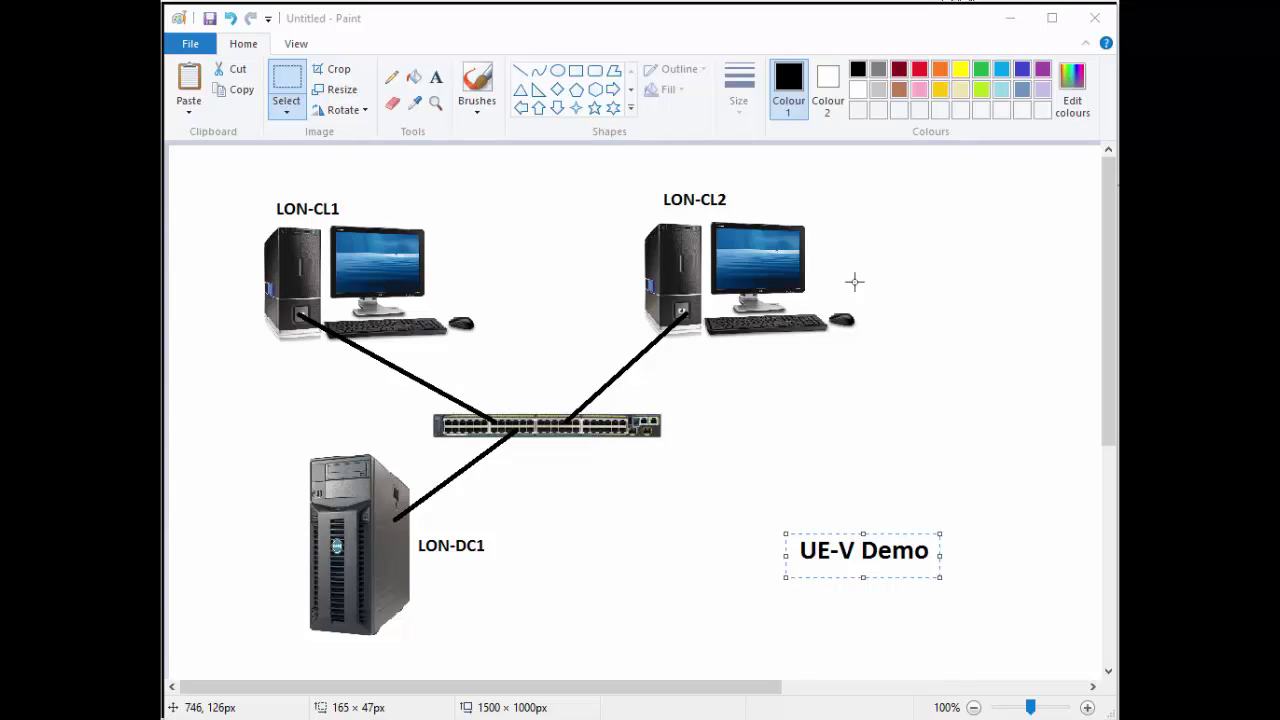
- Finish placing the UE-V Demo label on the network diagram and minimise Paint
left_click(787, 439)
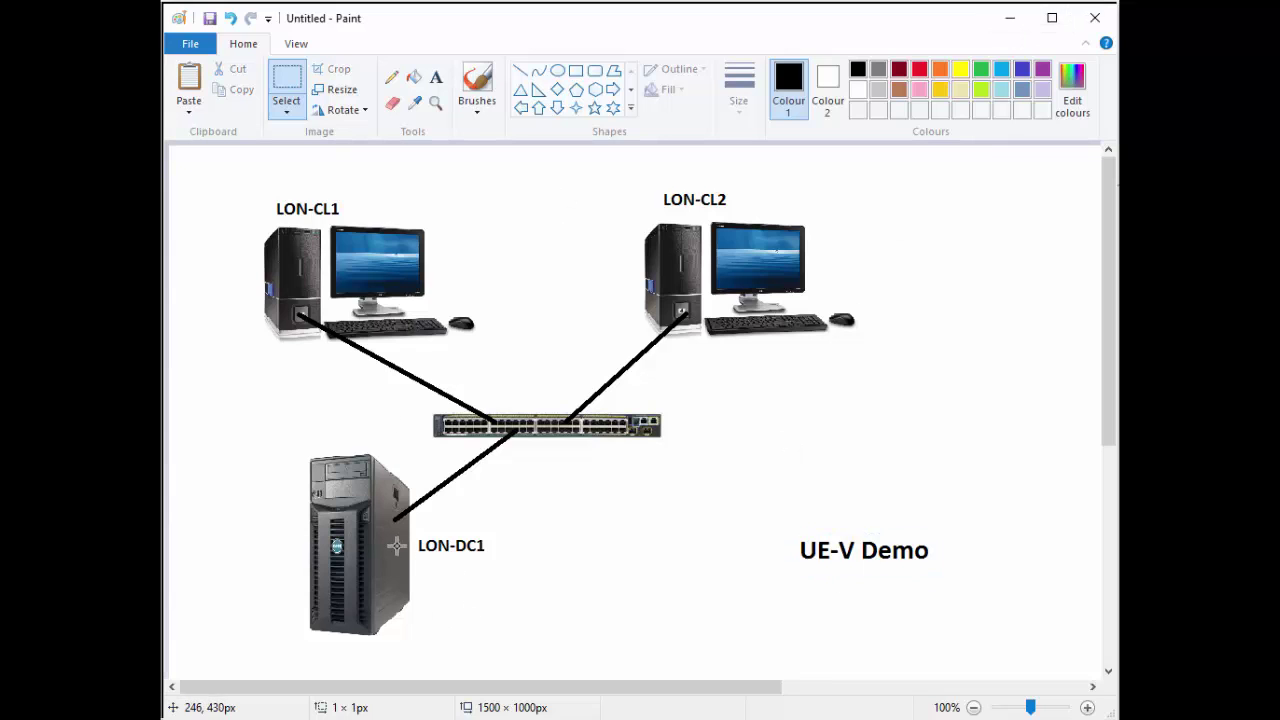
left_click(995, 22)
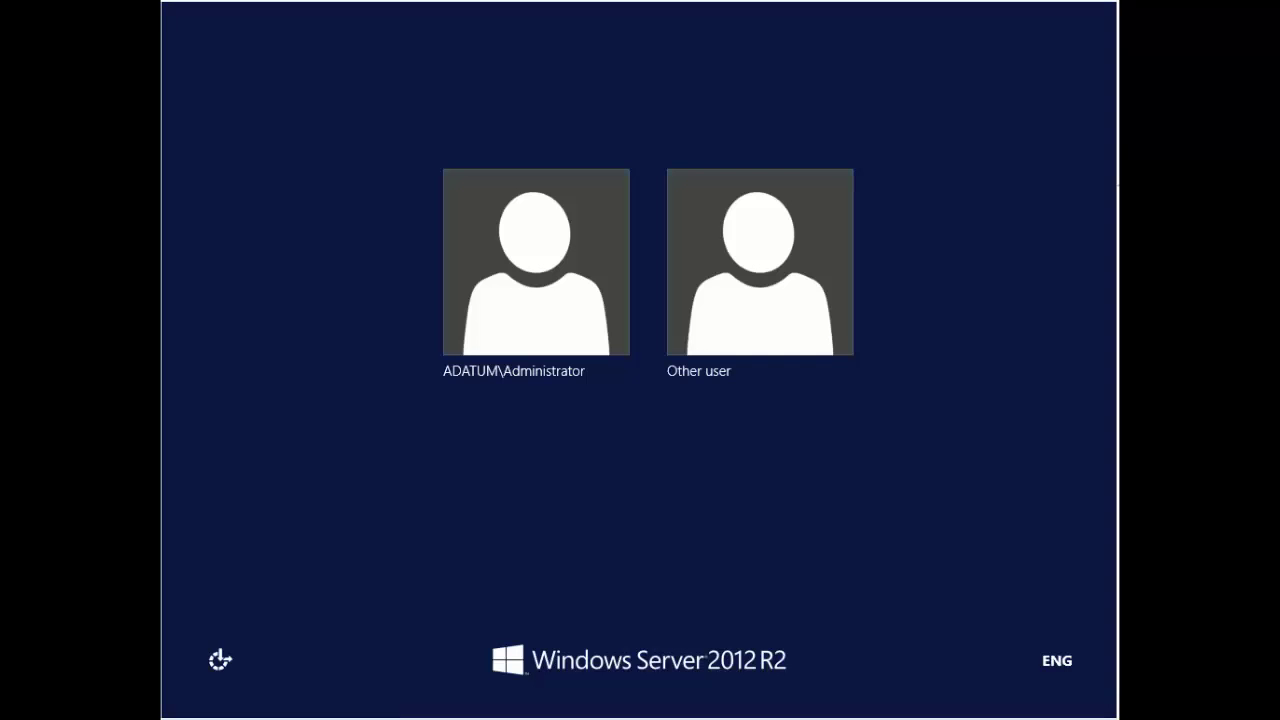
- Sign in as ADATUM\Administrator by entering the account password
left_click(599, 298)
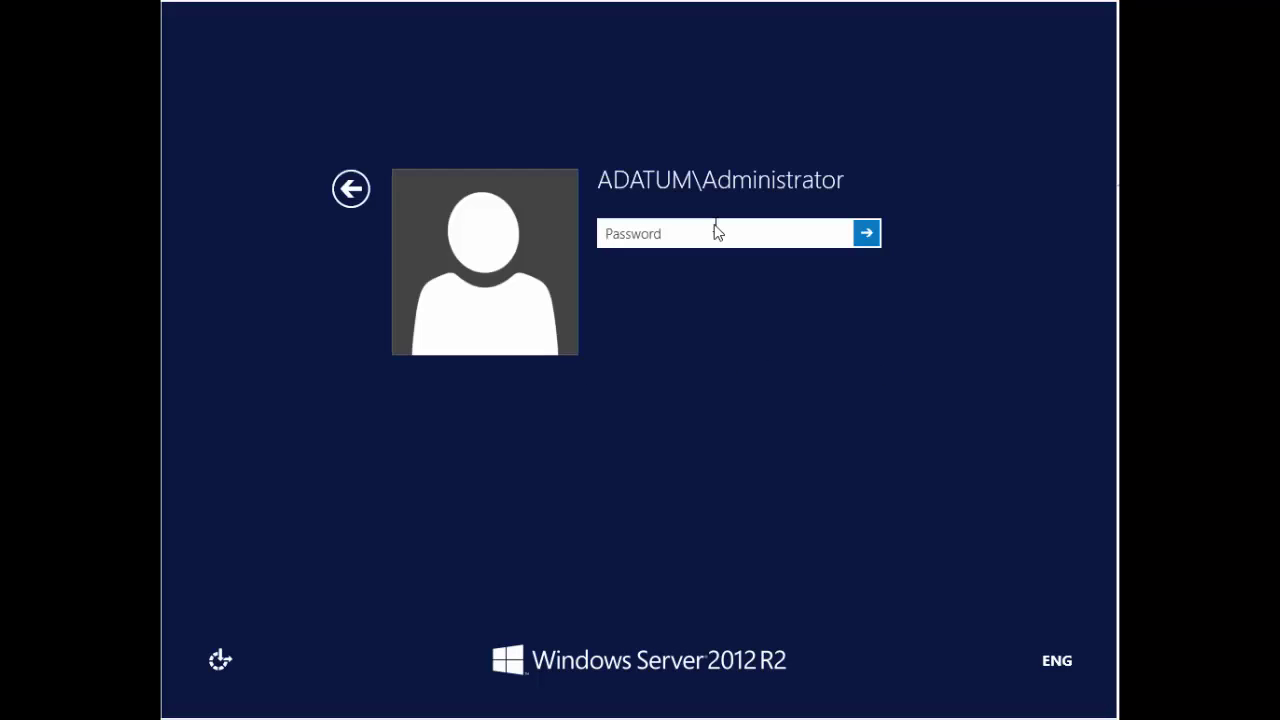
type("Pa$$w0rd")
key("Return")
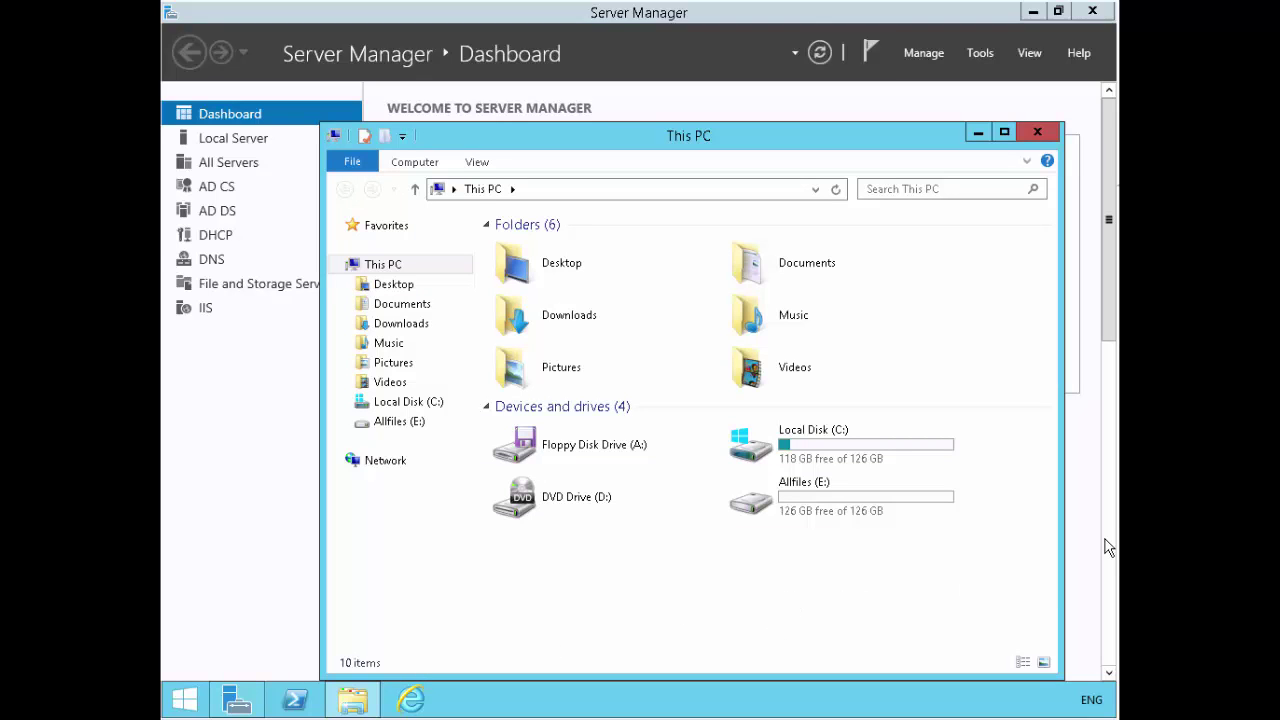
- Open Local Disk (C:) and create a new folder named UEVData
left_click(858, 449)
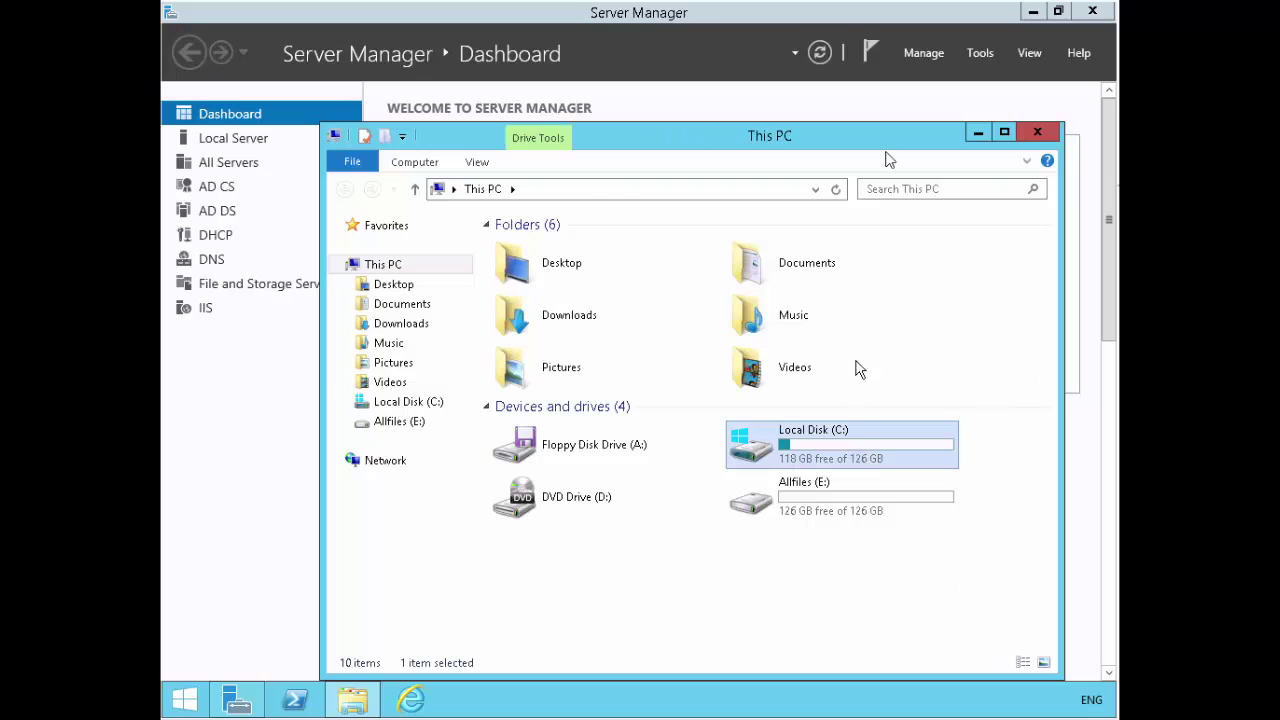
key("Return")
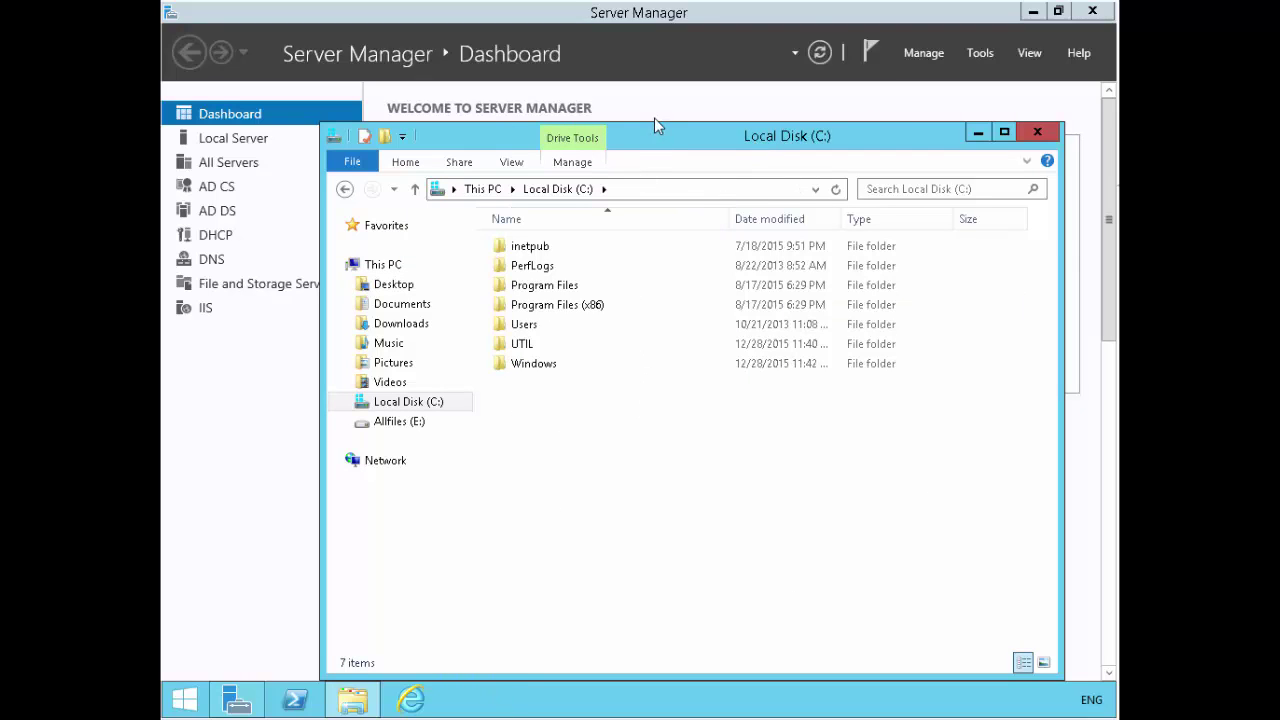
left_click_drag(657, 132, 648, 90)
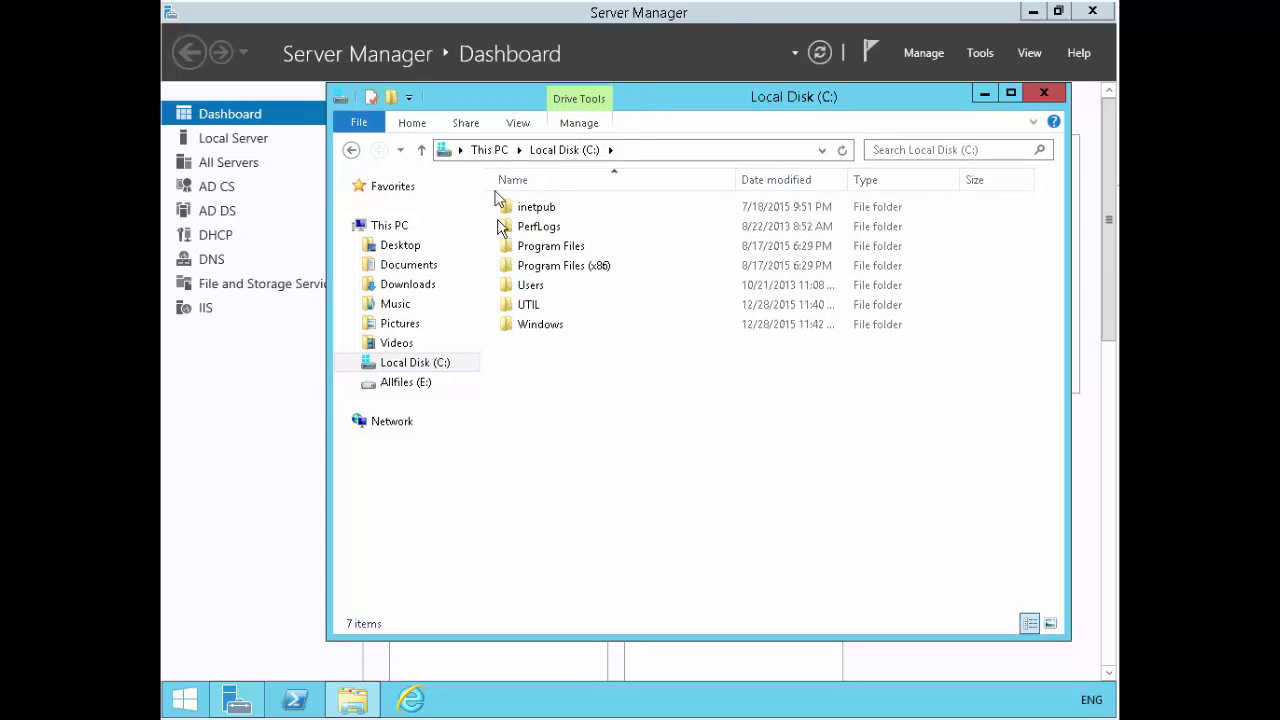
left_click(418, 126)
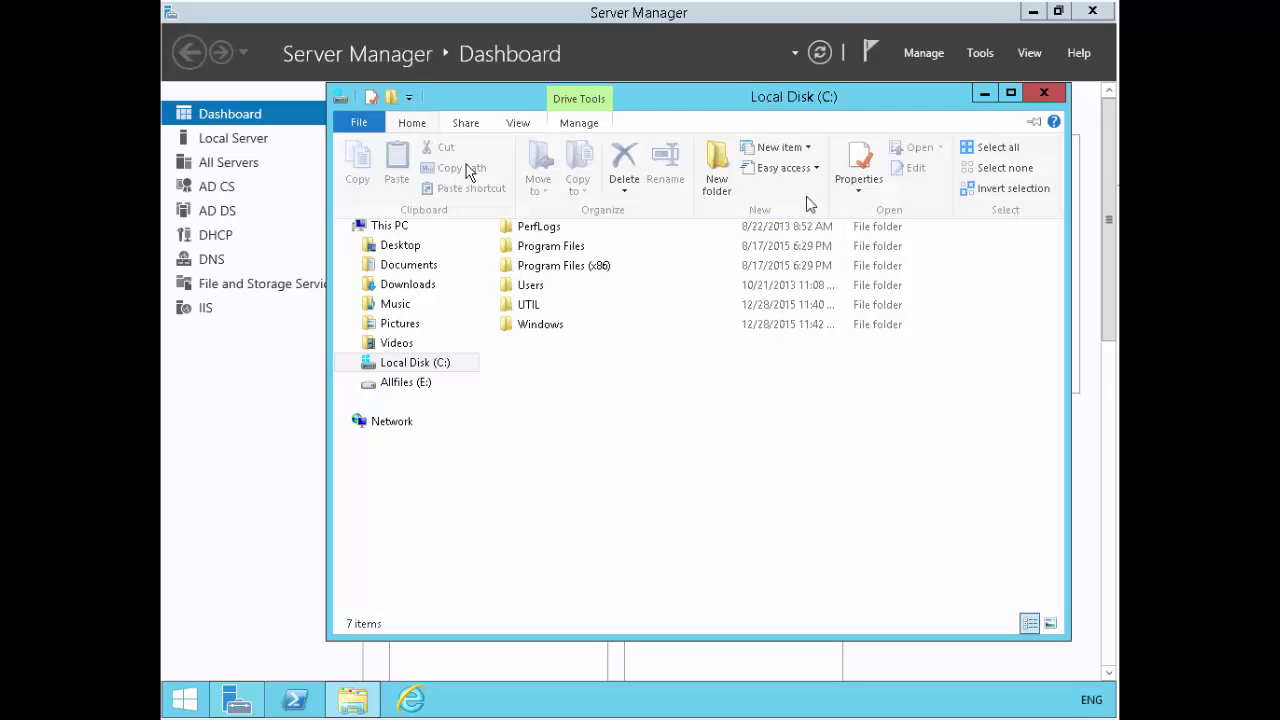
left_click(724, 182)
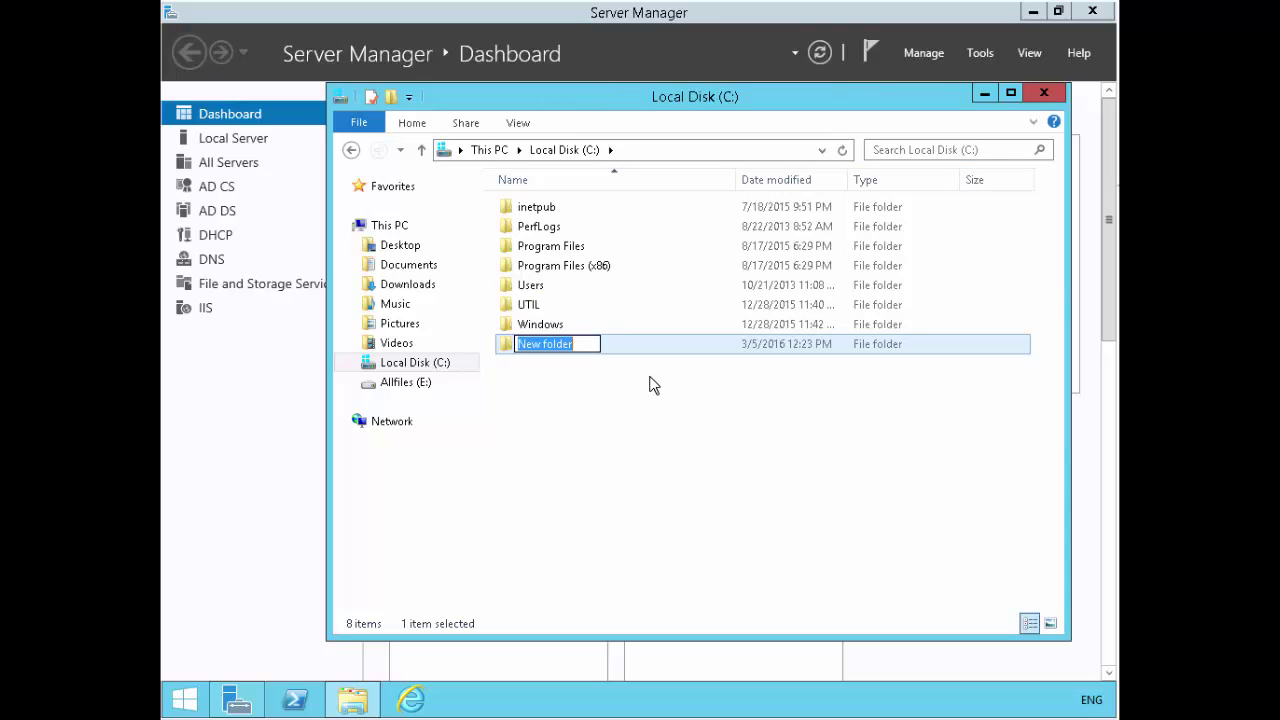
type("UEVData")
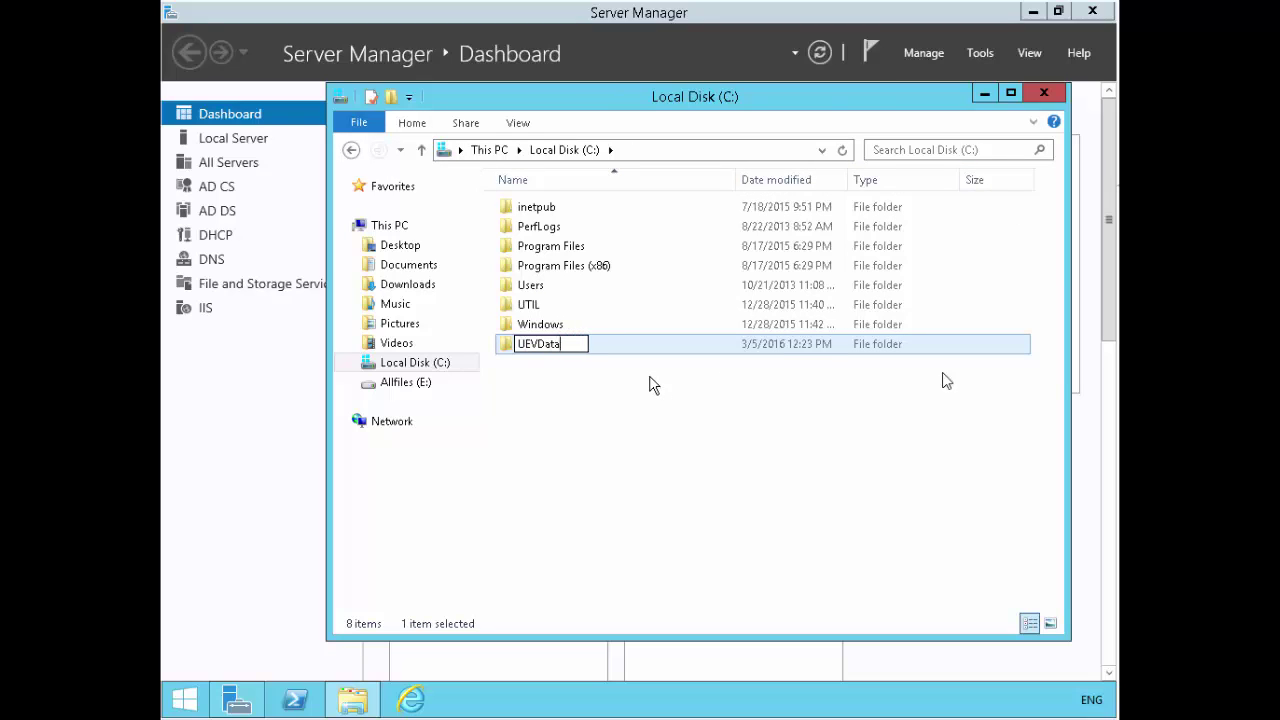
key("Return")
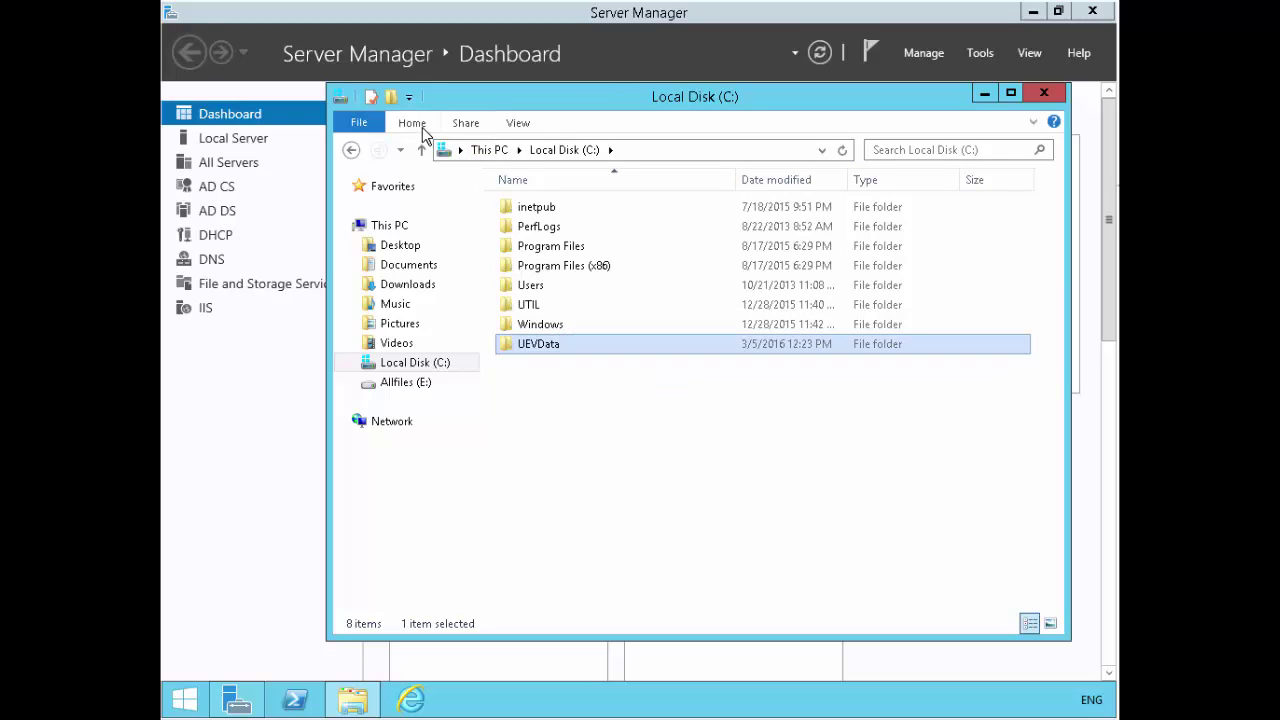
- Create a second root folder named UEVTemplates, then select UEVData
left_click(422, 127)
left_click(724, 182)
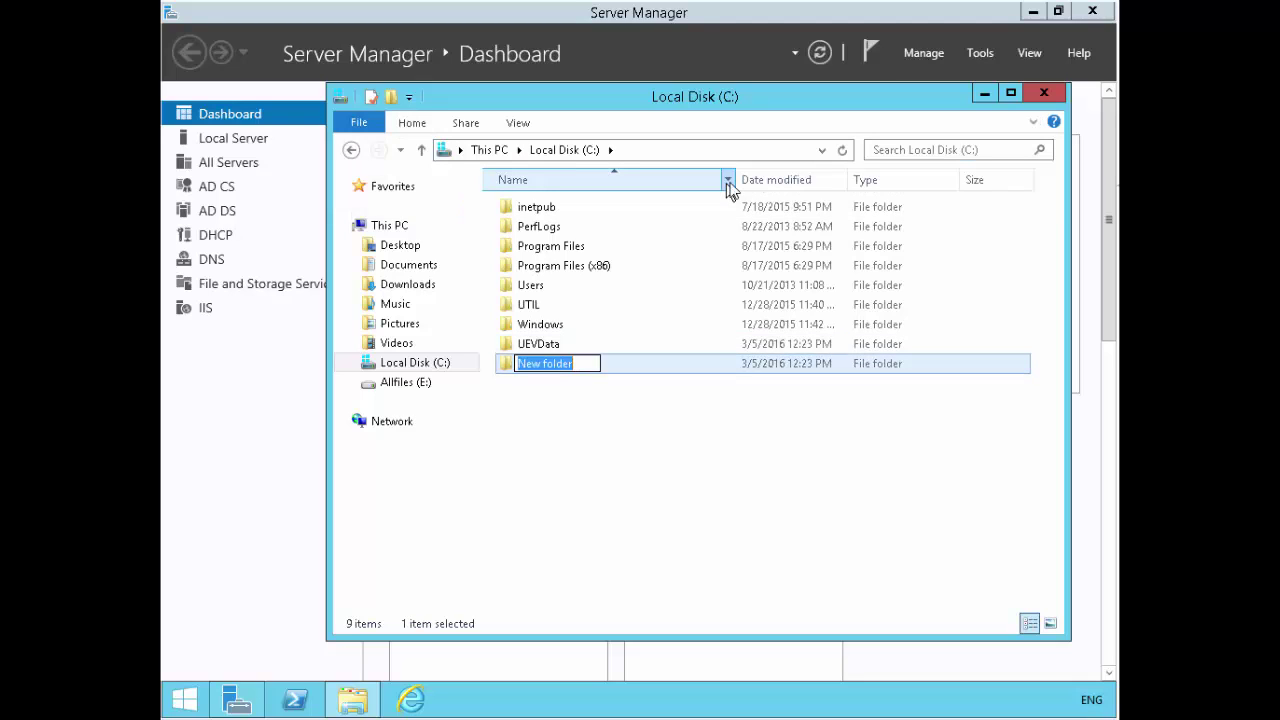
type("UE")
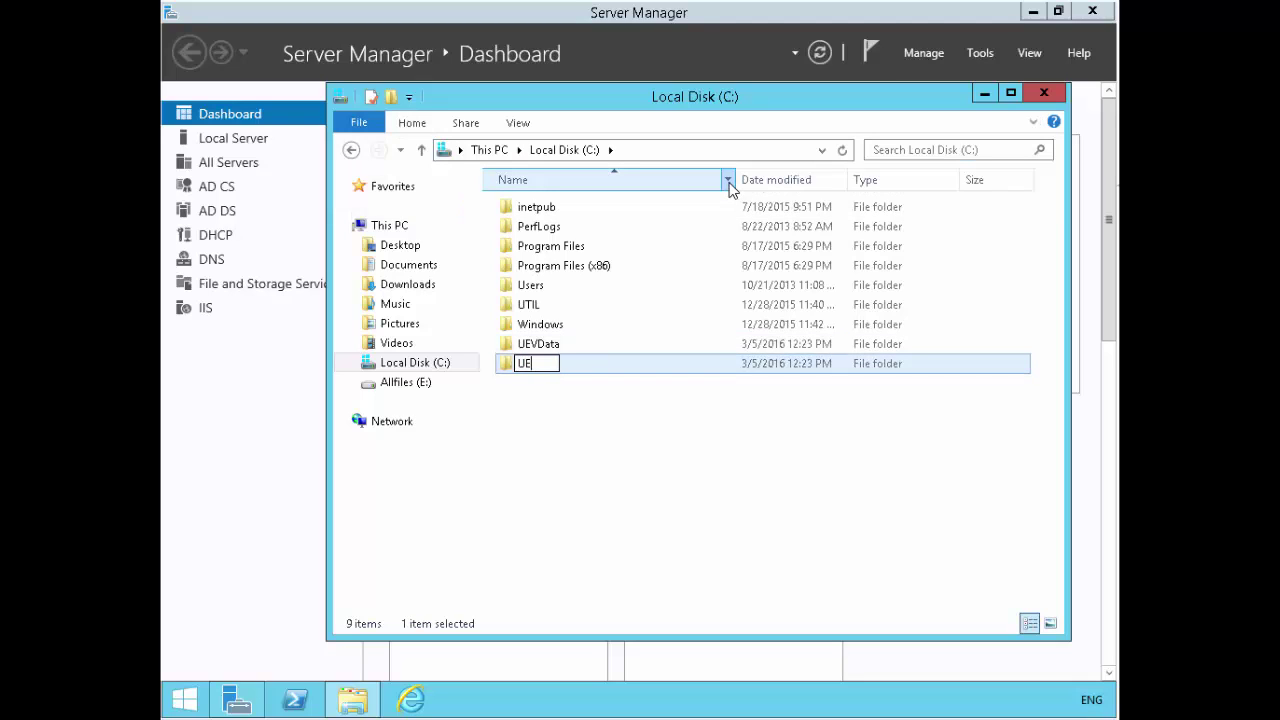
type("VTemplate")
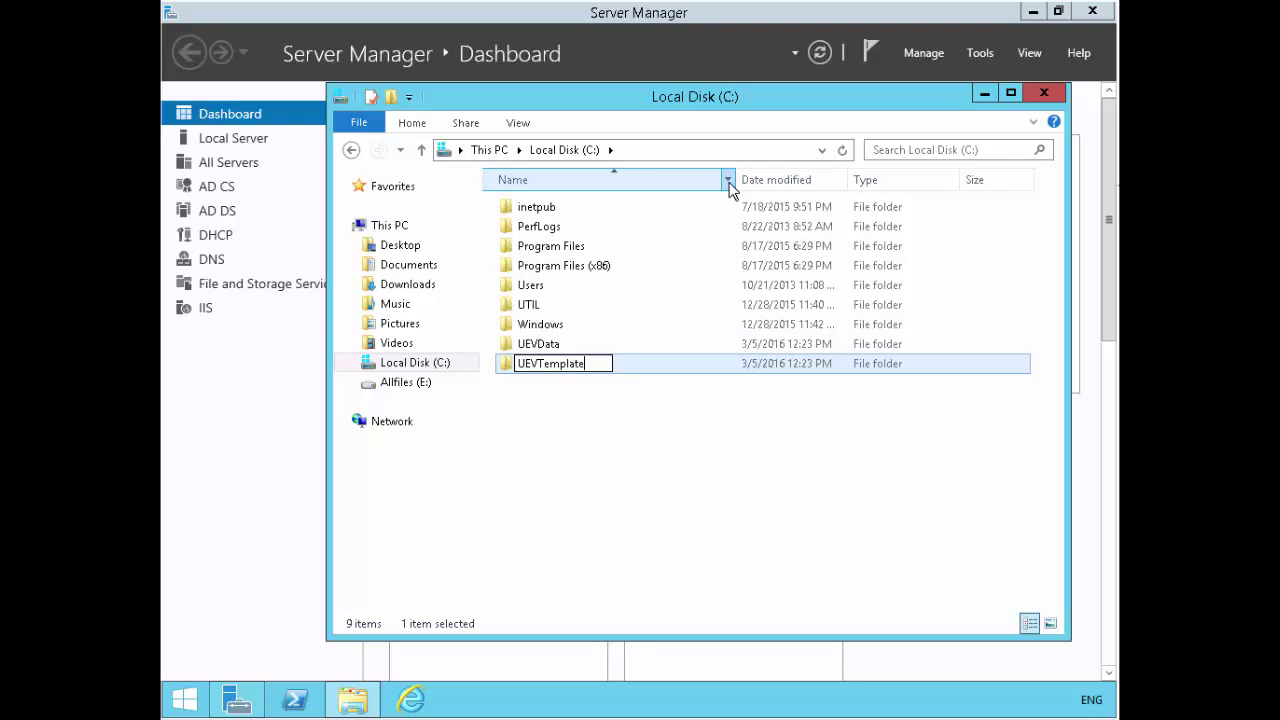
type("s")
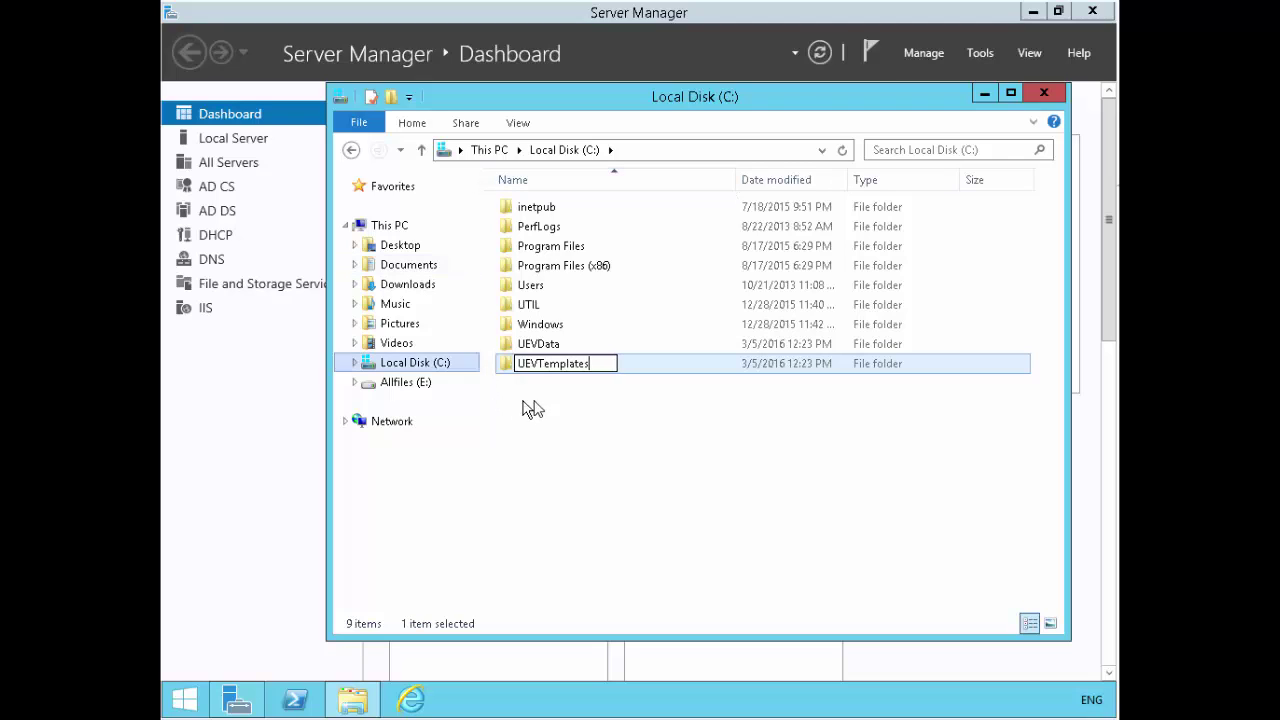
key("Return")
left_click(539, 408)
left_click(533, 344)
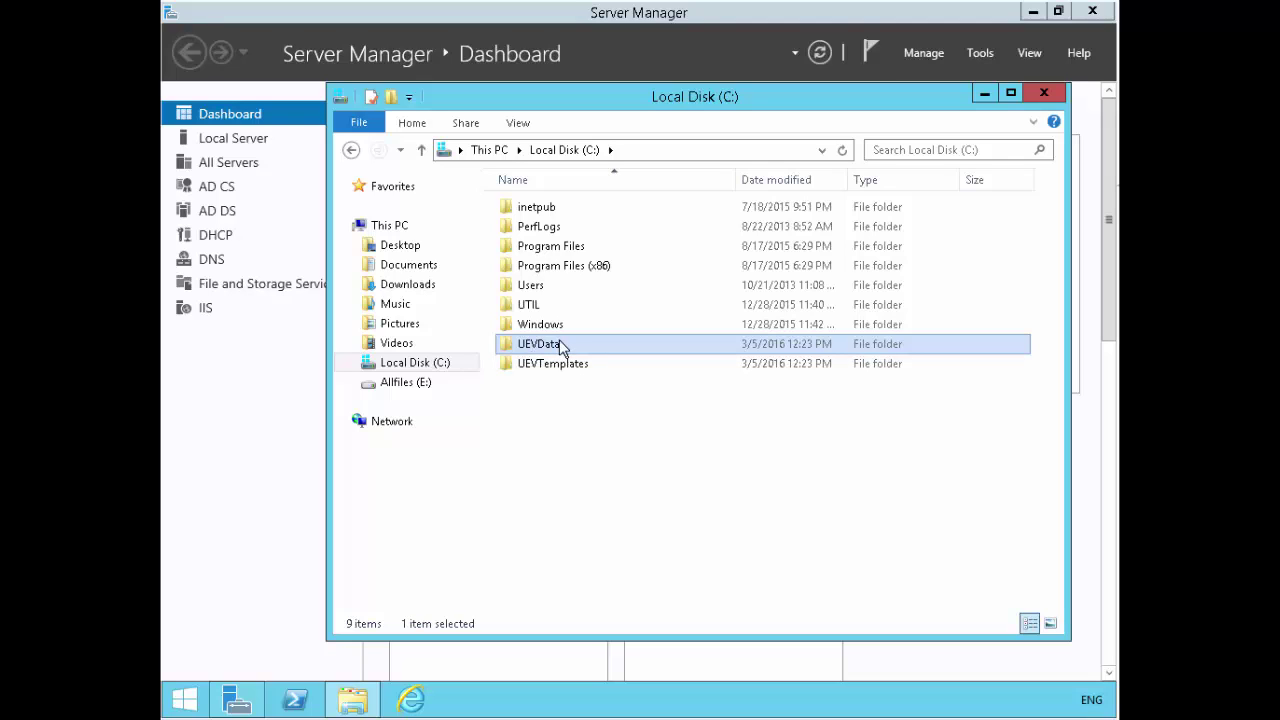
left_click(565, 366)
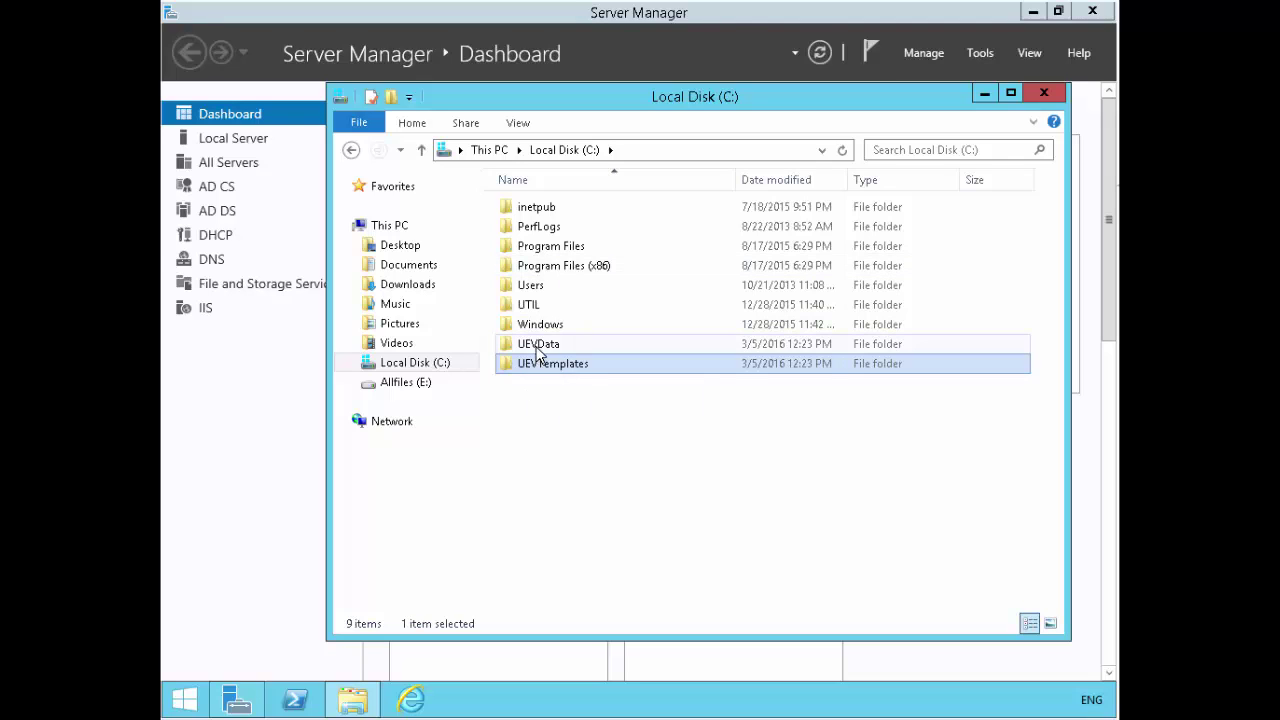
left_click(537, 346)
- Add Domain Users to UEVData's Security permissions with Full control allowed
right_click(538, 343)
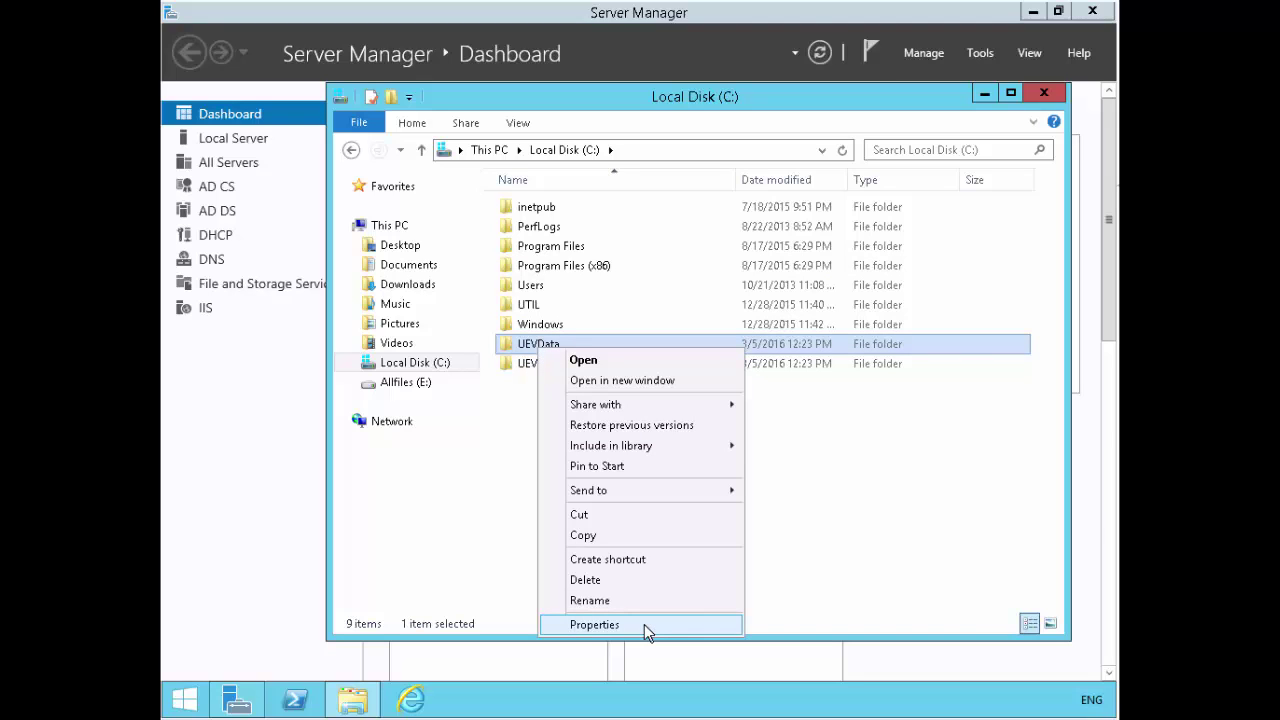
left_click(644, 624)
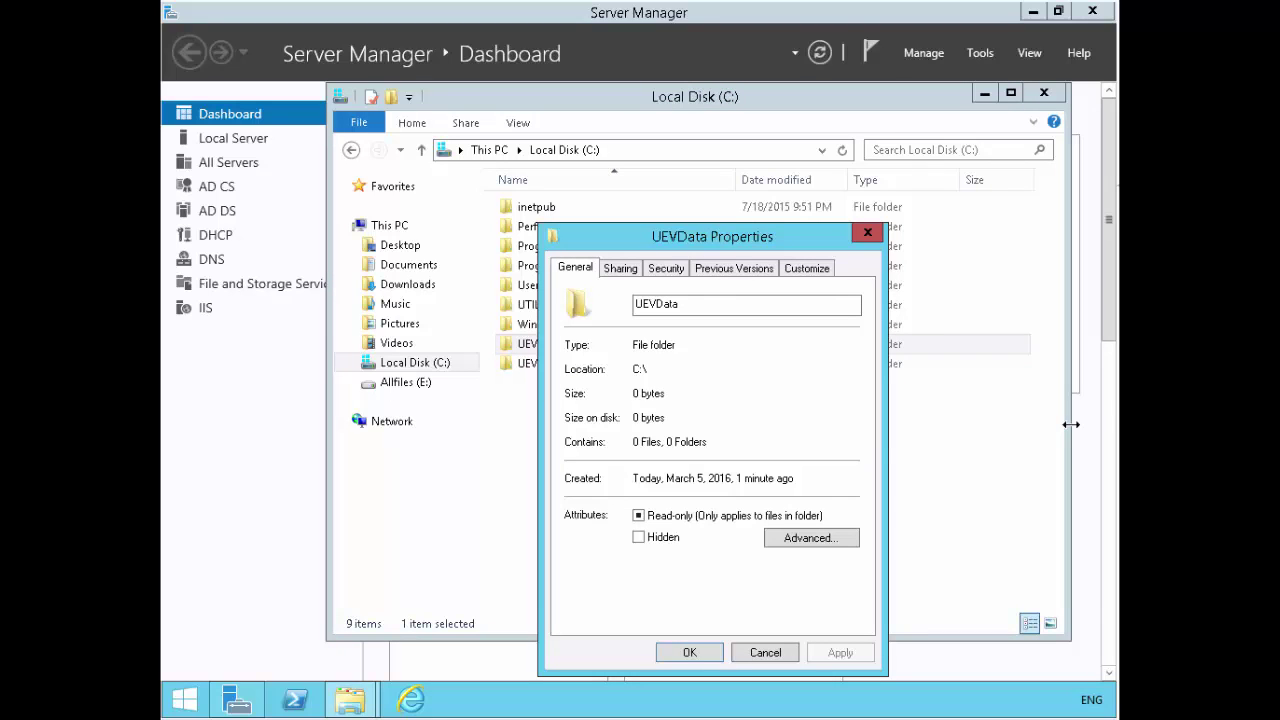
left_click(666, 266)
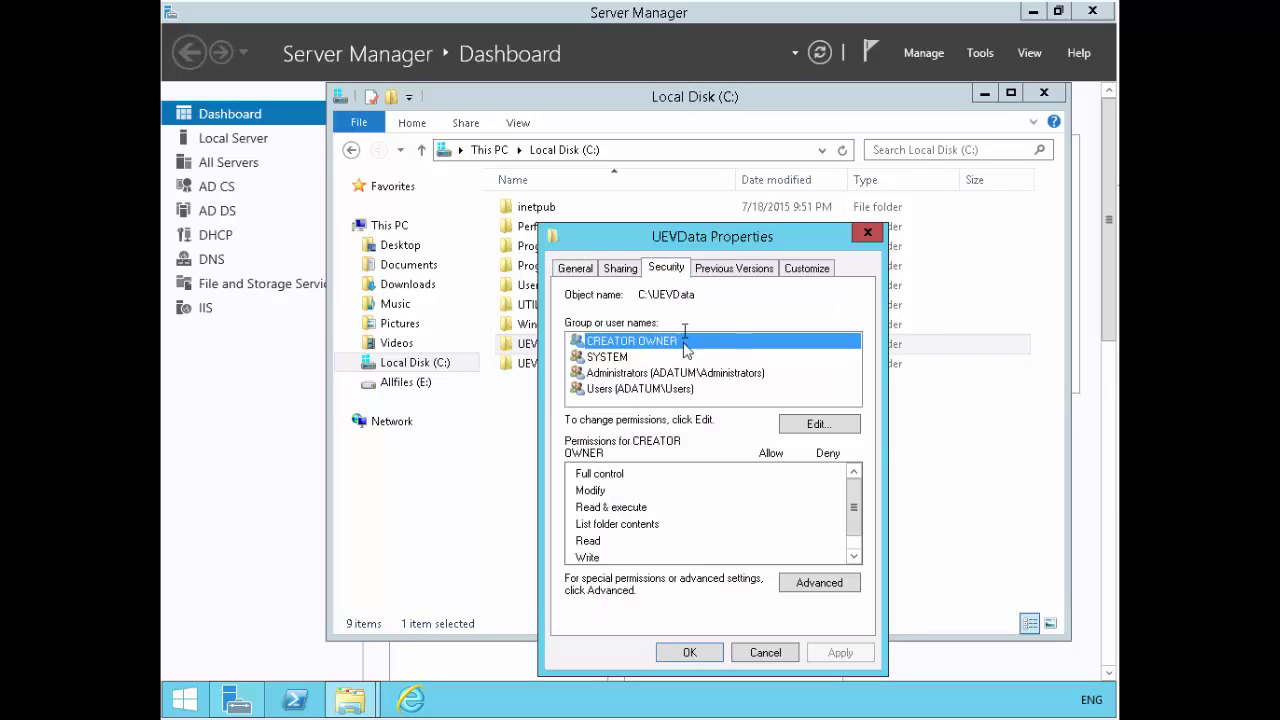
left_click(806, 422)
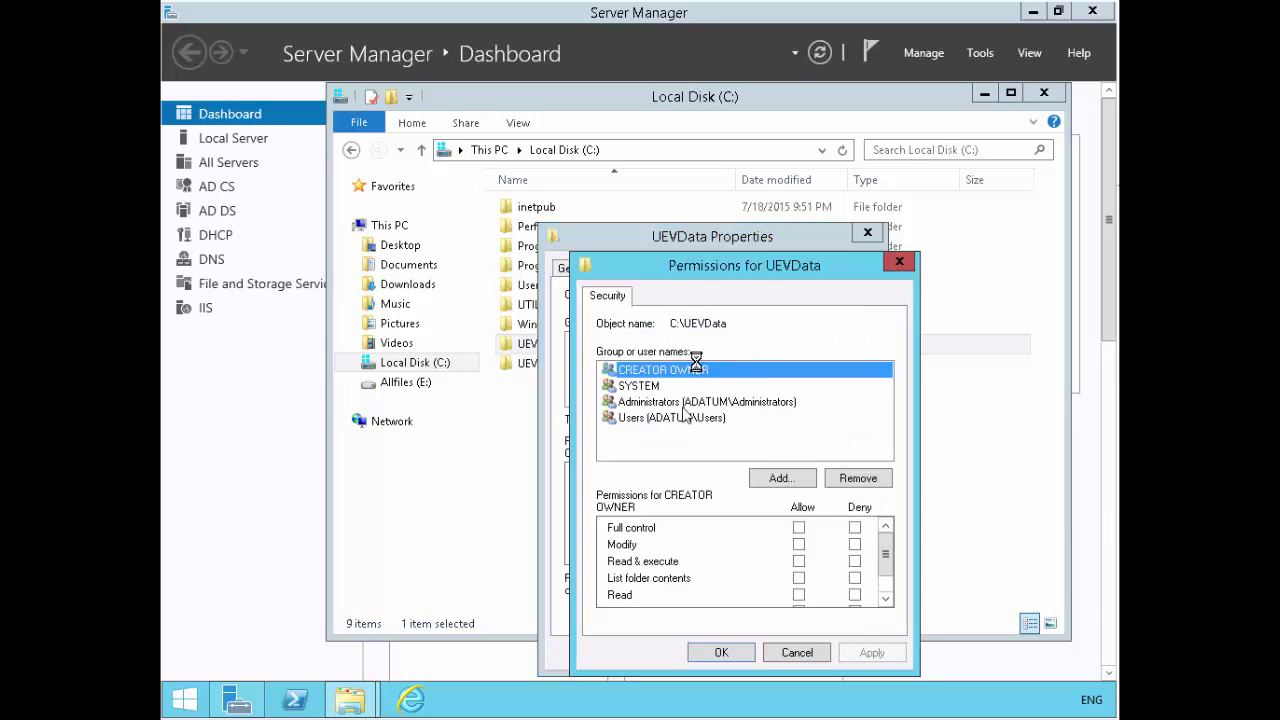
left_click(800, 479)
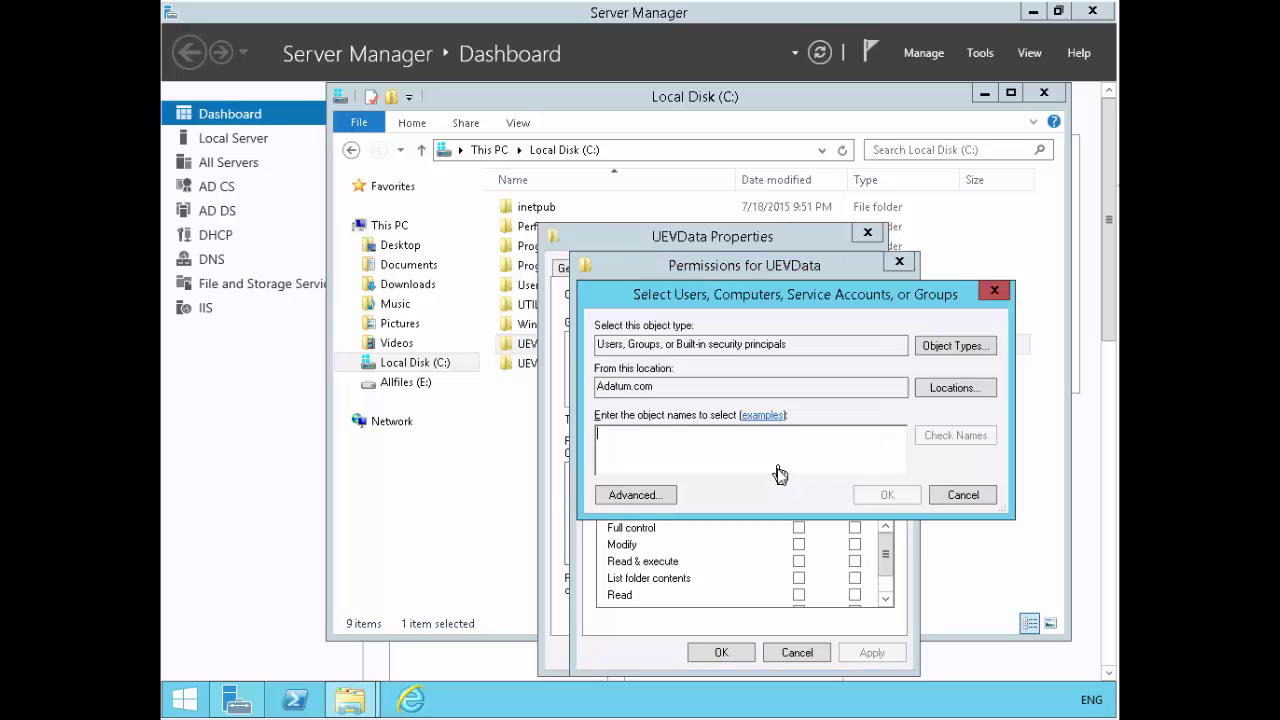
type("doma")
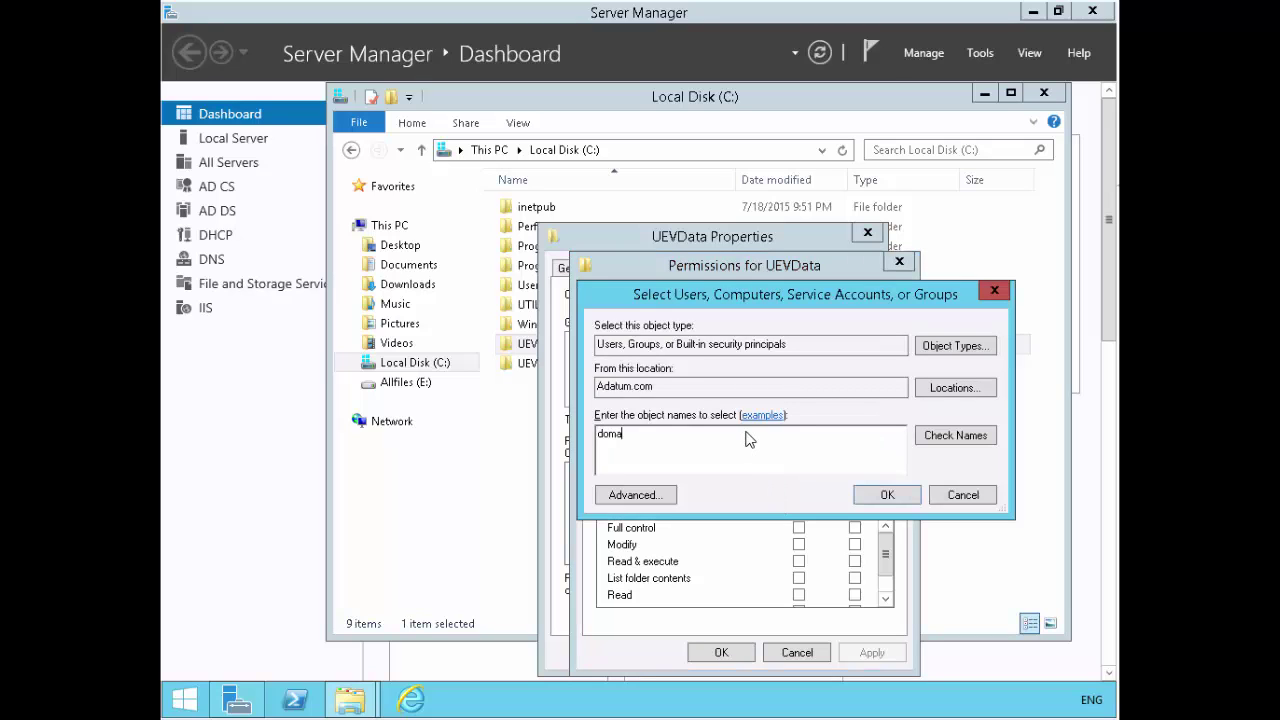
type("in users")
key("Return")
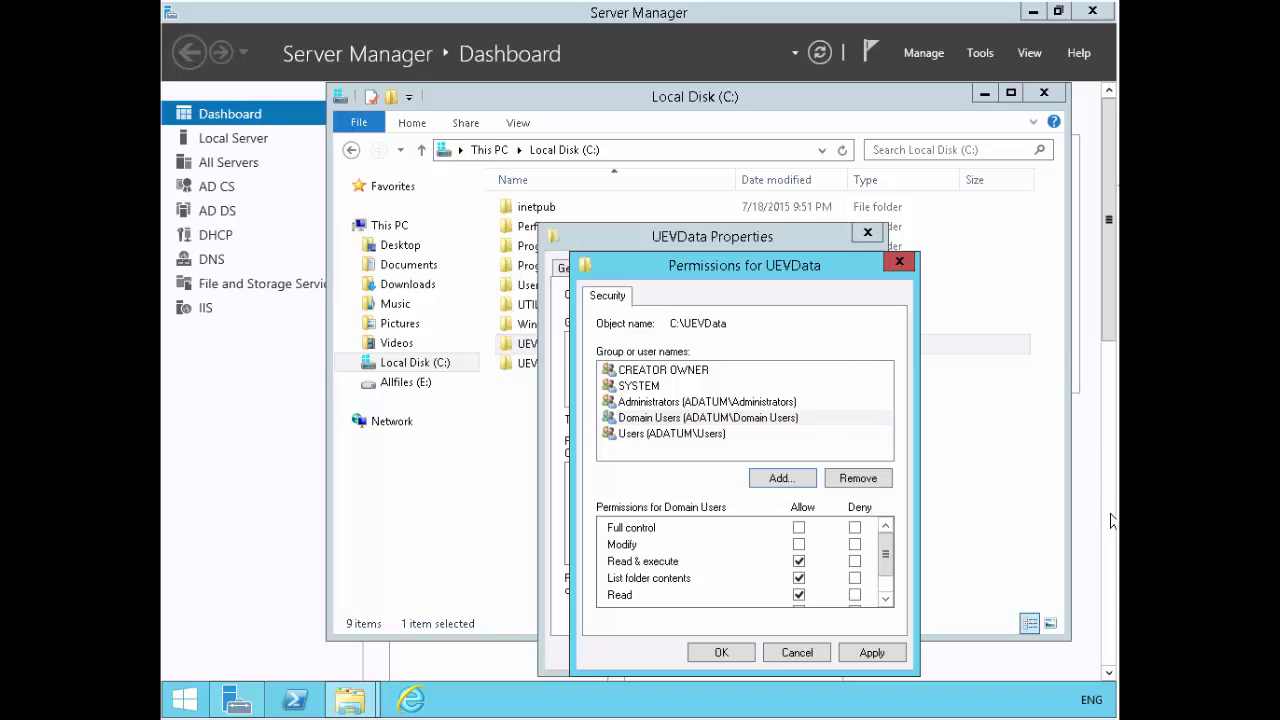
left_click(800, 530)
left_click(866, 653)
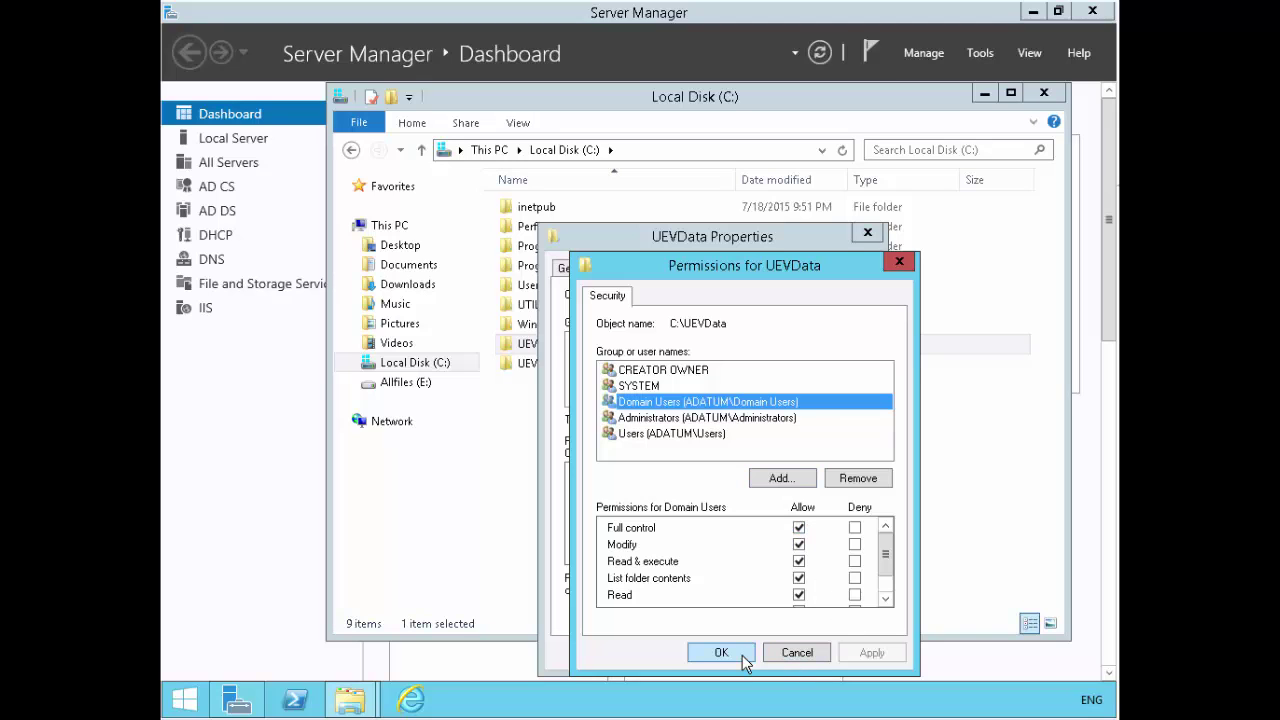
left_click(742, 655)
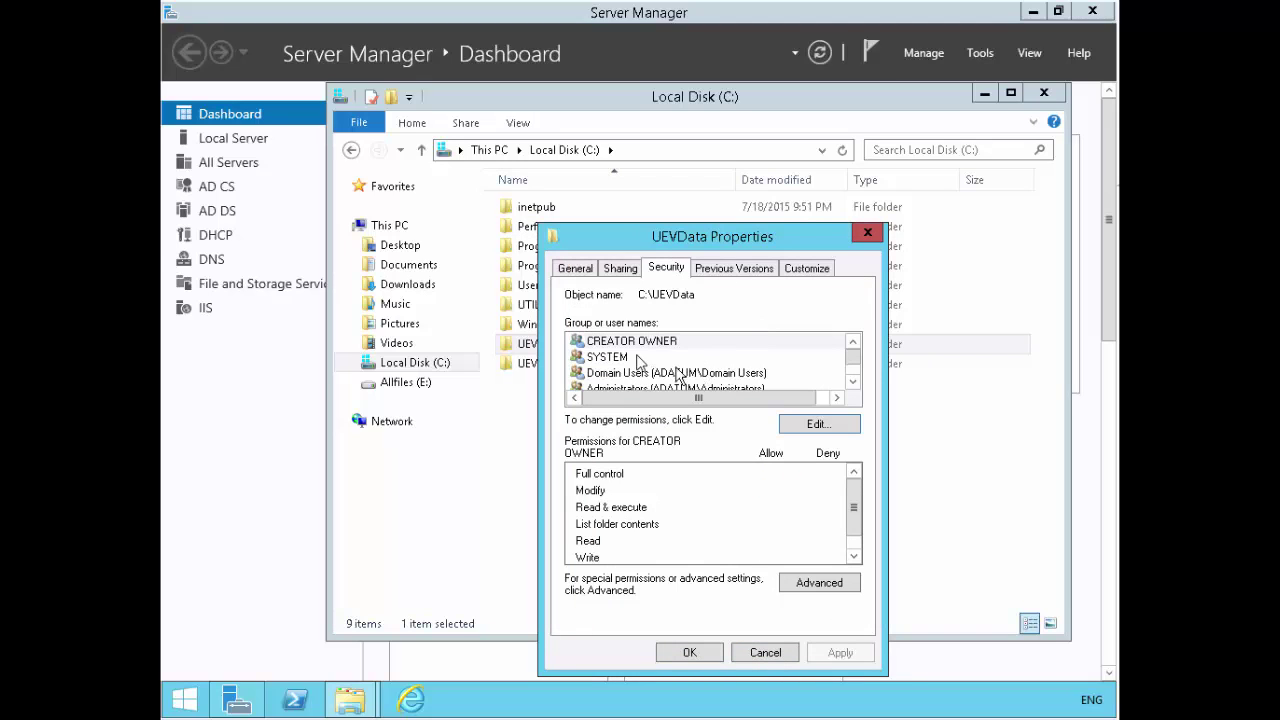
- Share UEVData via Advanced Sharing with Everyone given Full Control, and close Properties
left_click(620, 269)
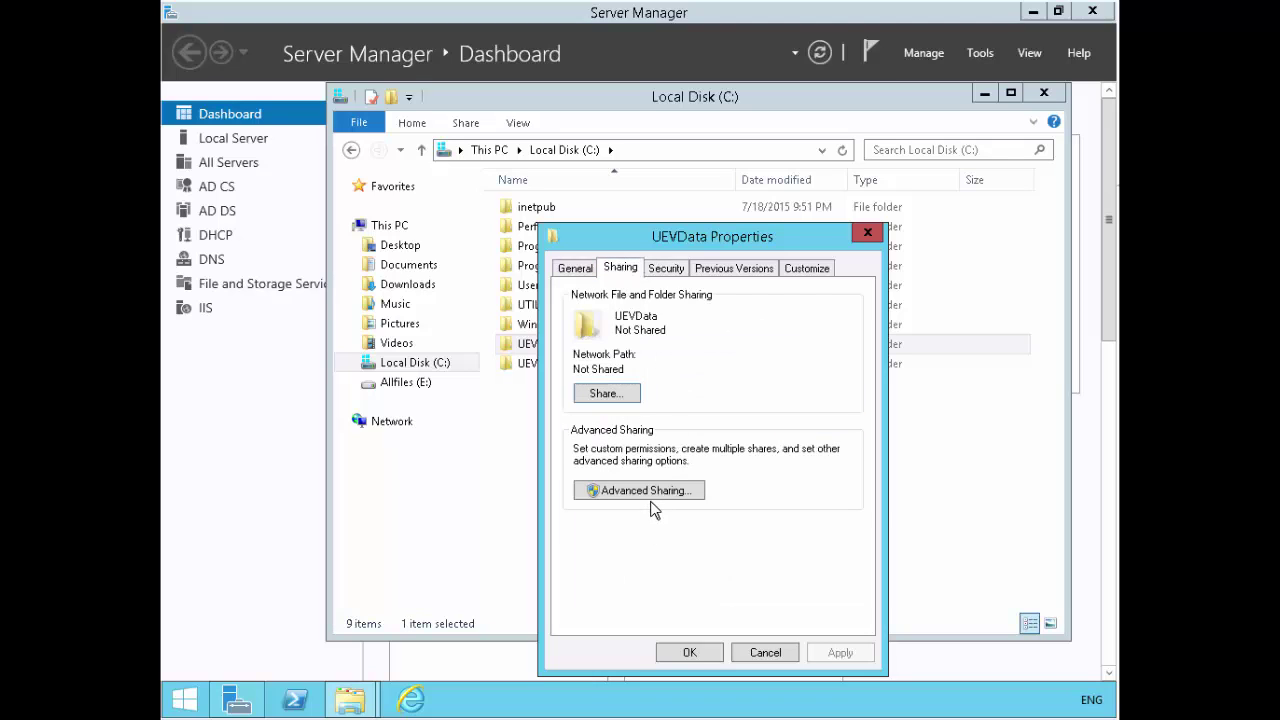
left_click(648, 490)
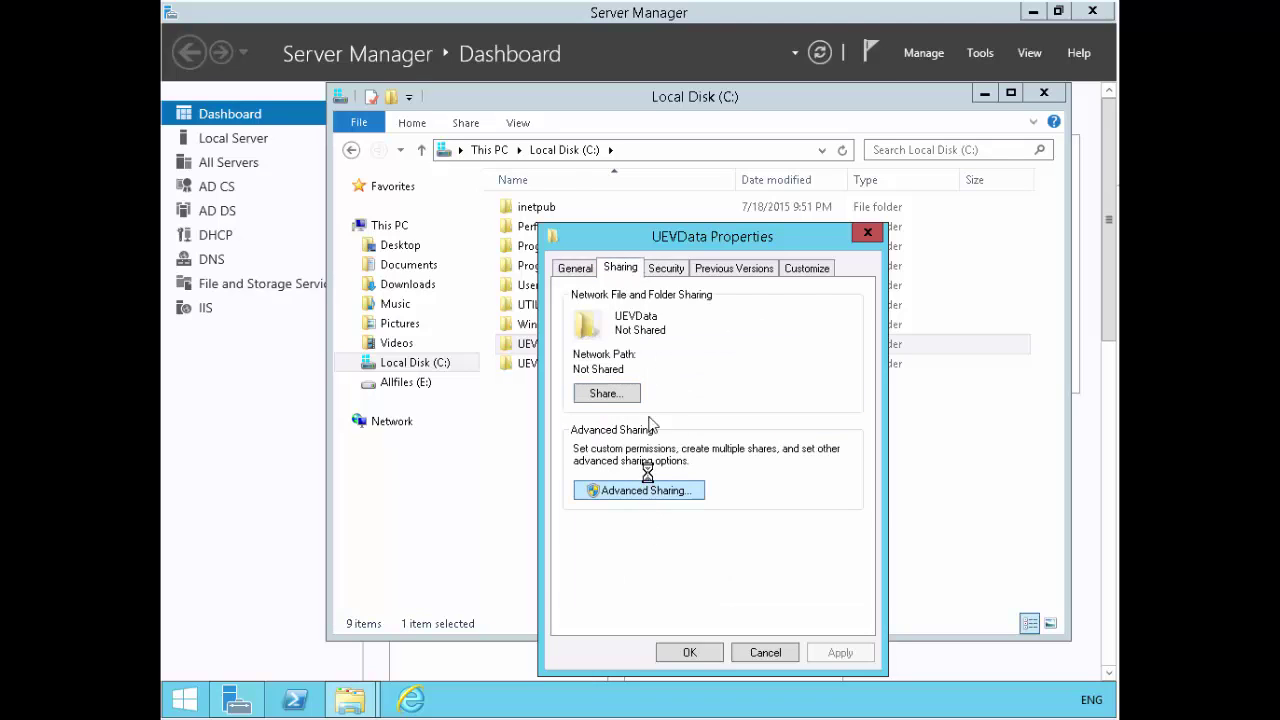
left_click(598, 300)
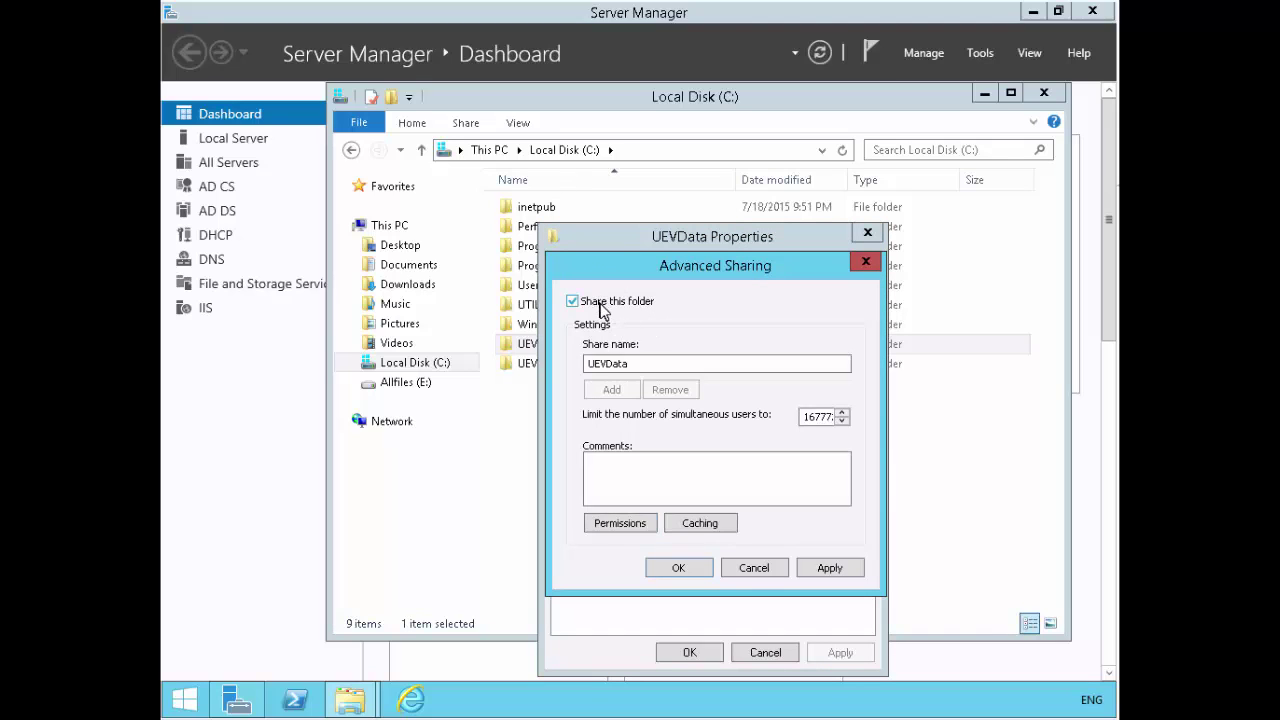
left_click(636, 526)
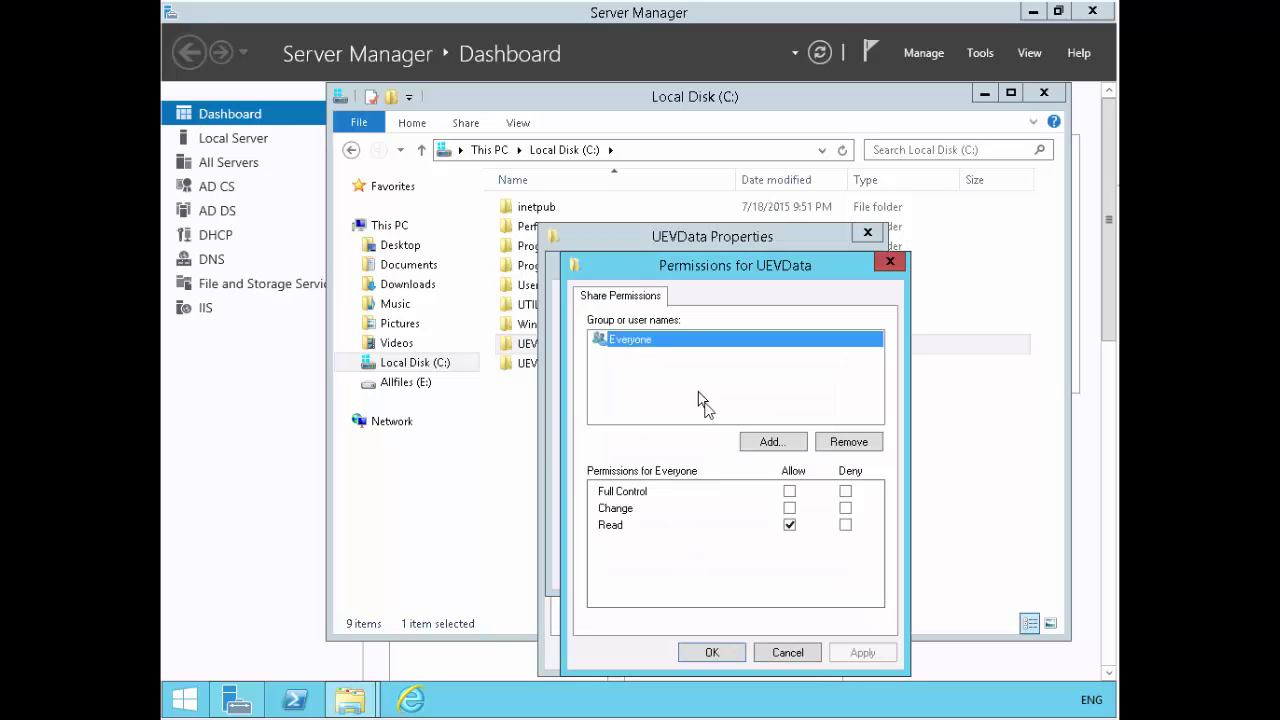
left_click(789, 491)
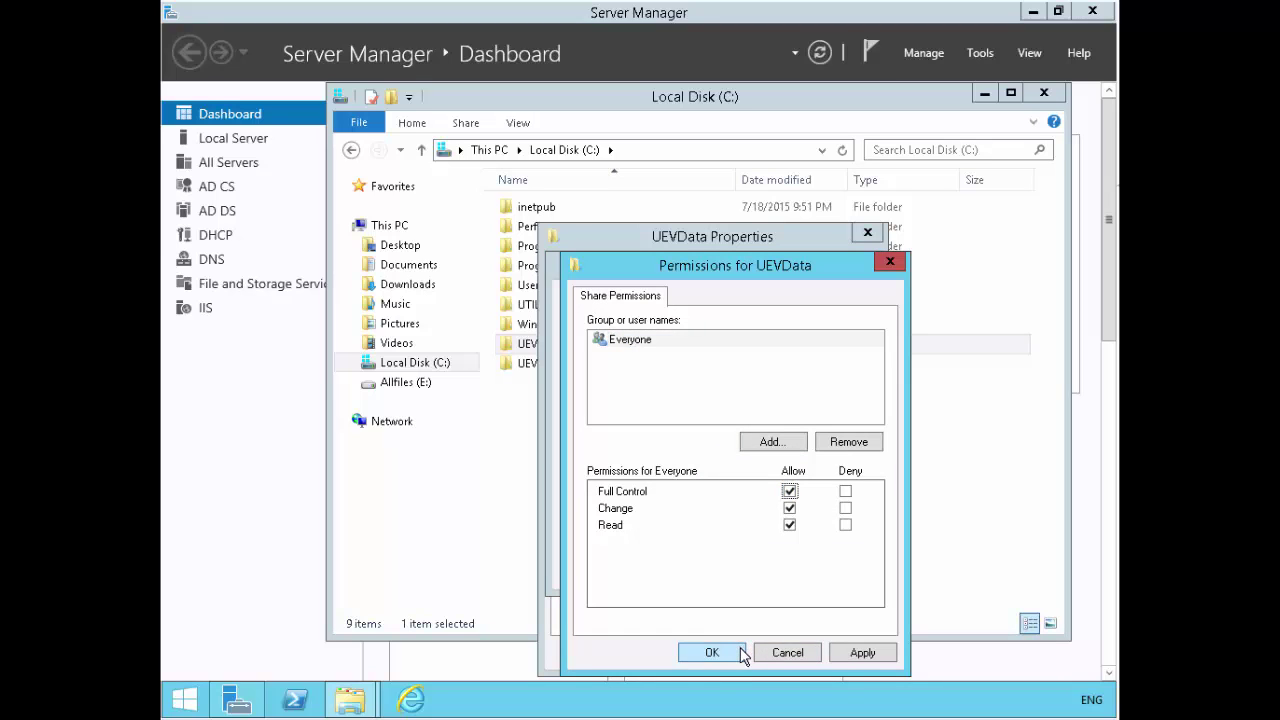
left_click(710, 655)
left_click(694, 567)
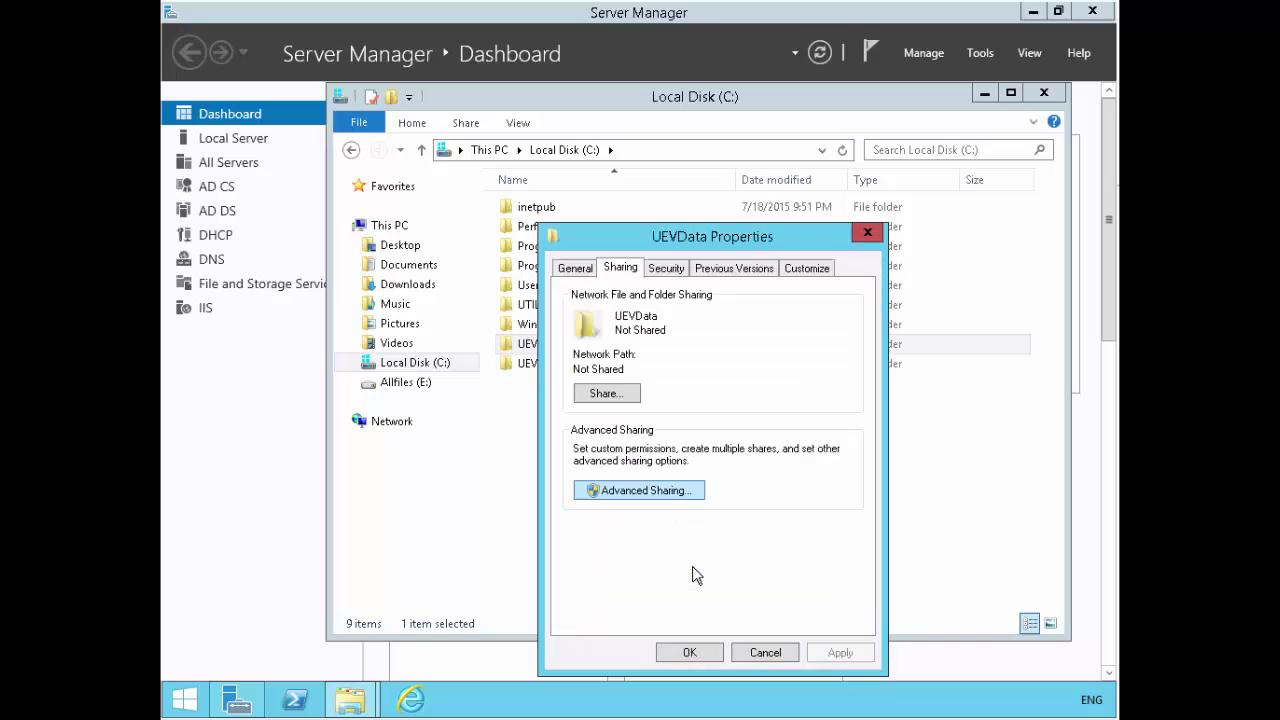
left_click(690, 652)
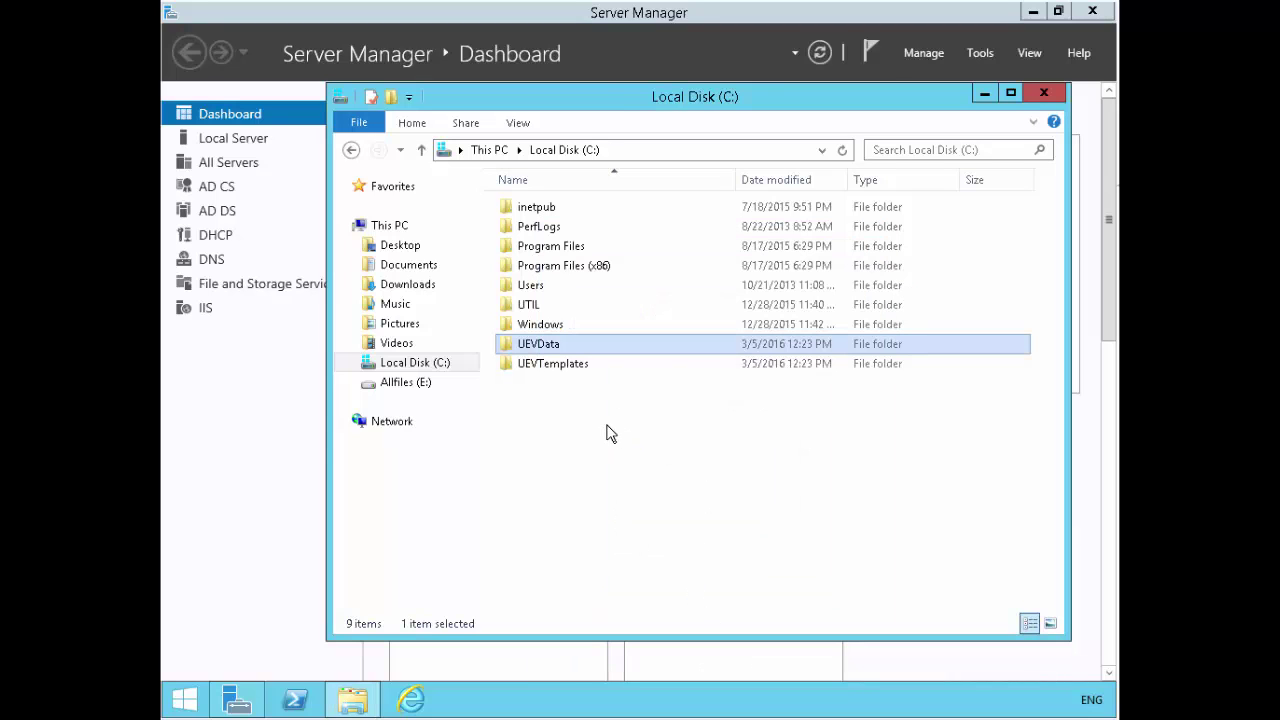
- Add Domain Users to UEVTemplates' Security permissions with Full control allowed
right_click(584, 366)
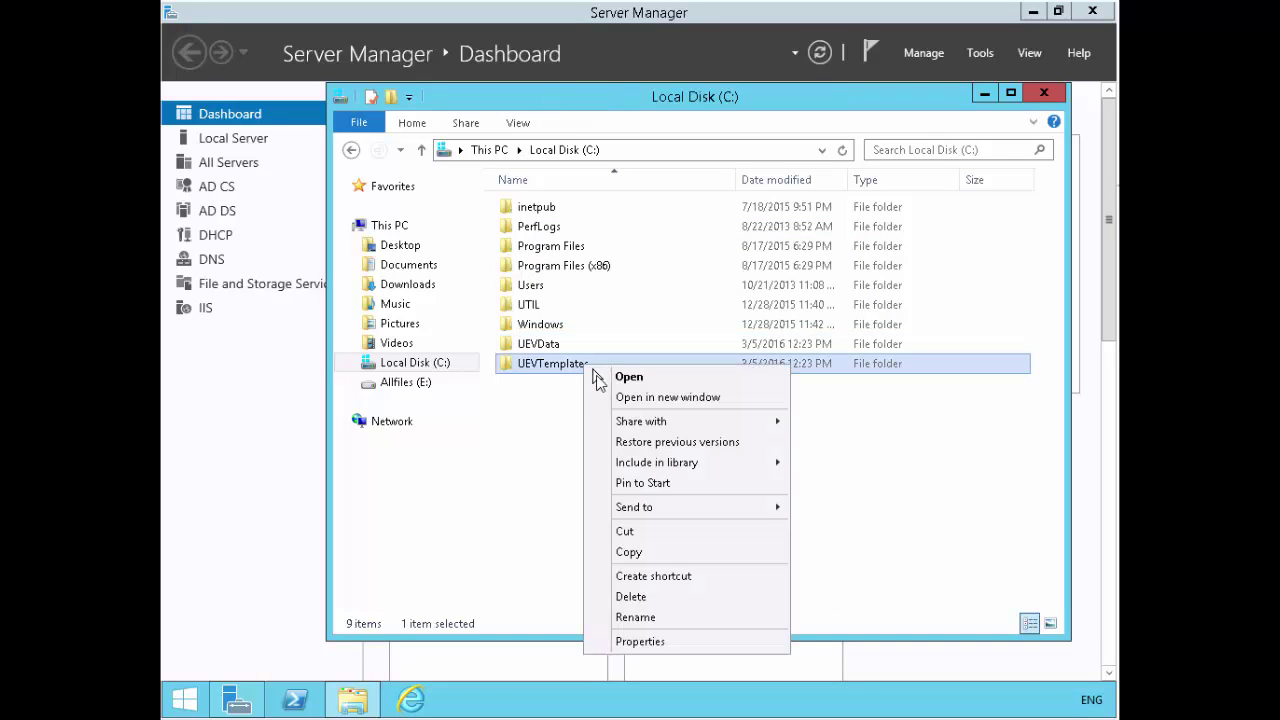
left_click(666, 640)
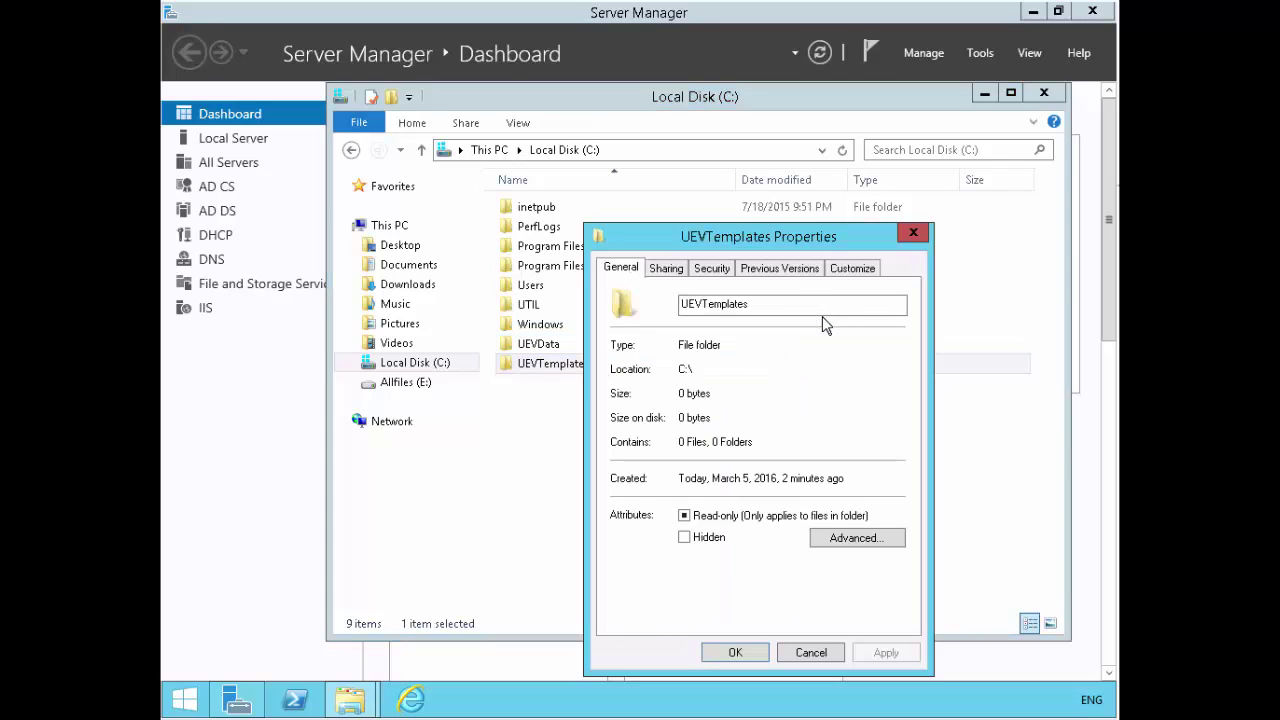
left_click(710, 268)
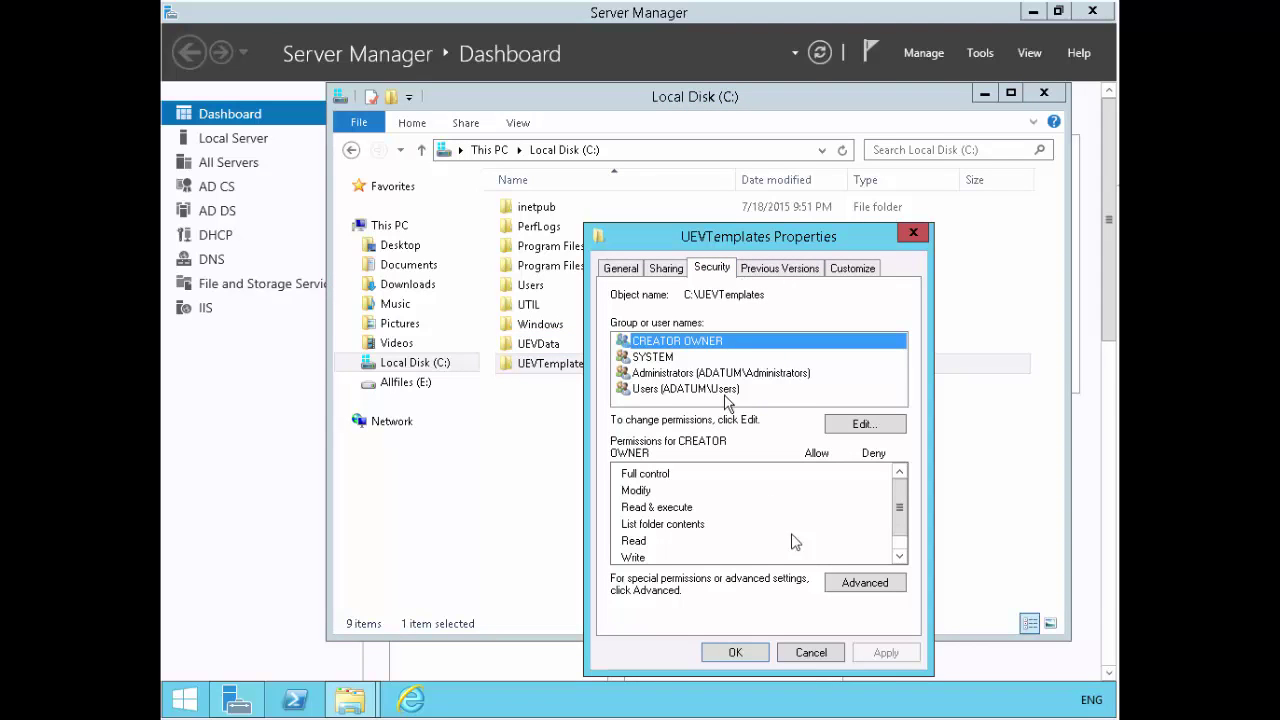
left_click(847, 425)
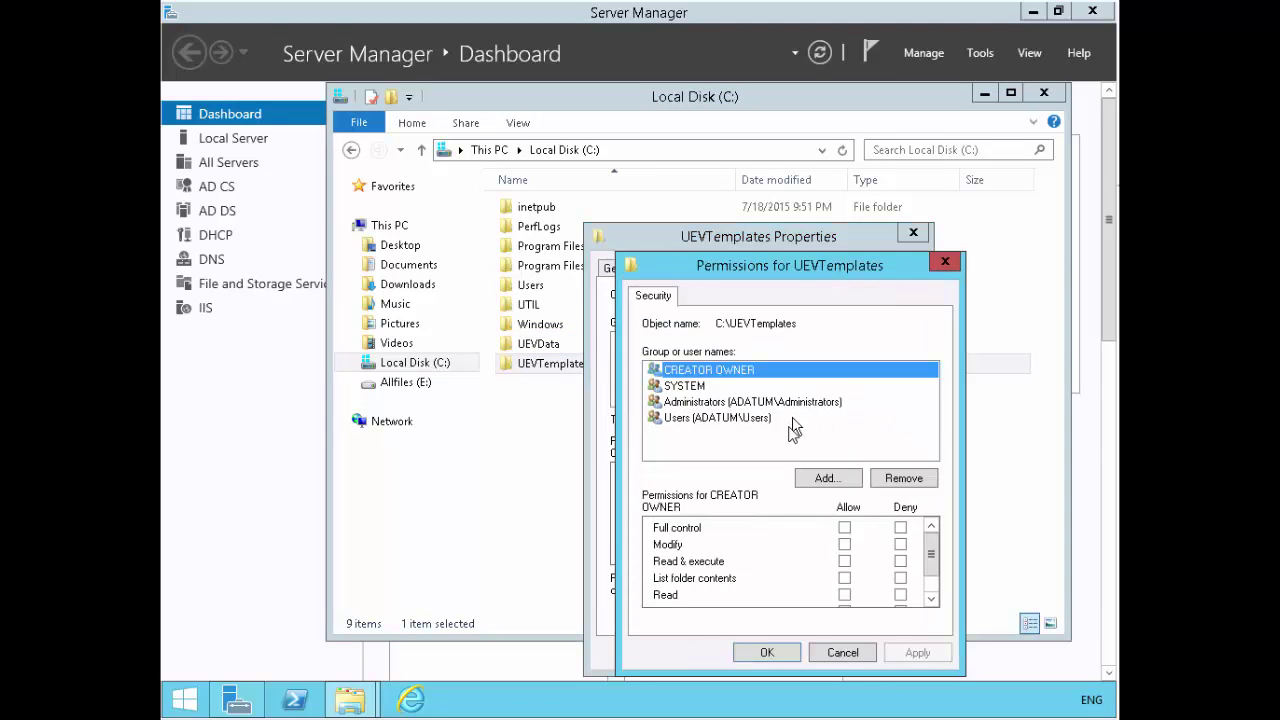
left_click(829, 478)
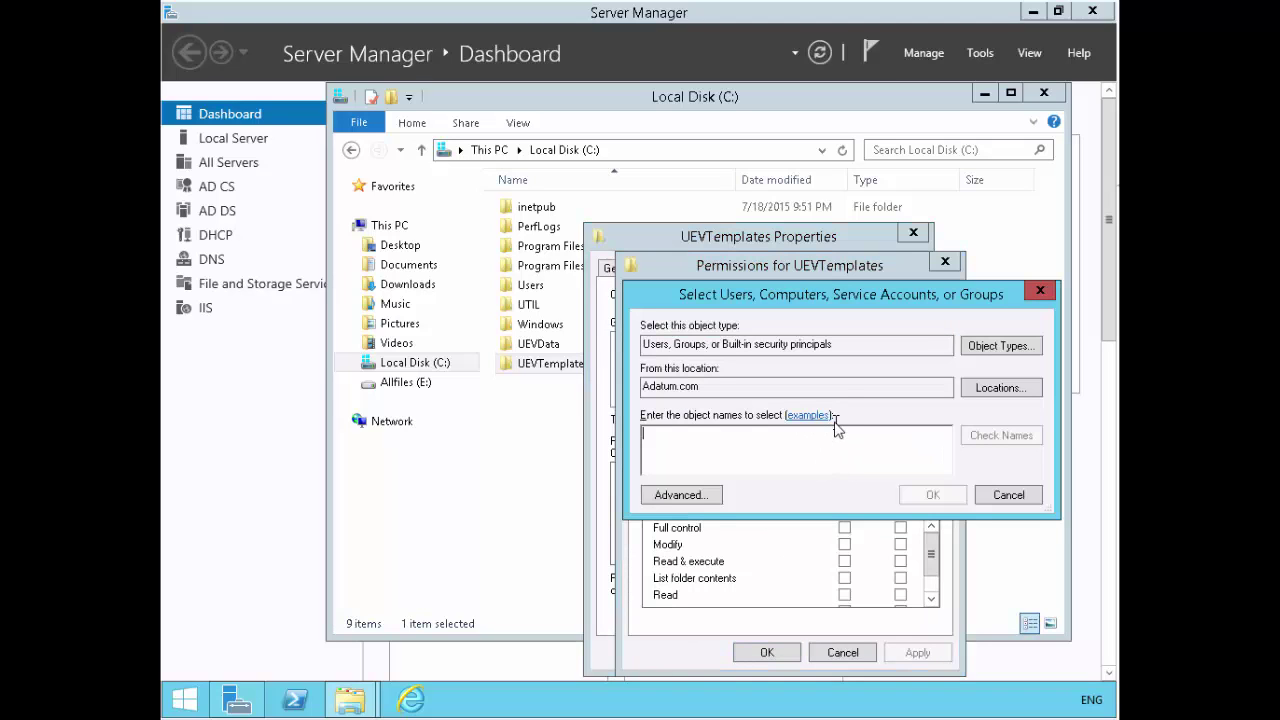
type("dom,ain us")
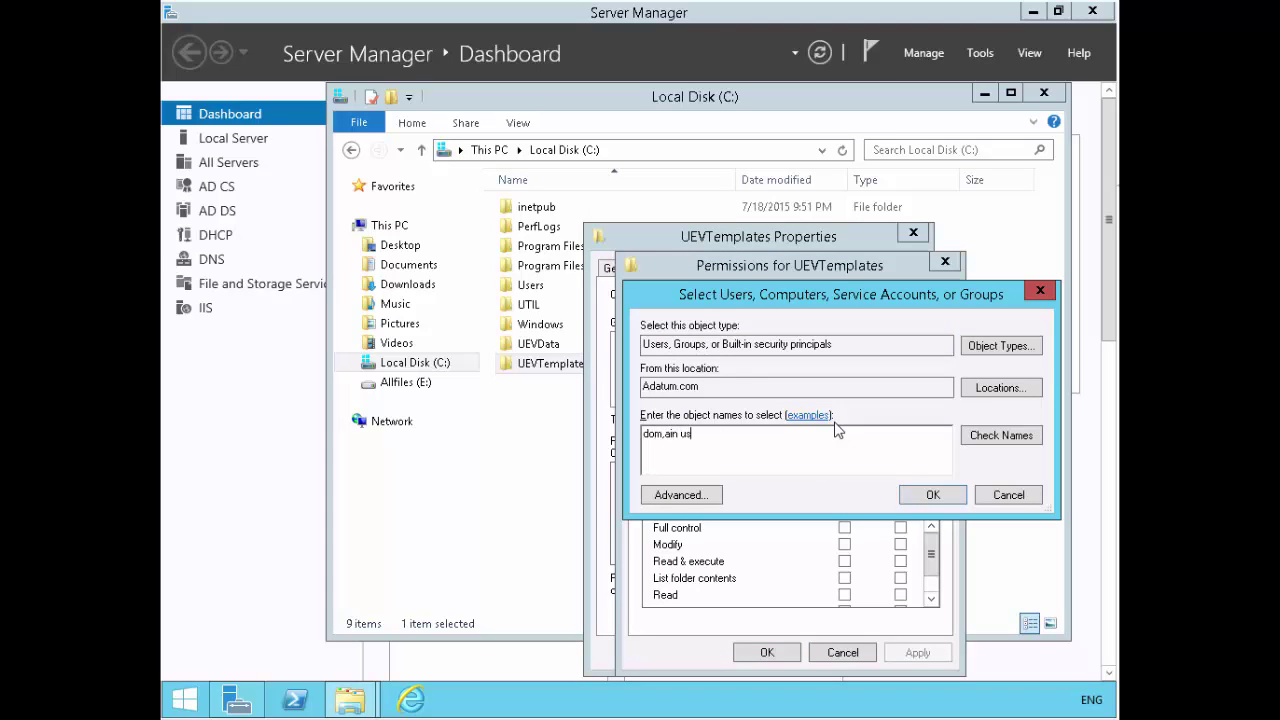
type("ers")
key("BackSpace")
key("Return")
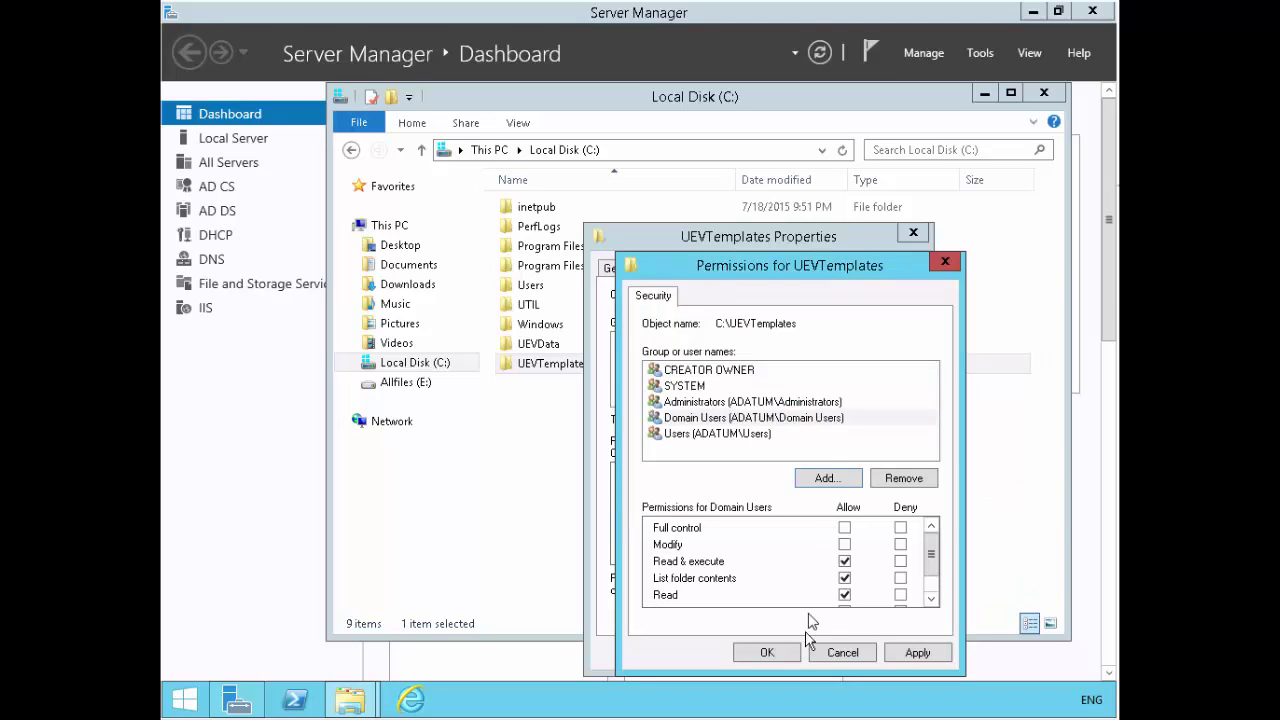
left_click(845, 528)
left_click(787, 648)
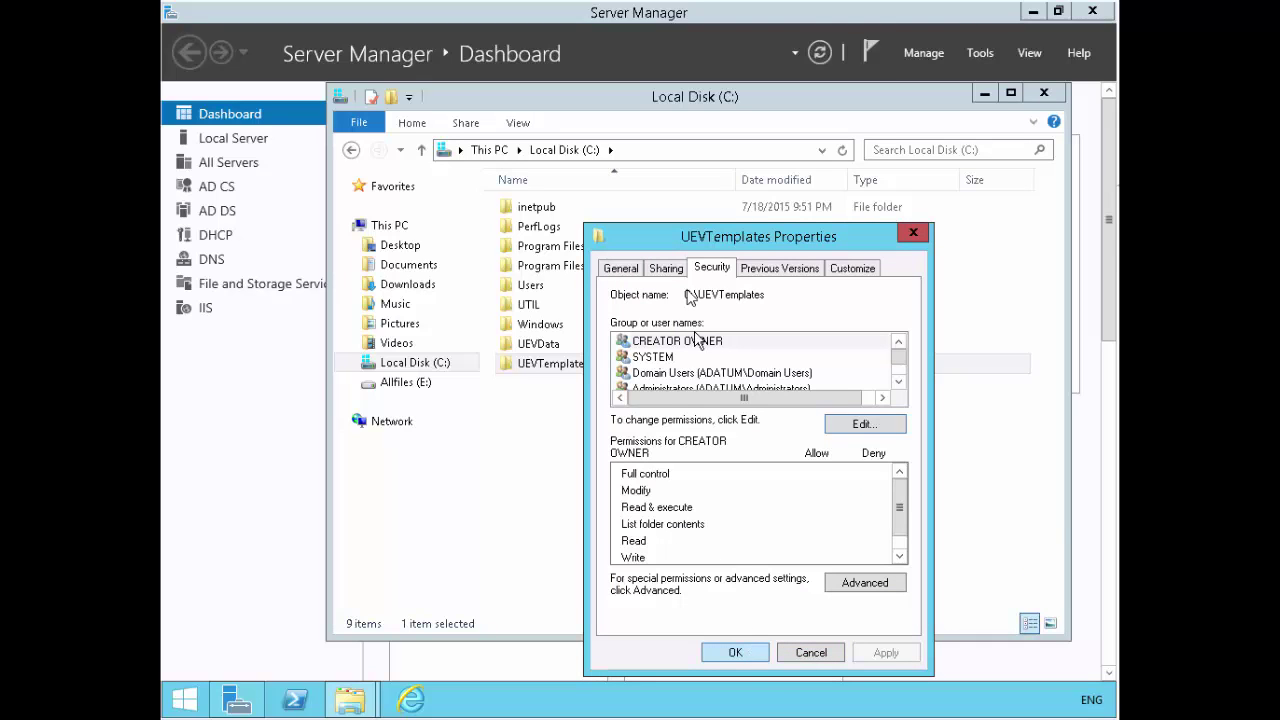
- Share UEVTemplates via Advanced Sharing, granting Everyone Full Control on the share
left_click(677, 272)
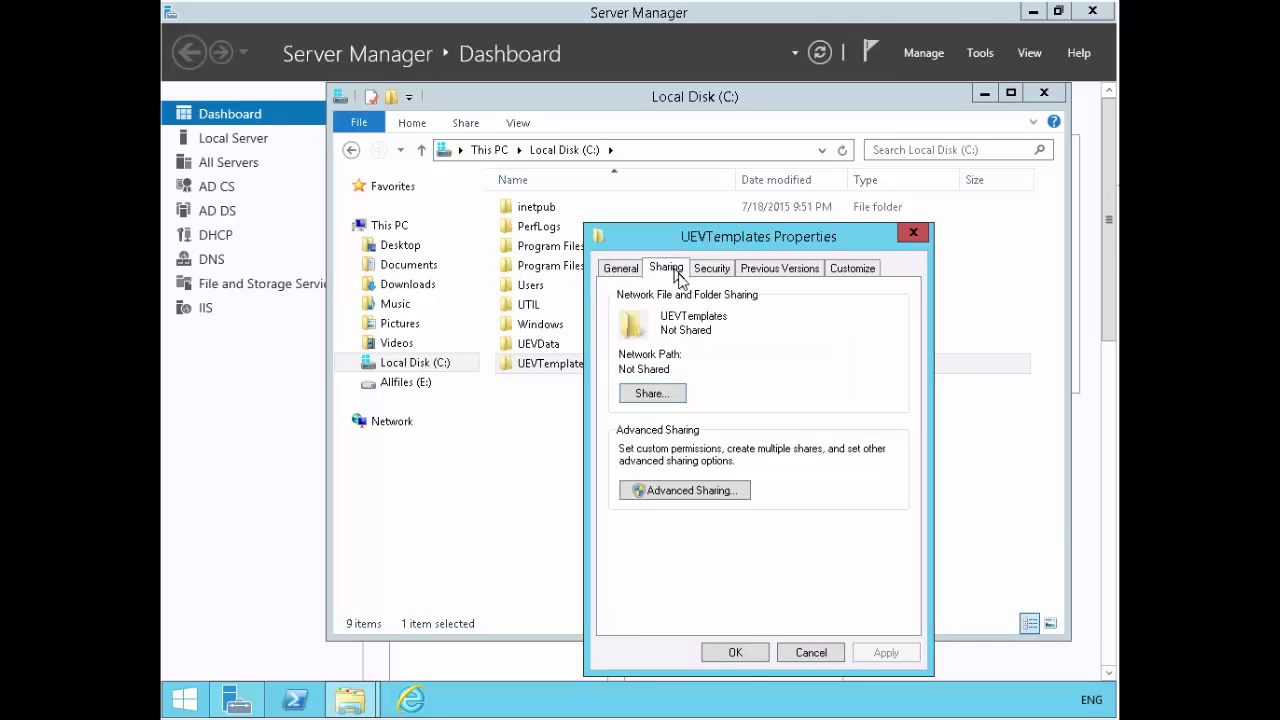
left_click(719, 490)
left_click(638, 302)
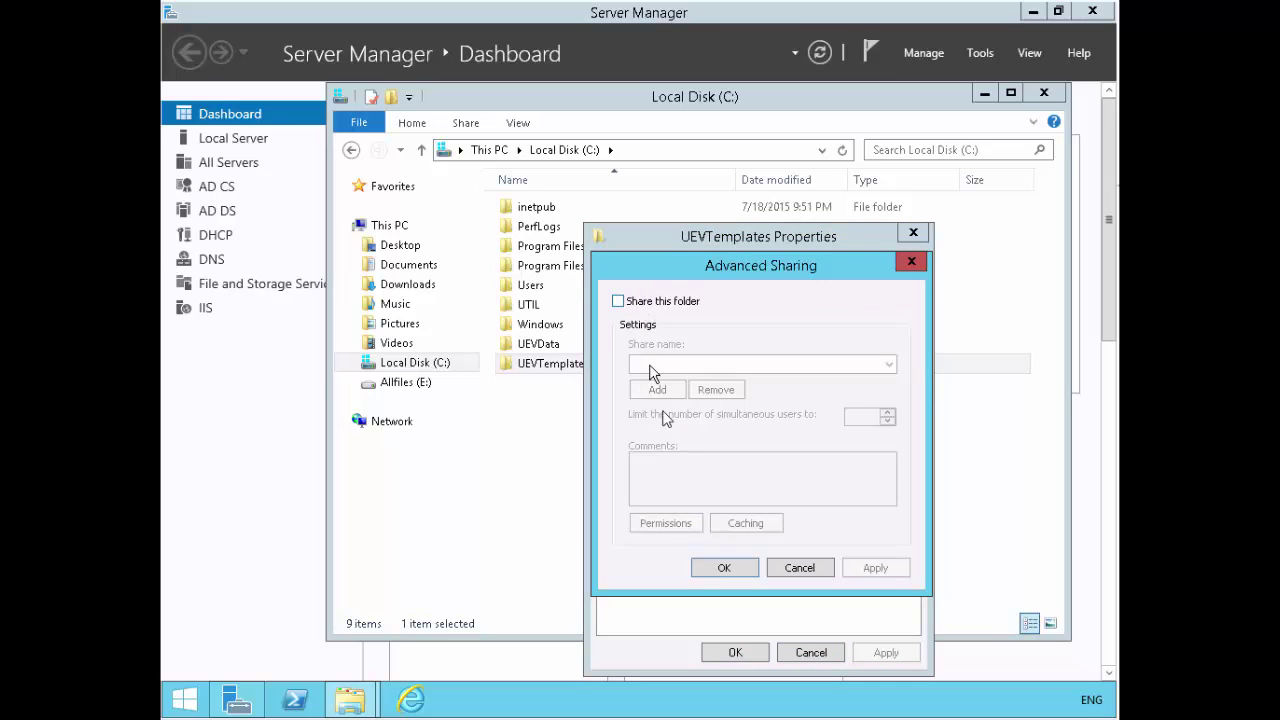
left_click(682, 518)
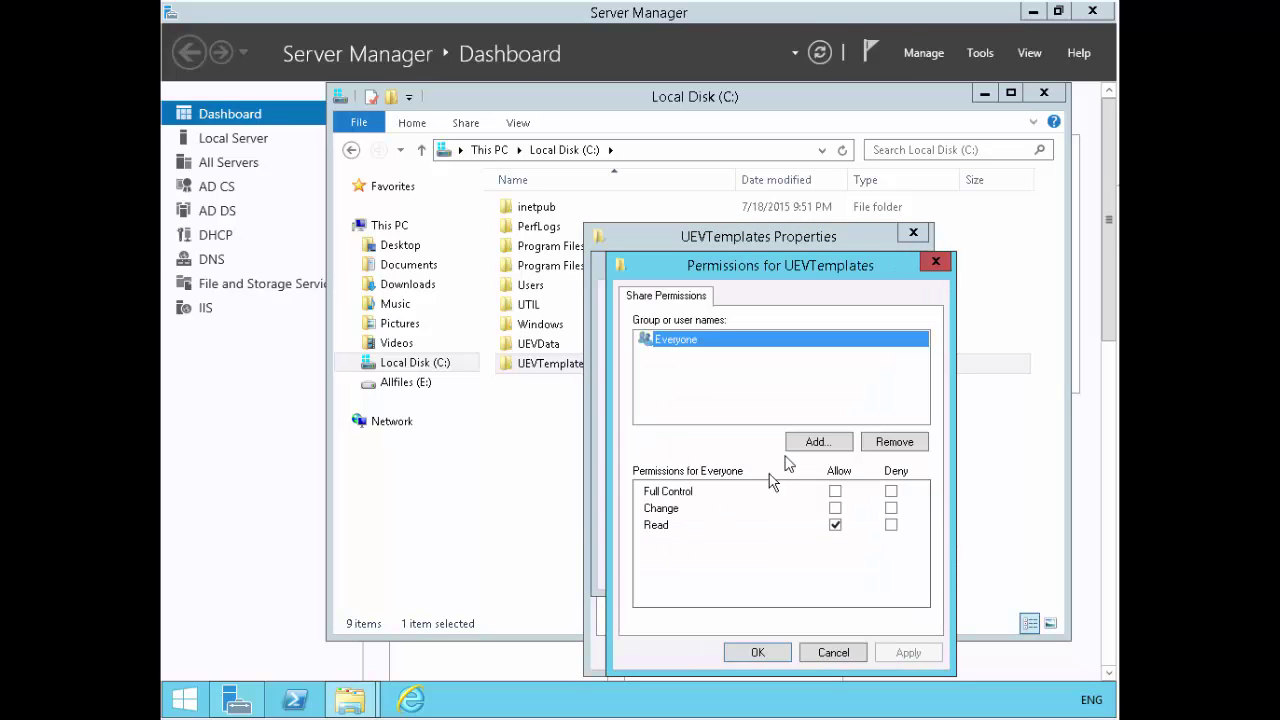
left_click(835, 491)
left_click(776, 654)
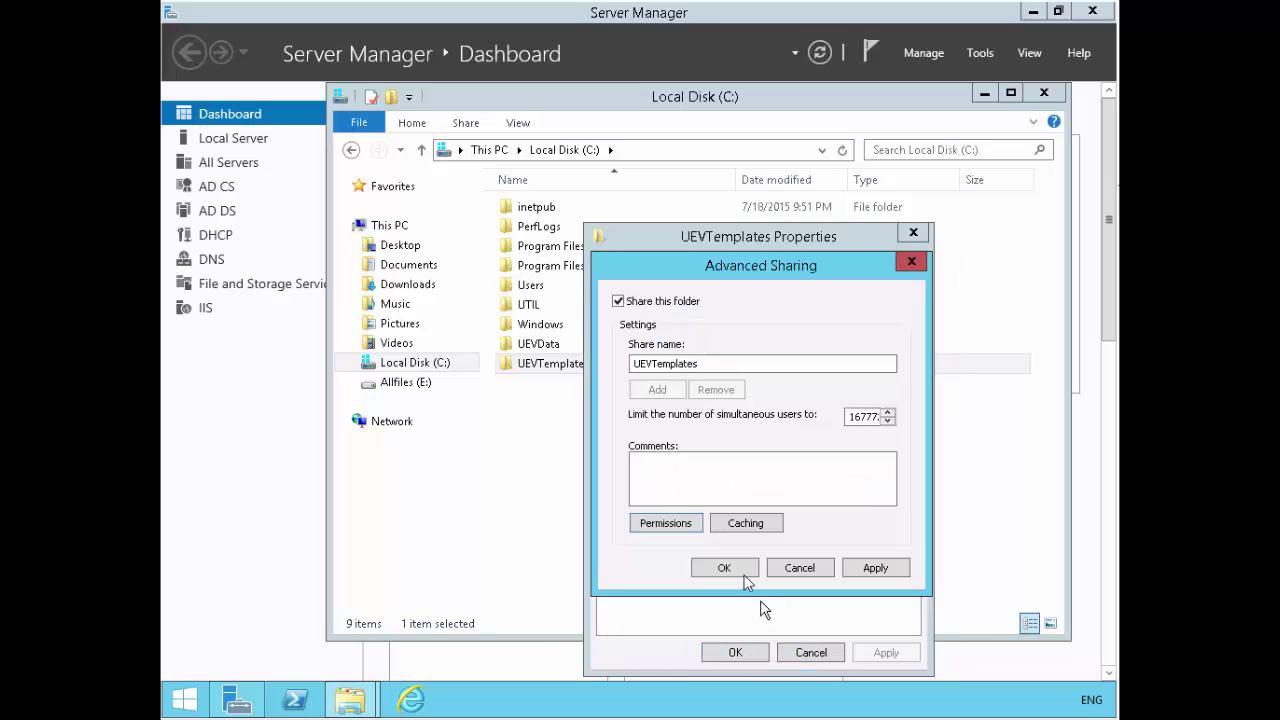
left_click(734, 570)
- Close the UEVTemplates Properties dialog, back on Local Disk (C:)
left_click(736, 652)
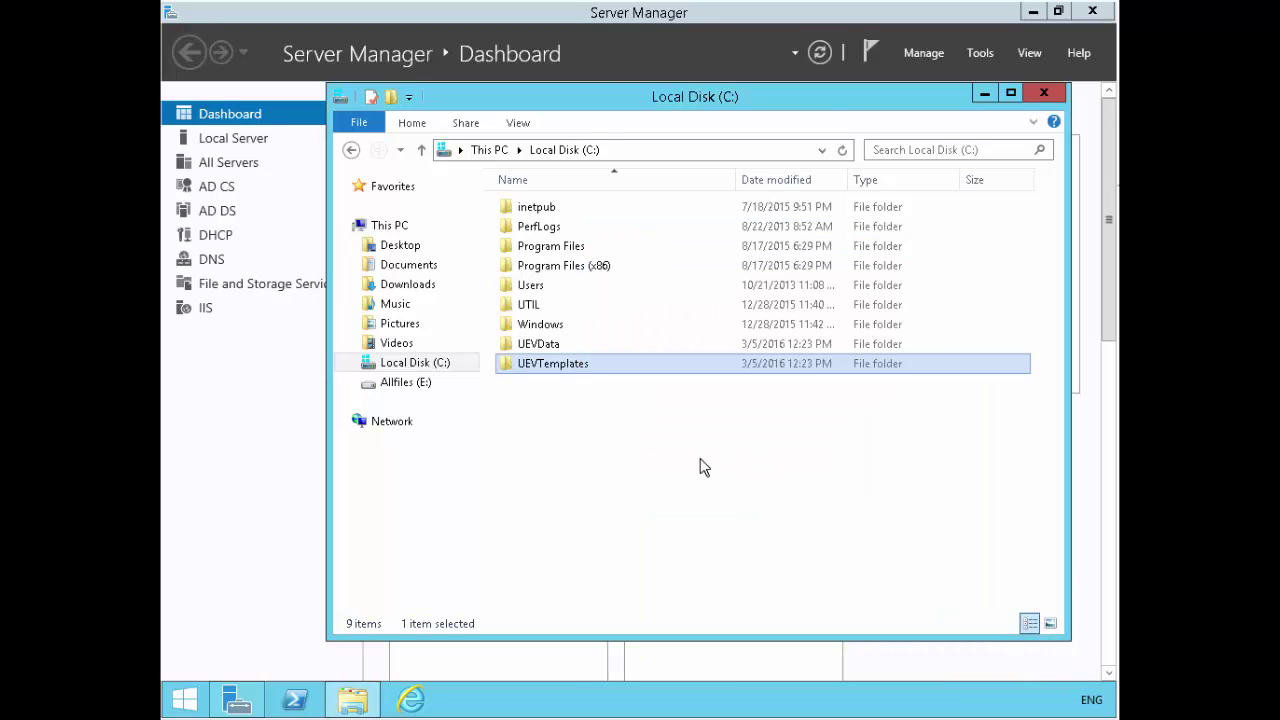
left_click(550, 367)
left_click(554, 470)
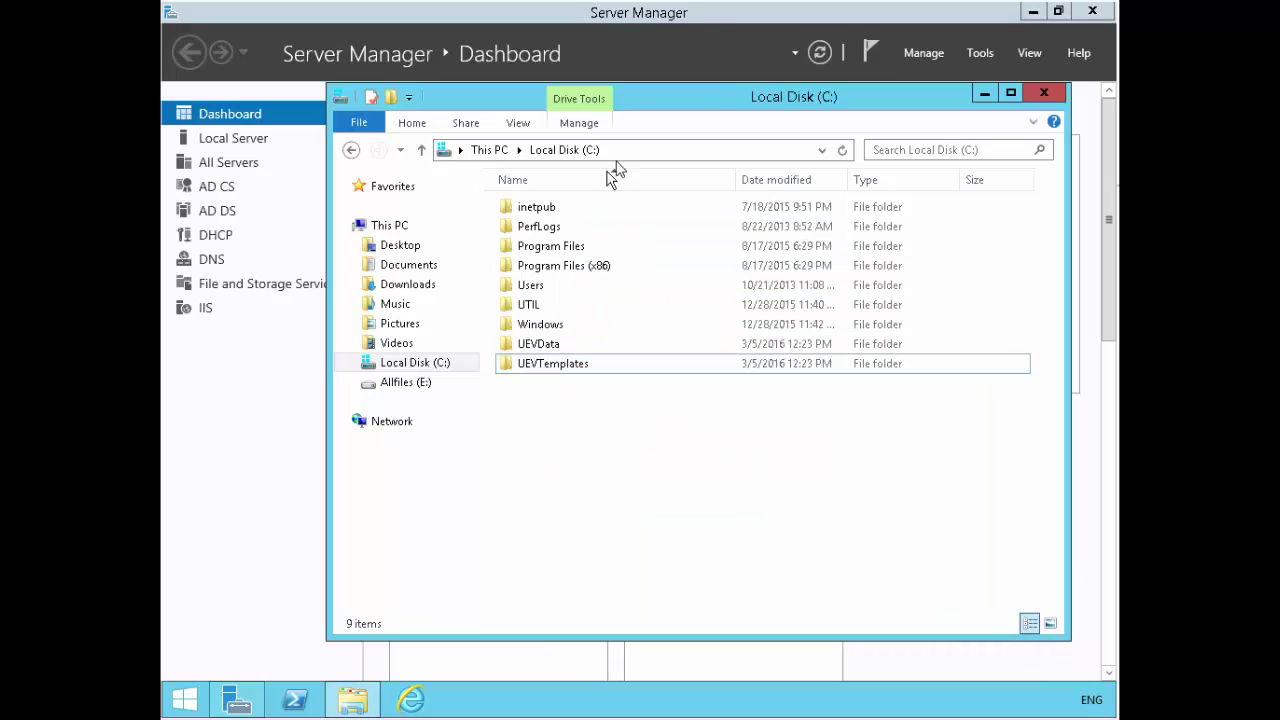
- In a new Explorer window, browse \\lon-dc1 and confirm the UEVData and UEVTemplates shares
right_click(357, 704)
left_click(326, 608)
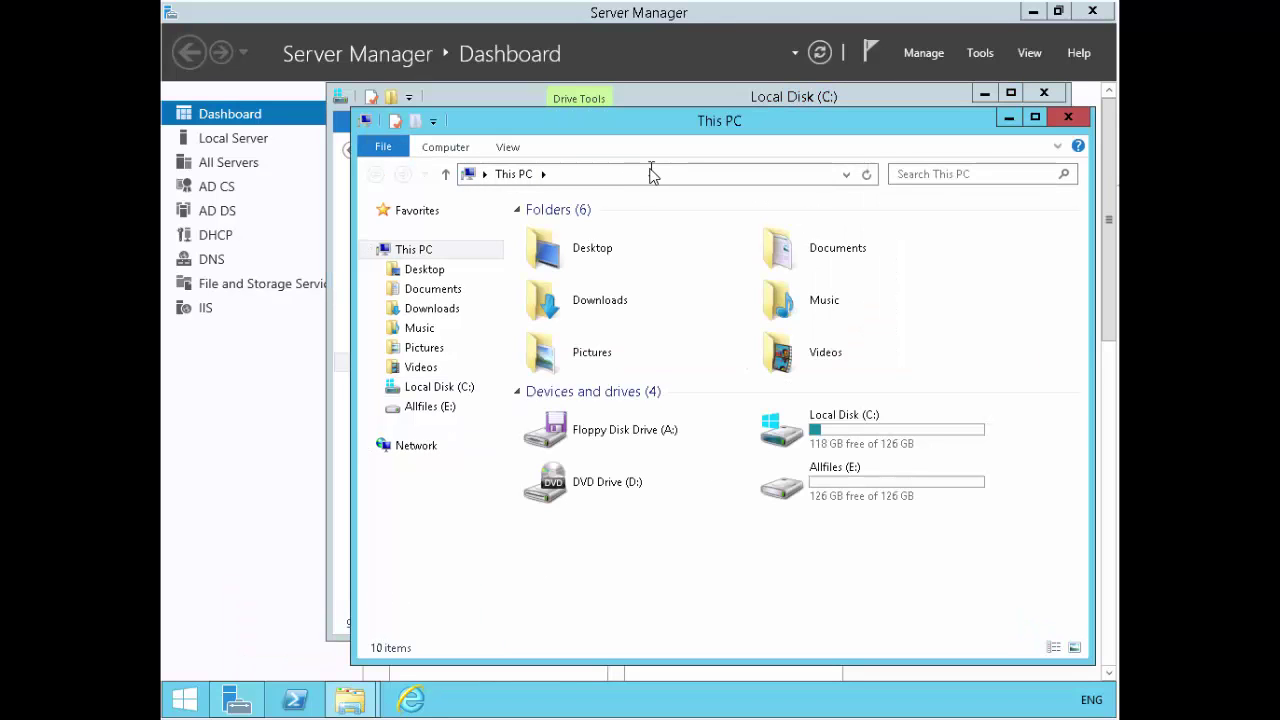
left_click(651, 174)
type("\\lo")
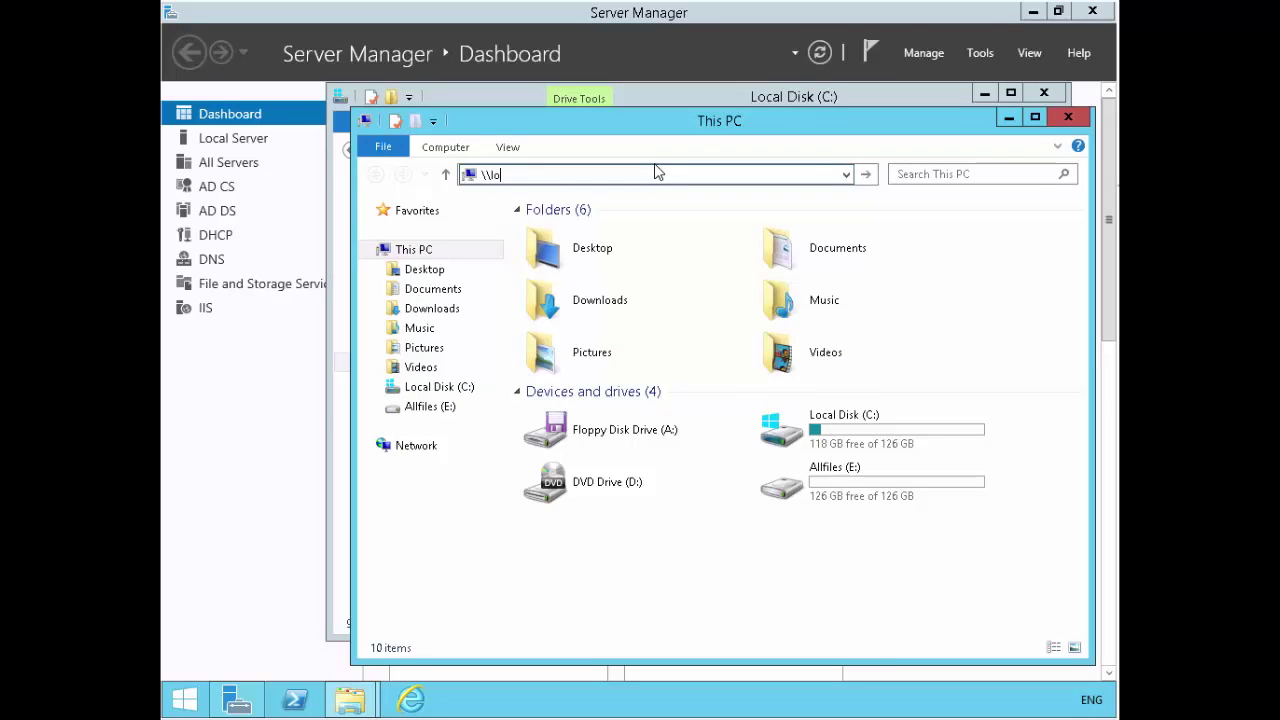
type("n-dc1")
key("Return")
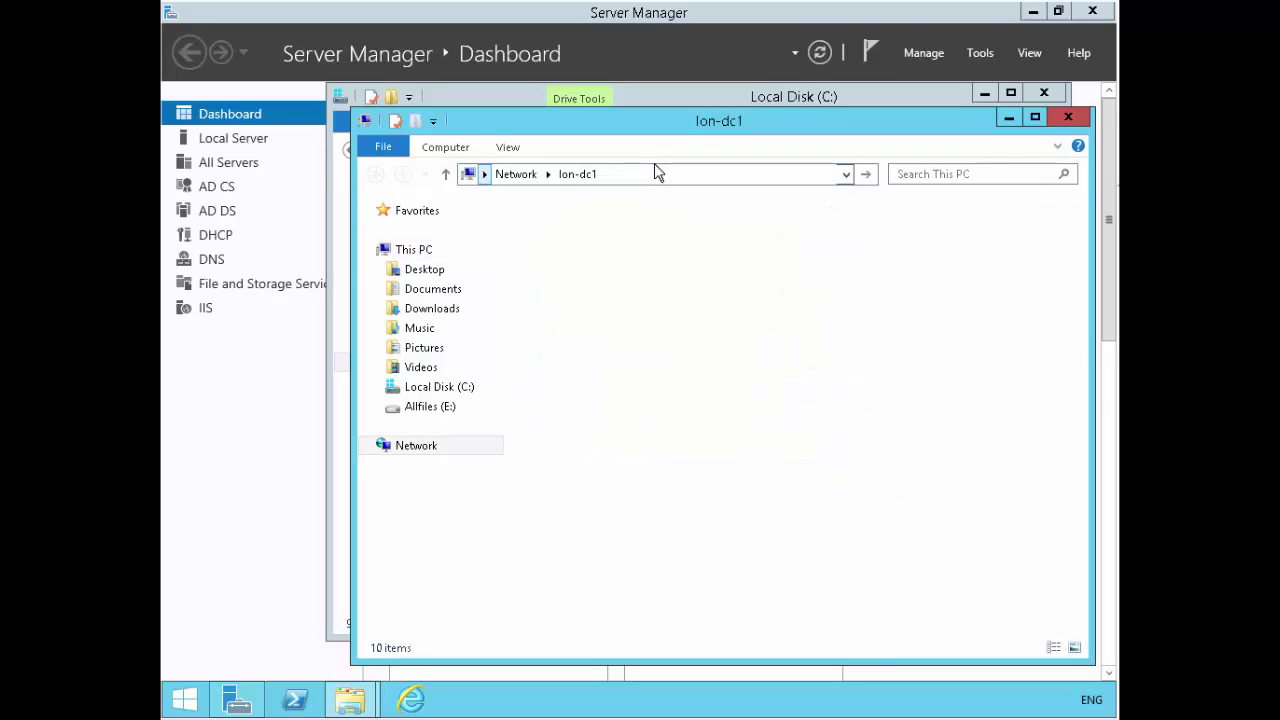
left_click(720, 388)
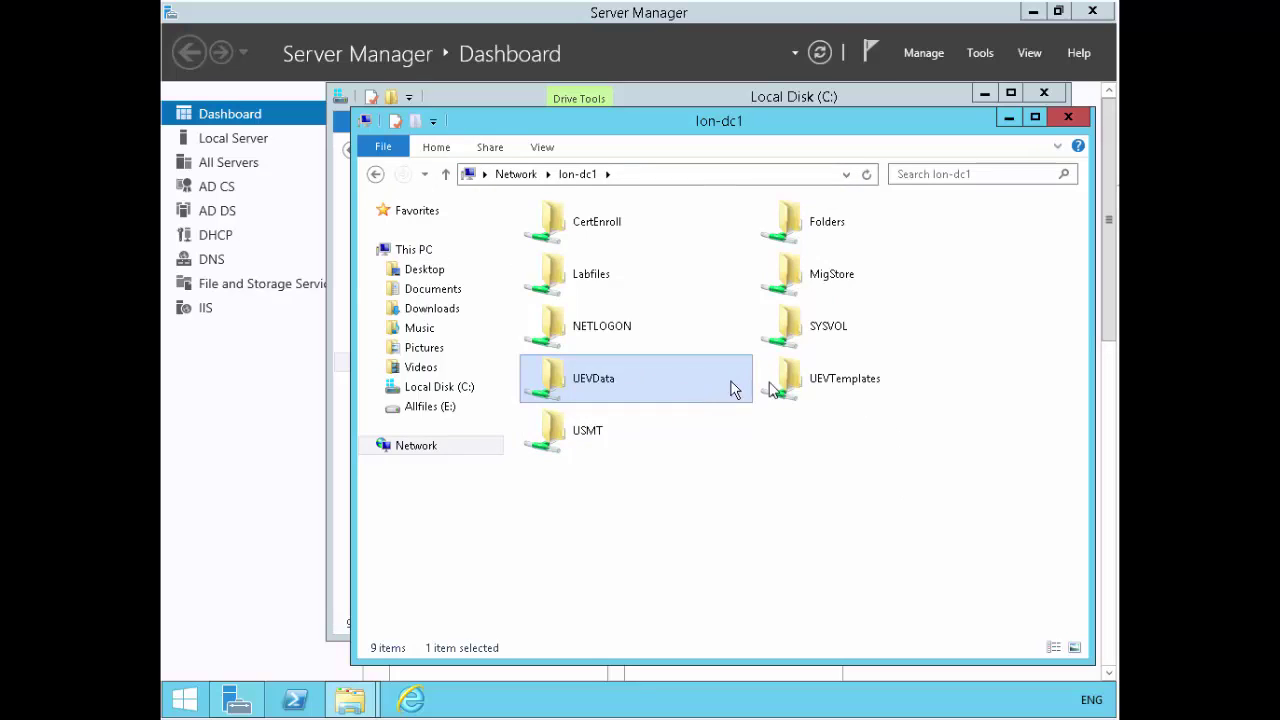
left_click(816, 386)
left_click(1009, 117)
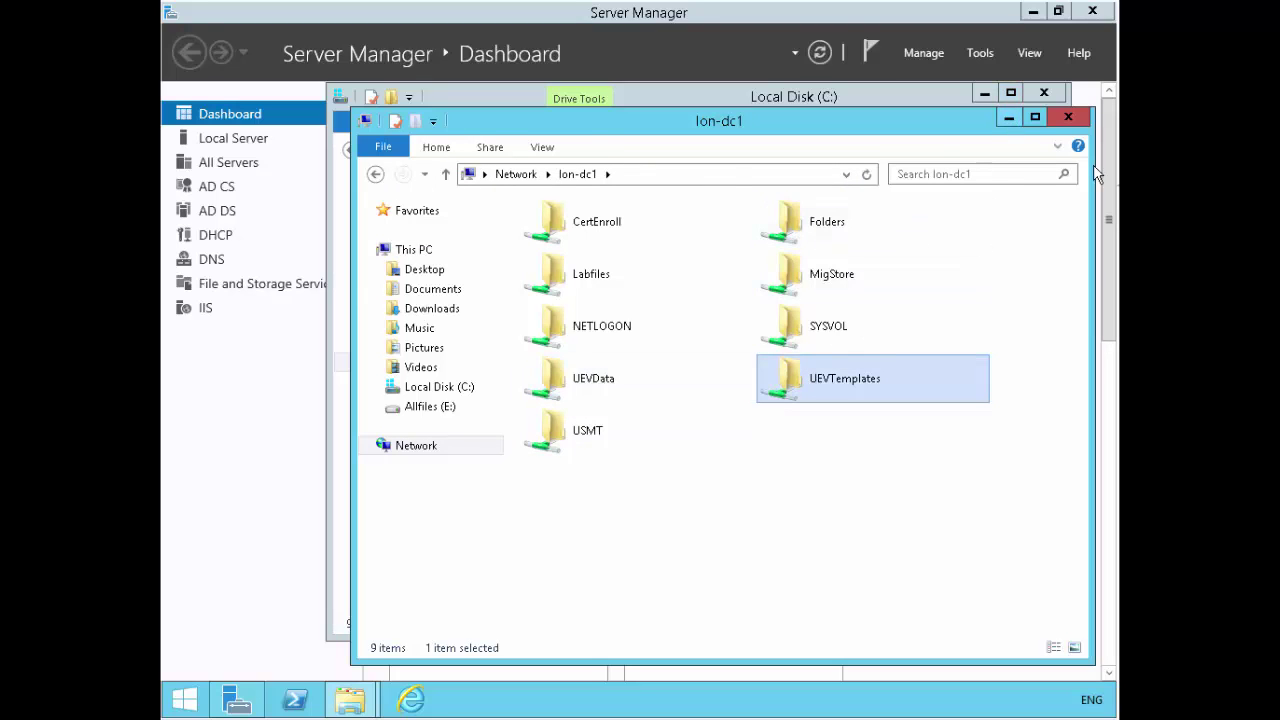
- Return to Server Manager and launch Group Policy Management from the Tools menu
left_click(232, 699)
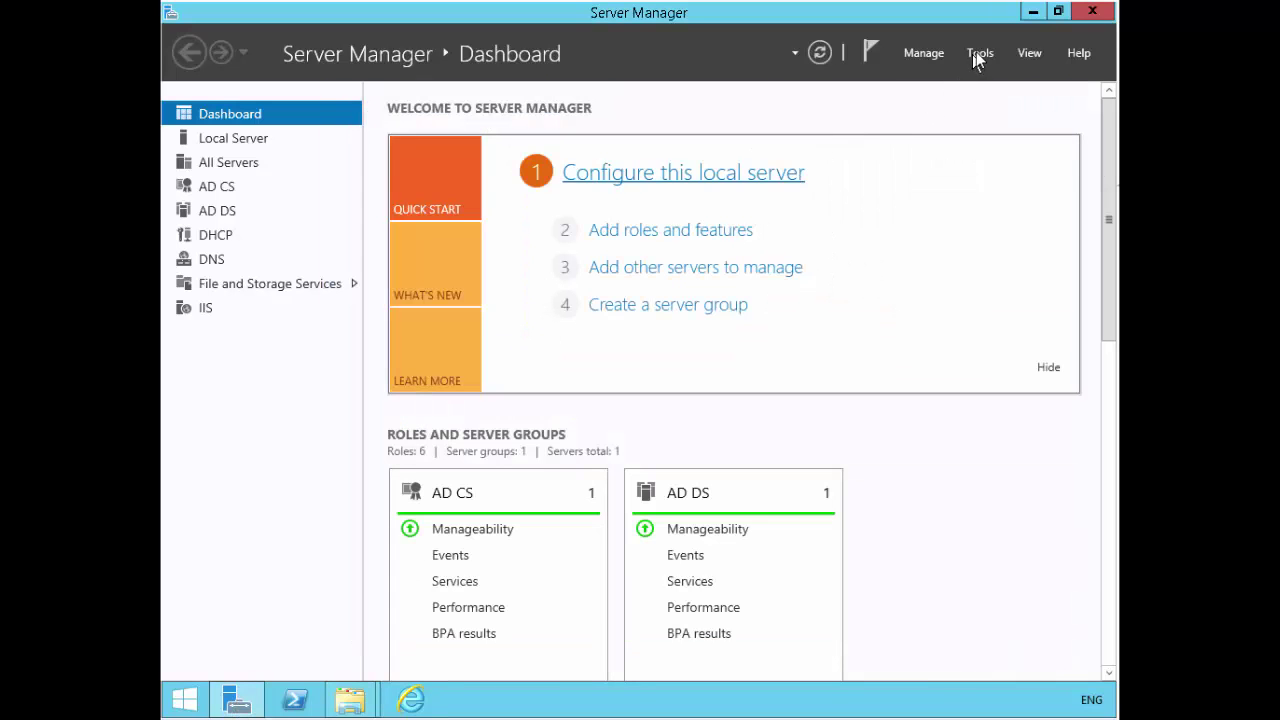
left_click(1032, 12)
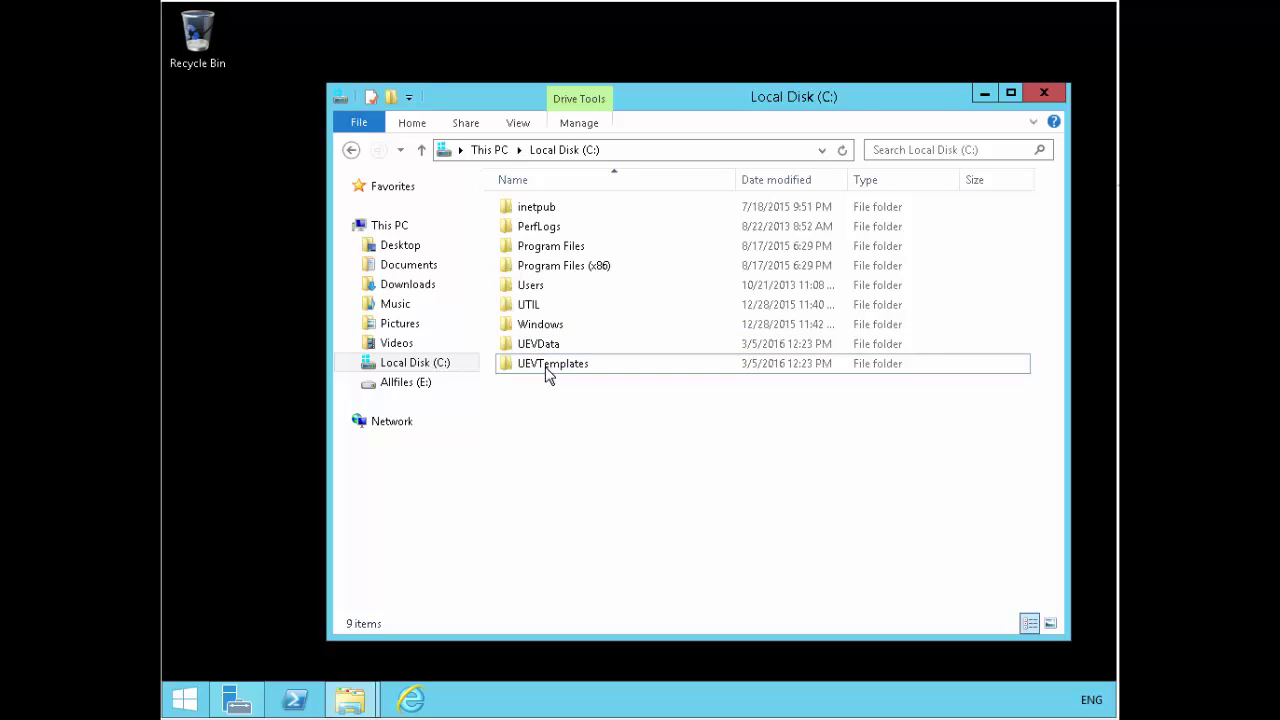
left_click(548, 352)
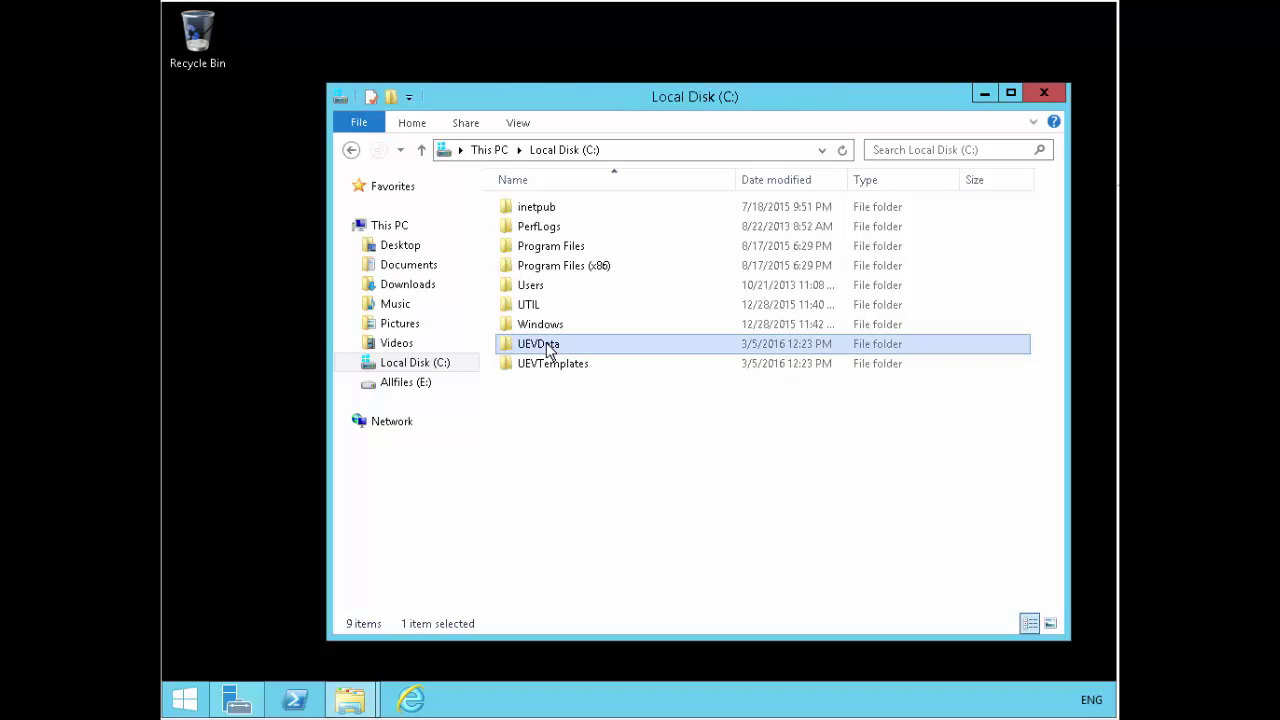
left_click(545, 372)
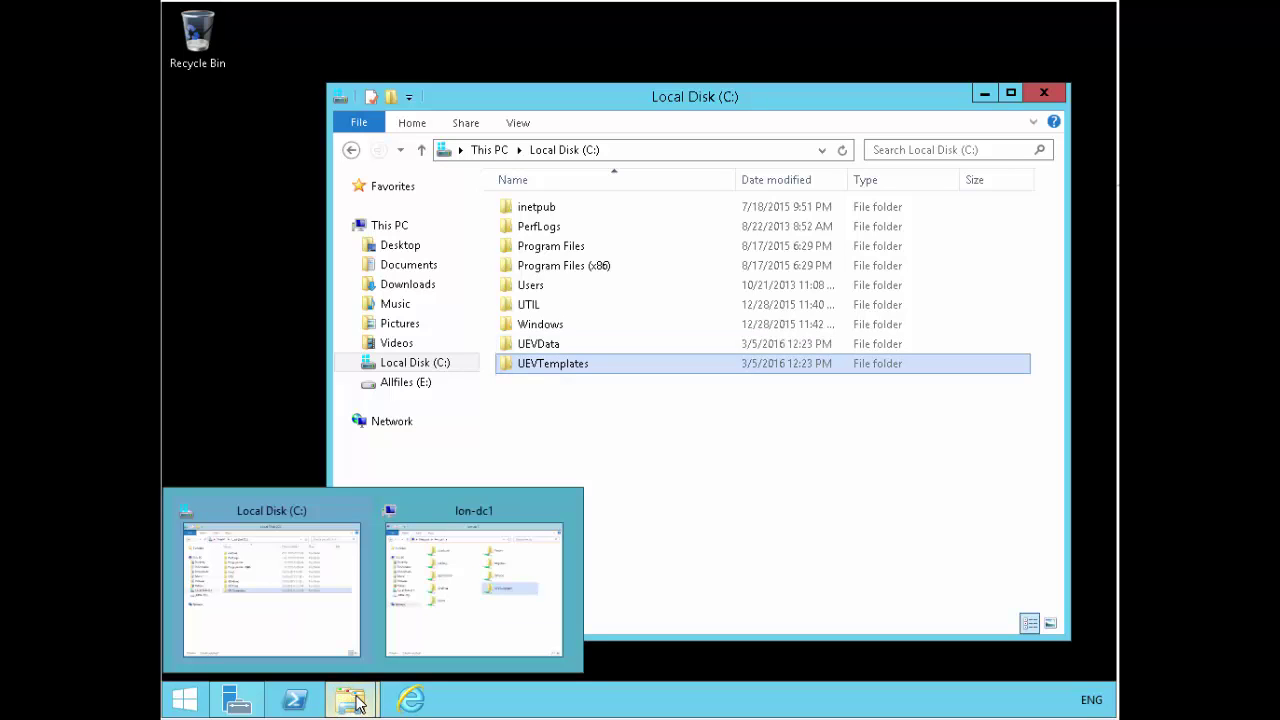
left_click(595, 555)
left_click(230, 706)
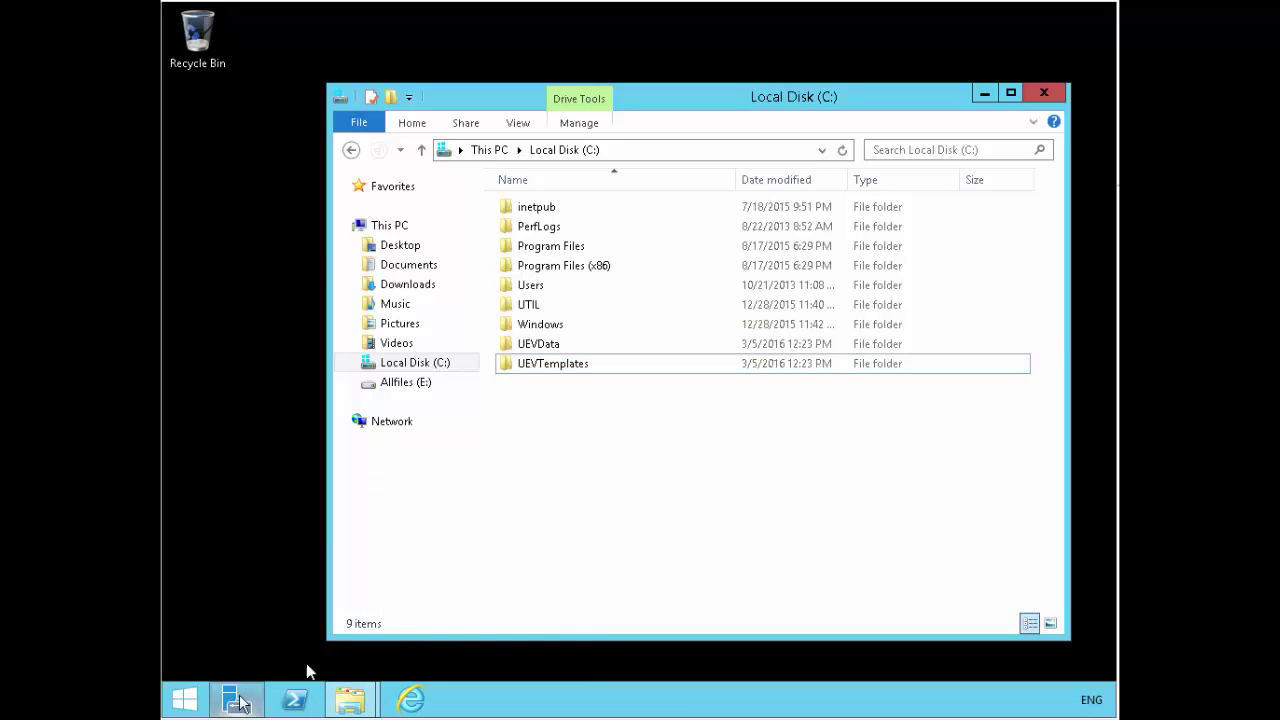
left_click(982, 55)
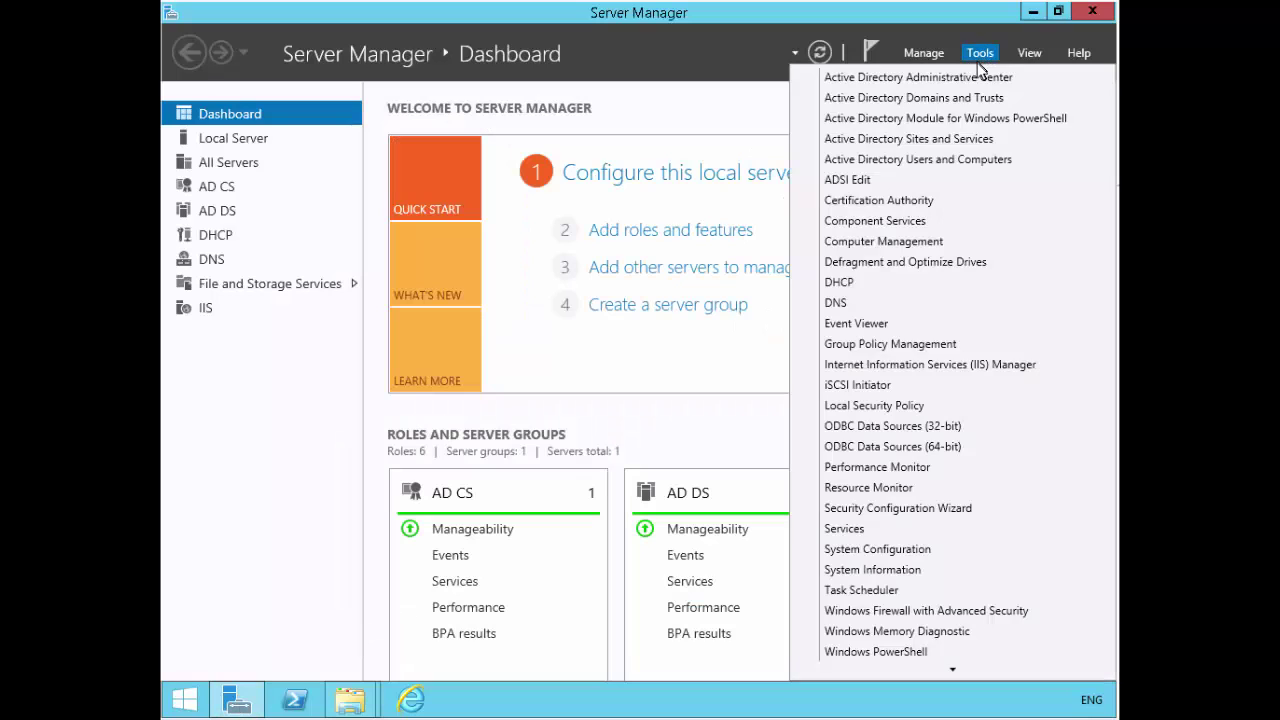
left_click(906, 343)
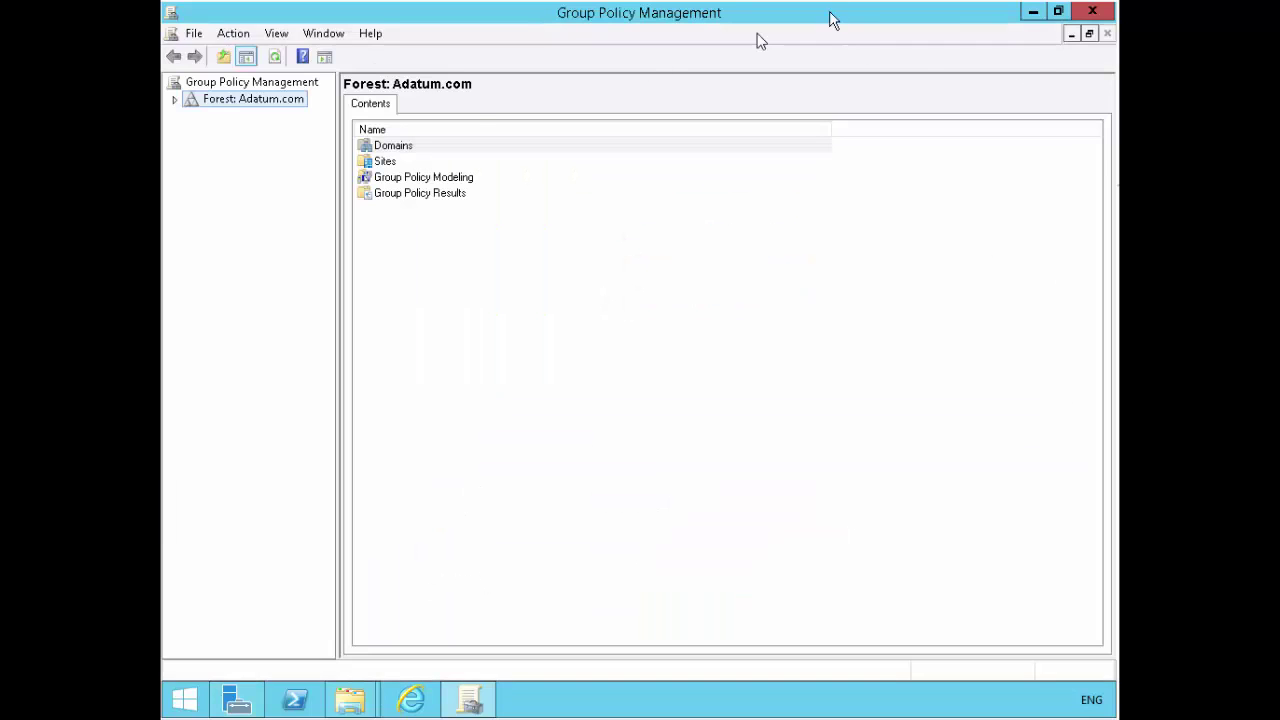
- Expand Forest > Domains > Adatum.com and open Default Domain Policy for editing
left_click(176, 100)
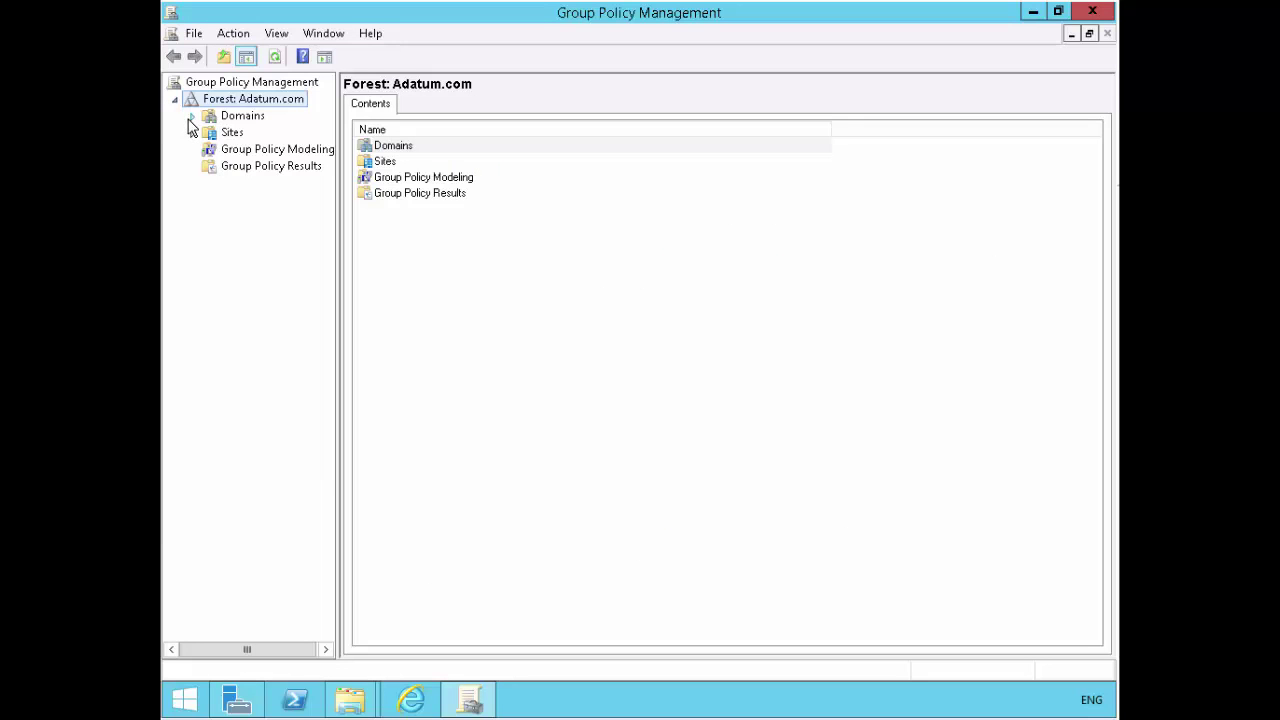
left_click(192, 117)
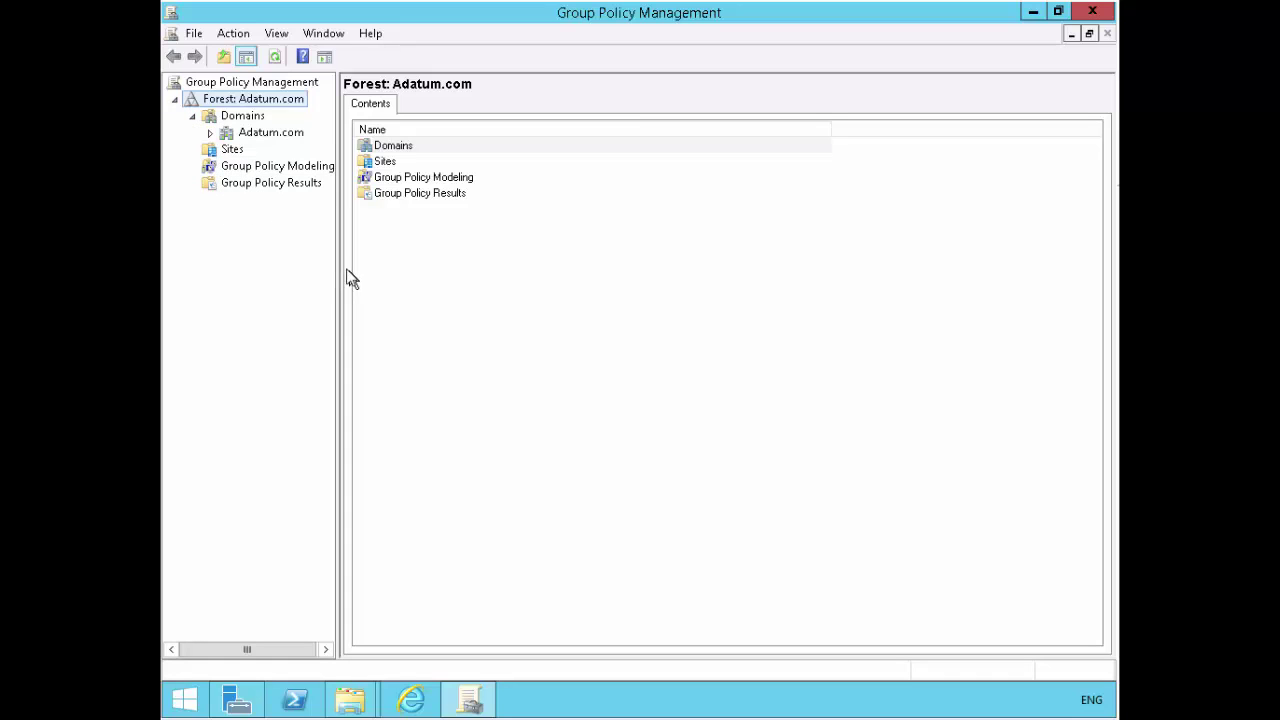
left_click_drag(337, 254, 392, 246)
left_click(211, 132)
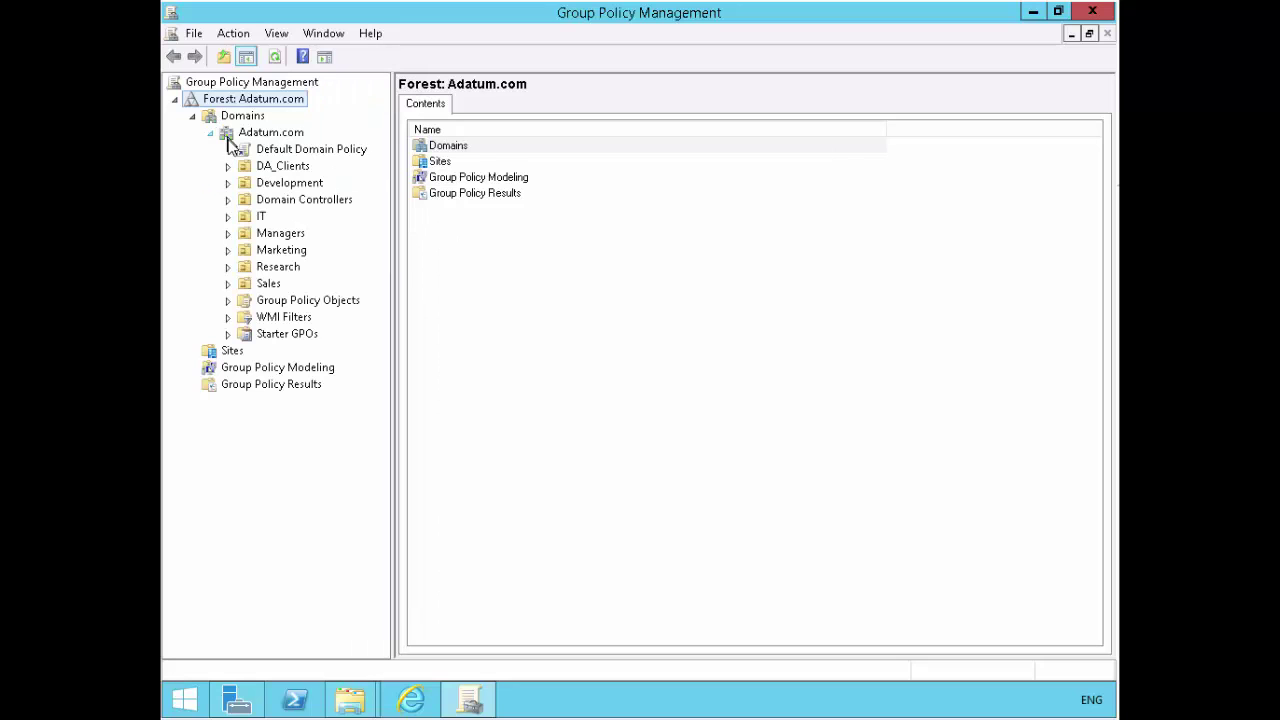
right_click(303, 160)
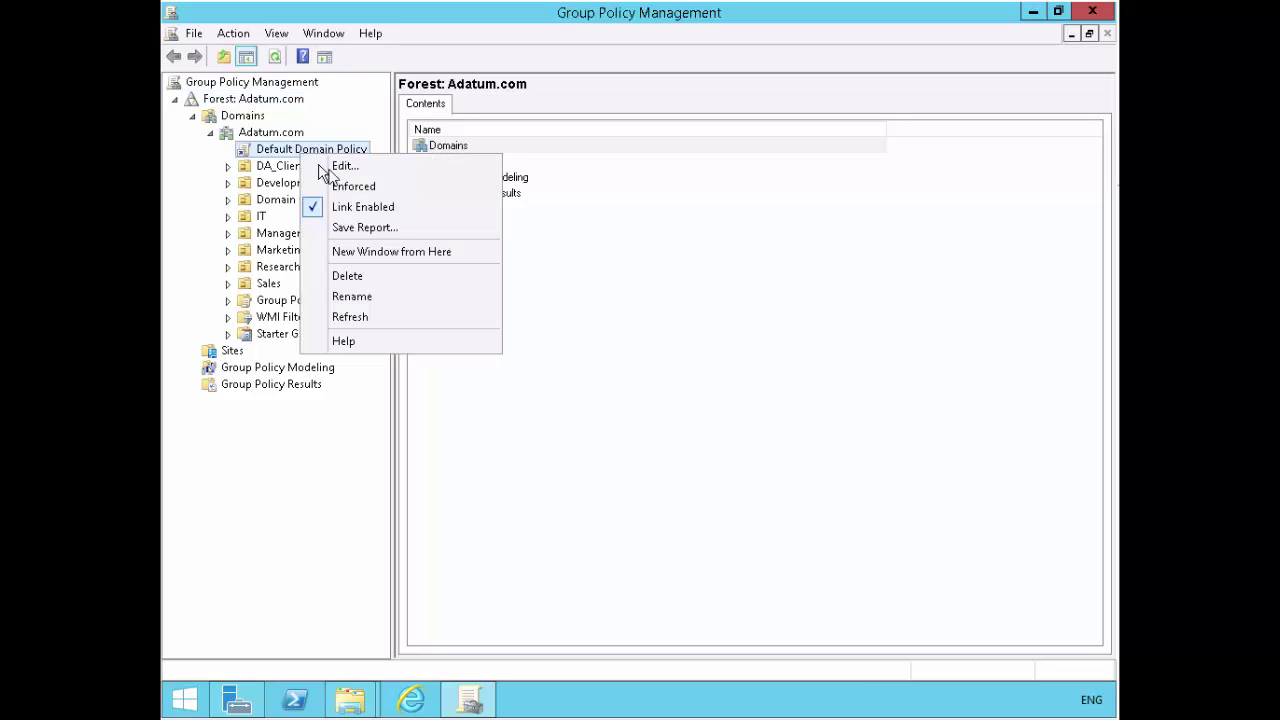
key("Escape")
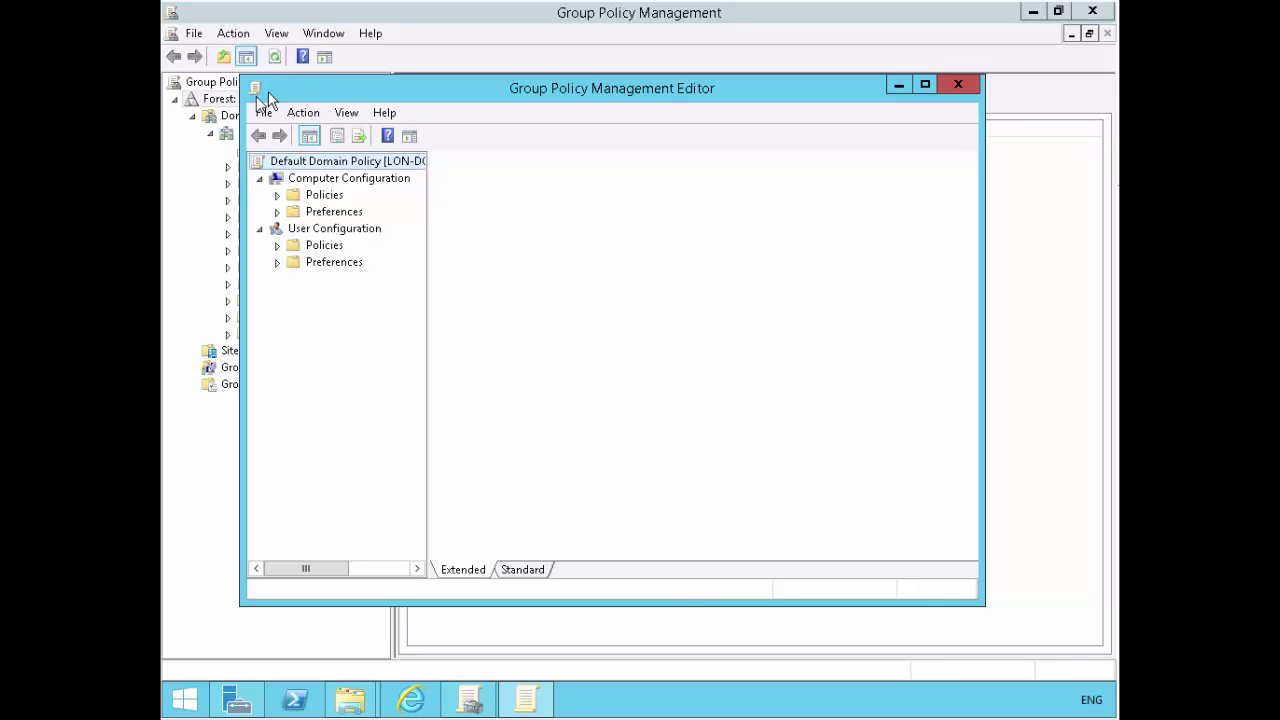
- Maximize the editor, expand User Configuration Administrative Templates > Windows Components, and widen the tree pane
left_click(262, 178)
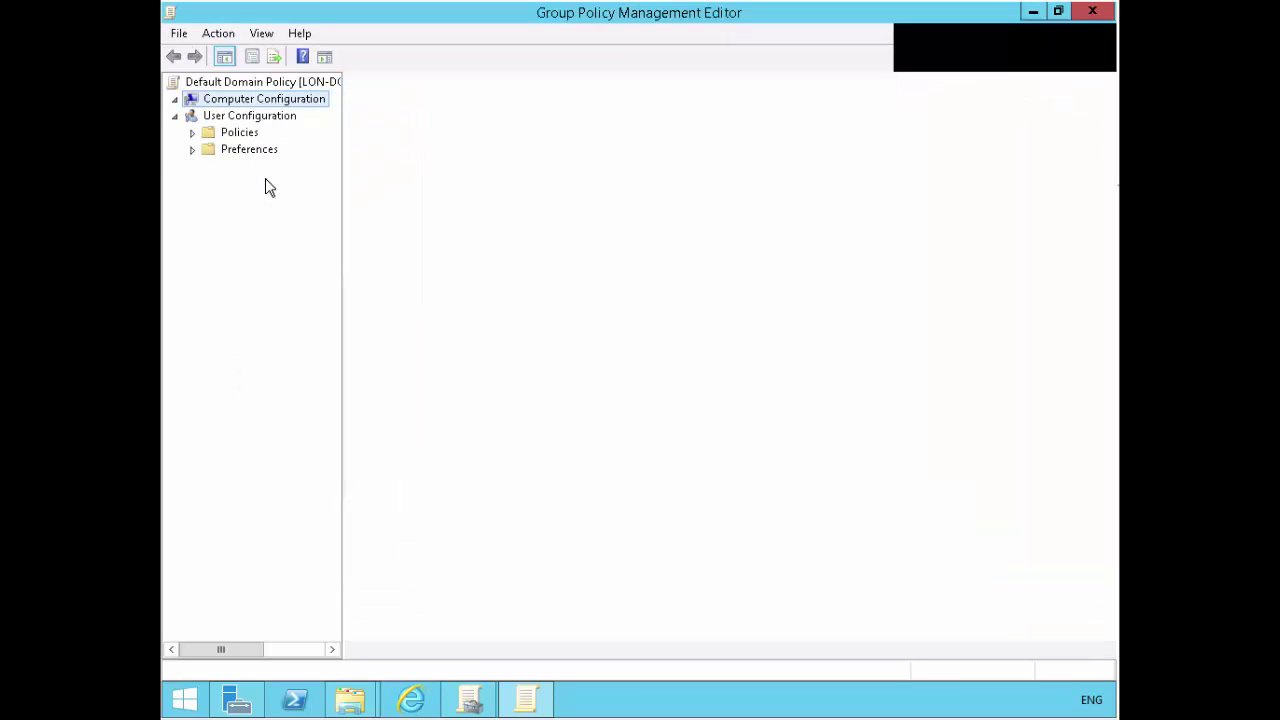
left_click(174, 118)
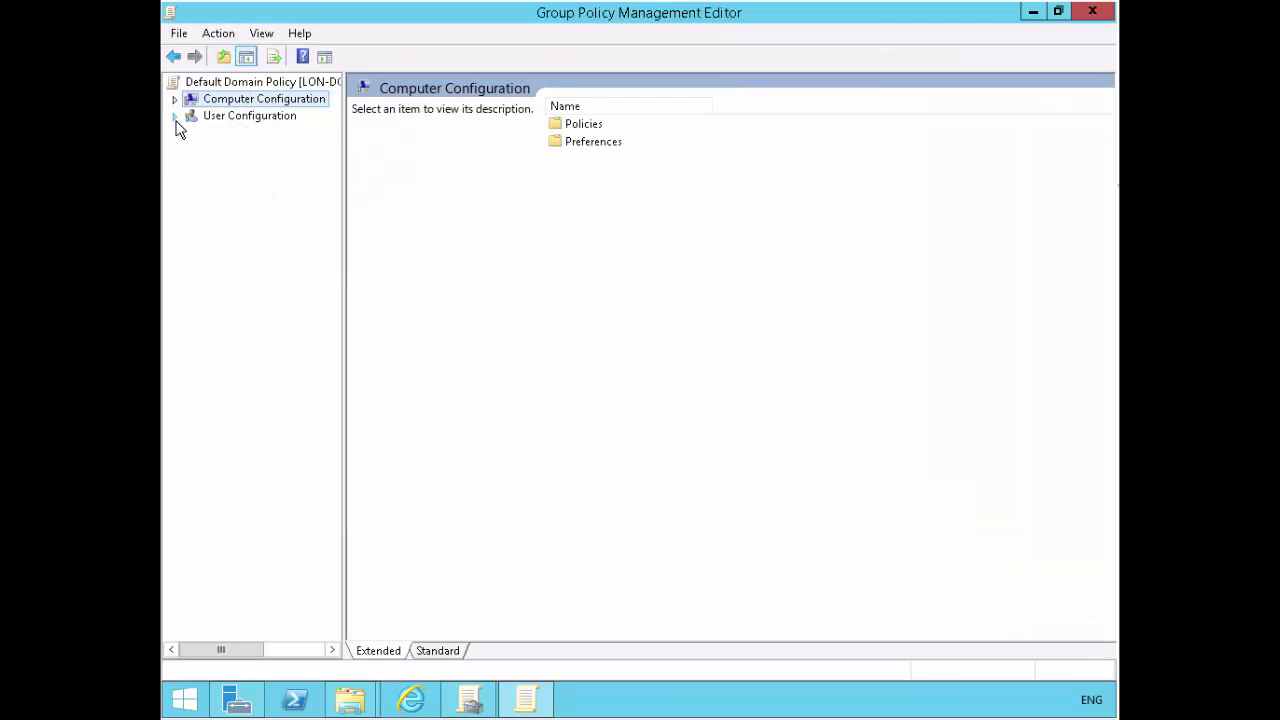
left_click(175, 120)
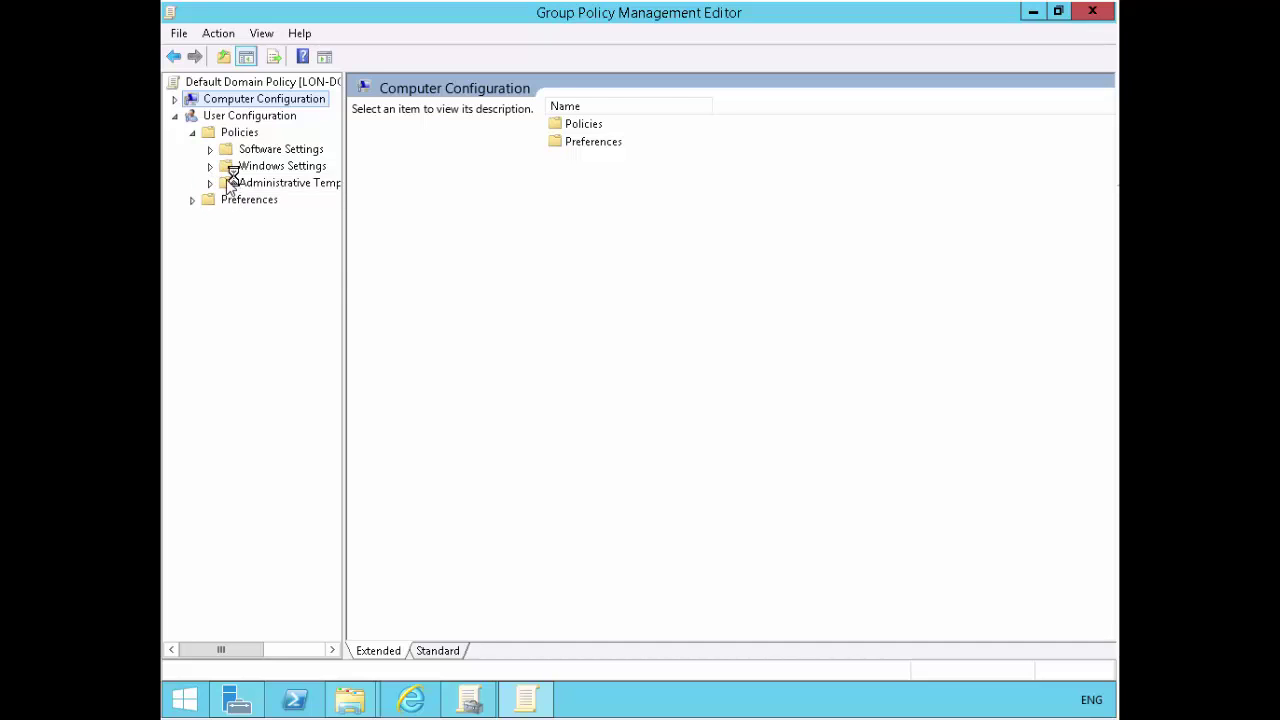
left_click(210, 184)
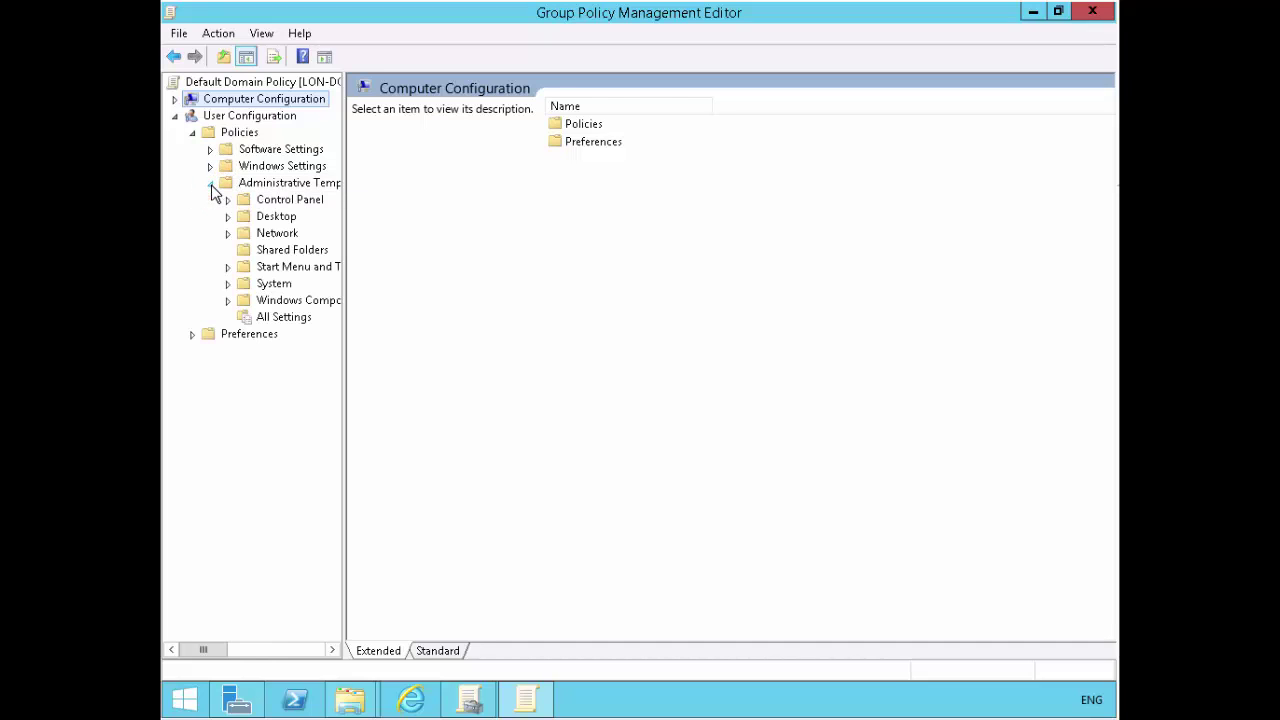
left_click(228, 300)
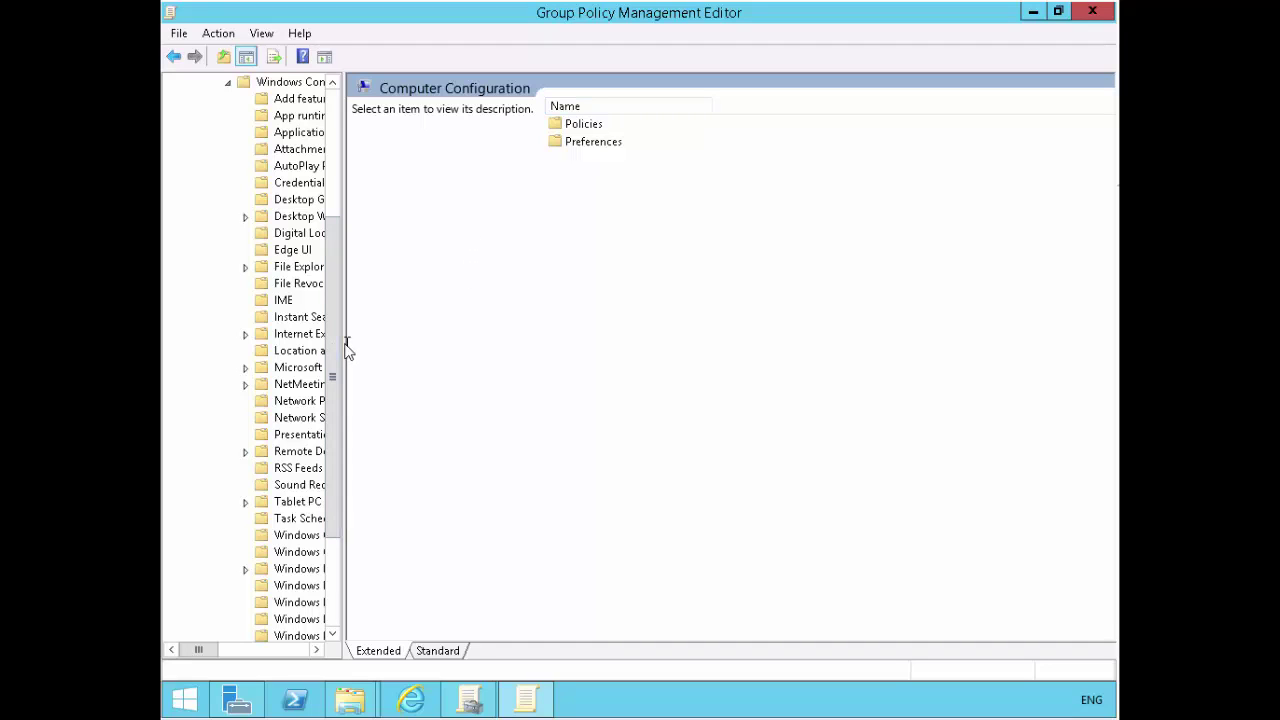
left_click_drag(344, 346, 427, 545)
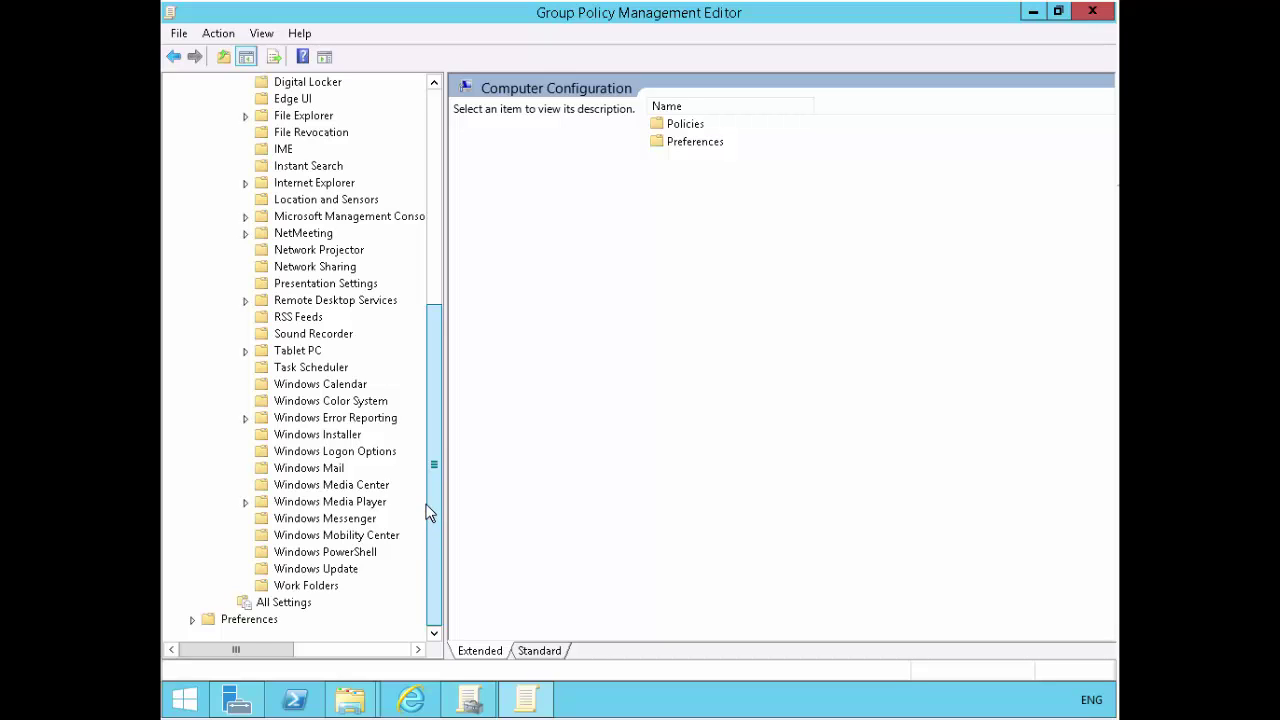
scroll(432, 410, "up", 2)
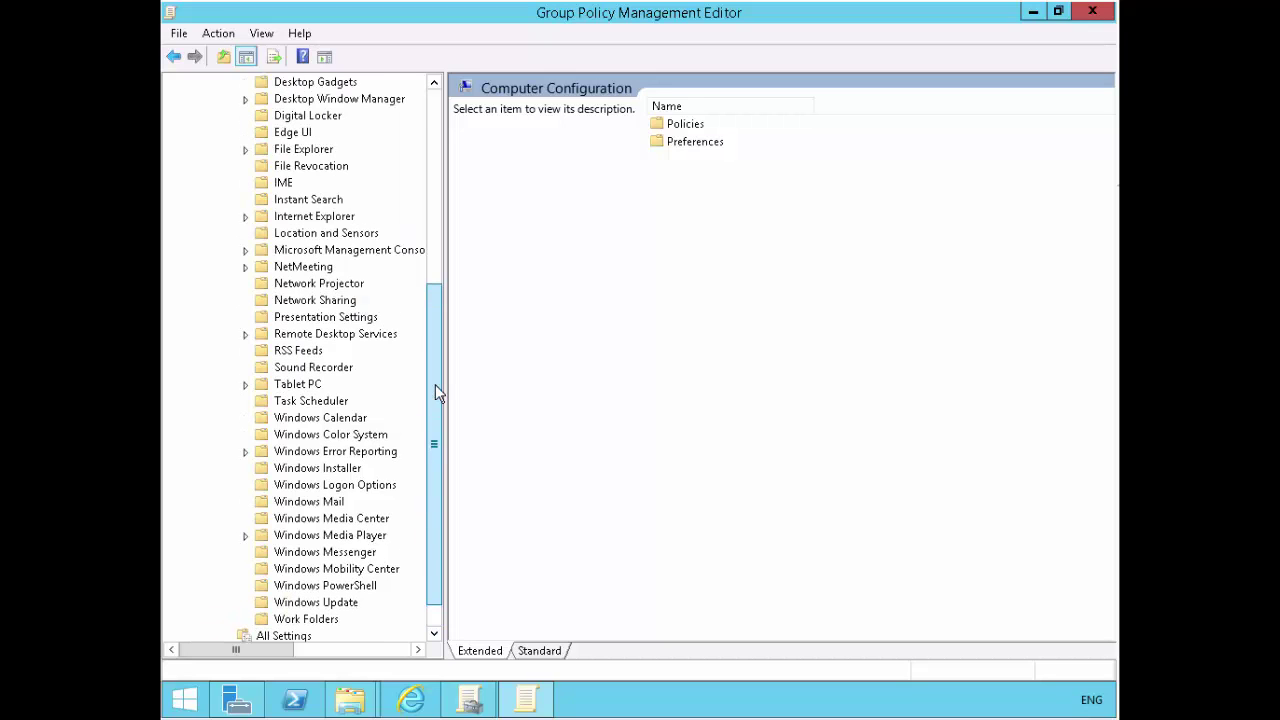
scroll(443, 362, "up", 2)
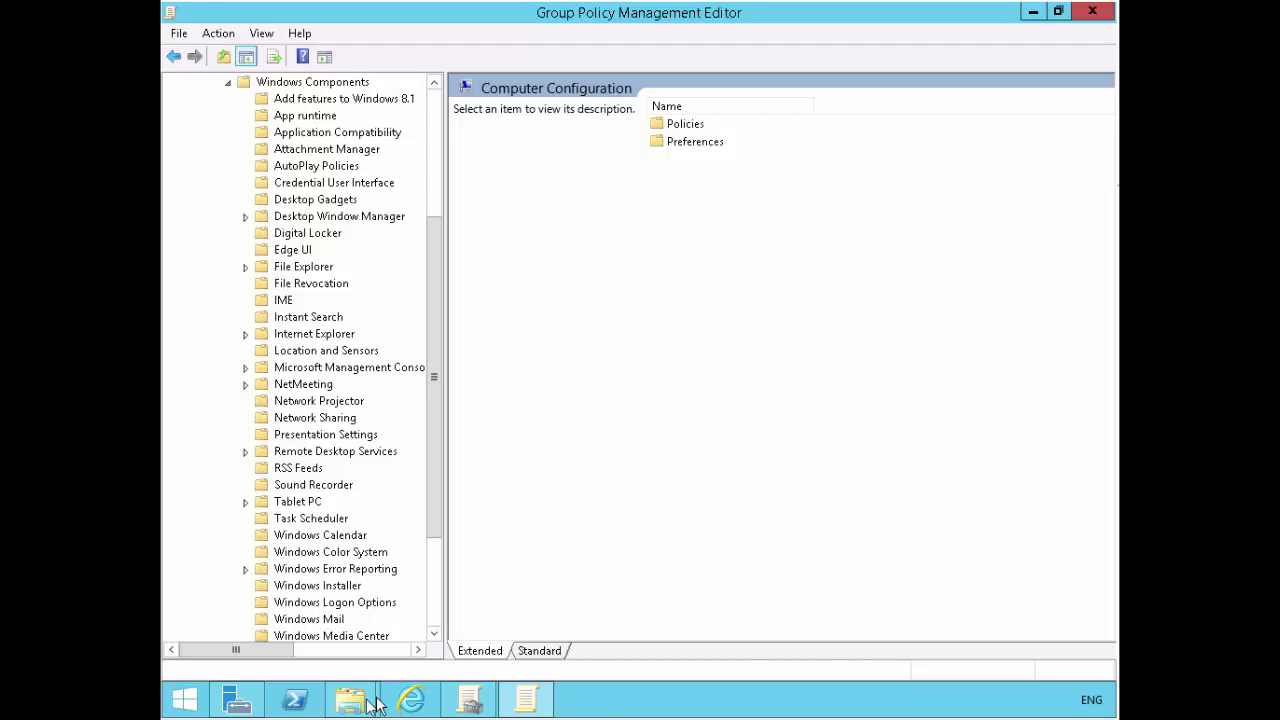
- Bring the lon-dc1 Explorer window forward and browse into C:\Windows
mouse_move(370, 705)
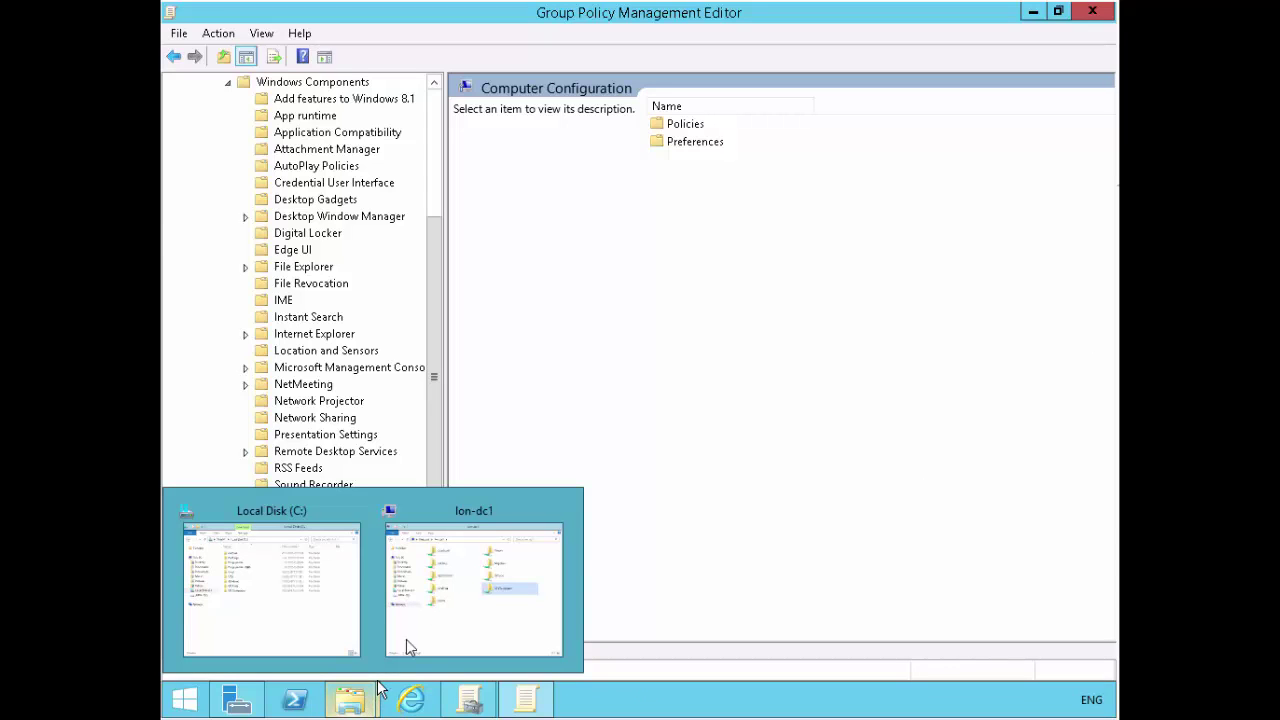
left_click(429, 606)
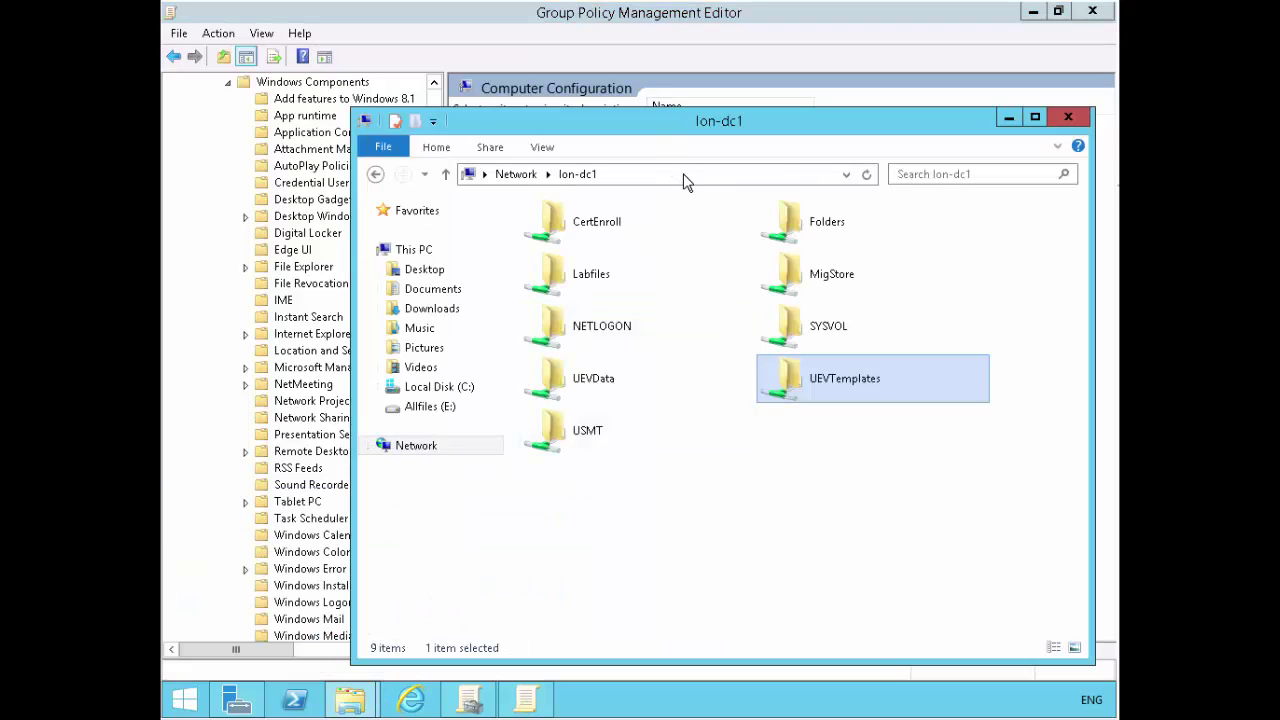
left_click(684, 178)
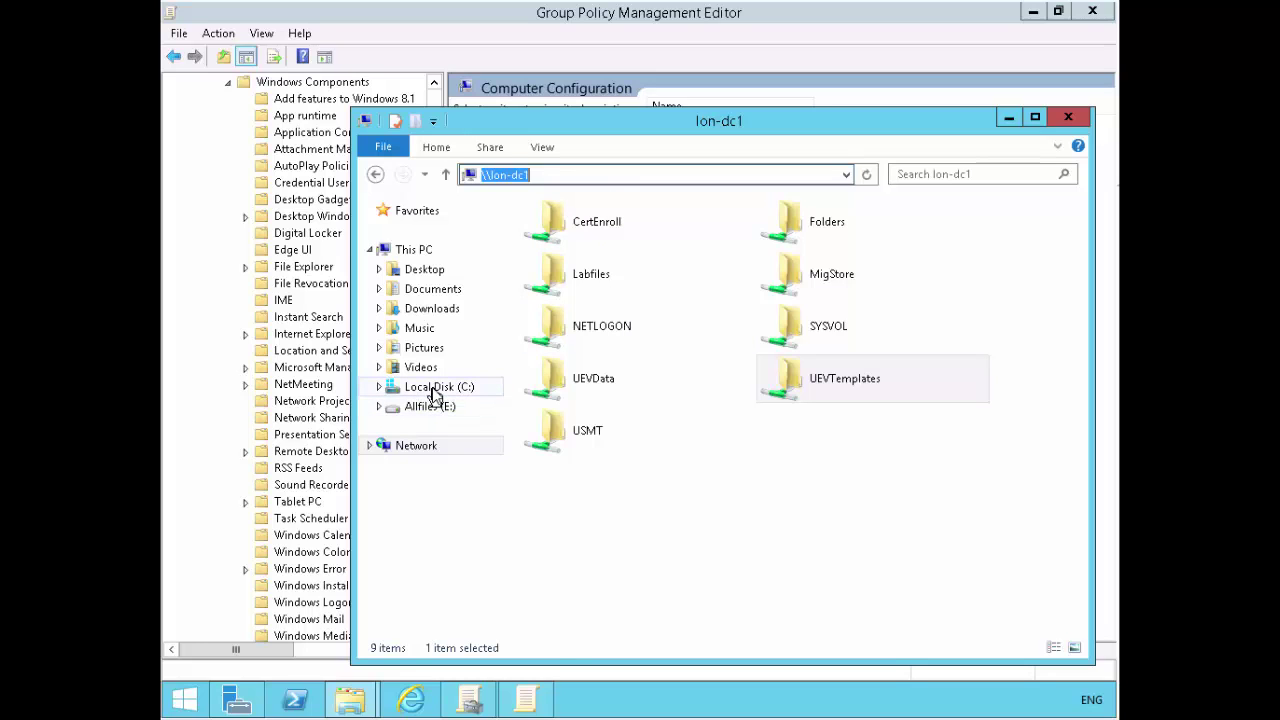
left_click(436, 390)
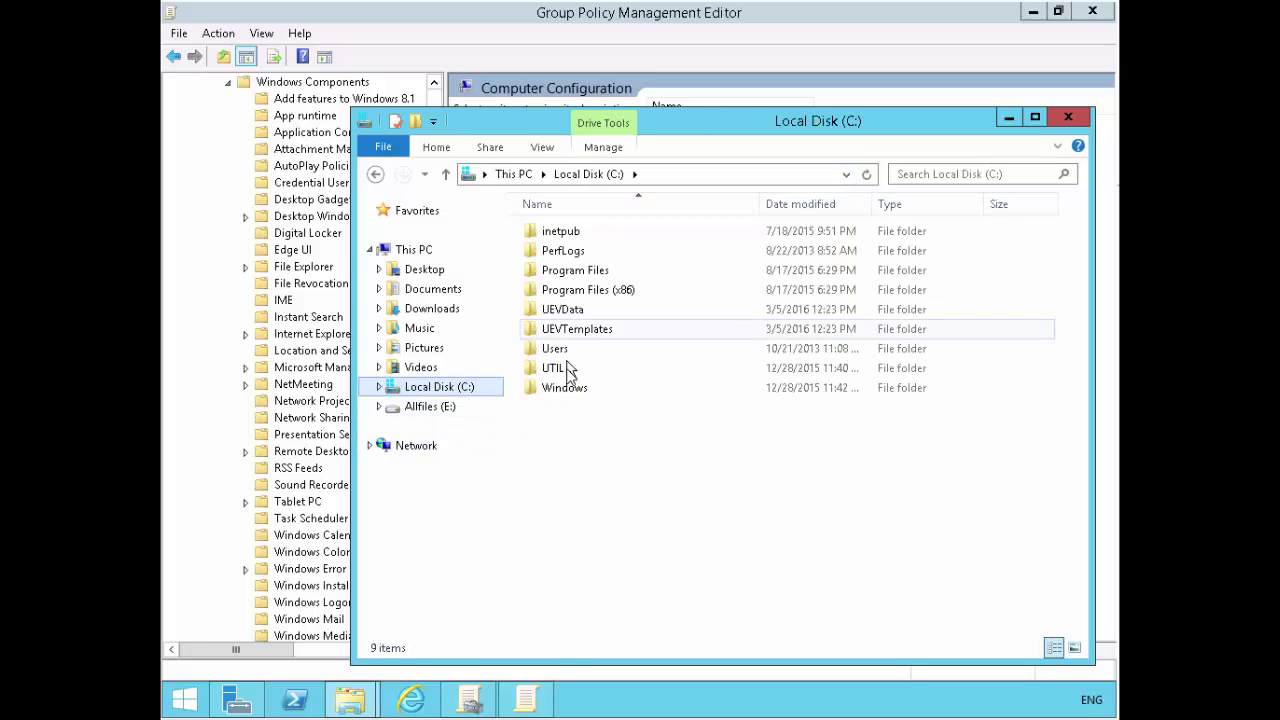
double_click(566, 389)
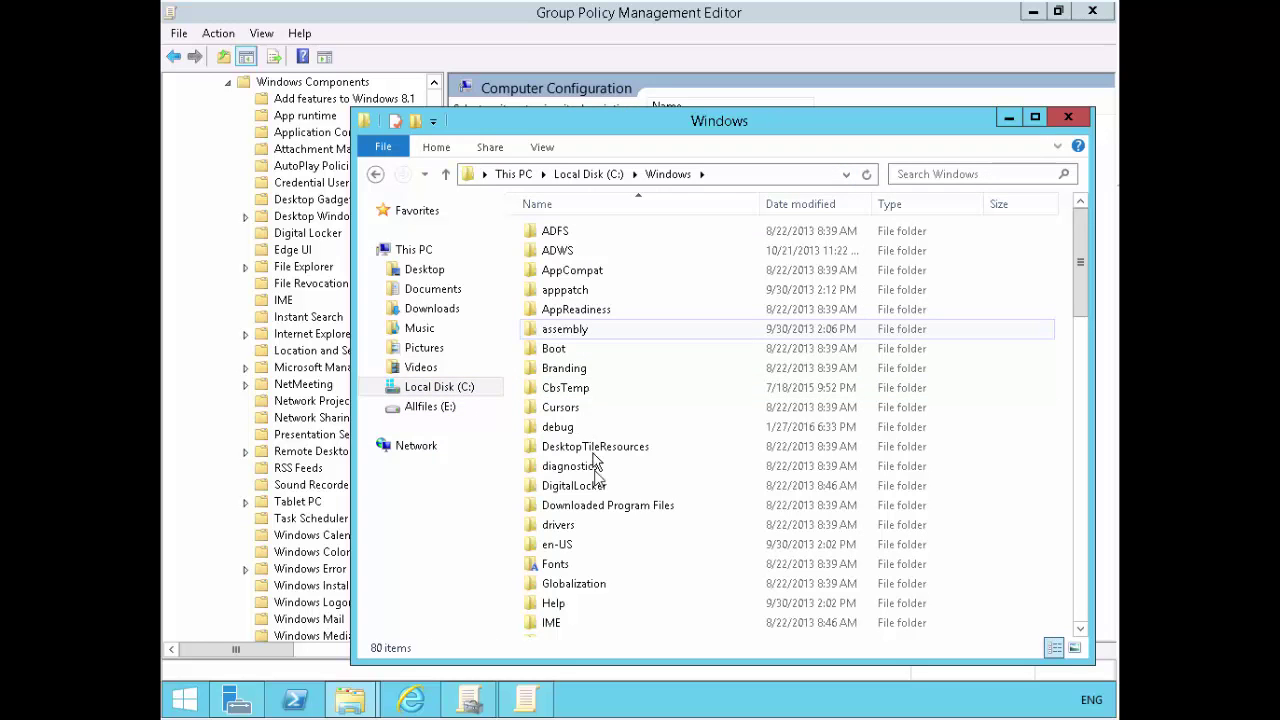
- Open the PolicyDefinitions folder and launch a second File Explorer window at This PC
scroll(596, 490, "down", 3)
left_click(570, 530)
scroll(570, 530, "down", 3)
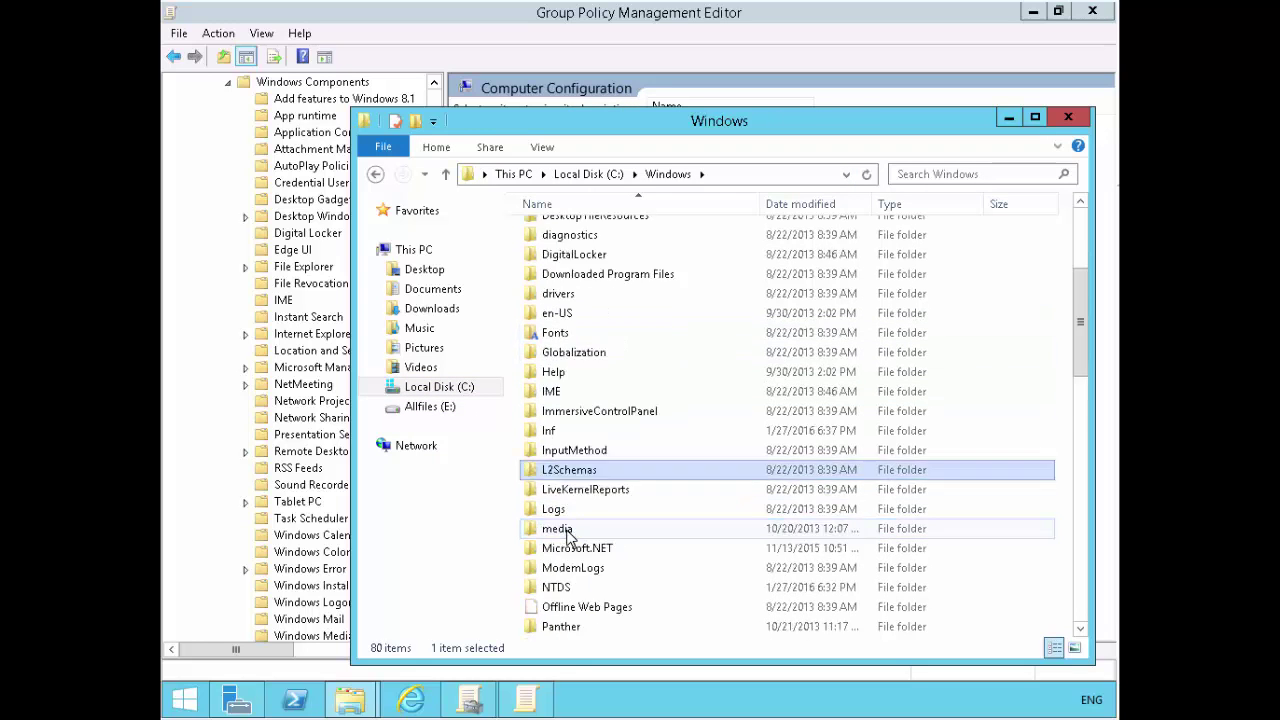
double_click(580, 550)
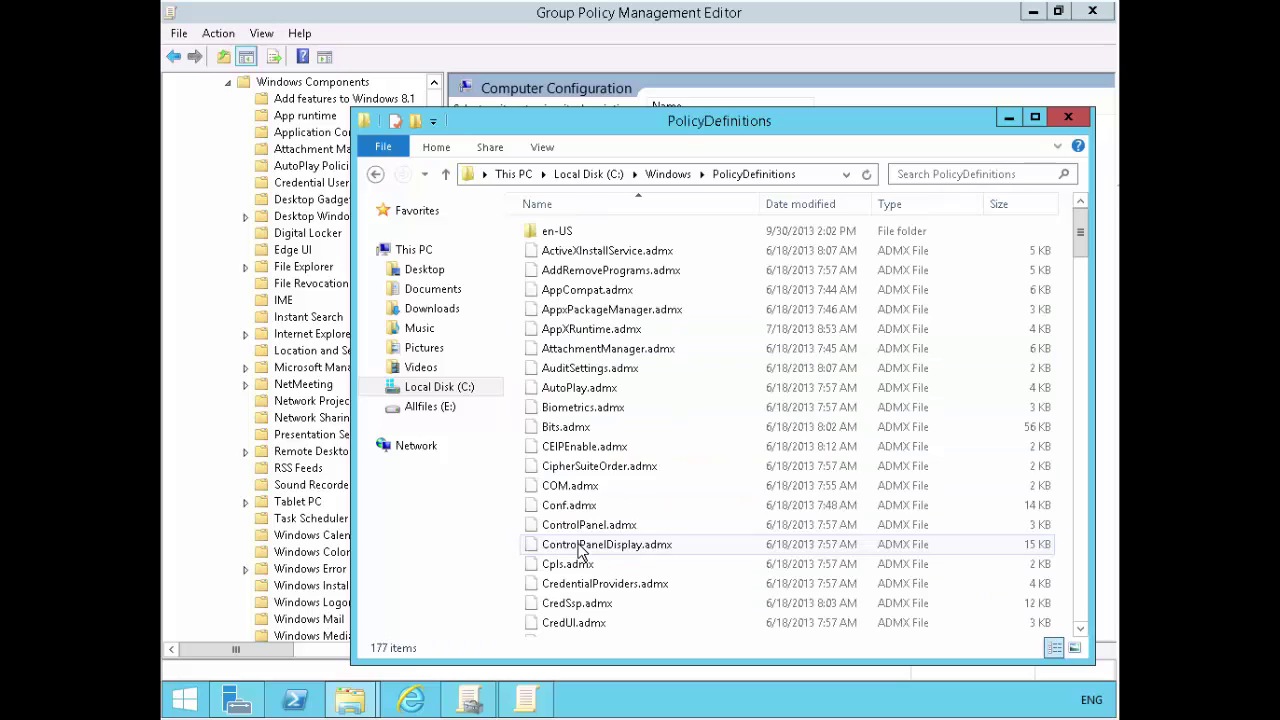
right_click(350, 700)
left_click(333, 612)
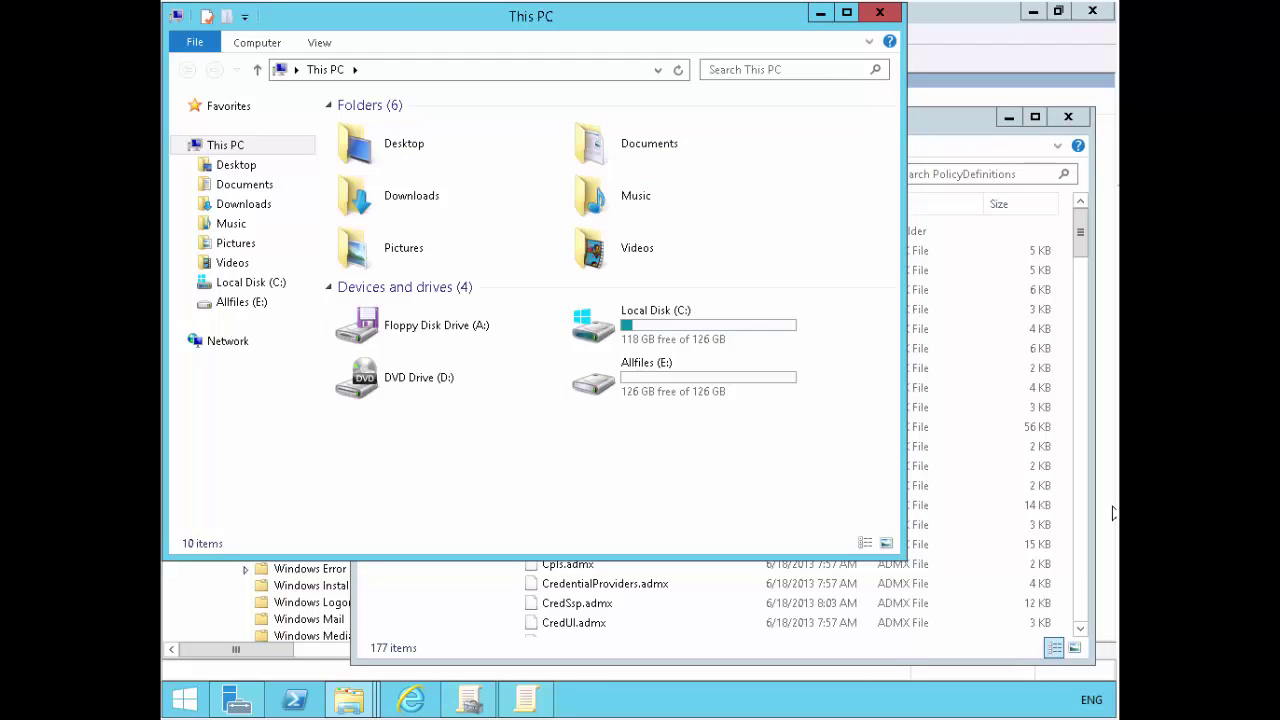
- Browse to the E:\Labfiles\Mod03 folder in the second Explorer window
left_click(653, 392)
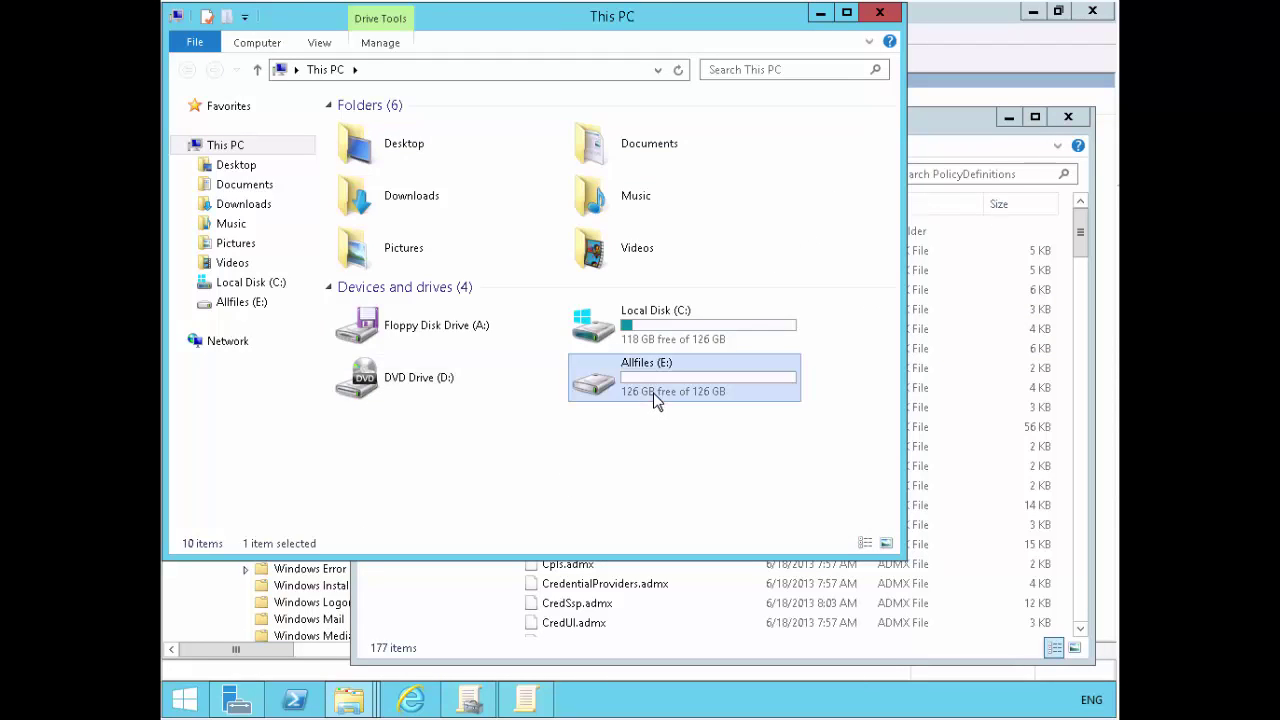
double_click(653, 392)
double_click(383, 134)
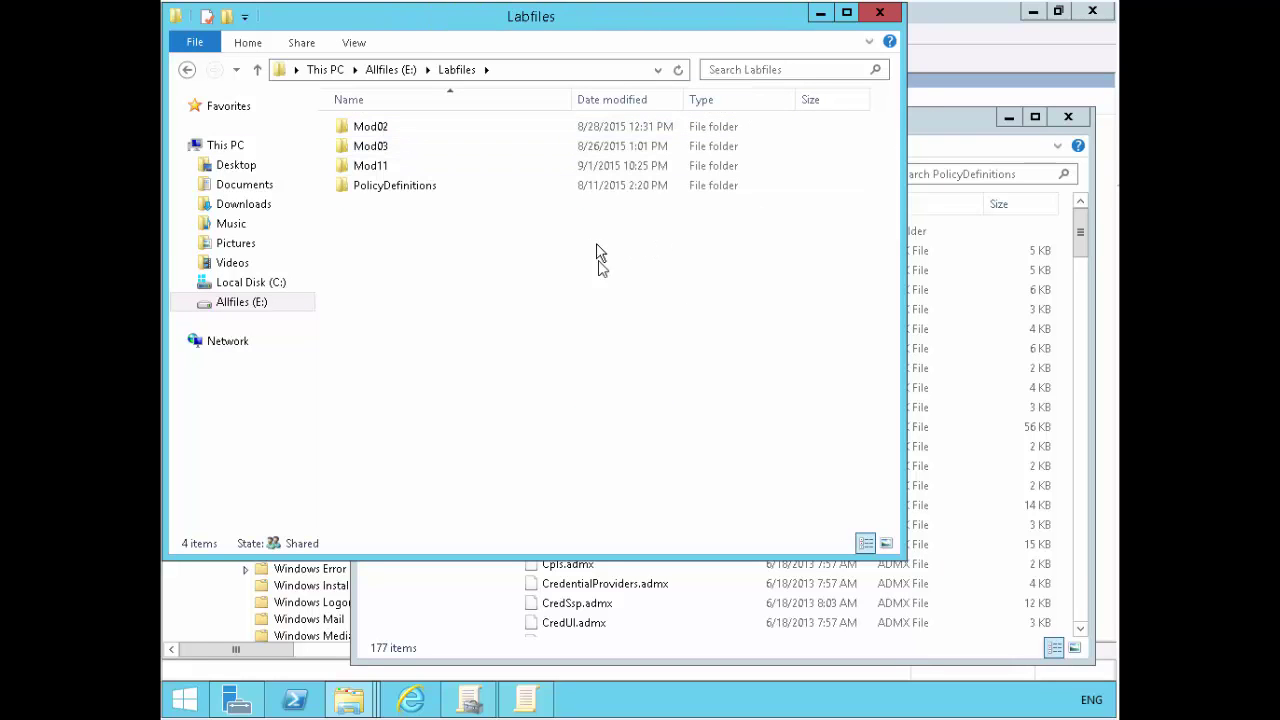
double_click(375, 147)
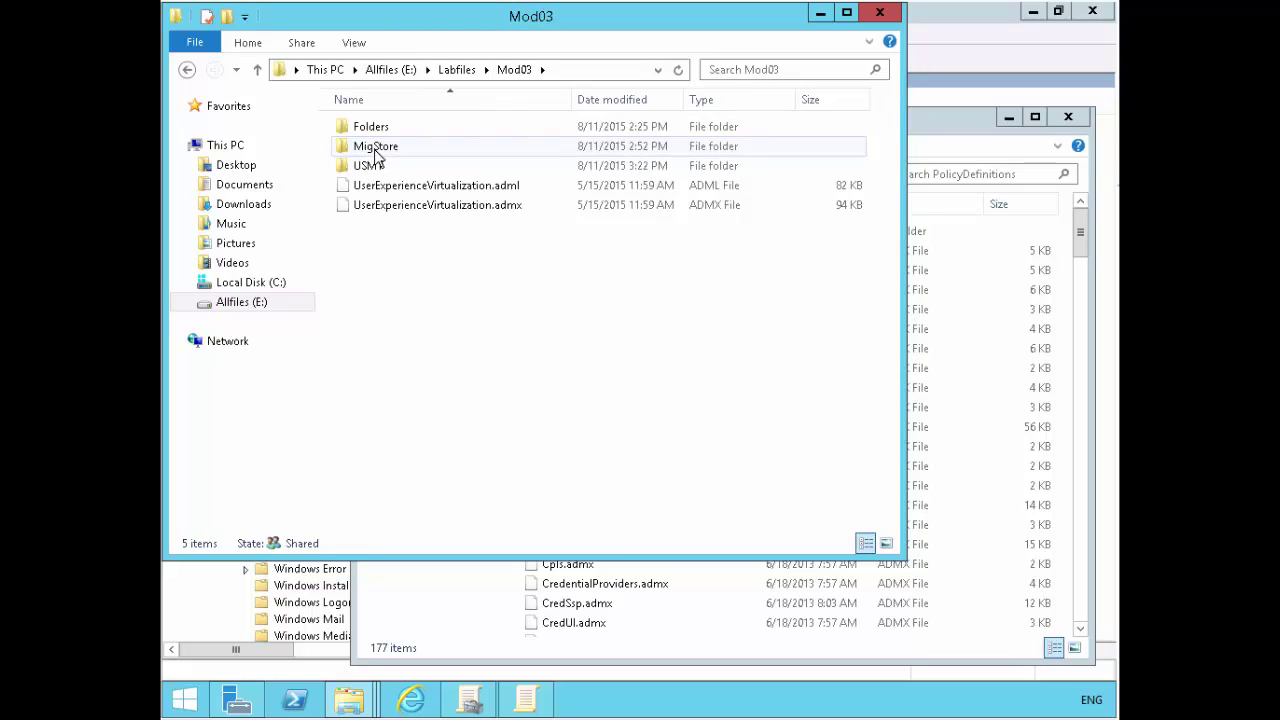
left_click(500, 214)
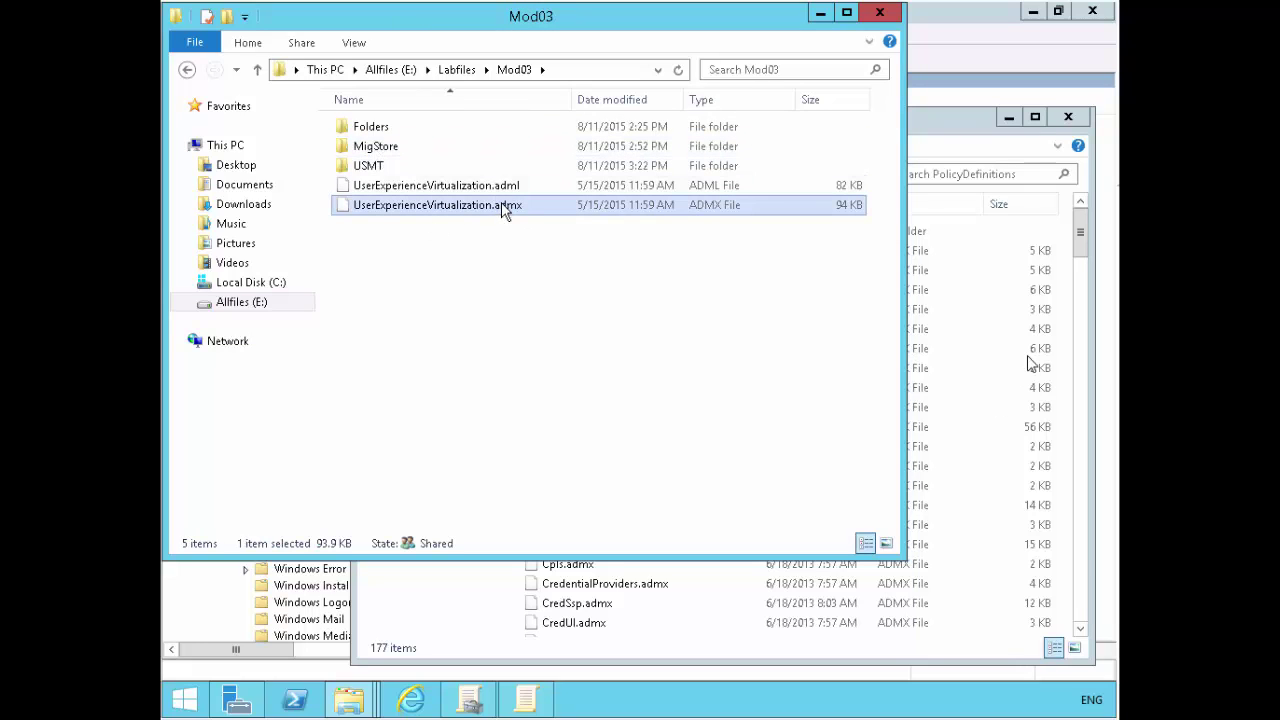
- Check the PolicyDefinitions list, then copy UserExperienceVirtualization.adml from Mod03
left_click(984, 356)
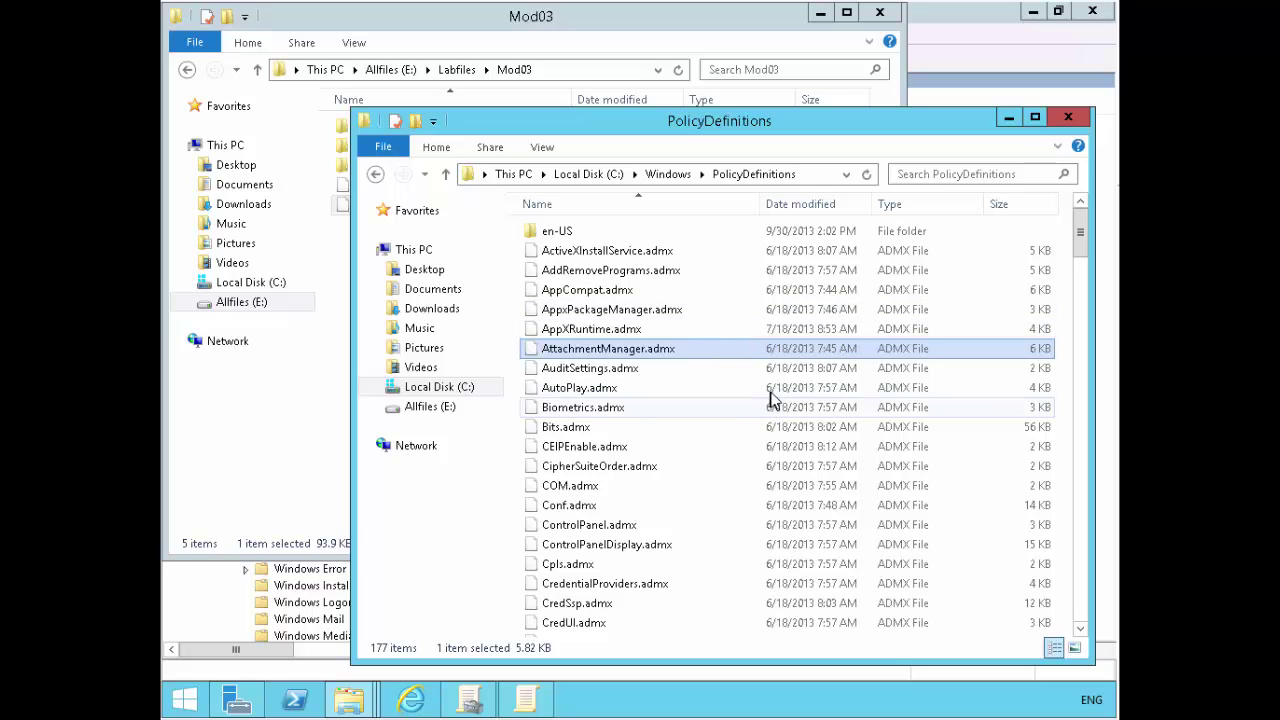
scroll(765, 400, "down", 1)
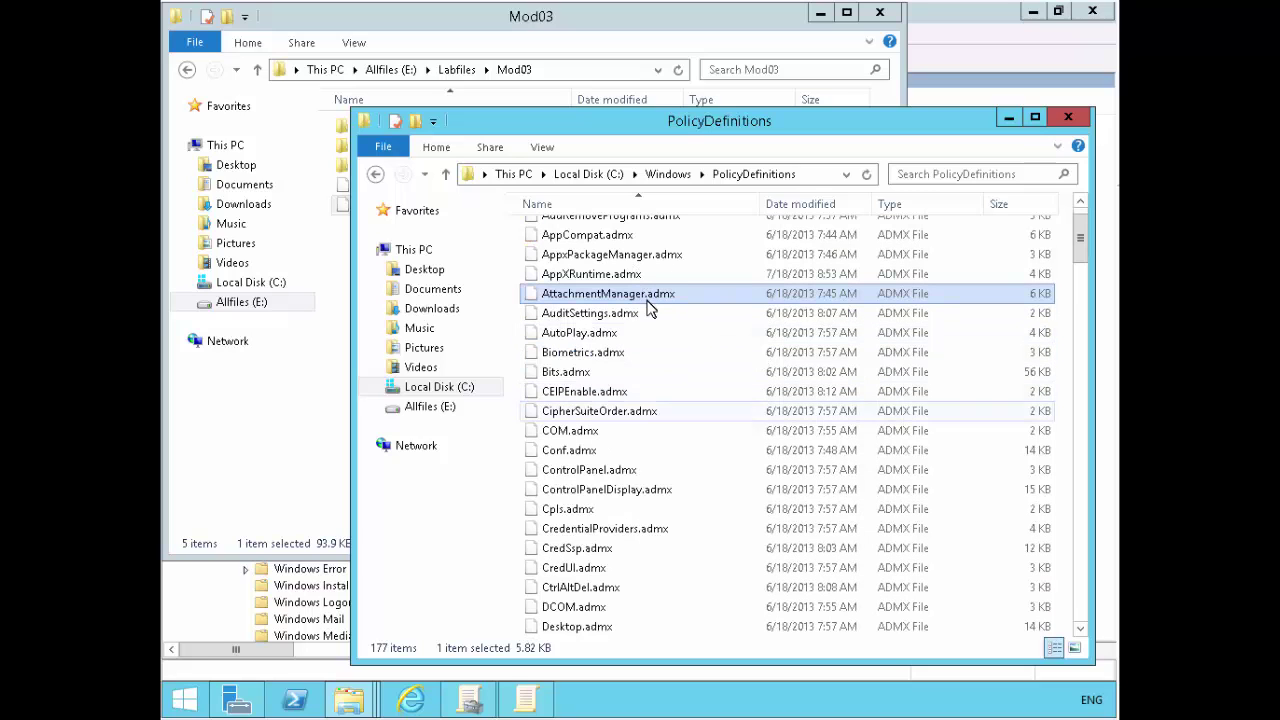
left_click(685, 469)
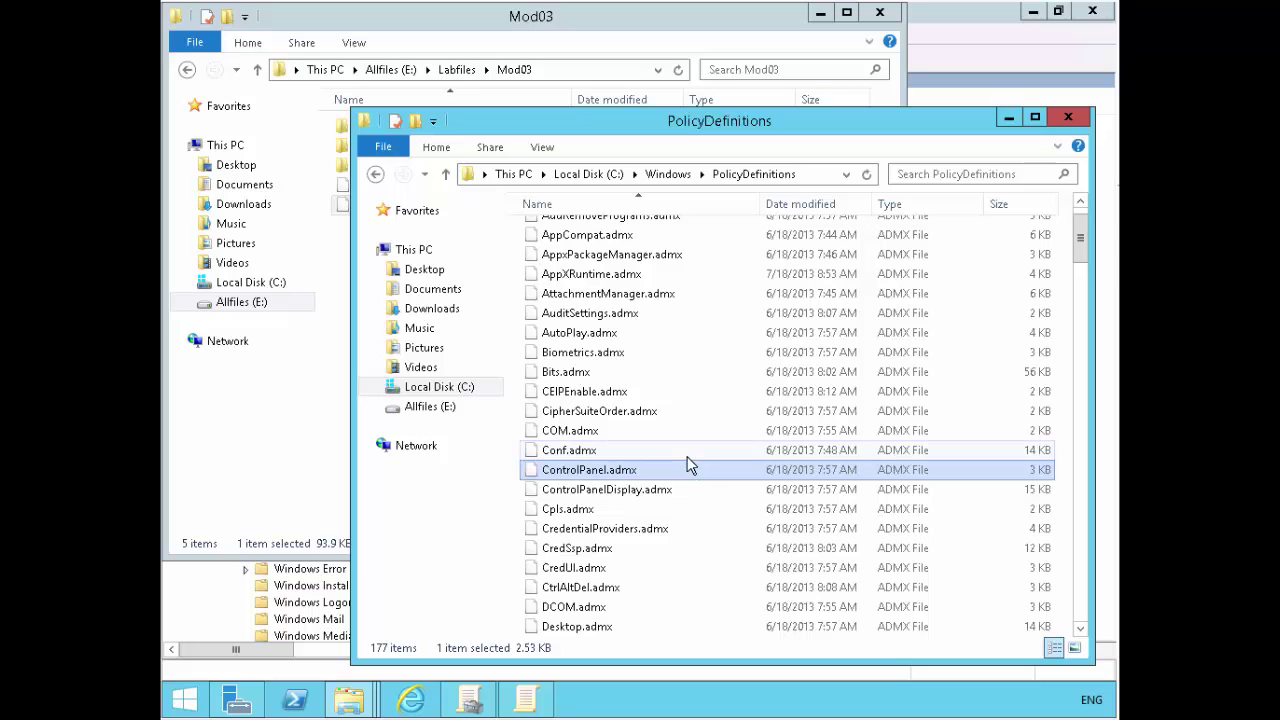
left_click(345, 277)
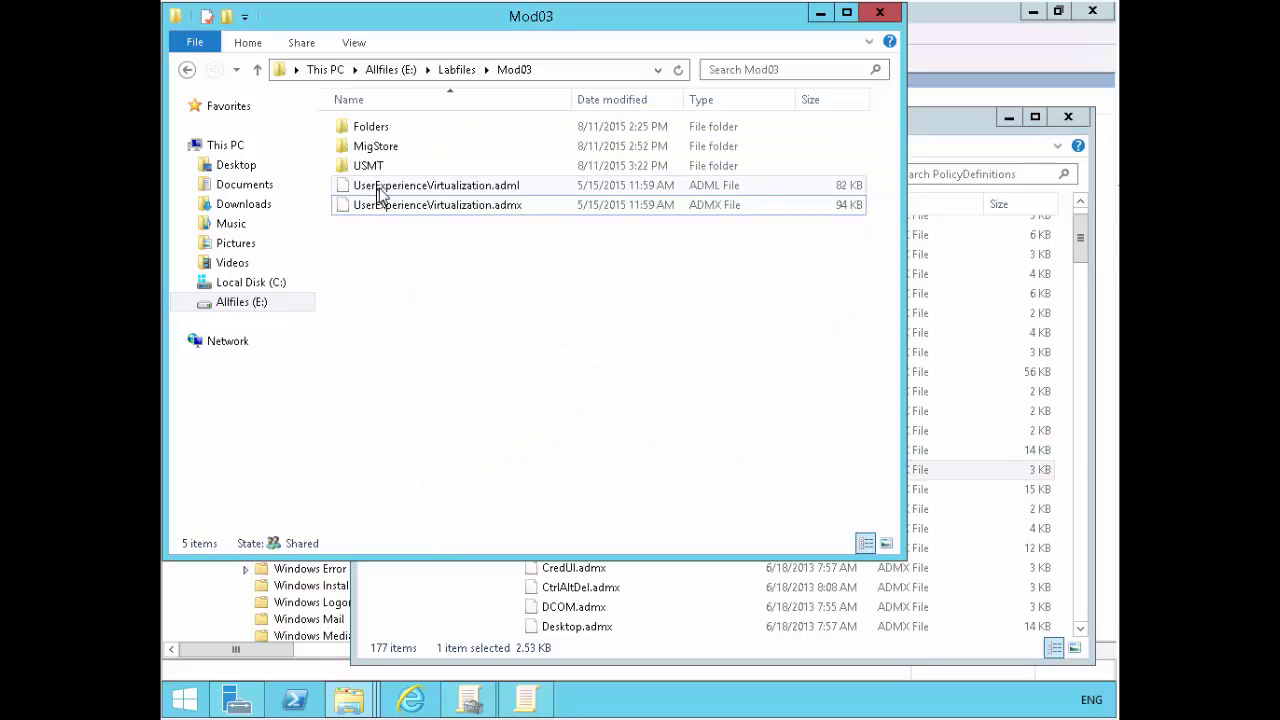
left_click(380, 188)
right_click(380, 188)
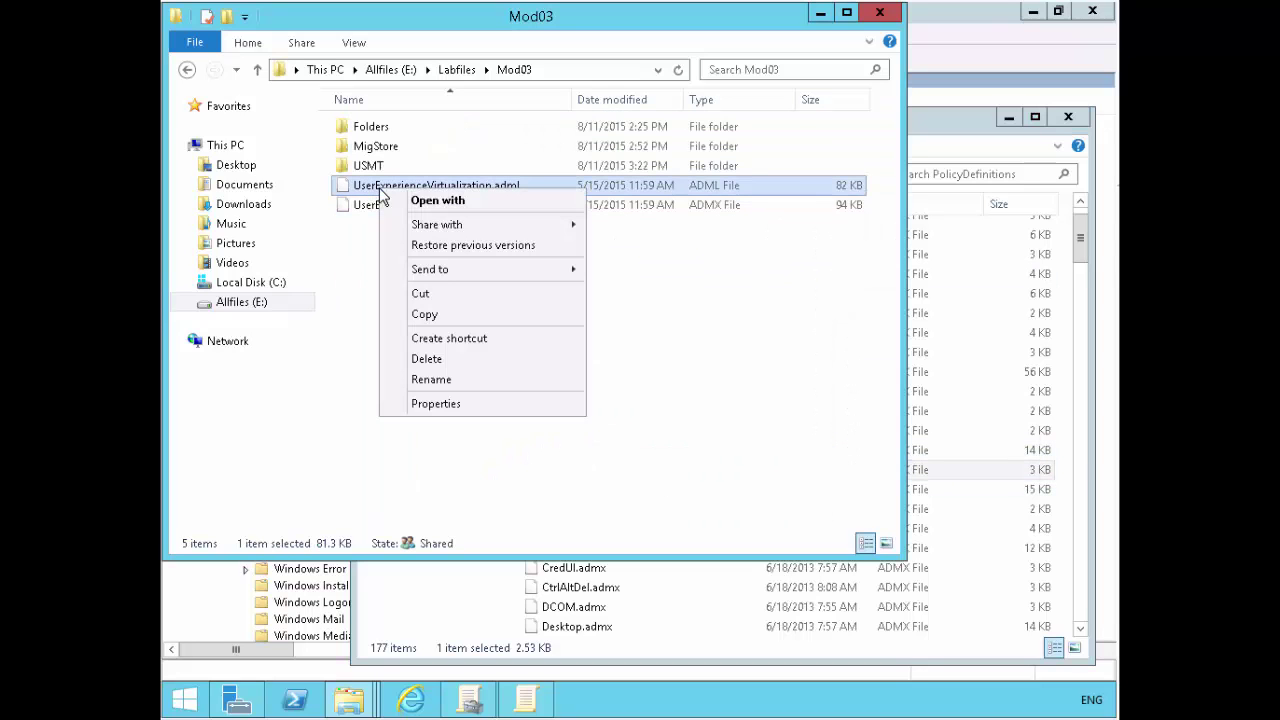
left_click(441, 316)
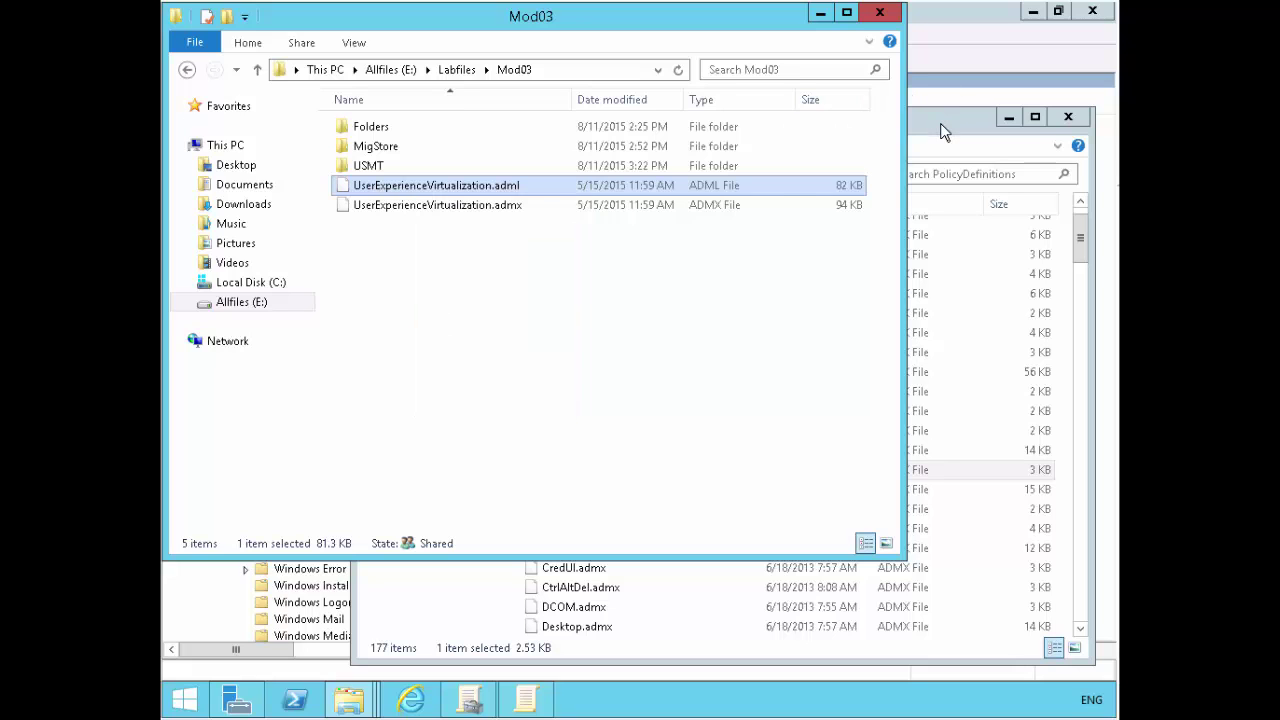
- Open the en-US language folder inside C:\Windows\PolicyDefinitions
left_click(940, 123)
left_click(820, 262)
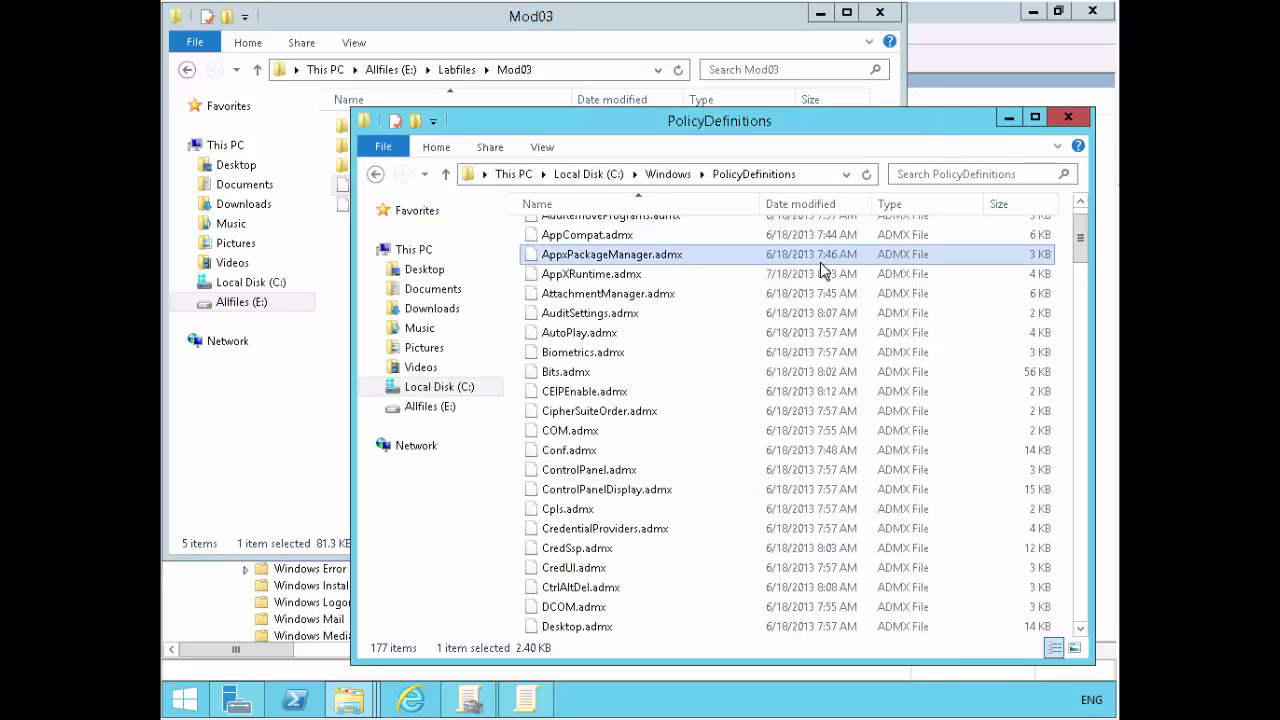
scroll(820, 262, "up", 1)
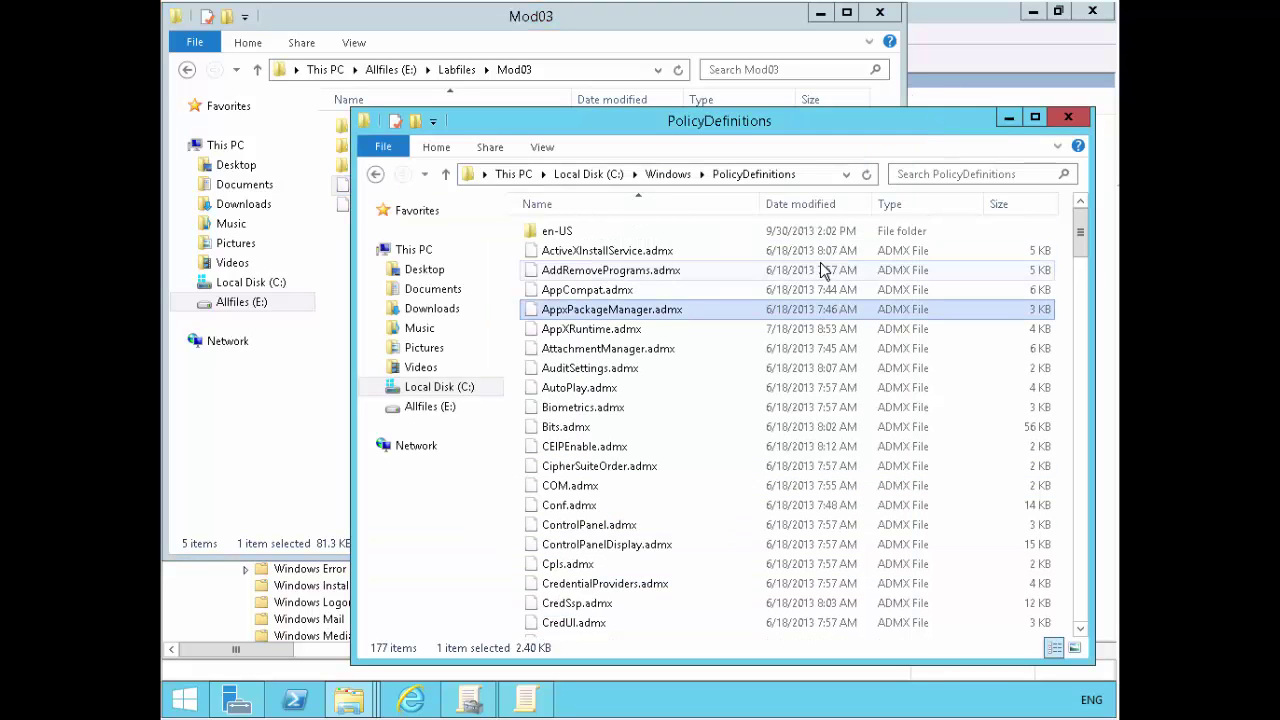
left_click(594, 234)
double_click(594, 234)
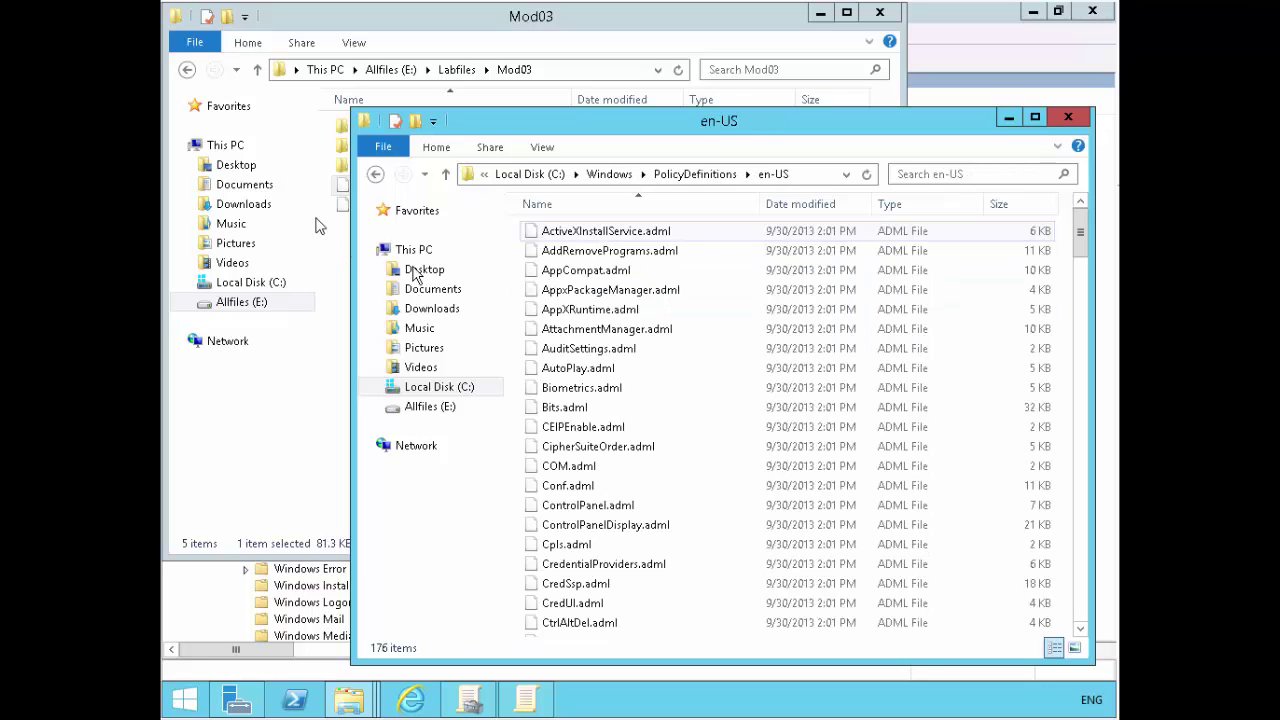
right_click(568, 259)
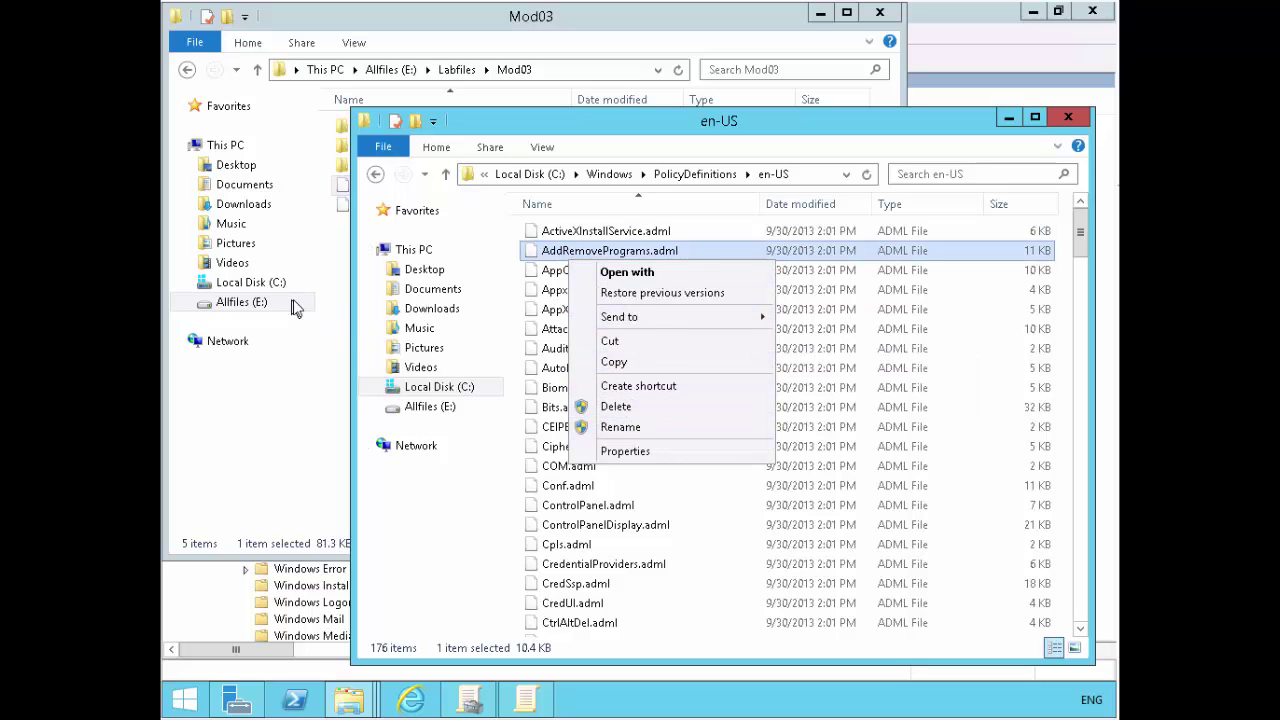
- Copy UserExperienceVirtualization.adml again and paste it into the en-US folder
left_click(365, 190)
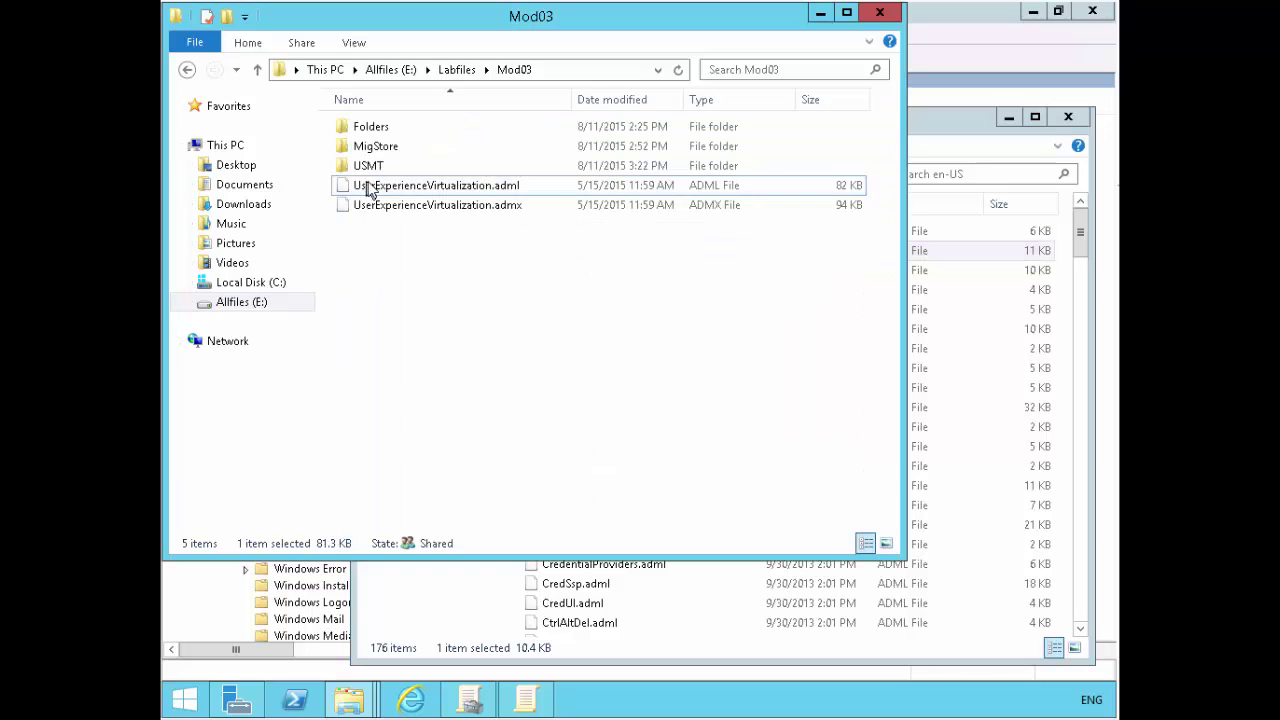
right_click(369, 187)
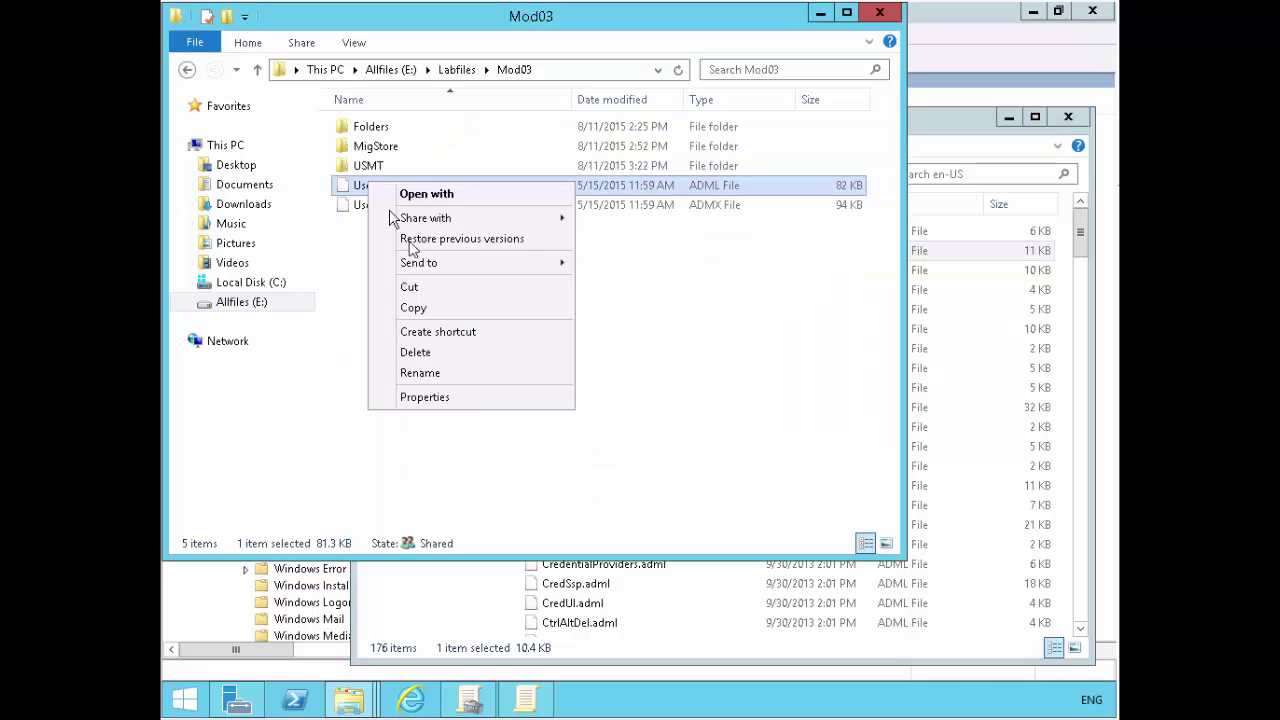
left_click(418, 310)
left_click(1001, 322)
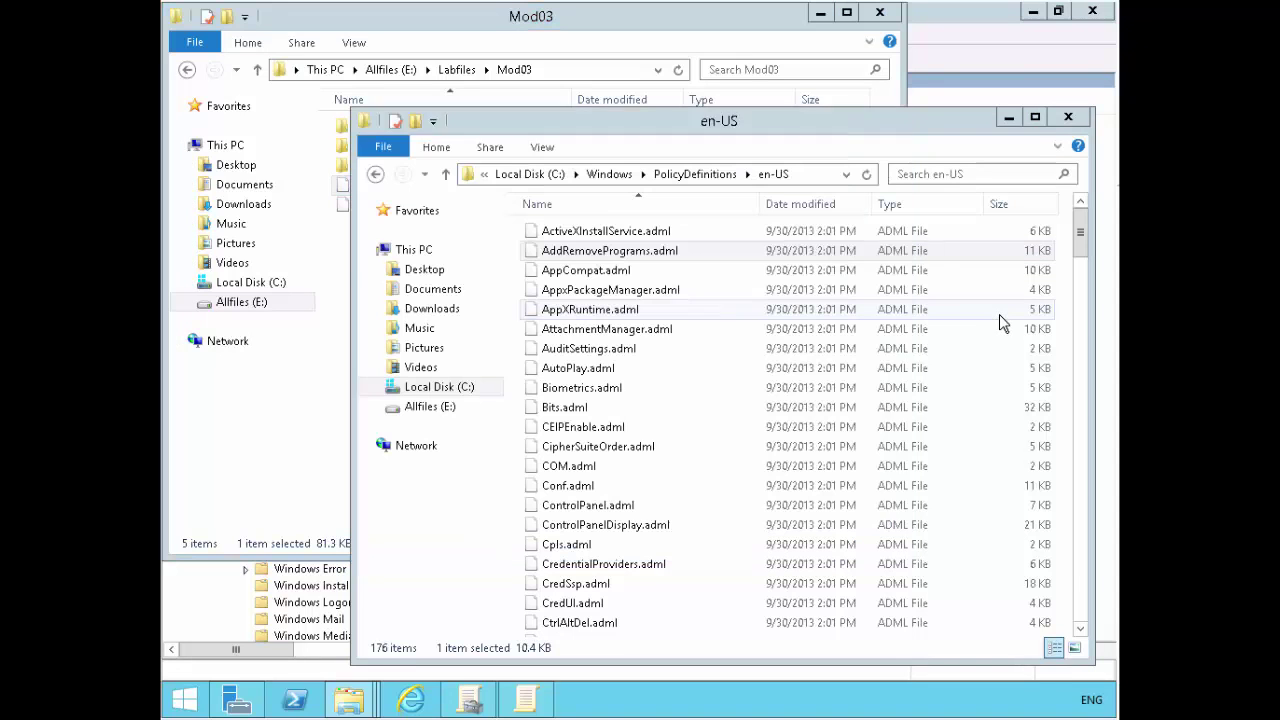
right_click(1001, 322)
left_click(945, 436)
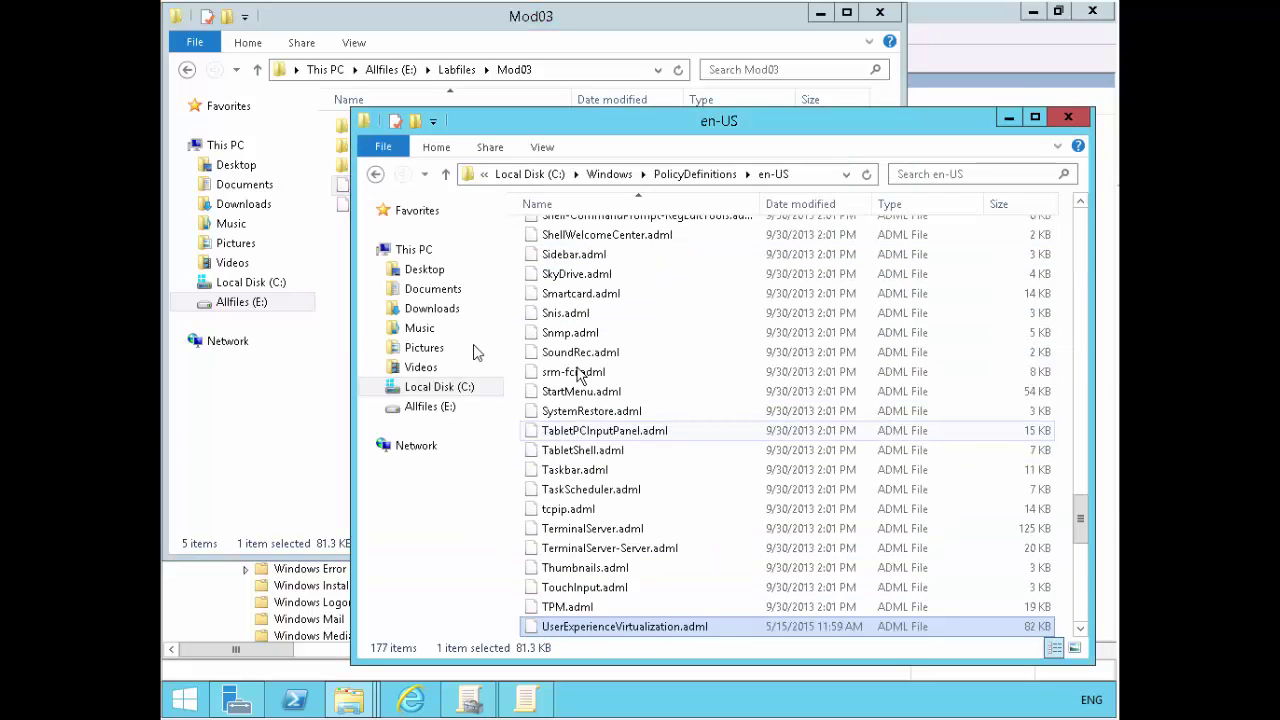
- Return to PolicyDefinitions and check the M and U sections of its file list
left_click(695, 175)
left_click(722, 325)
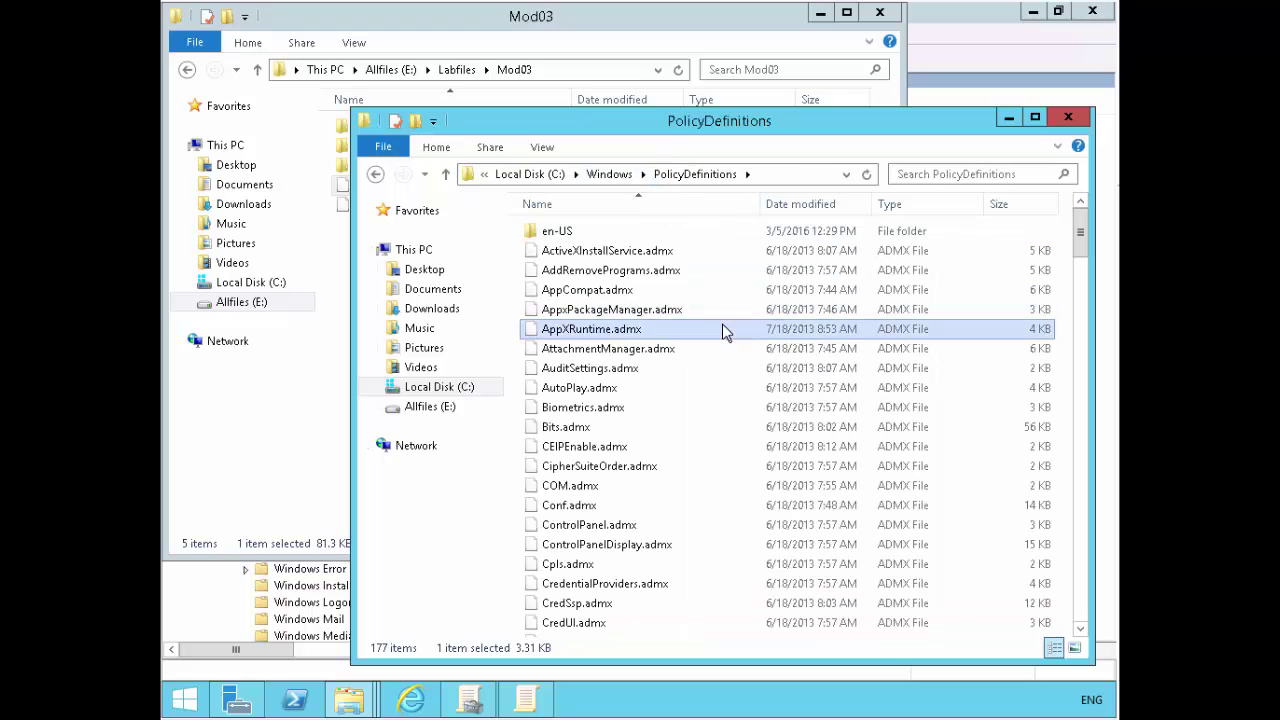
key("m")
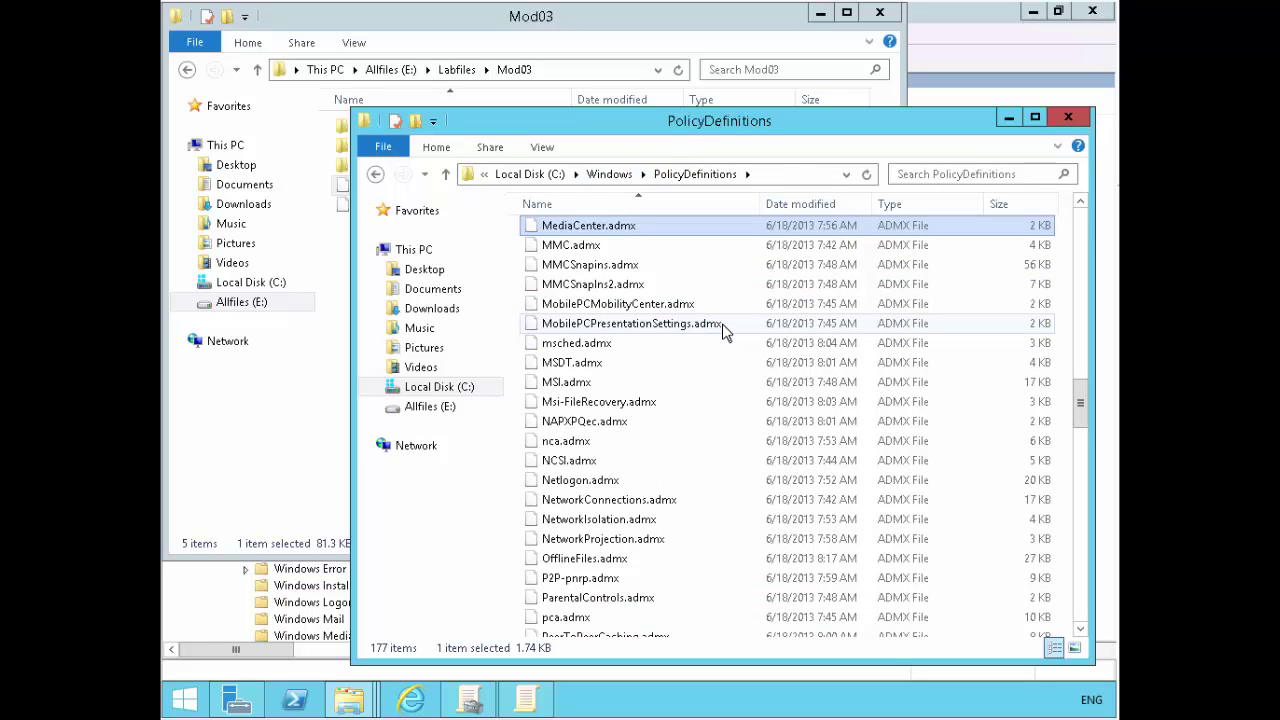
left_click(627, 343)
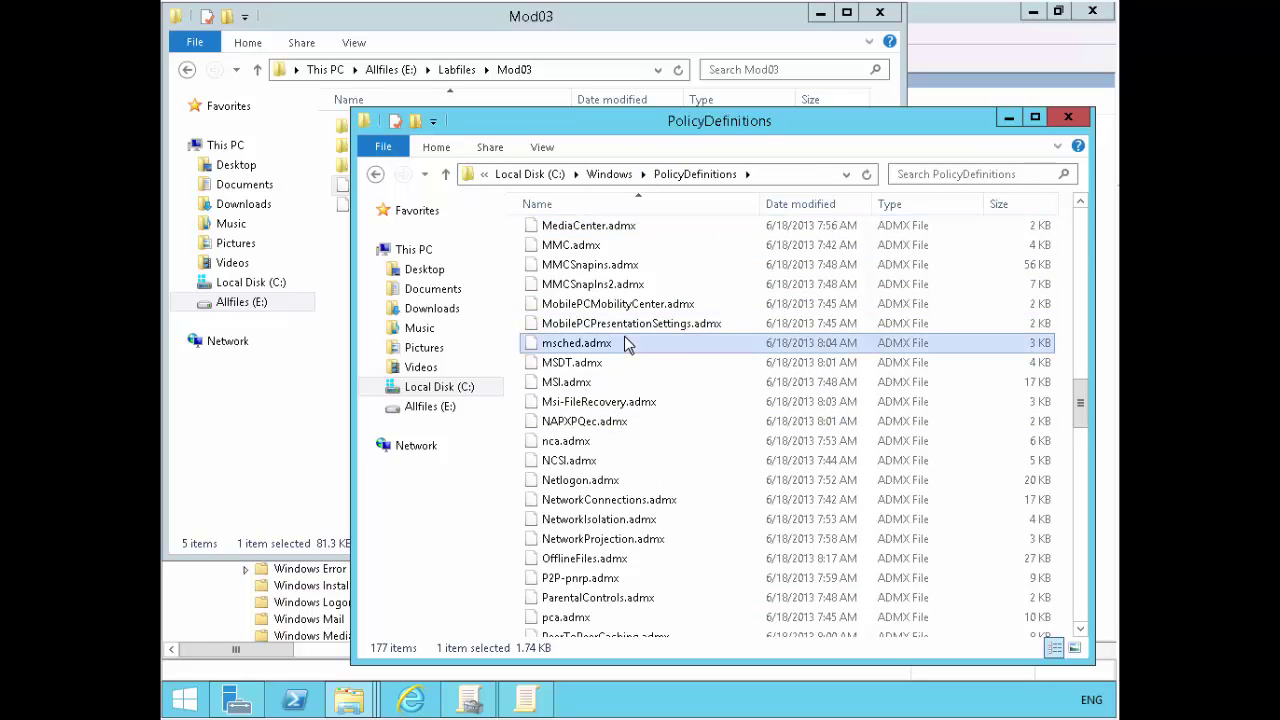
scroll(627, 343, "up", 1)
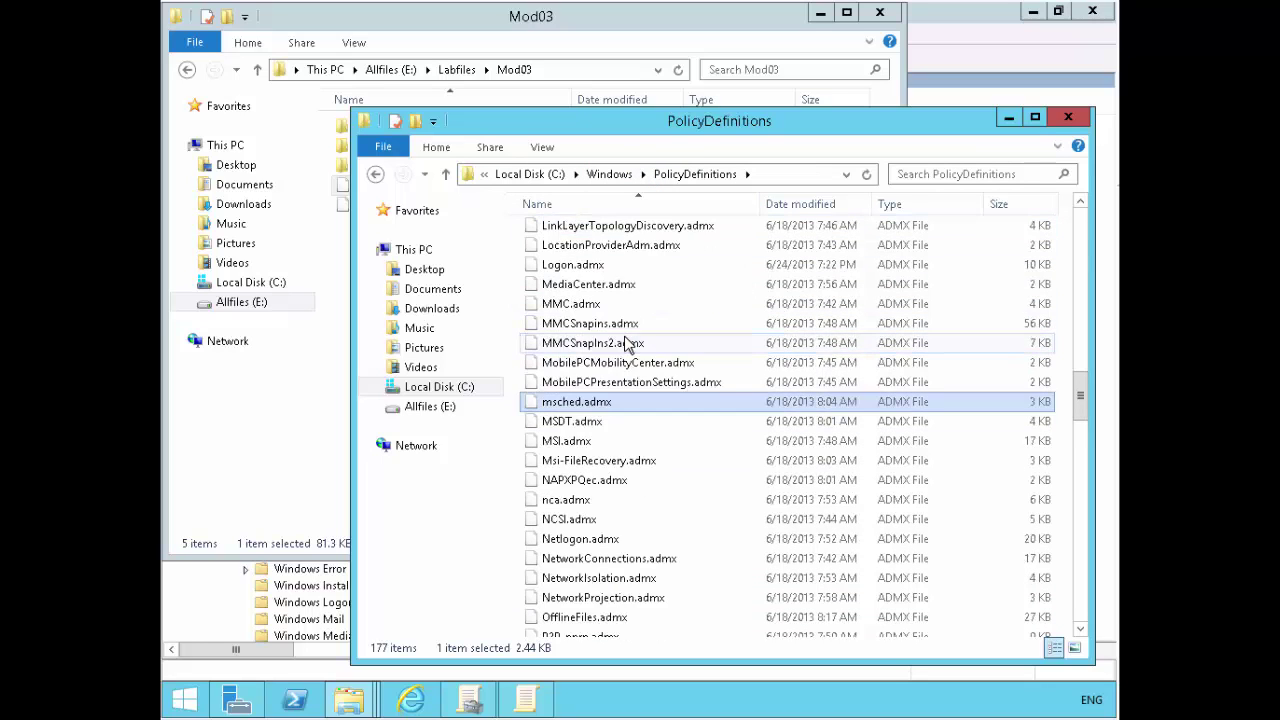
left_click(340, 320)
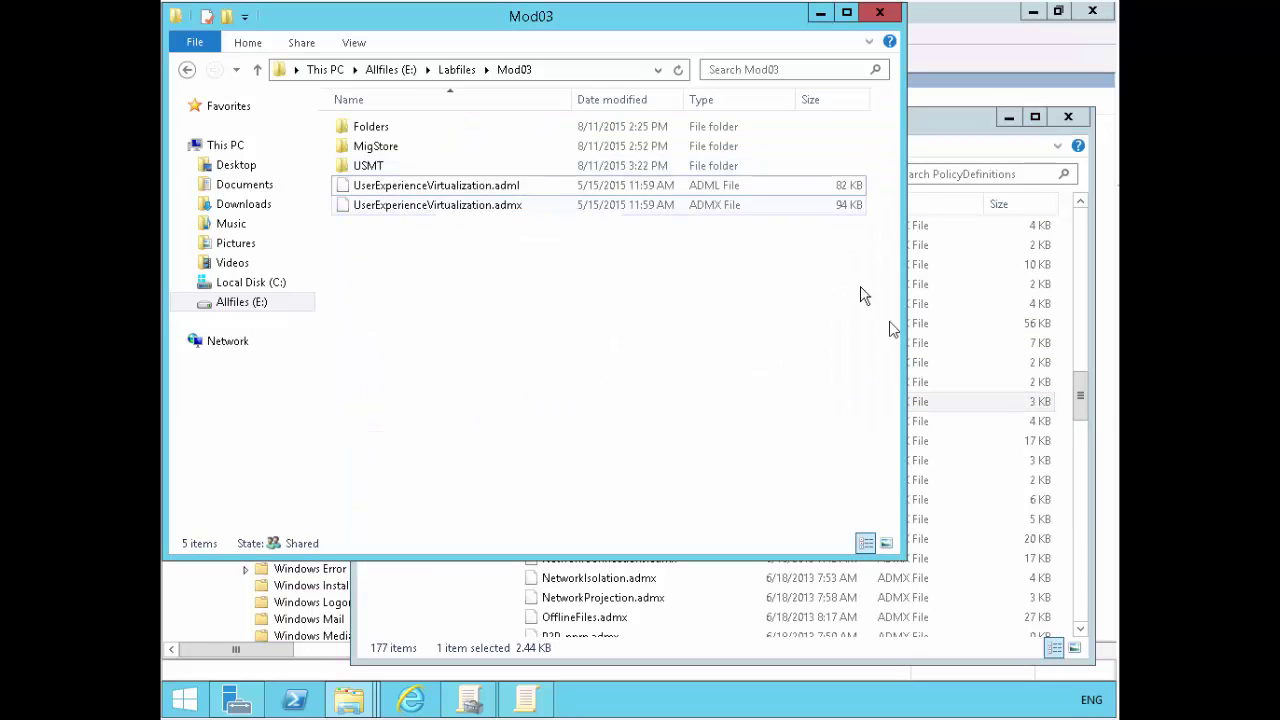
left_click(960, 381)
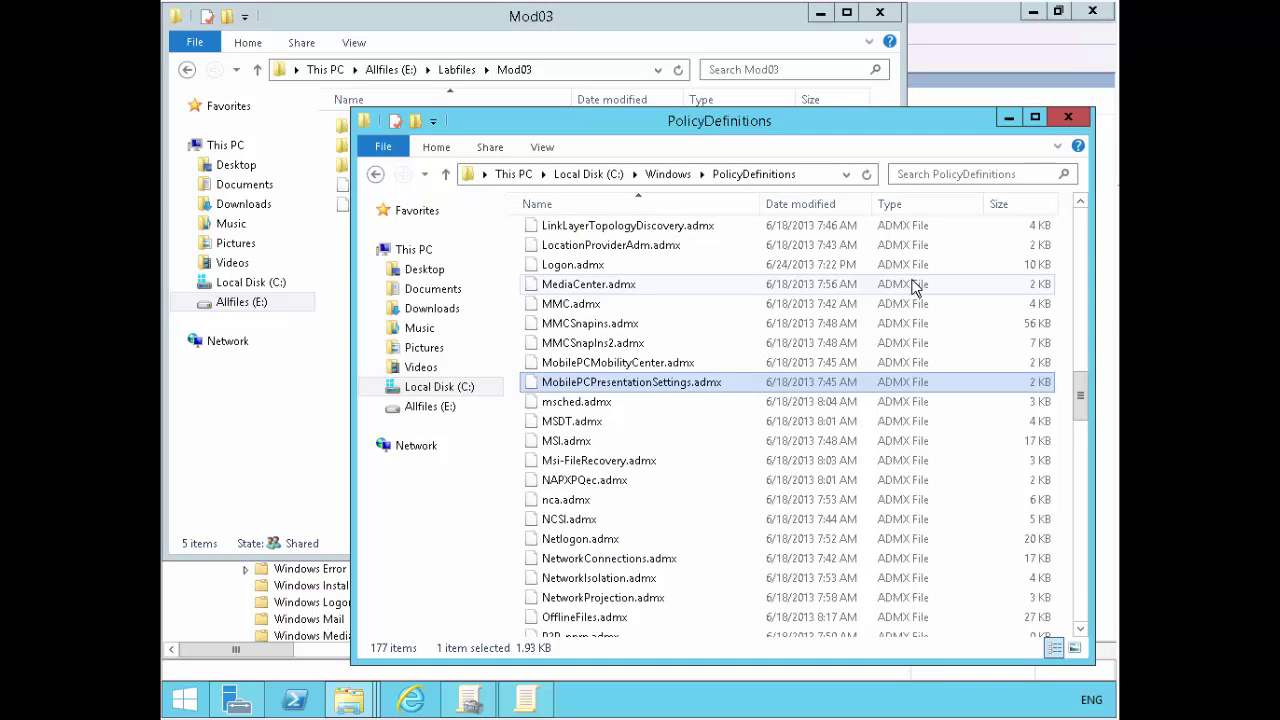
key("u")
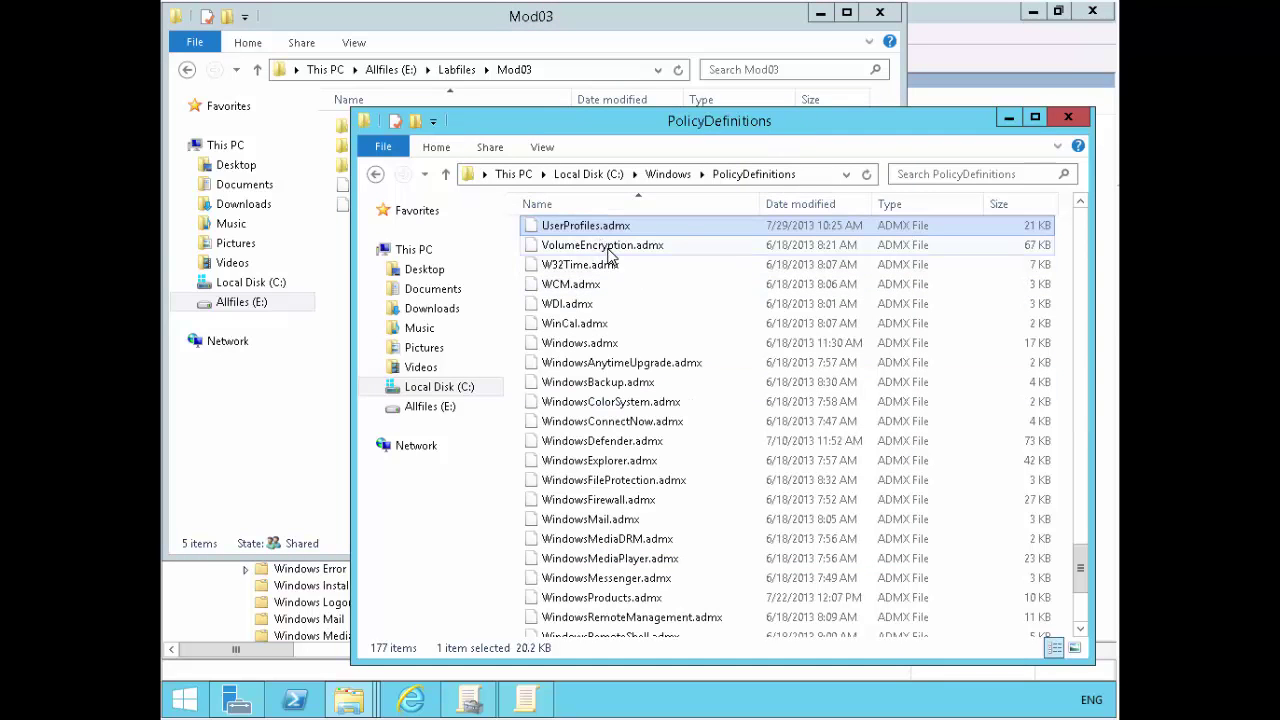
scroll(612, 258, "up", 1)
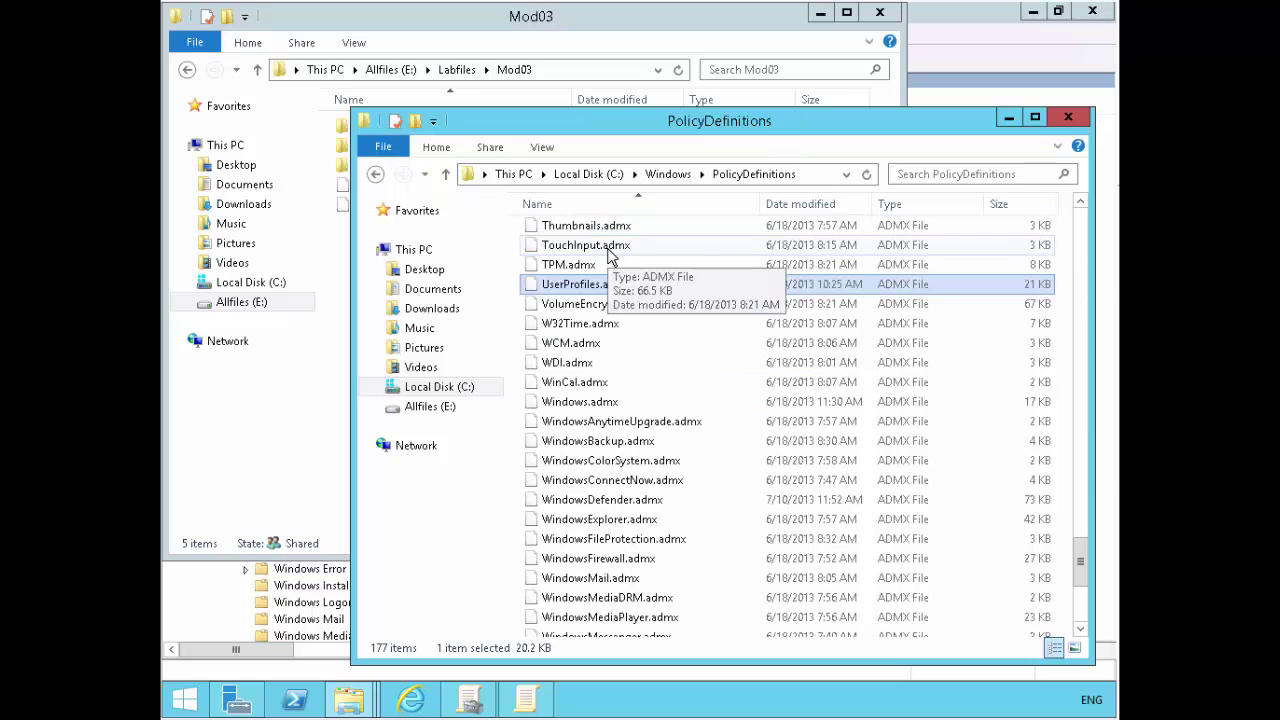
- Copy UserExperienceVirtualization.admx from the Mod03 folder
left_click(345, 303)
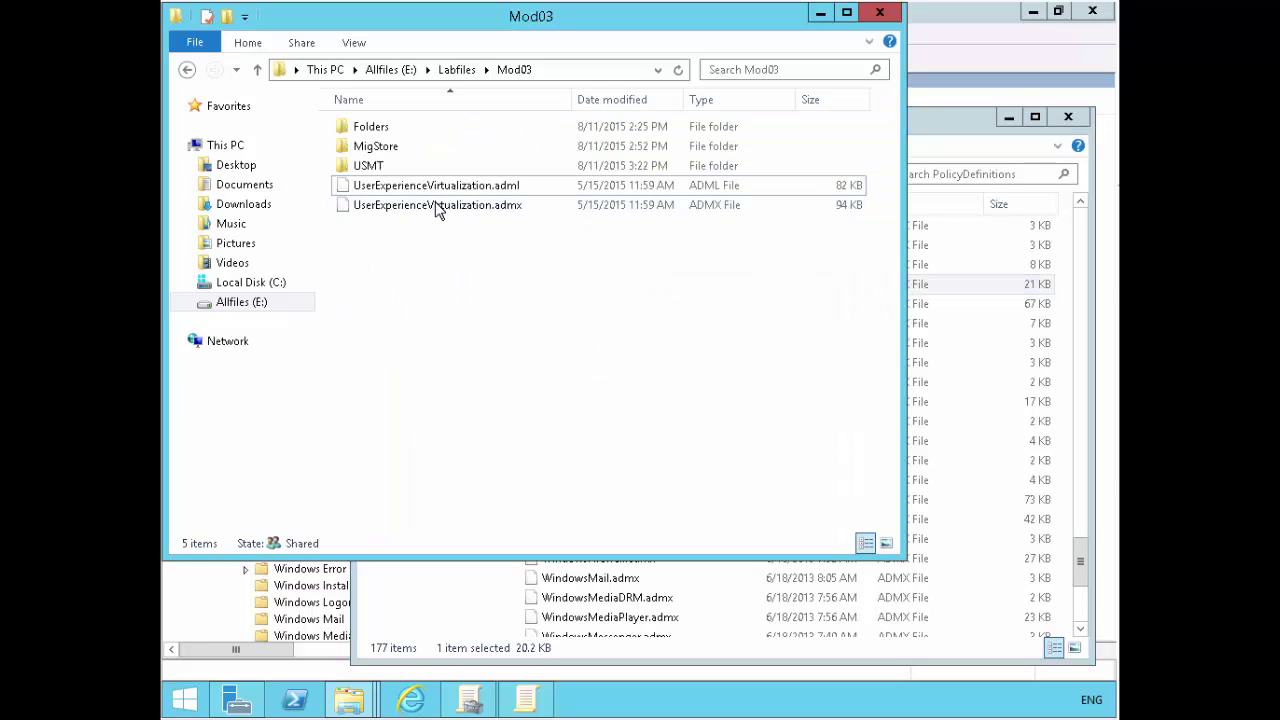
left_click(435, 205)
right_click(435, 205)
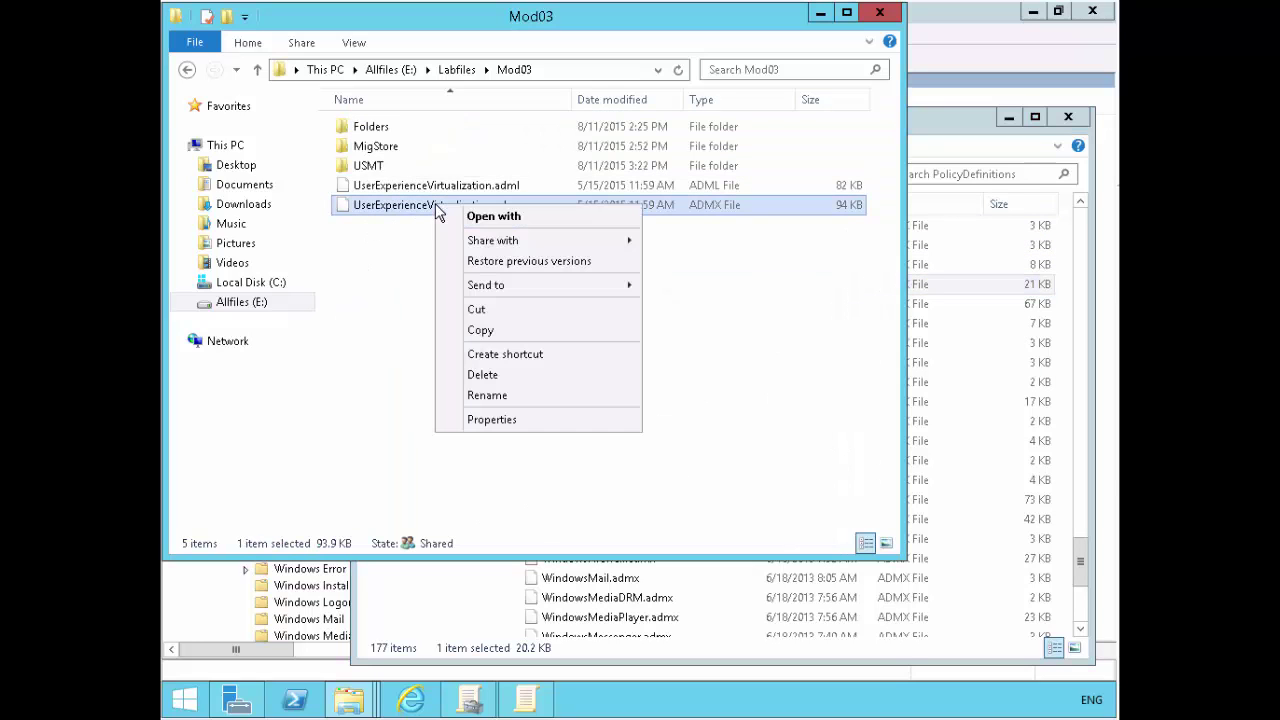
left_click(467, 340)
left_click(986, 302)
right_click(986, 302)
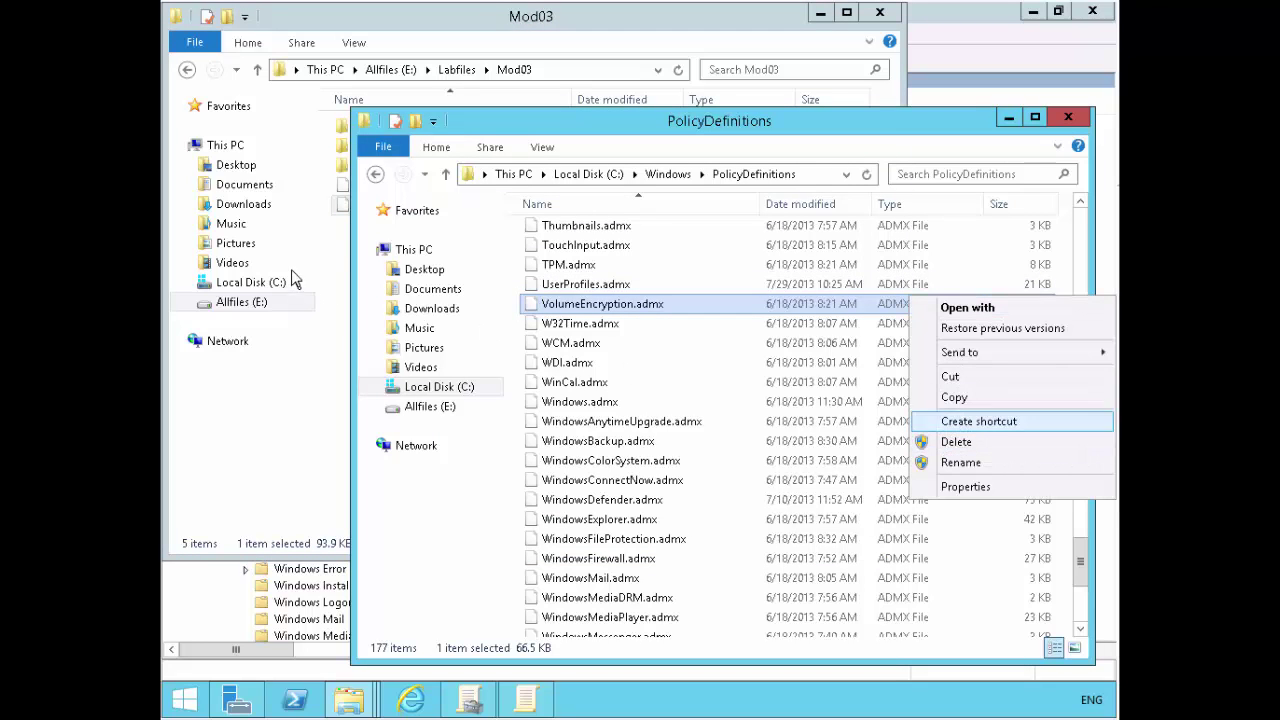
- Copy UserExperienceVirtualization.admx again and paste it into C:\Windows\PolicyDefinitions
left_click(350, 225)
right_click(360, 210)
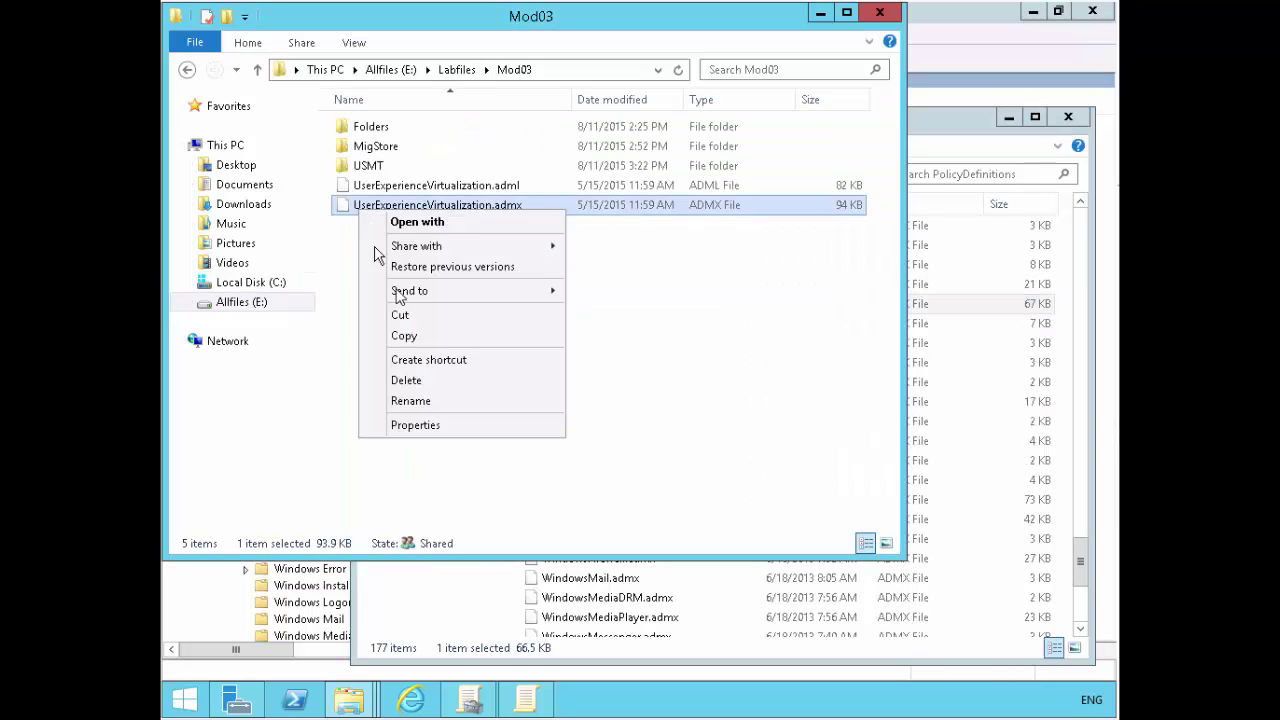
left_click(405, 337)
left_click(984, 317)
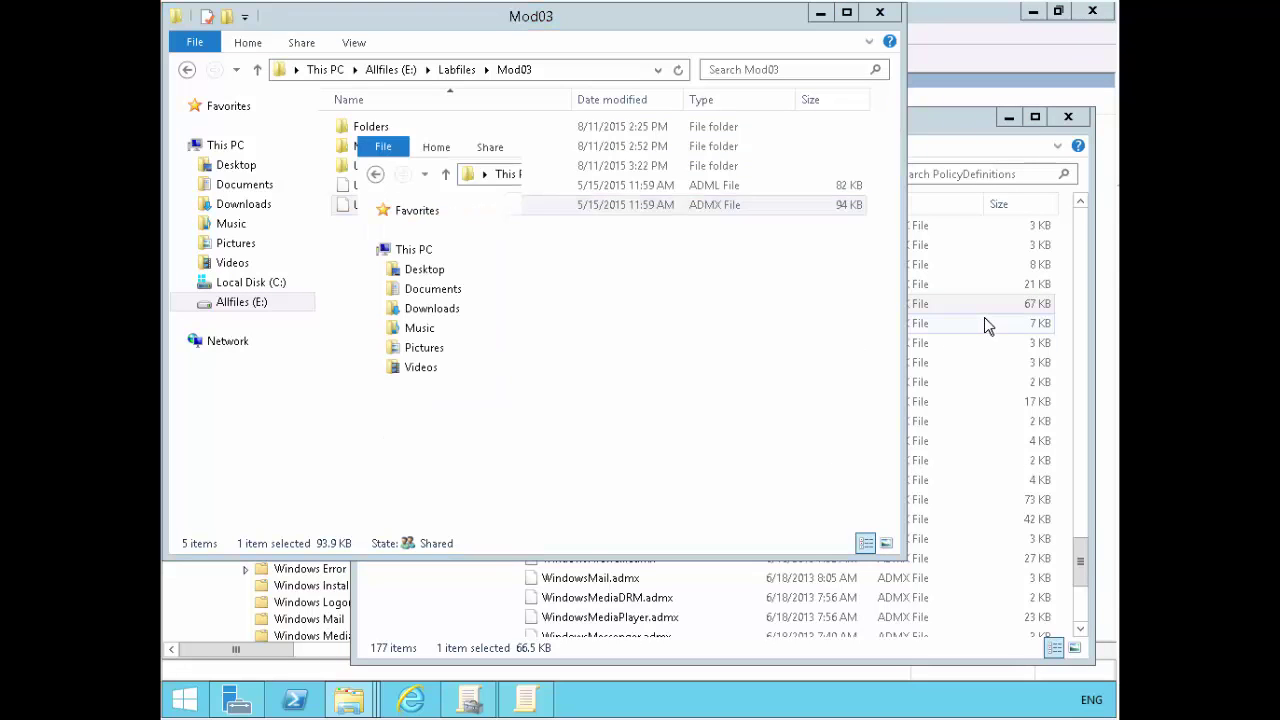
right_click(984, 319)
left_click(962, 441)
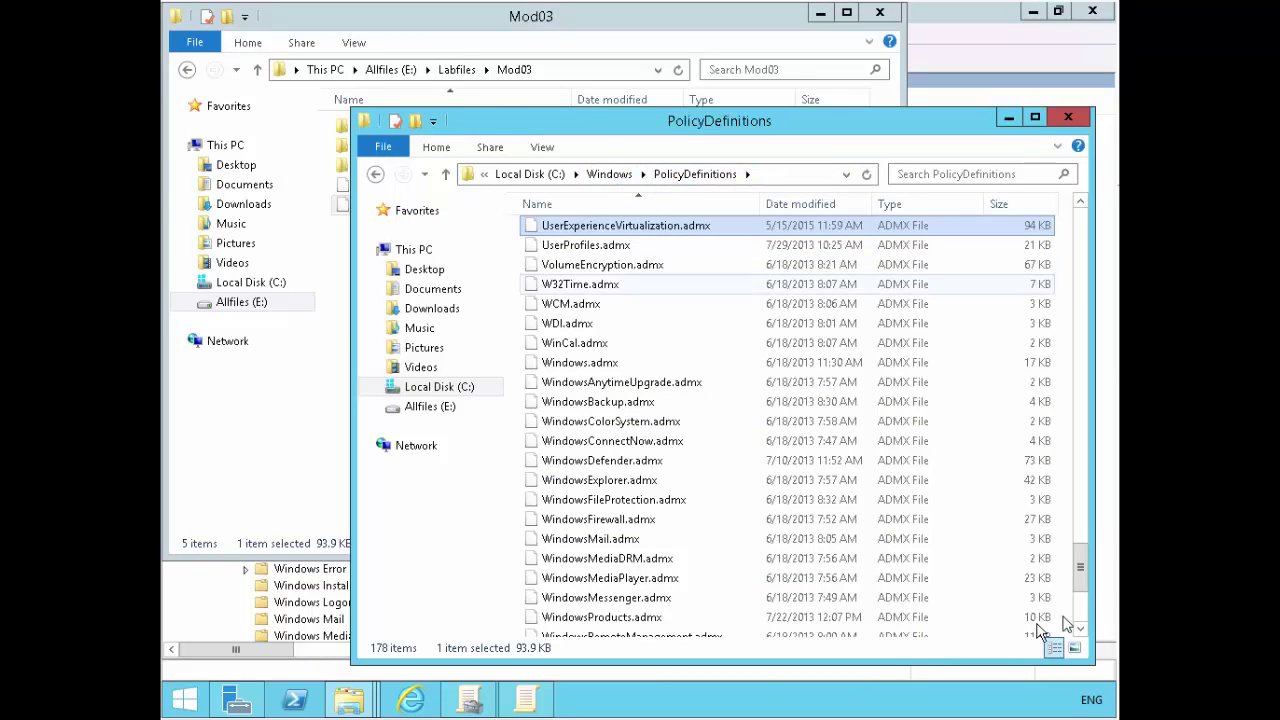
- Confirm UserExperienceVirtualization.adml is in en-US, then return to PolicyDefinitions
left_click_drag(1080, 570, 1074, 206)
double_click(558, 232)
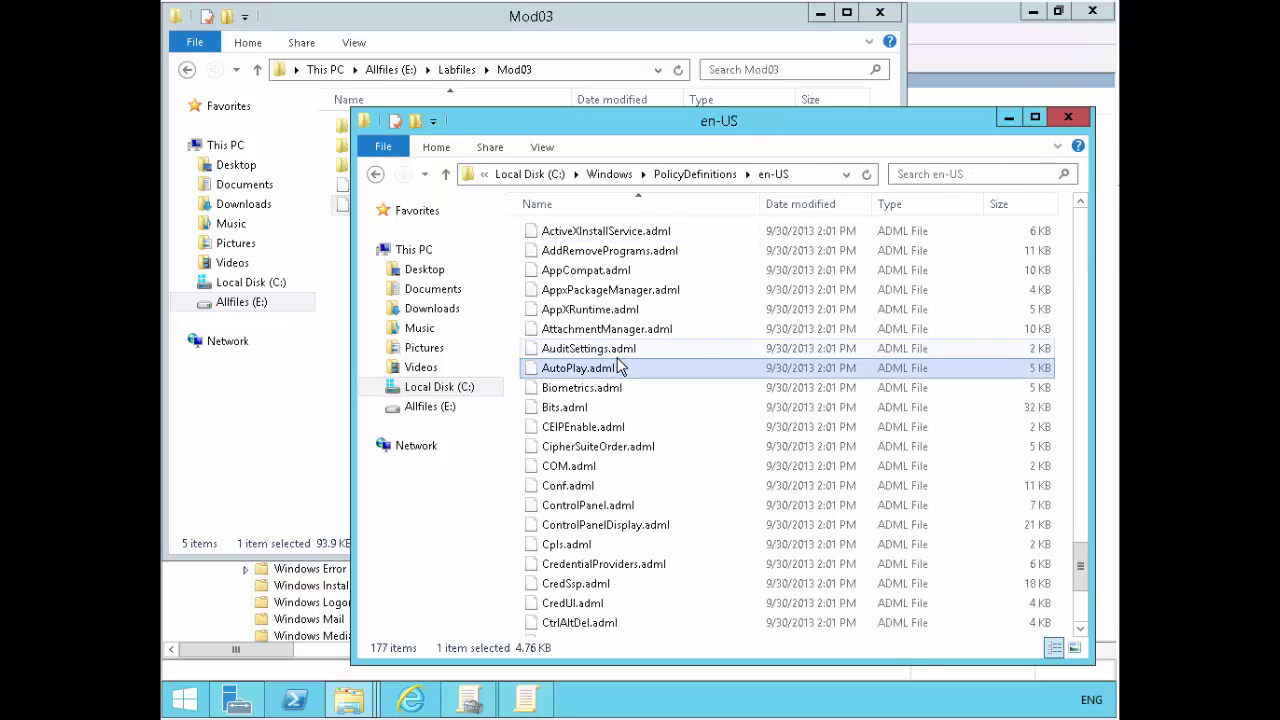
key("u")
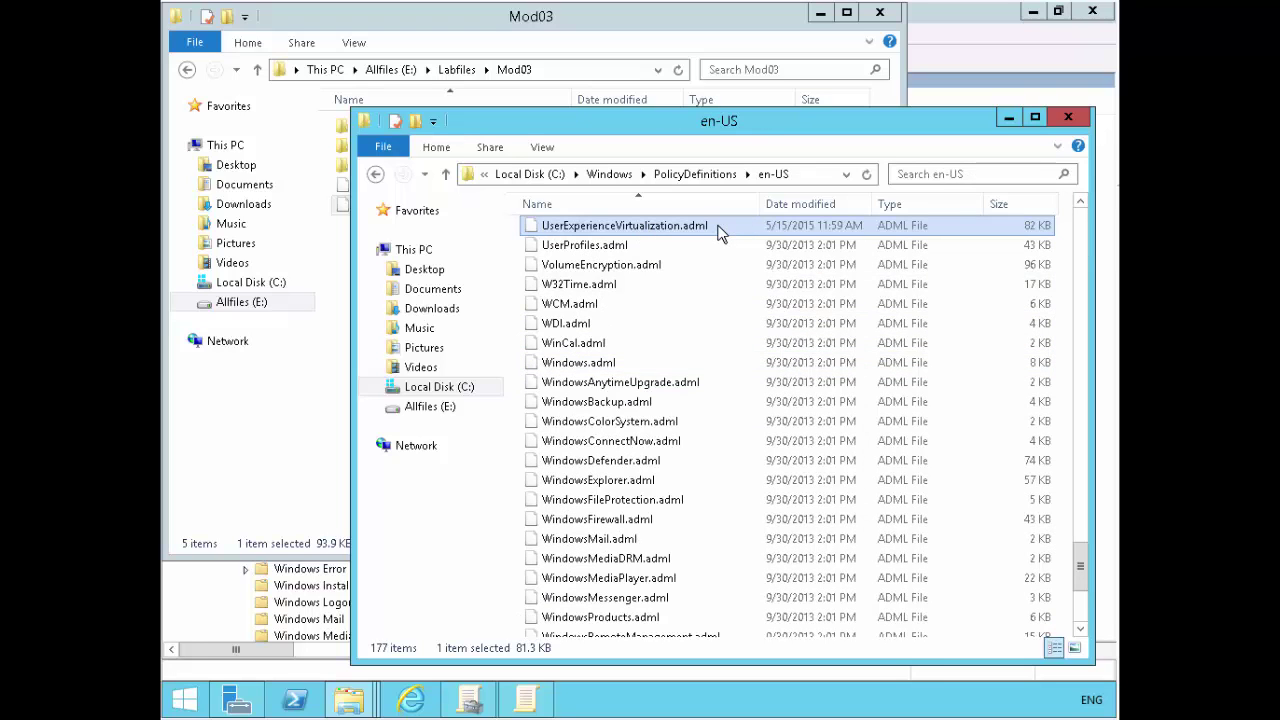
left_click(710, 177)
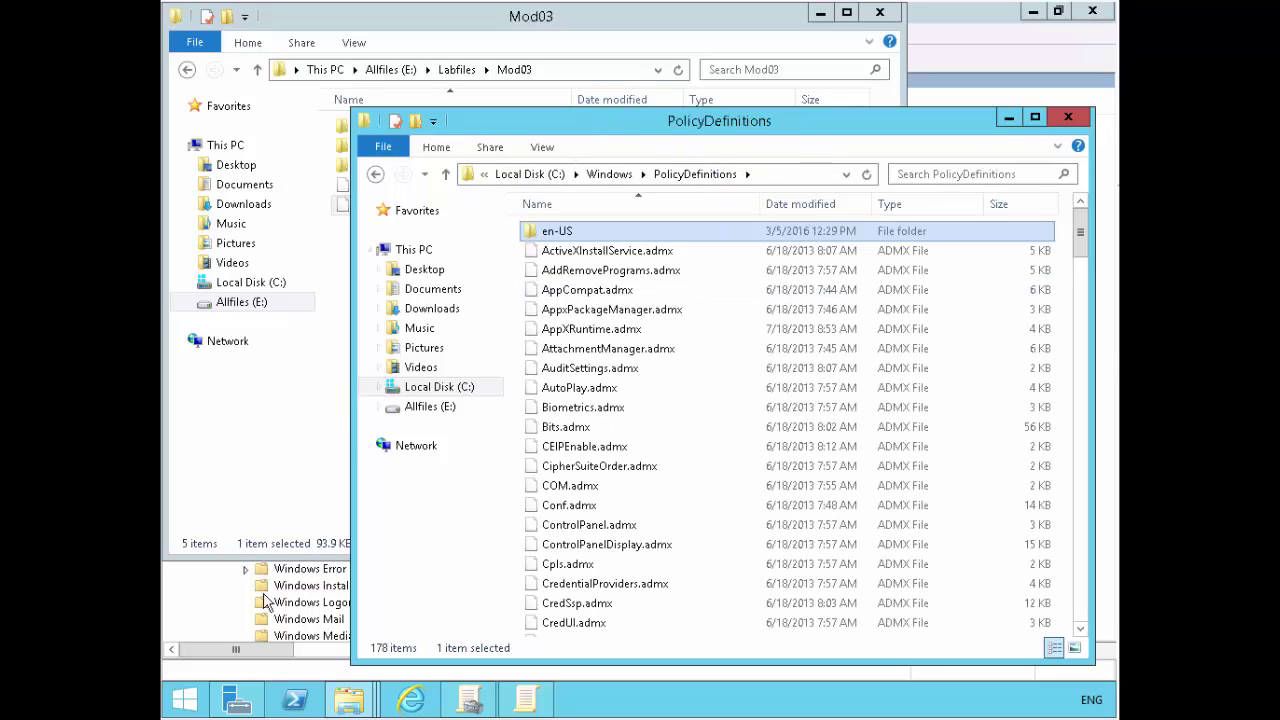
- Switch to Group Policy Management and close the open policy editor
left_click(476, 698)
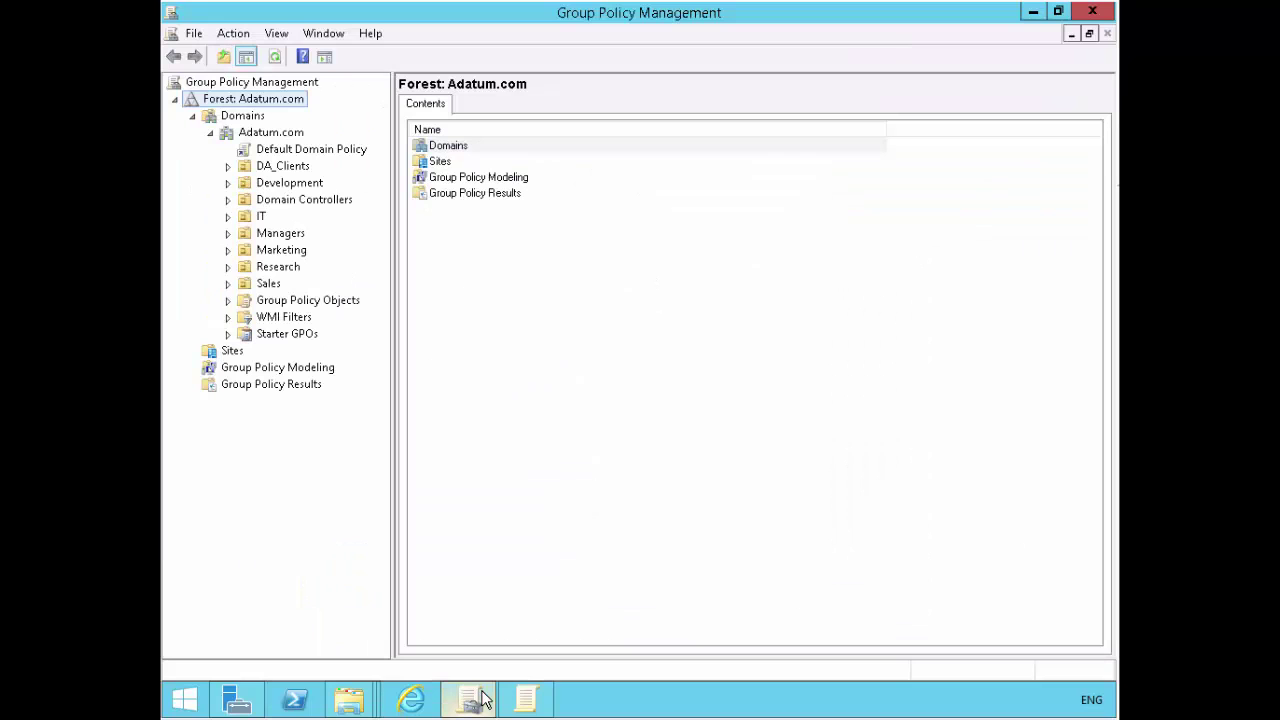
left_click(526, 698)
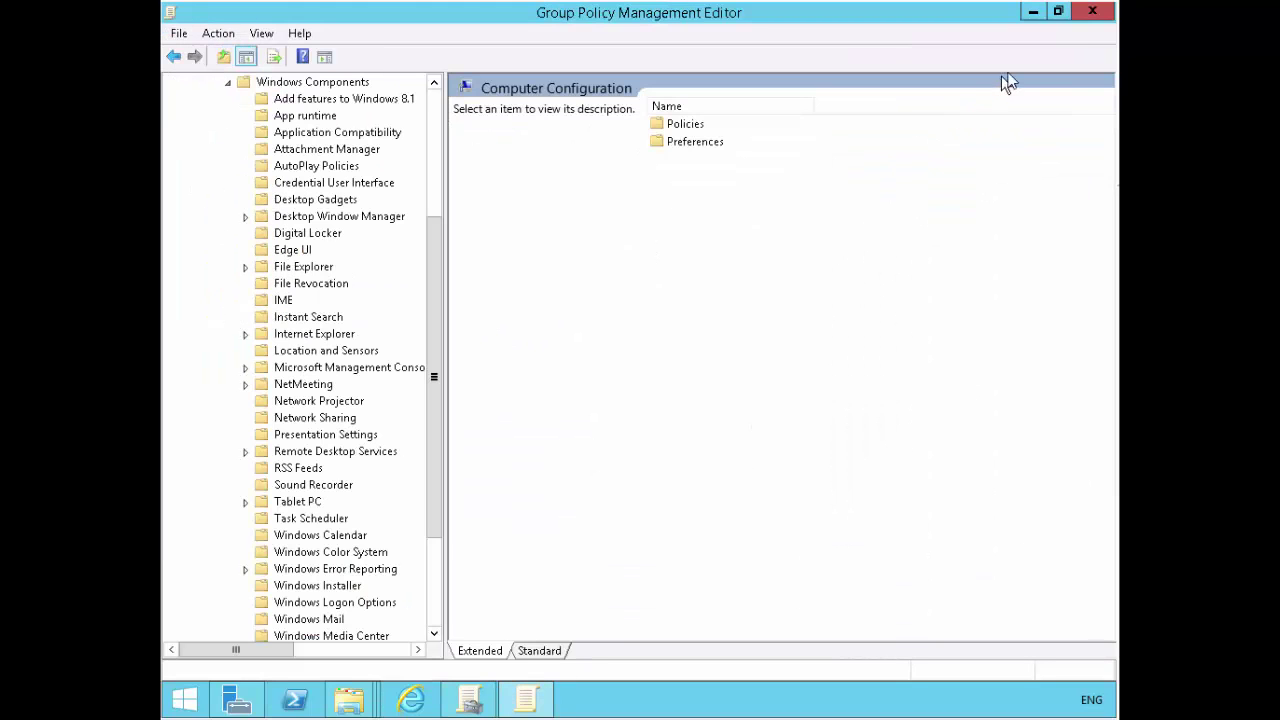
left_click(1091, 12)
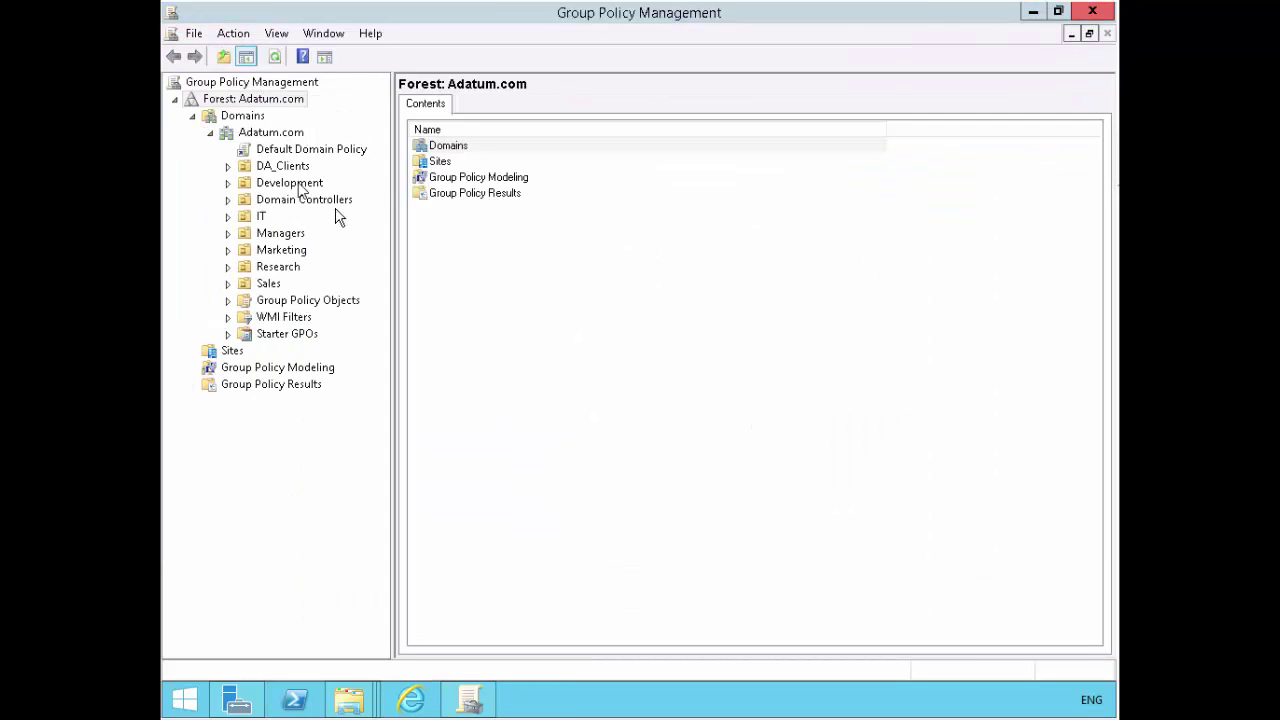
- Create a GPO named UE-V under Adatum.com and open it for editing
right_click(256, 131)
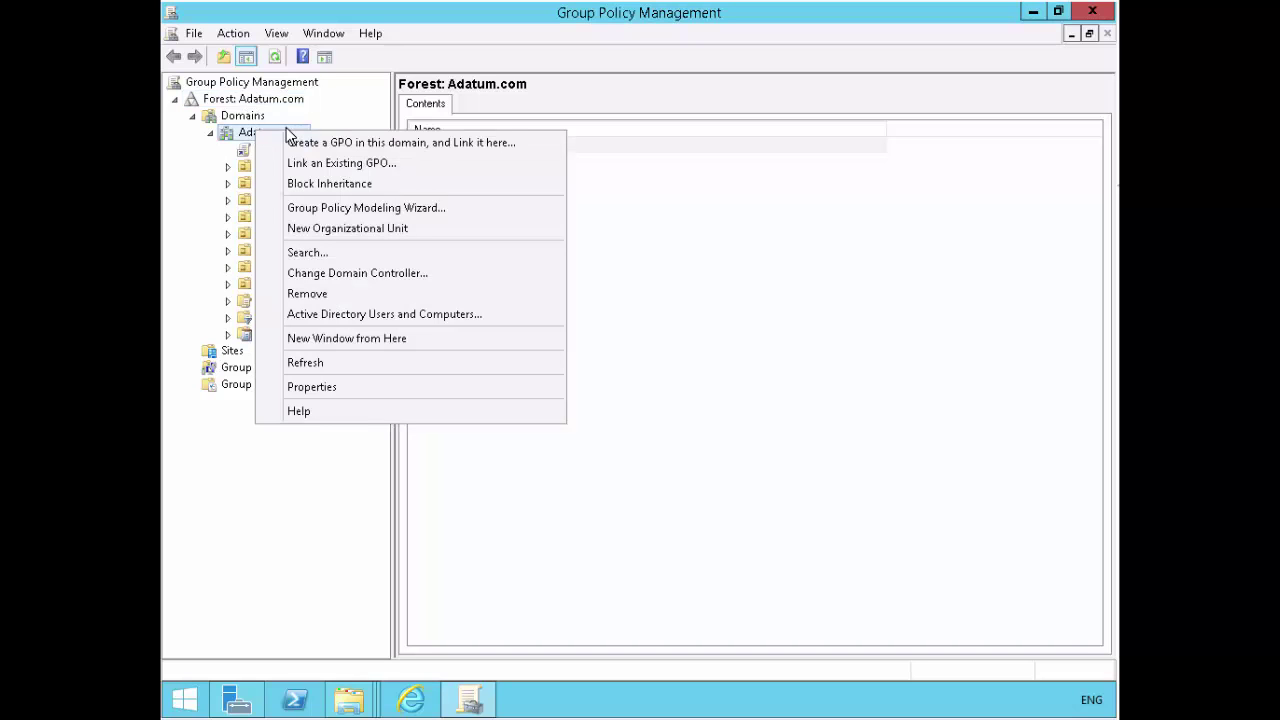
left_click(370, 142)
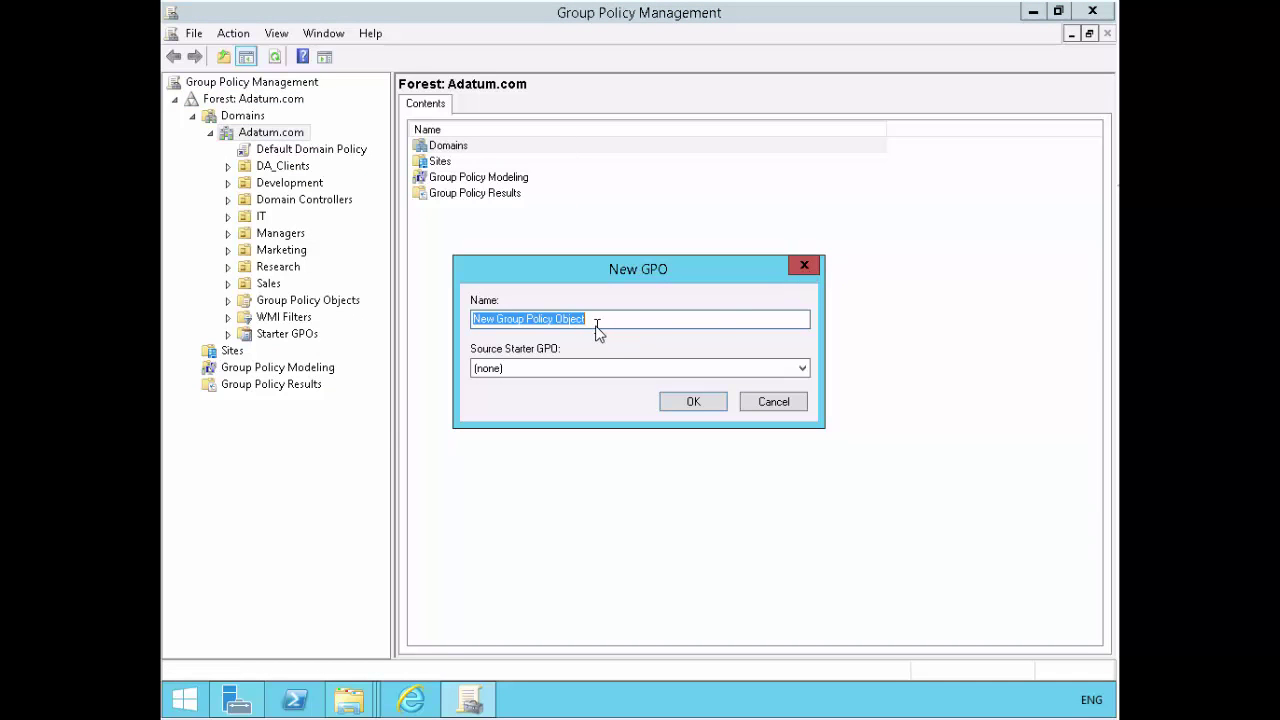
type("UE-V")
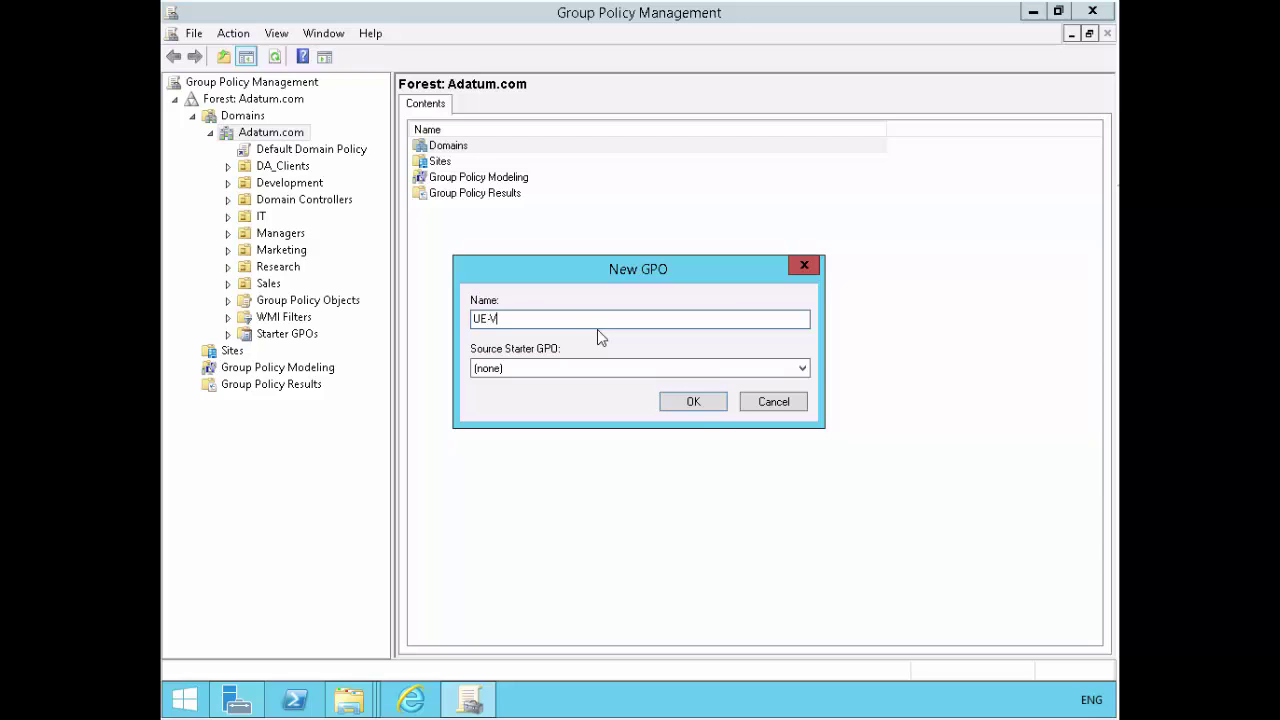
left_click(693, 401)
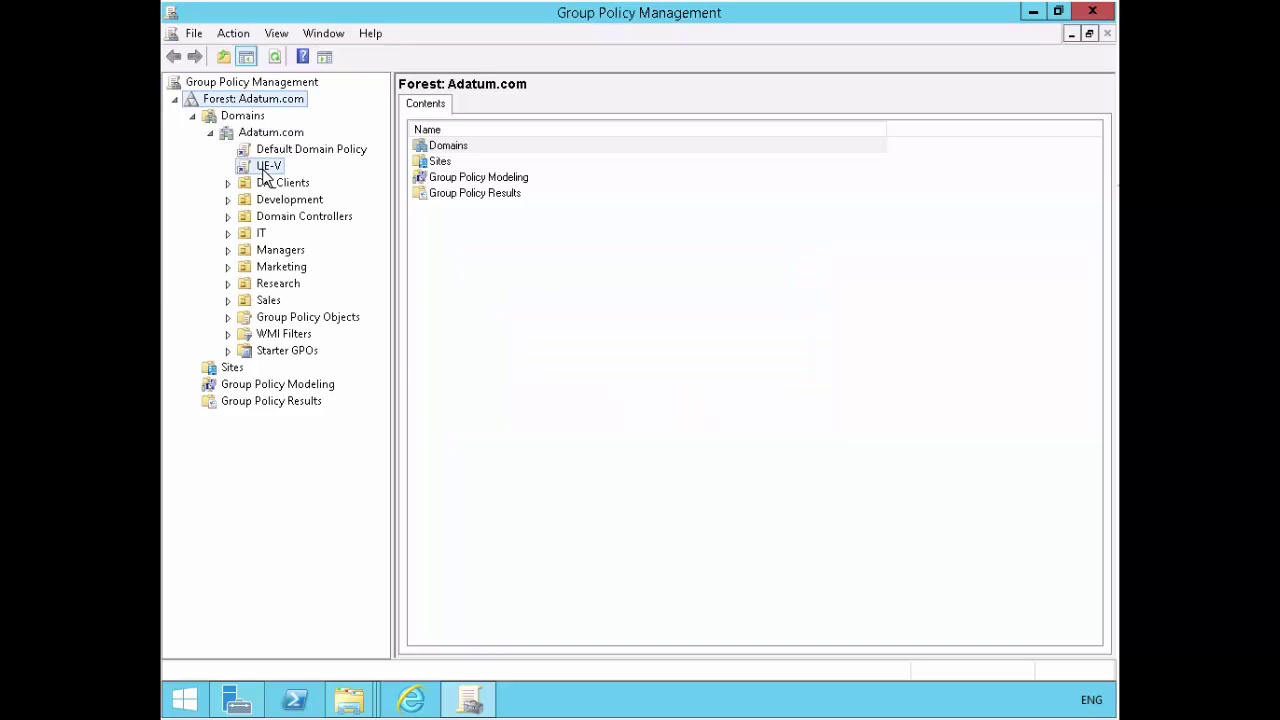
right_click(262, 168)
left_click(297, 184)
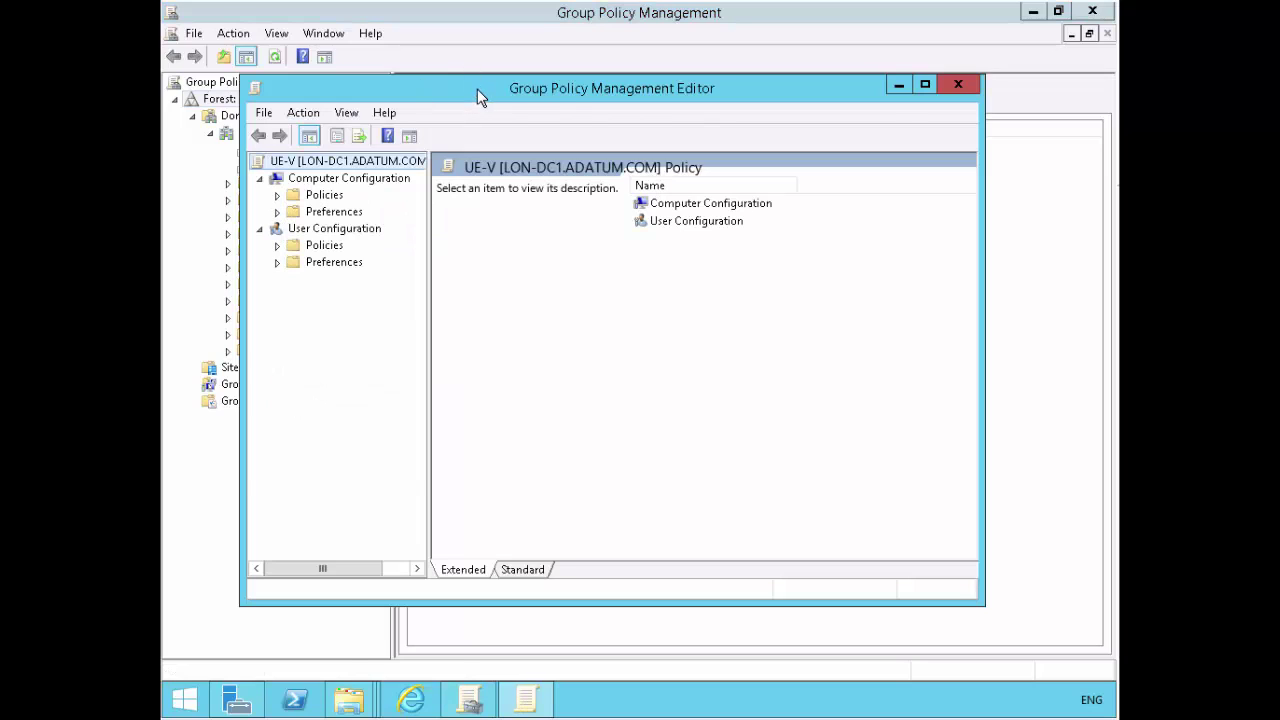
- Maximize the editor, expand User Configuration to Microsoft User Experience Virtualization, and open Settings storage path
double_click(477, 89)
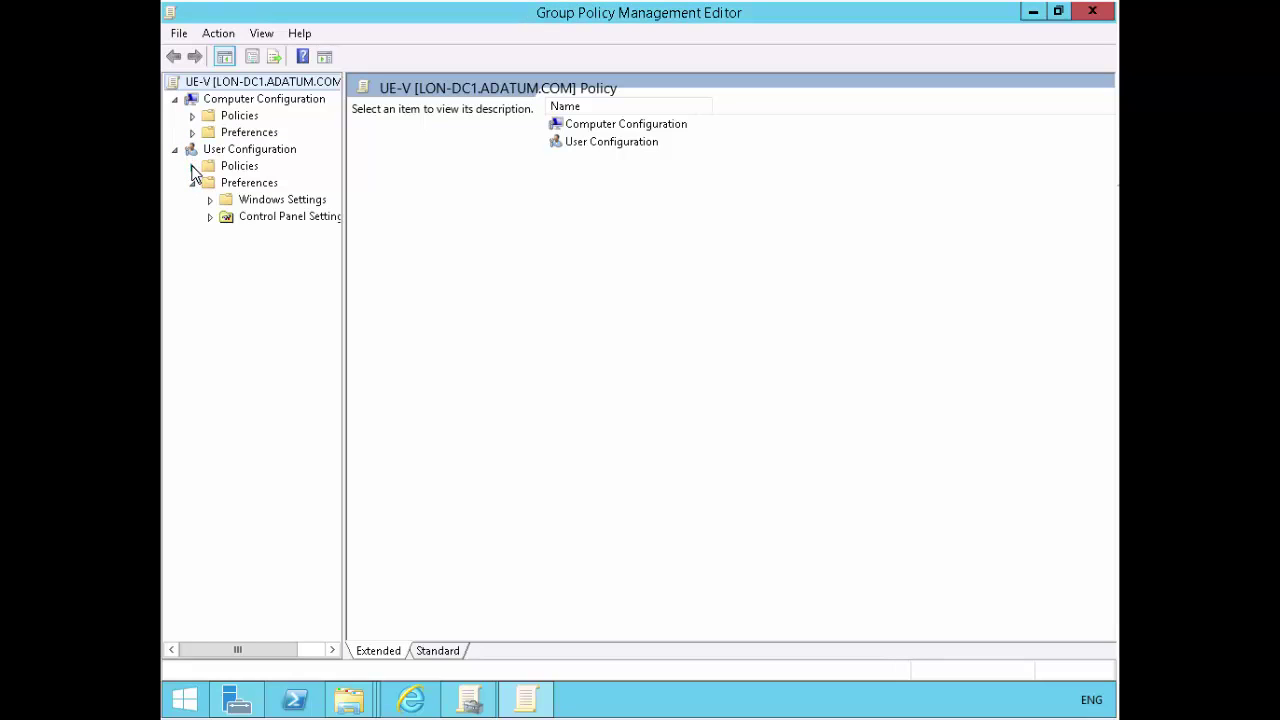
left_click(192, 166)
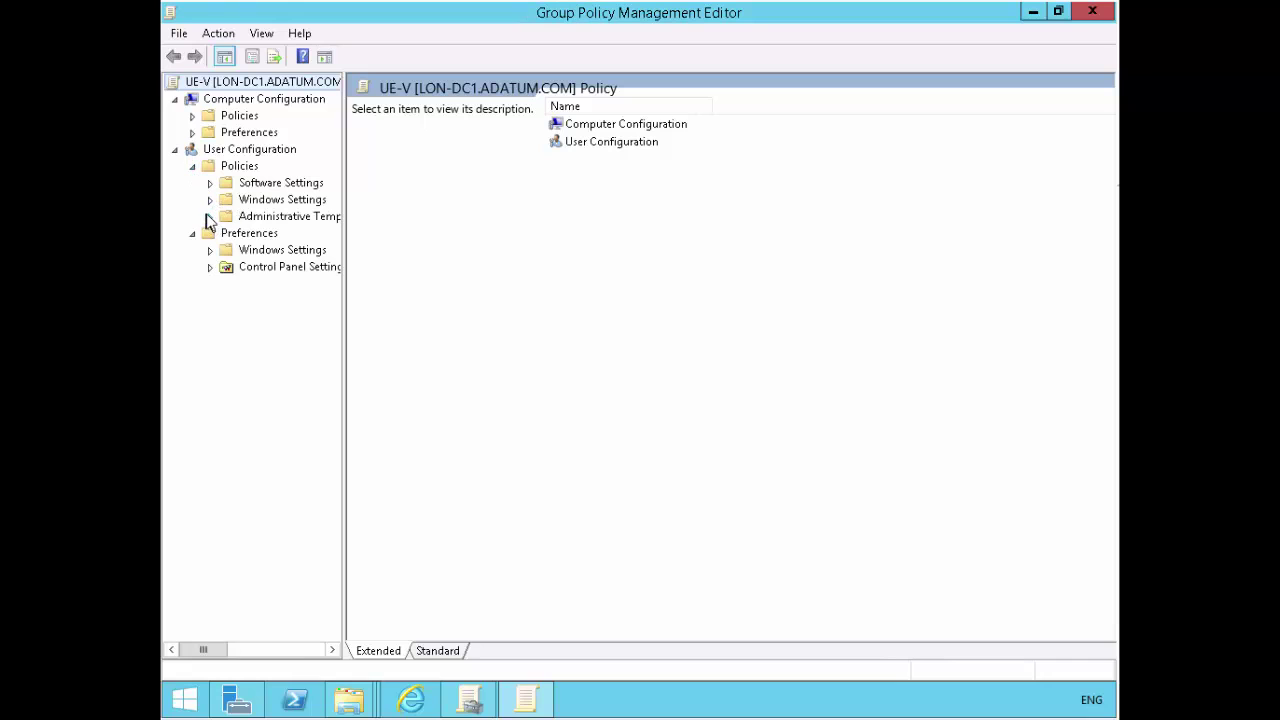
left_click(210, 217)
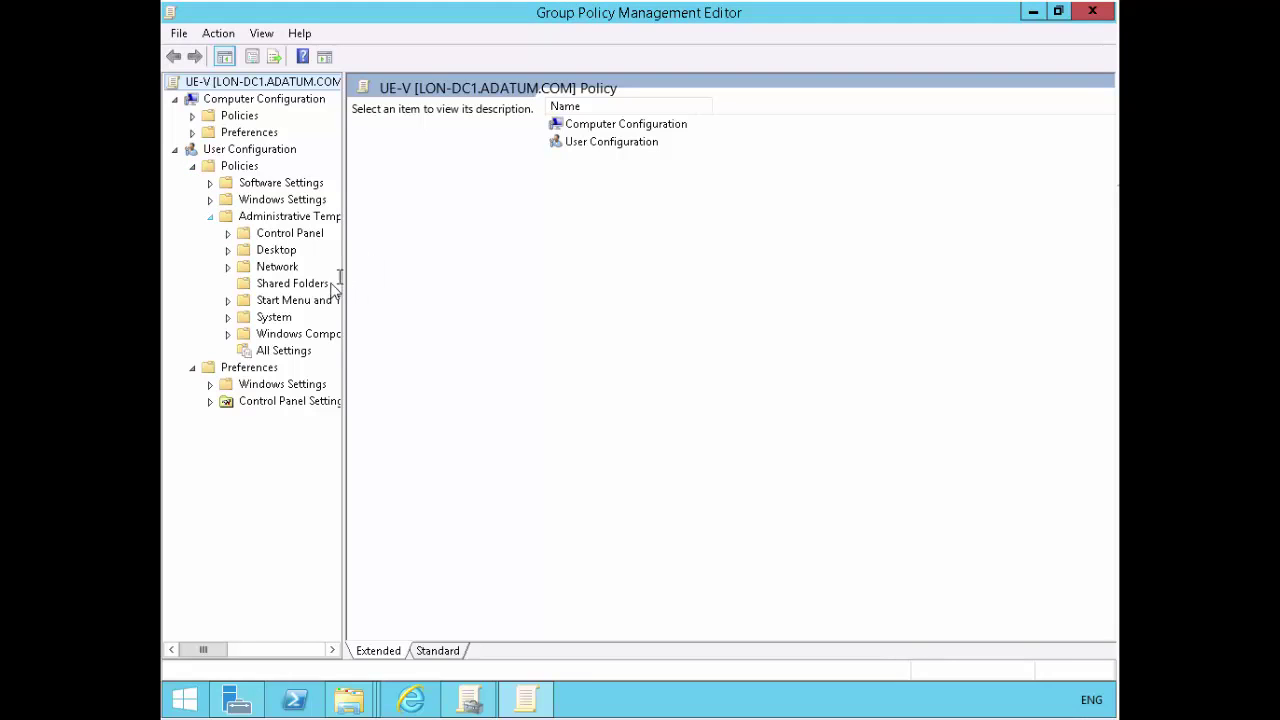
left_click(228, 335)
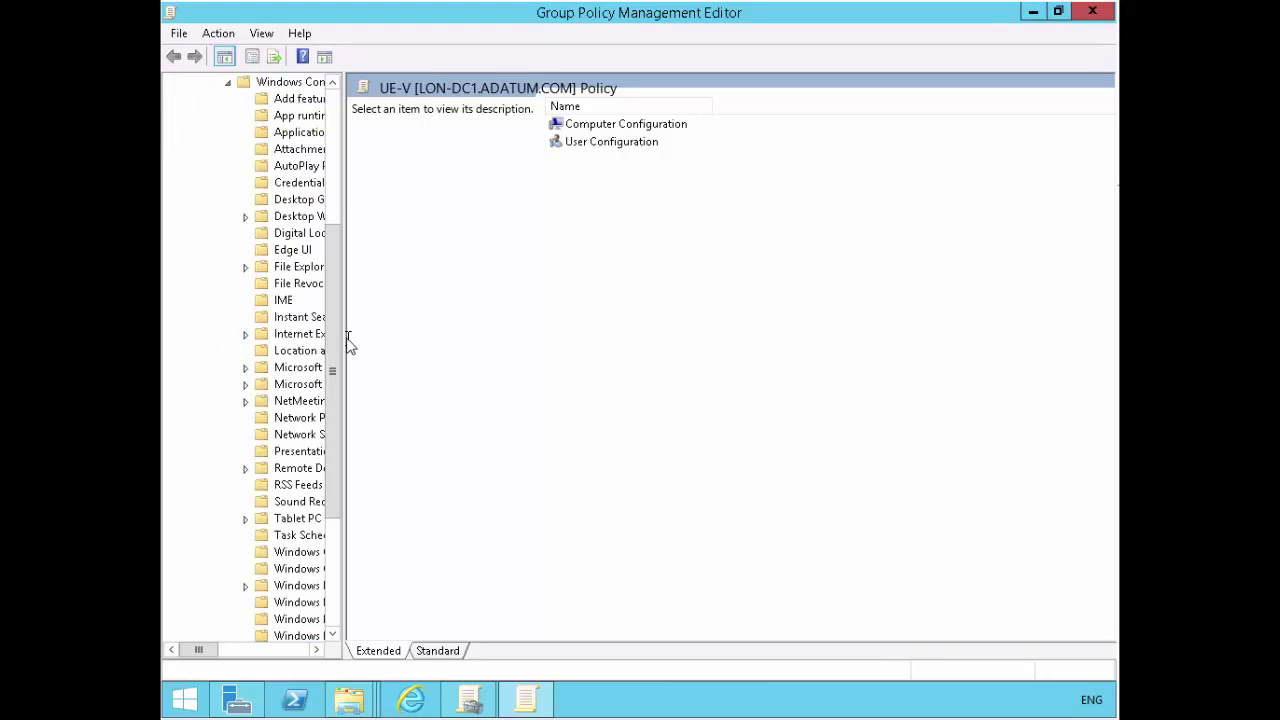
left_click_drag(341, 340, 517, 358)
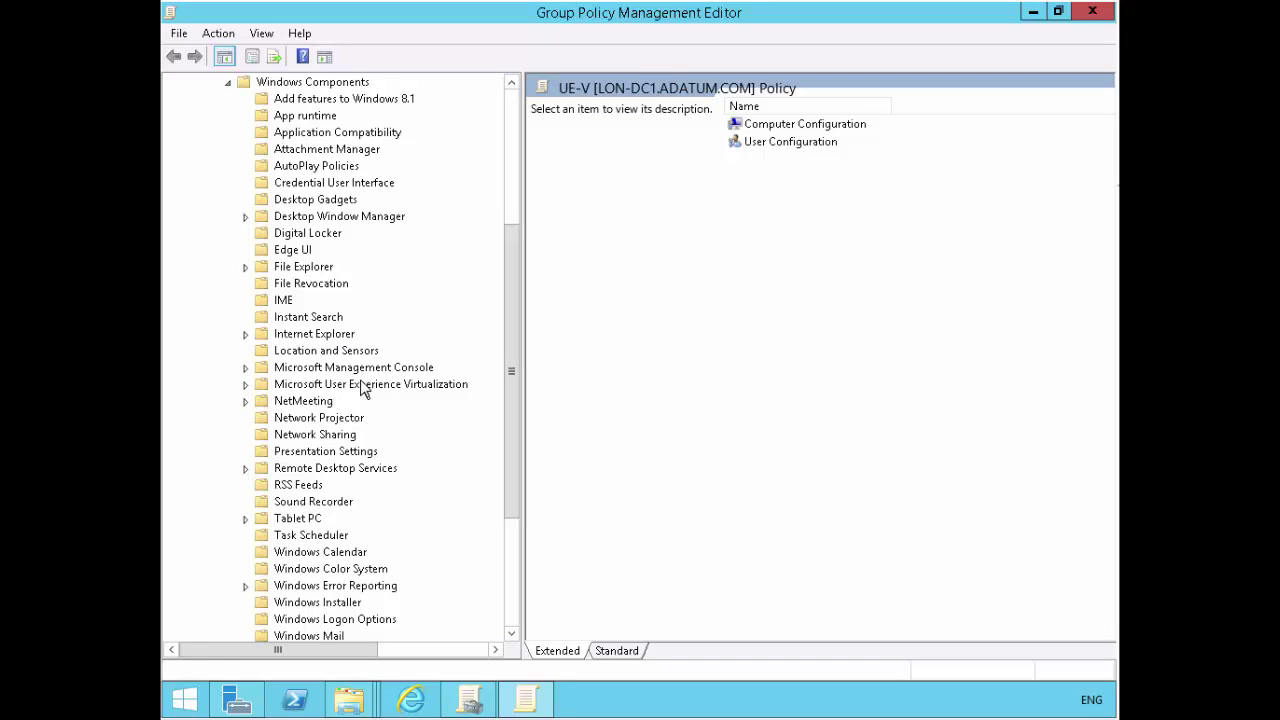
left_click(365, 388)
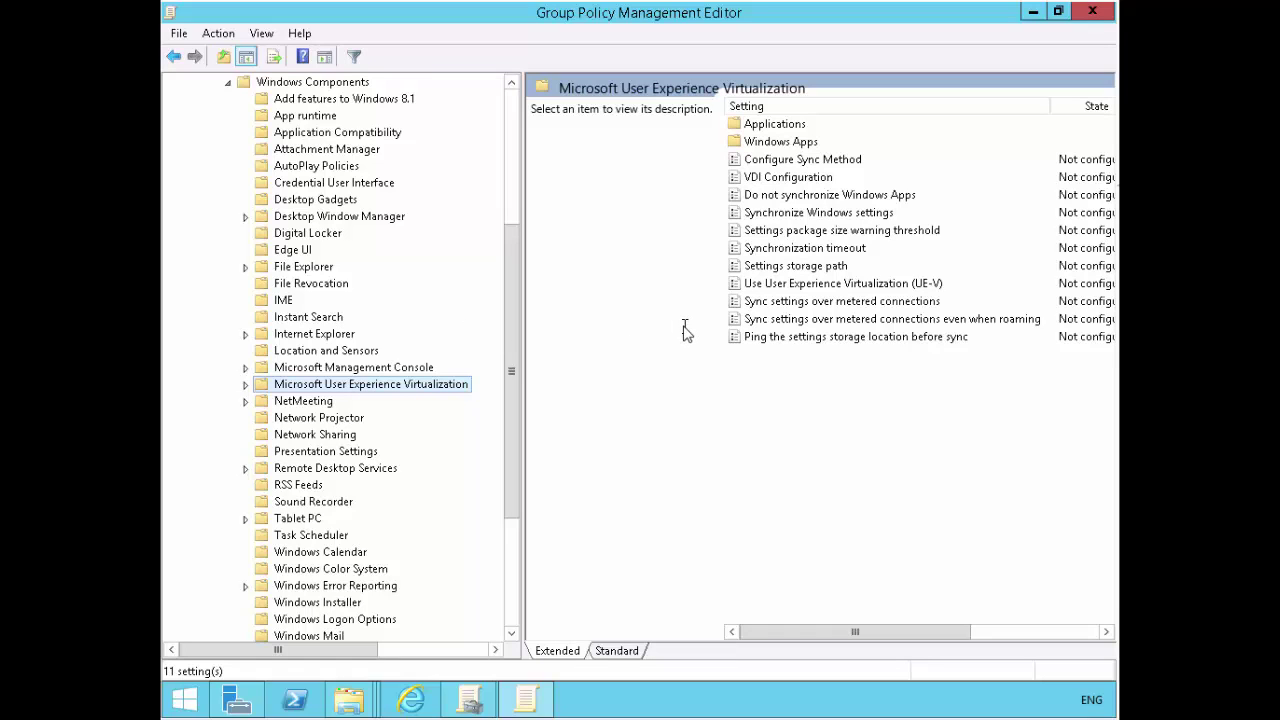
left_click(246, 384)
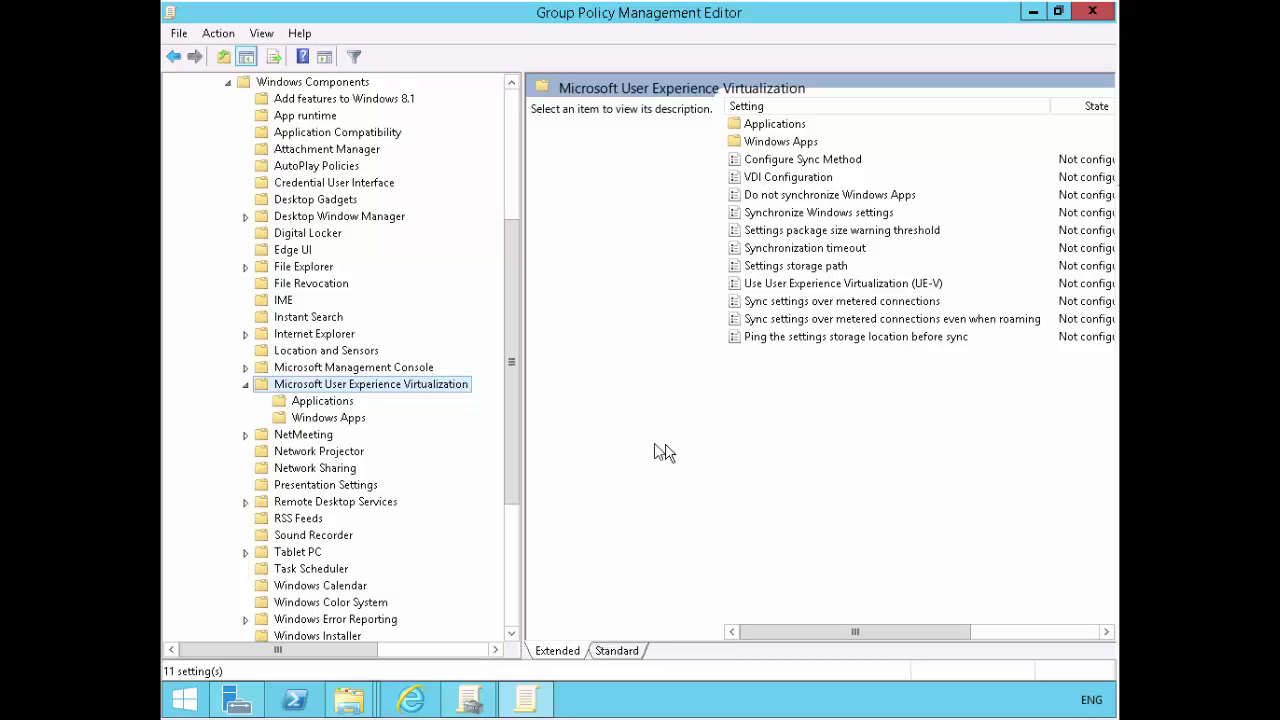
left_click(789, 268)
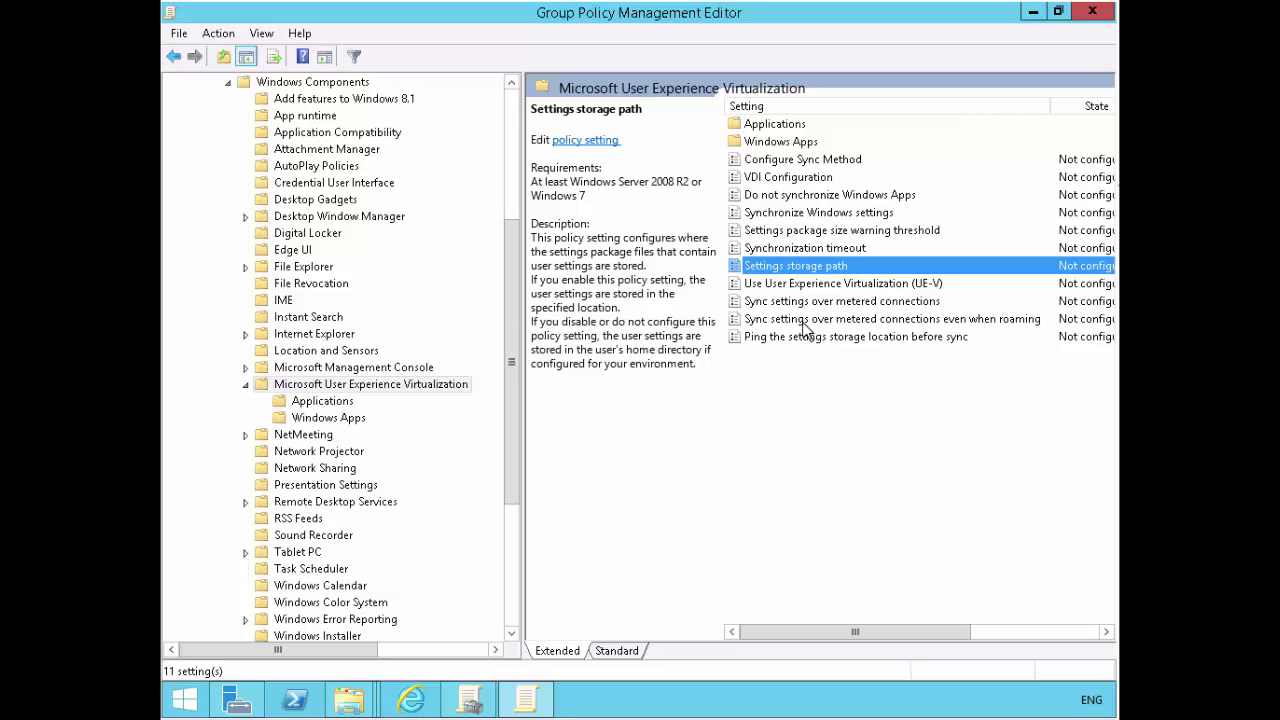
double_click(790, 266)
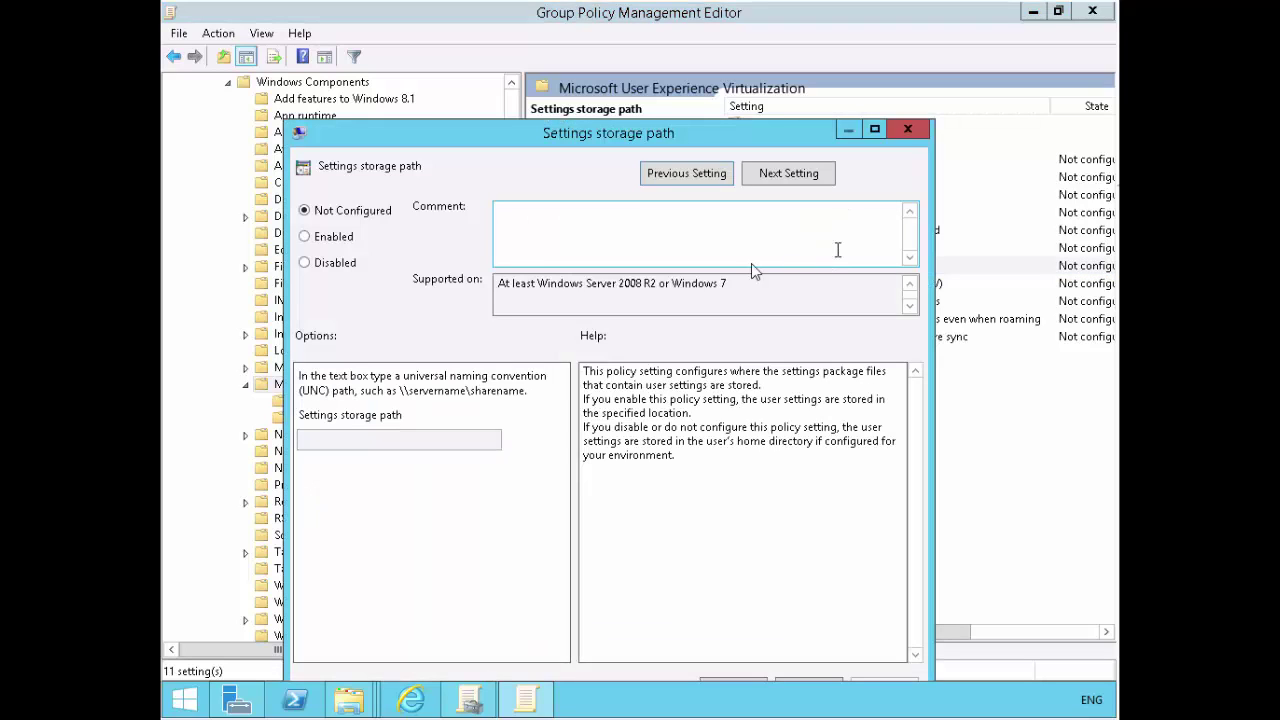
- Enable the Settings storage path policy and check the UEVData folder on drive C
left_click(306, 239)
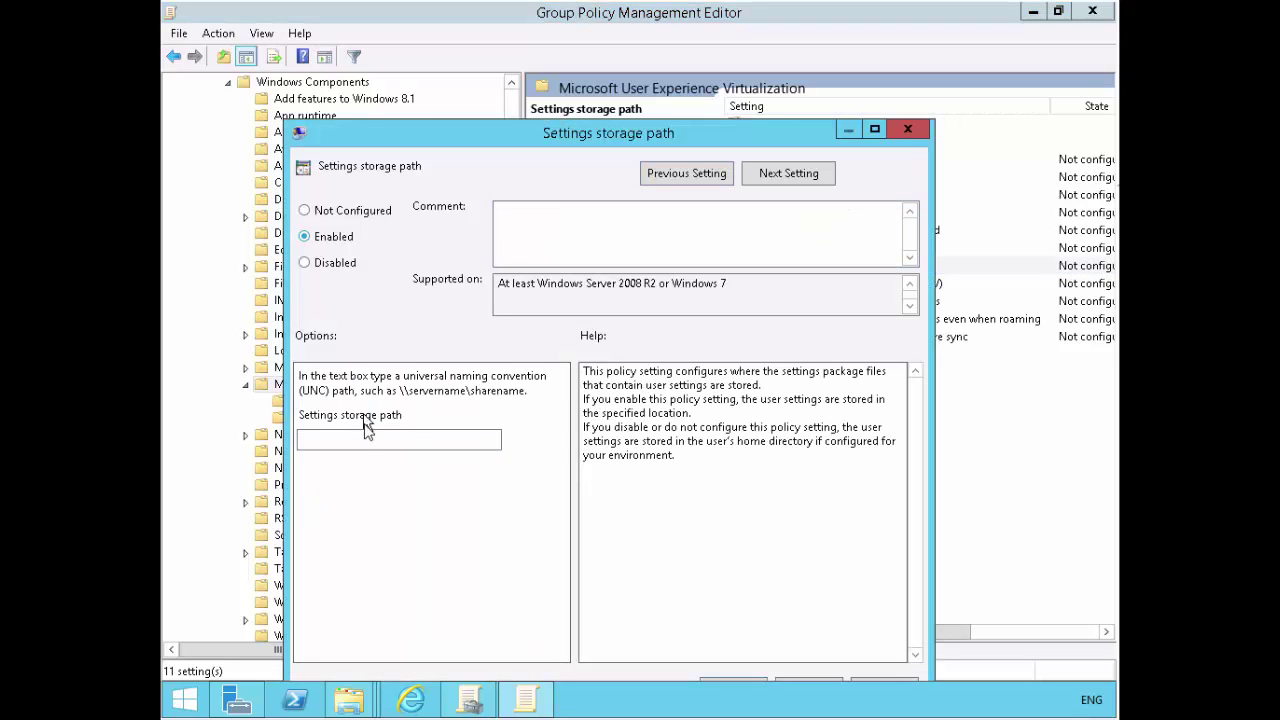
left_click(365, 437)
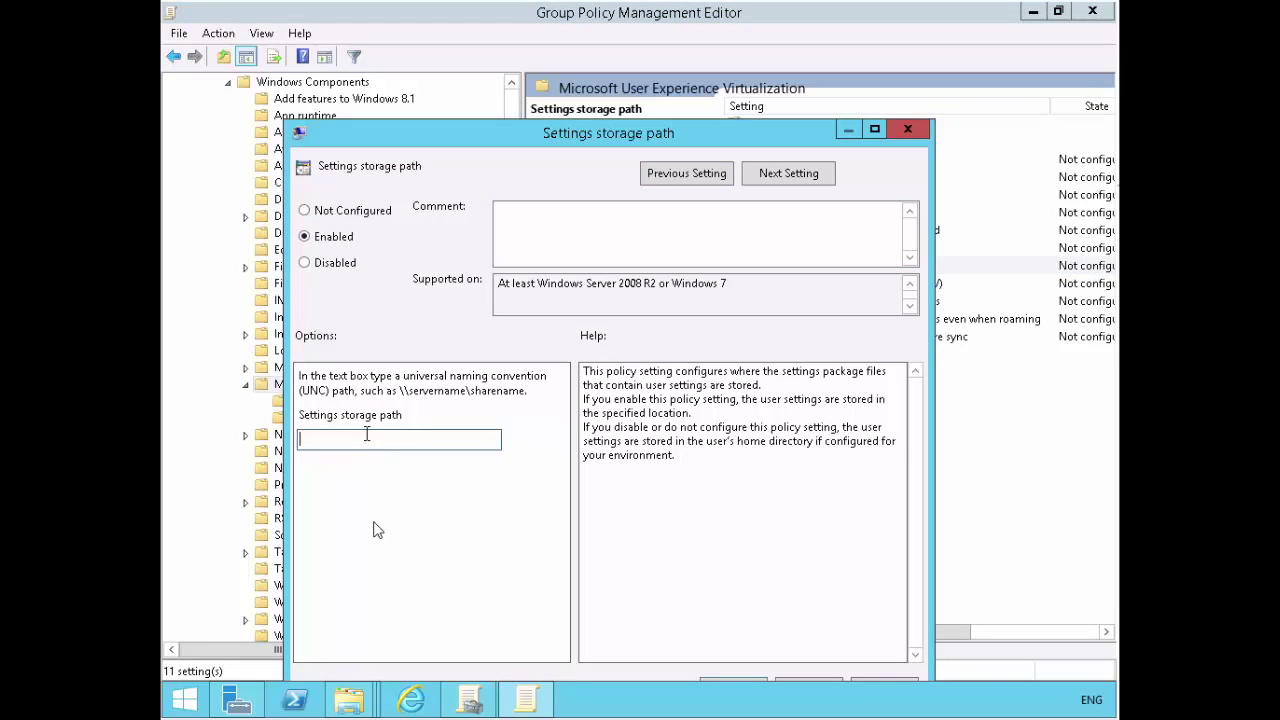
left_click(348, 708)
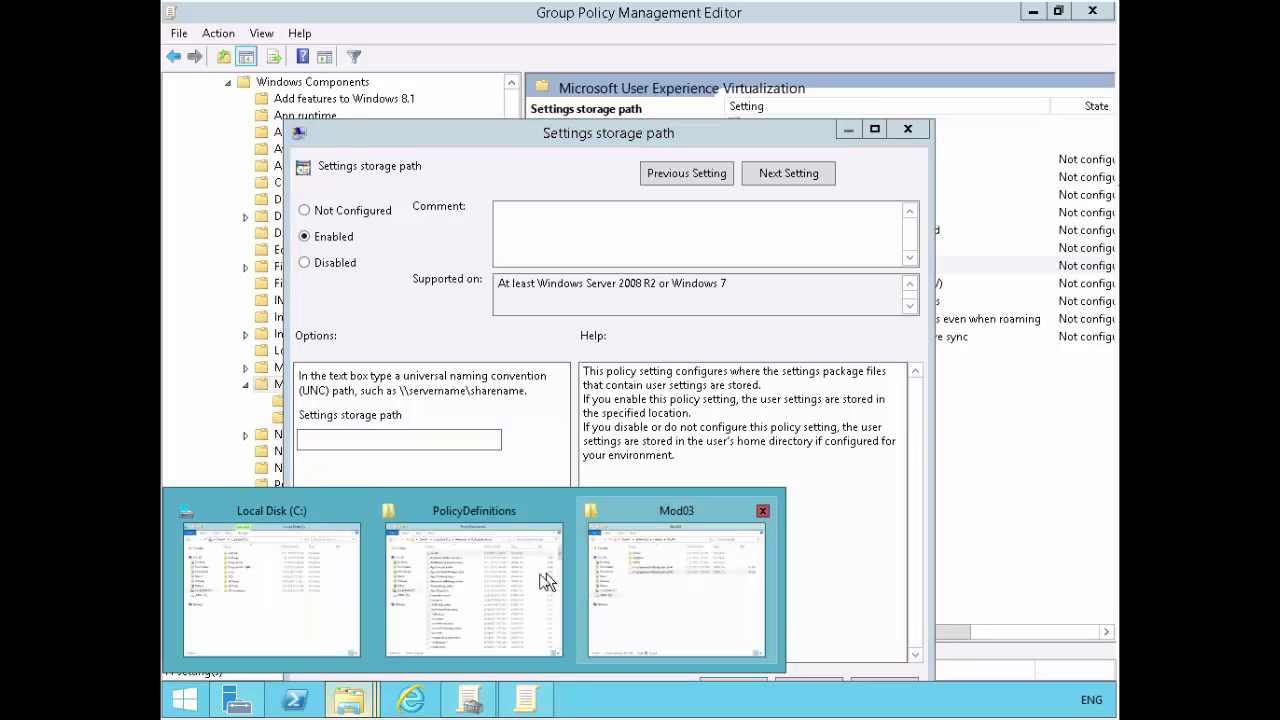
key("Return")
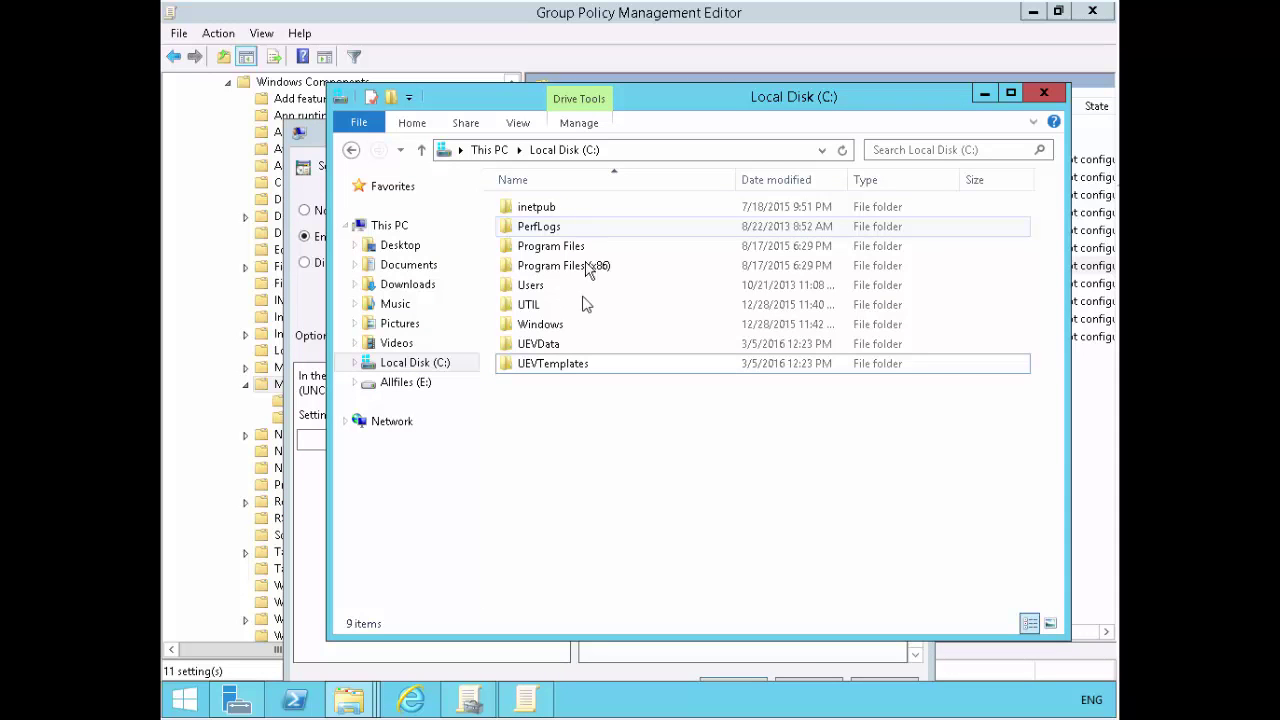
left_click(535, 343)
left_click(985, 93)
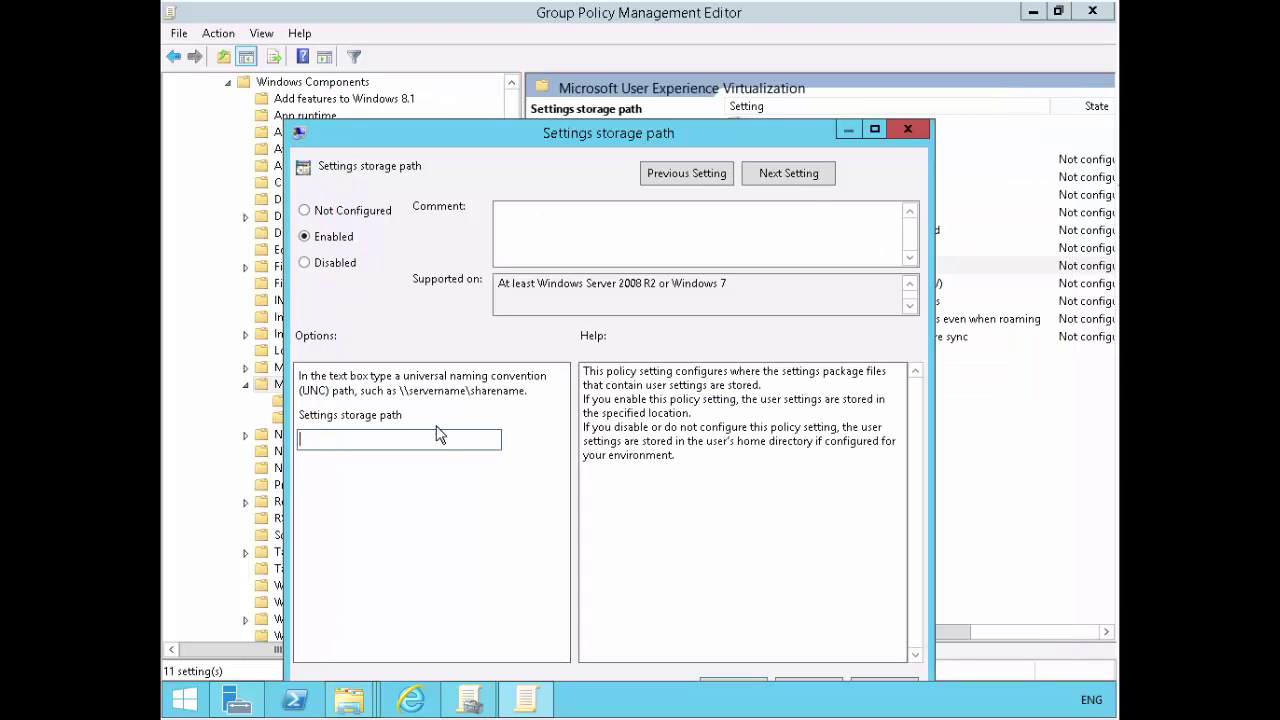
- Enter \\lon-dc1\UevData\%username% as the storage path, then apply and close the dialog
left_click(436, 433)
type("\\\\lon-dc1\\UevData\\%username%")
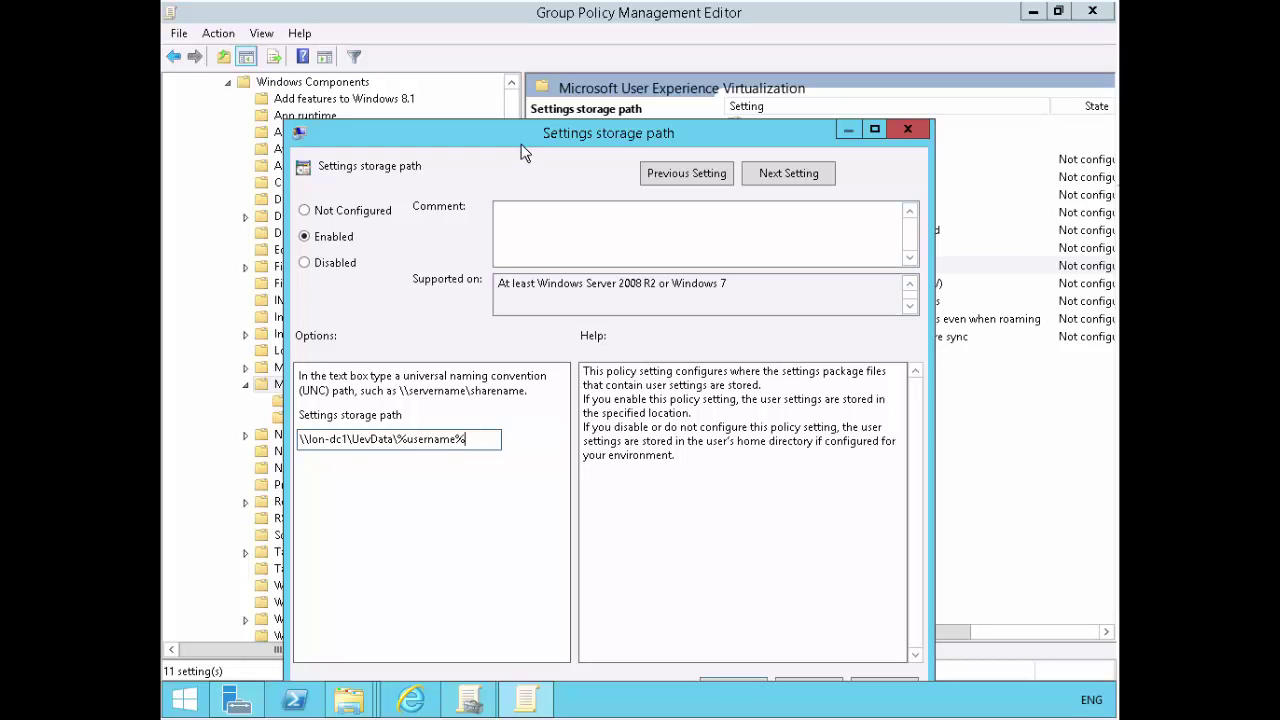
left_click_drag(545, 128, 580, 64)
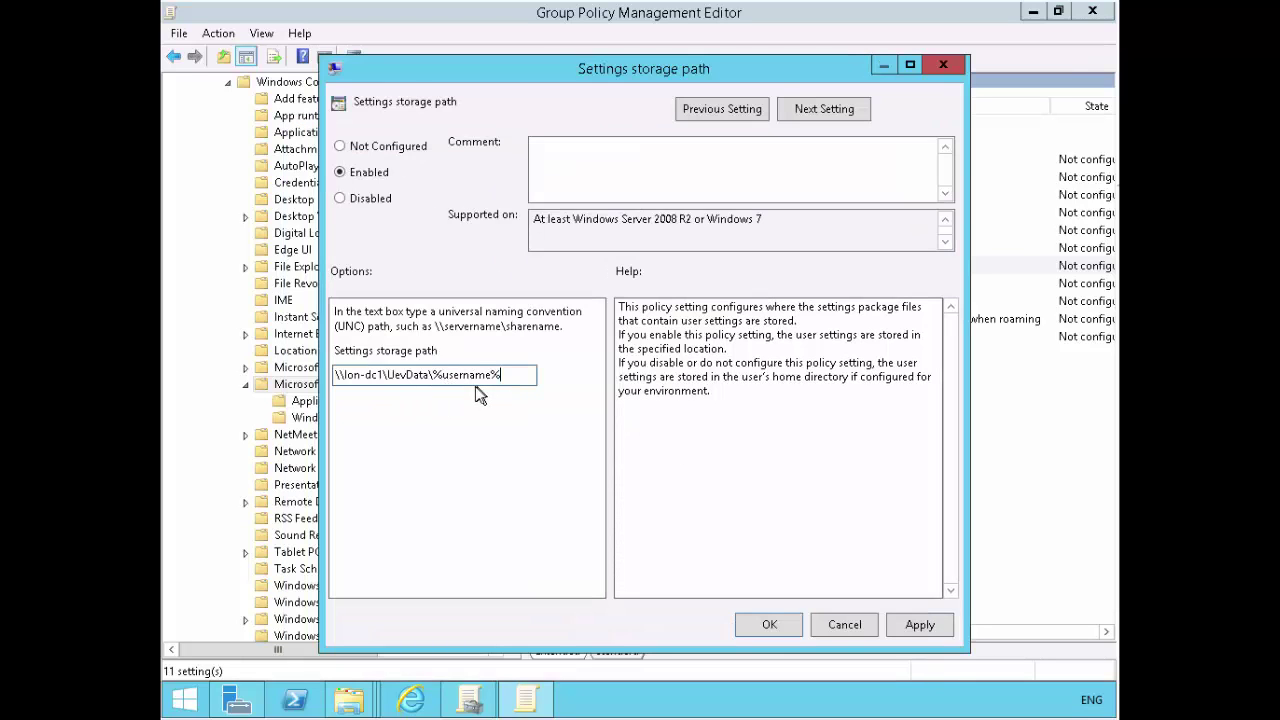
left_click_drag(530, 376, 280, 370)
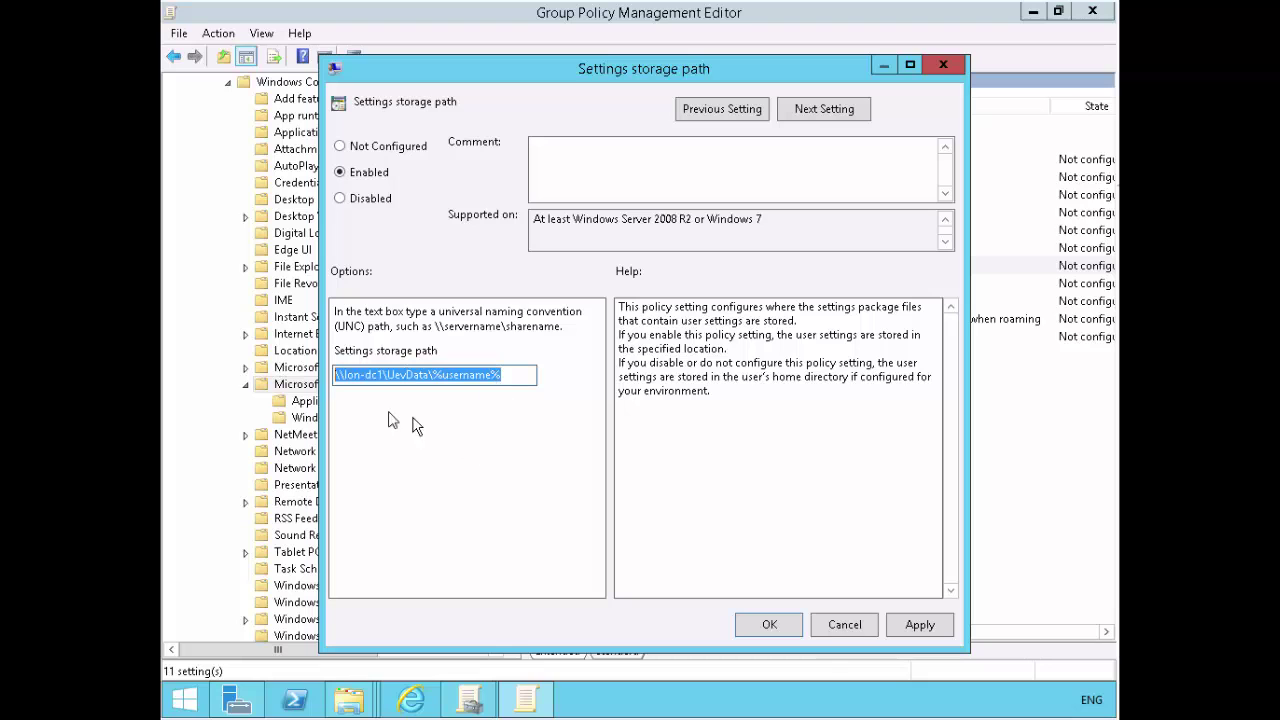
left_click(921, 627)
left_click(791, 628)
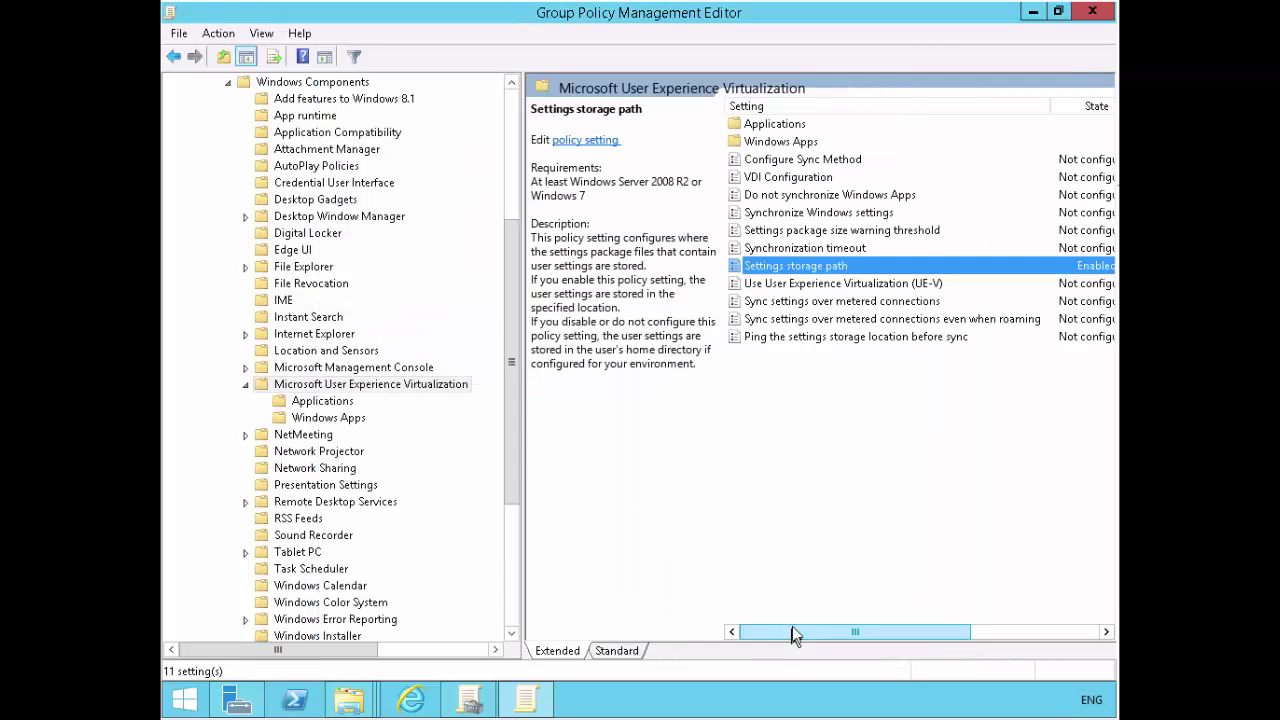
- Expand Computer Configuration to Microsoft User Experience Virtualization and select Settings template catalog path
scroll(513, 181, "up", 5)
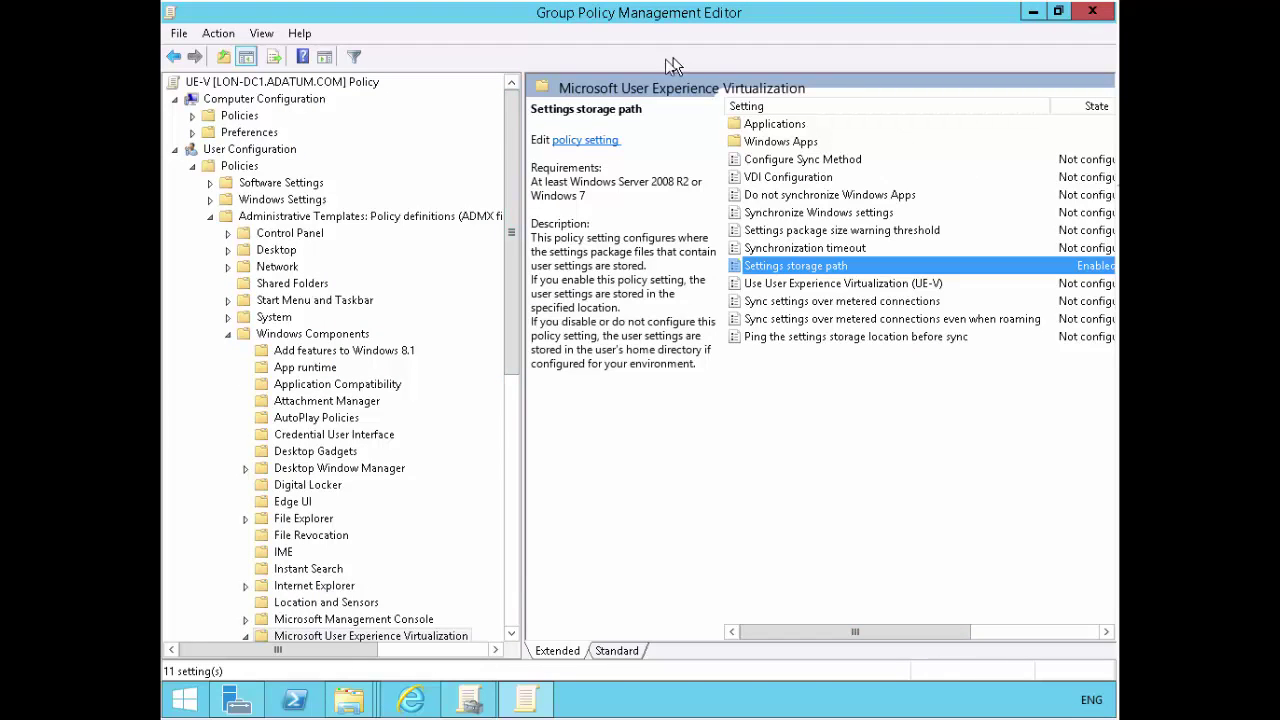
left_click(192, 116)
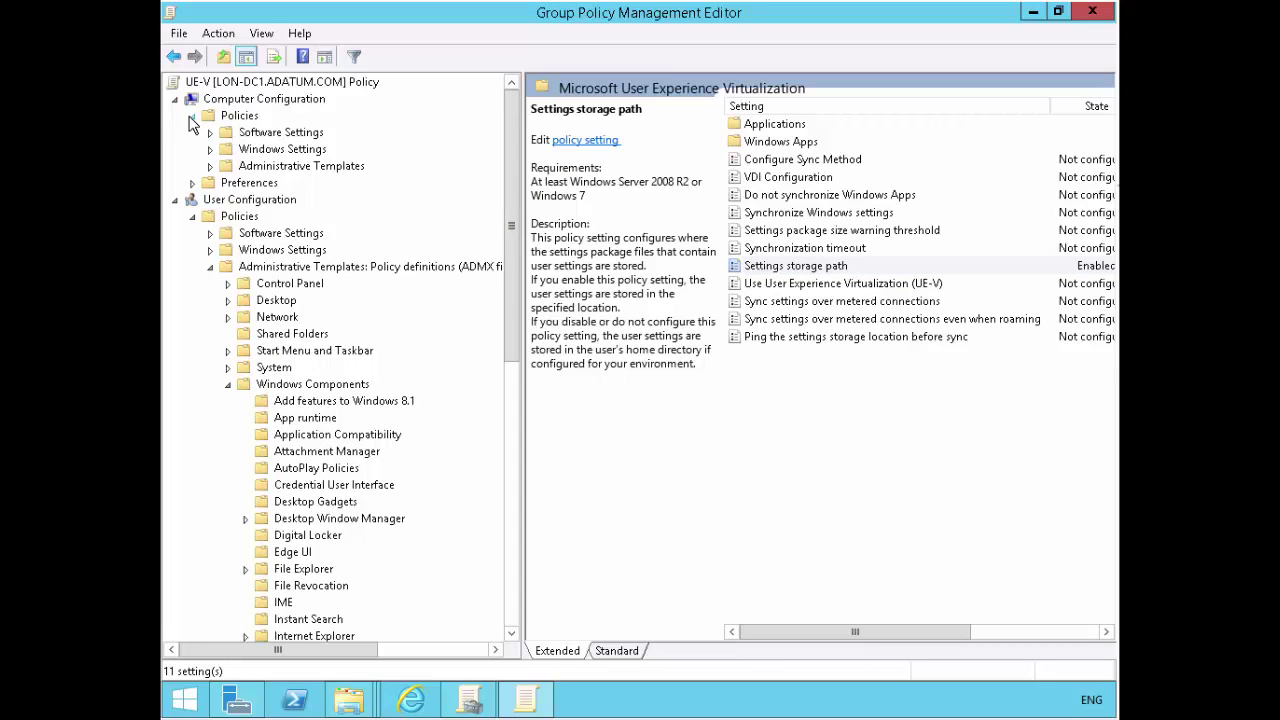
left_click(210, 166)
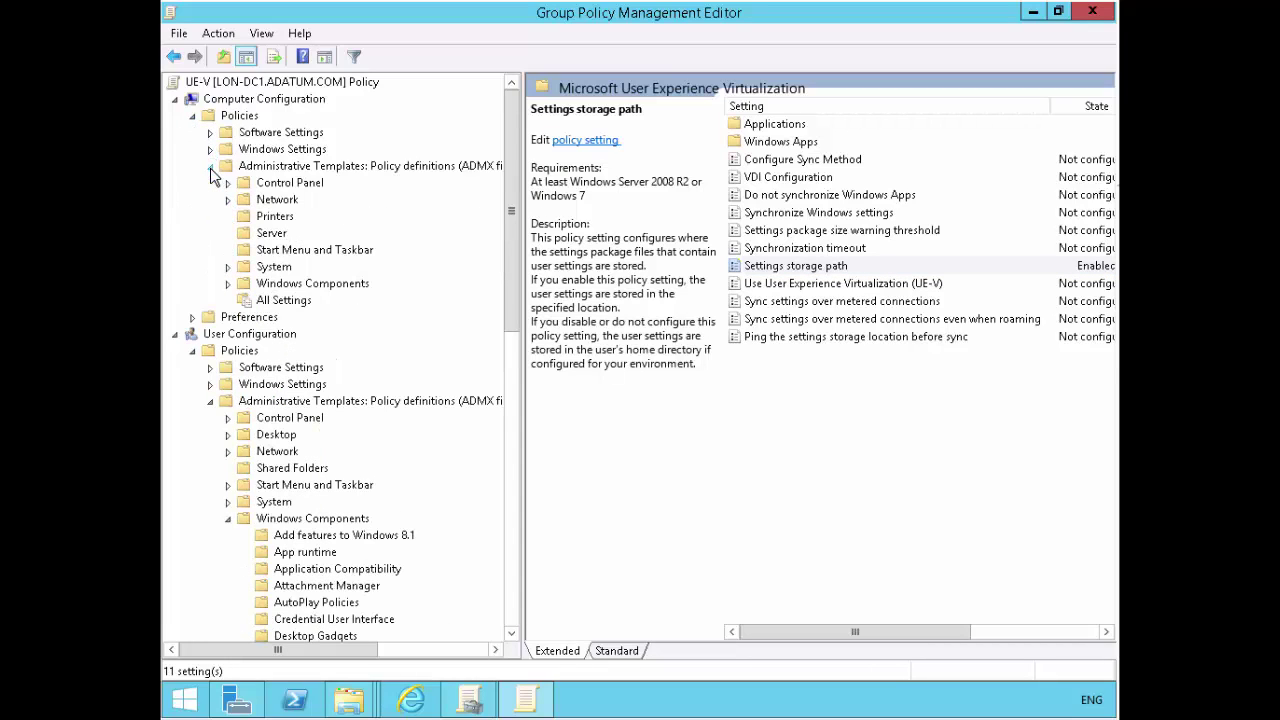
left_click(228, 283)
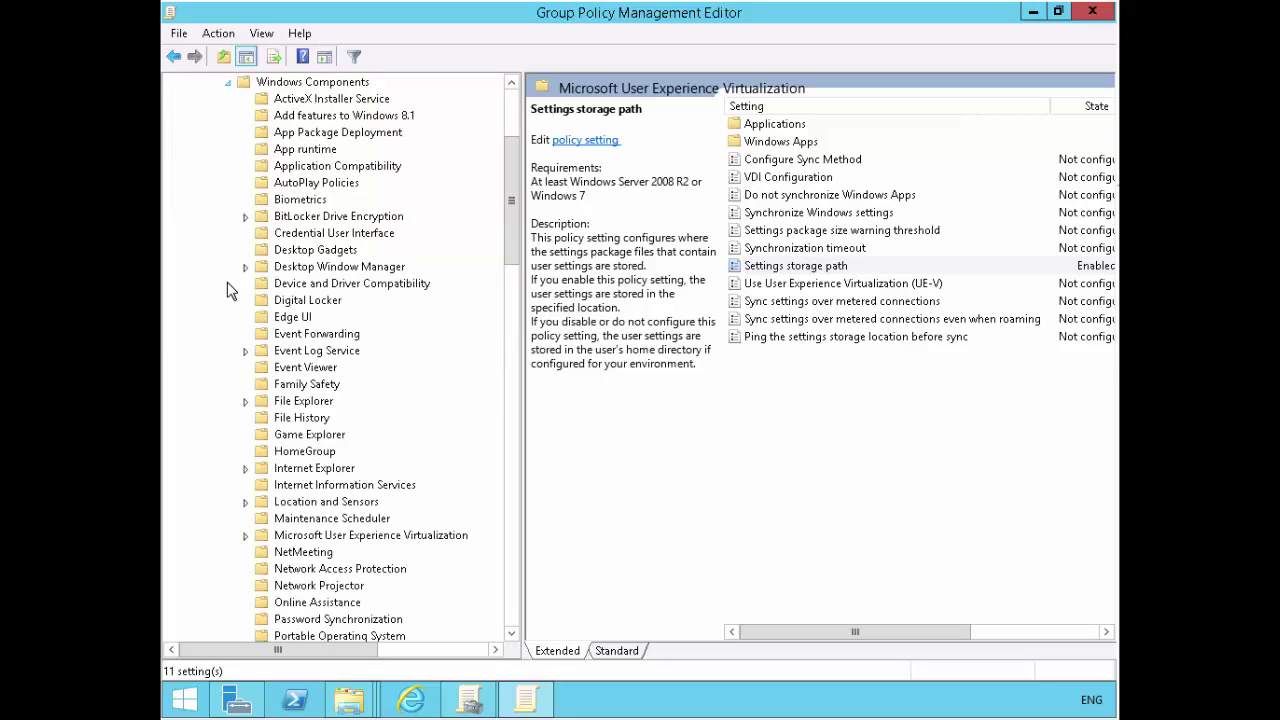
scroll(470, 343, "down", 4)
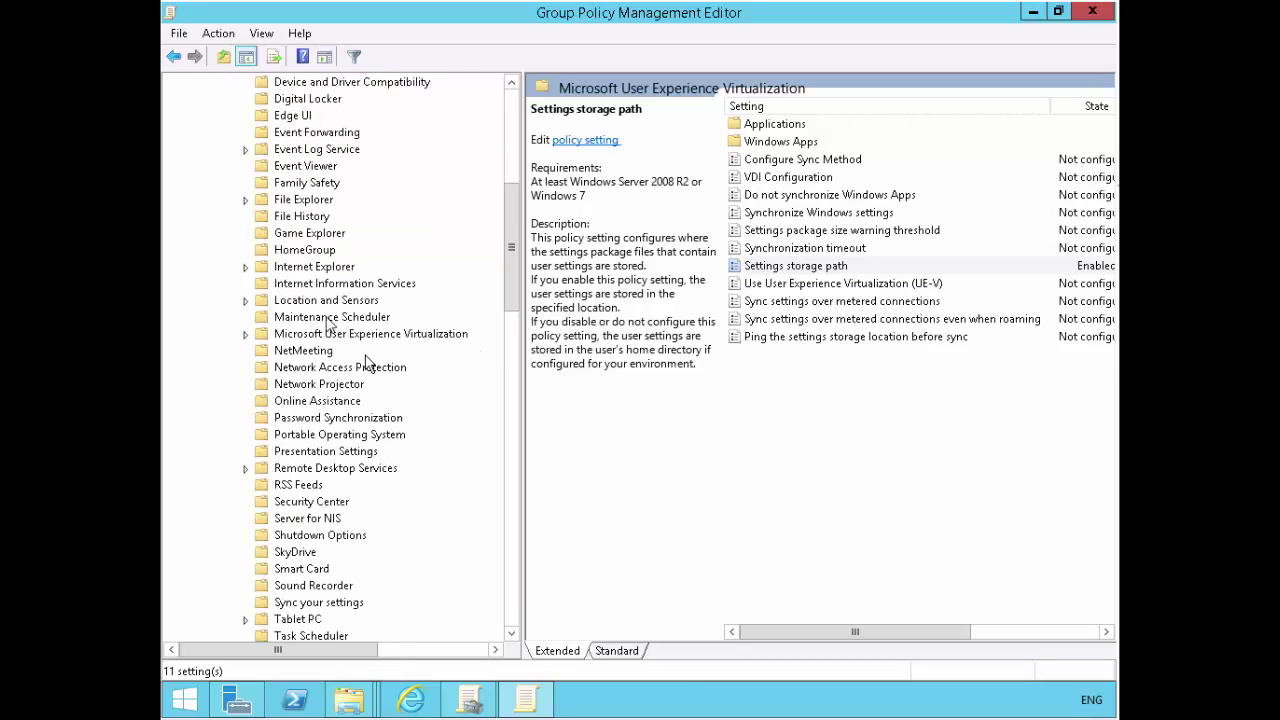
left_click(290, 334)
left_click(247, 336)
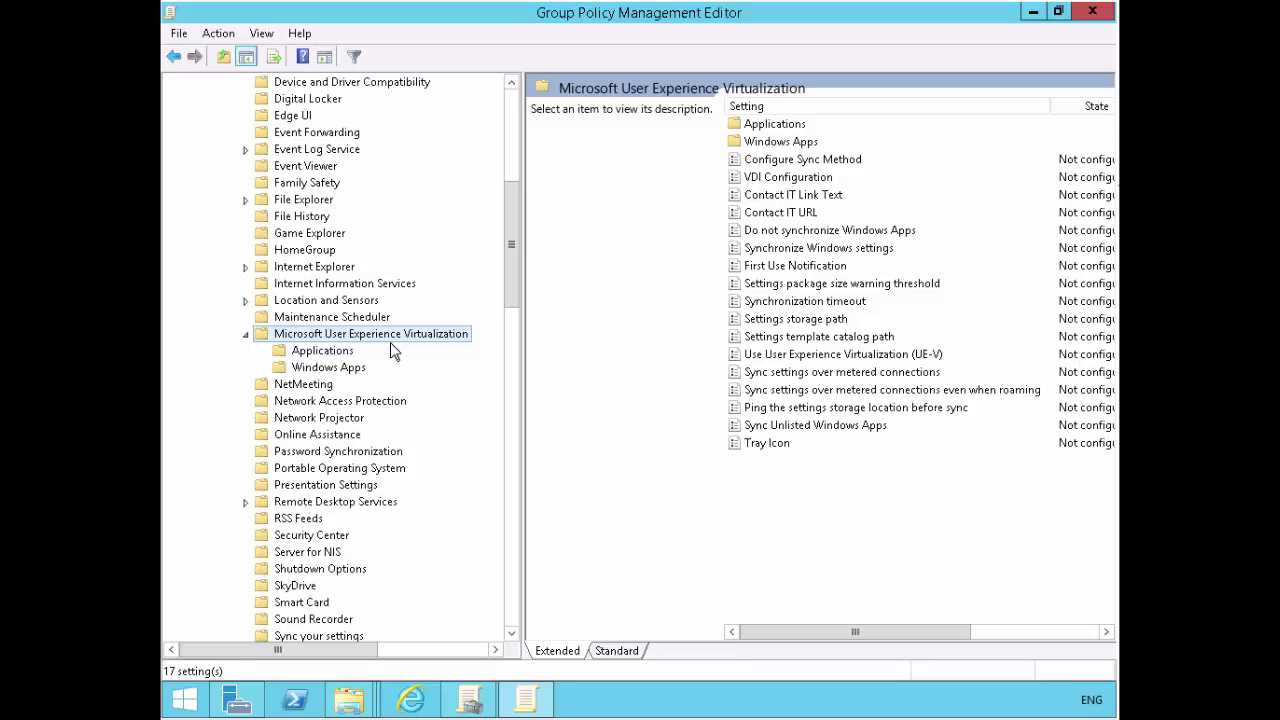
left_click(770, 341)
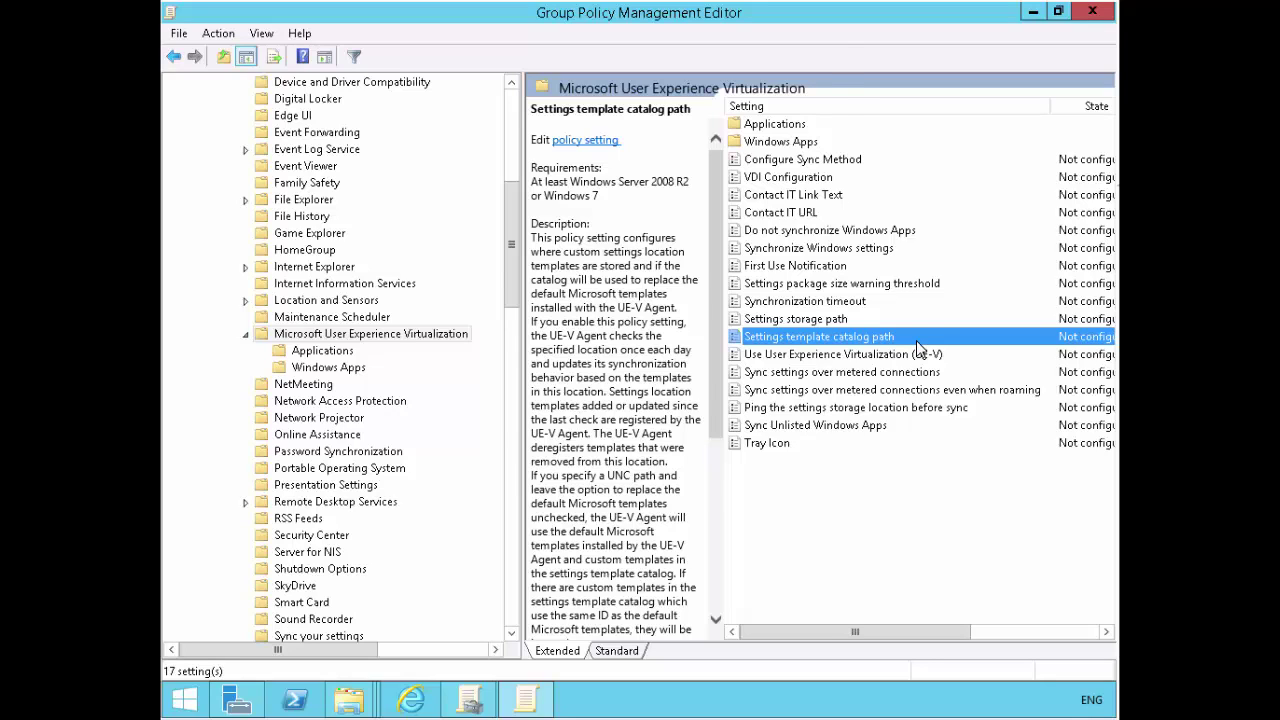
- Open Settings template catalog path, enable it, and enter \\lon-dc1\UevTemplates
double_click(916, 340)
left_click(222, 150)
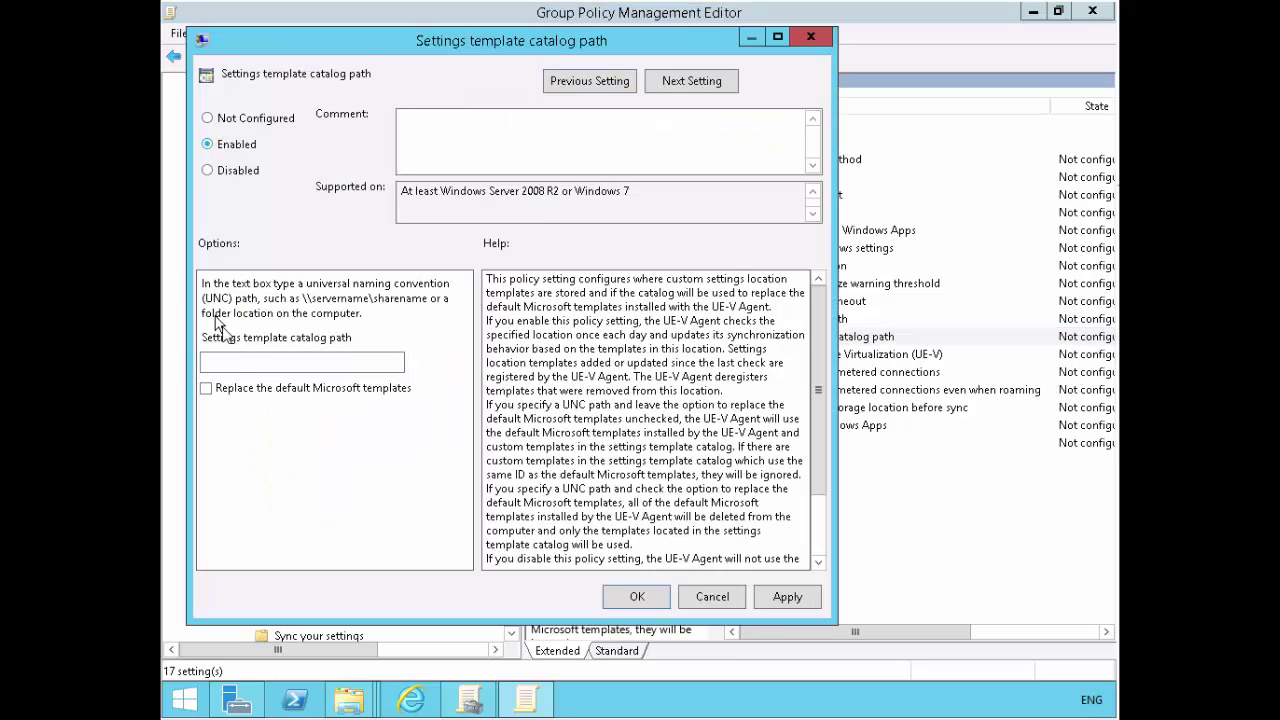
left_click(246, 364)
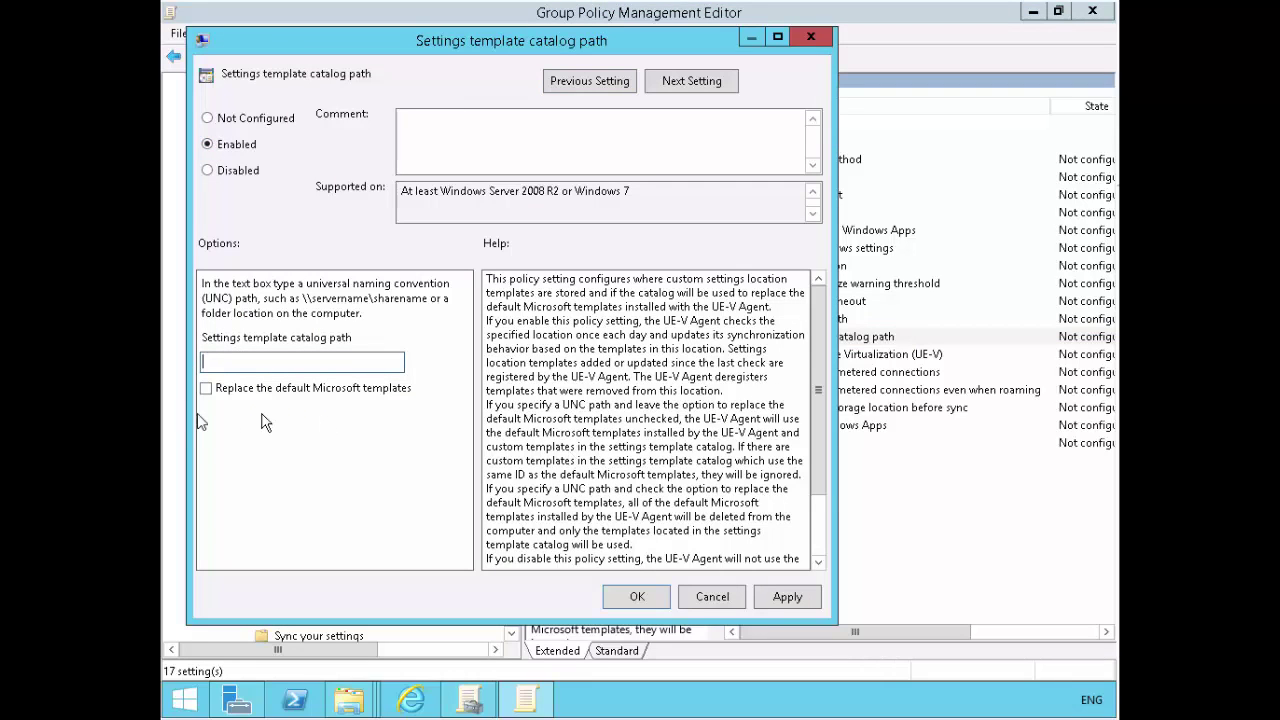
type("\\\\lon-dc1\\UevTemplates")
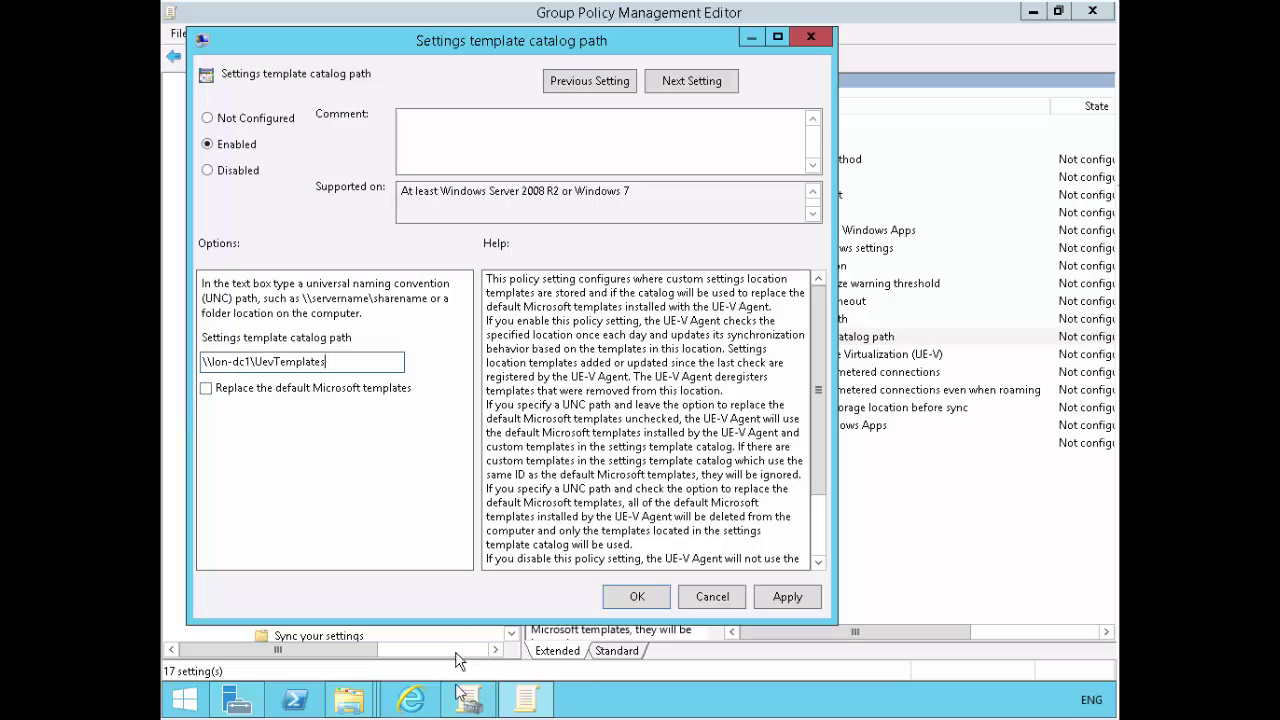
- Check the UEVTemplates folder in Explorer, then apply and close the policy dialog
mouse_move(335, 707)
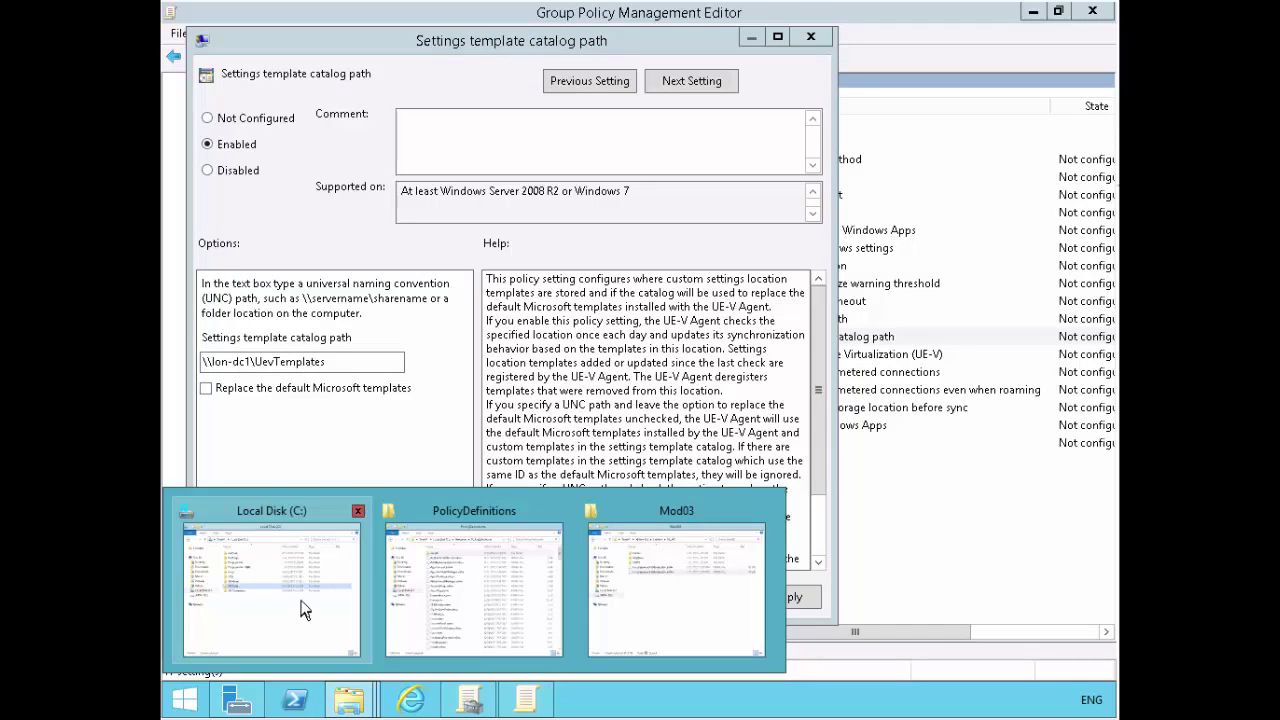
left_click(302, 606)
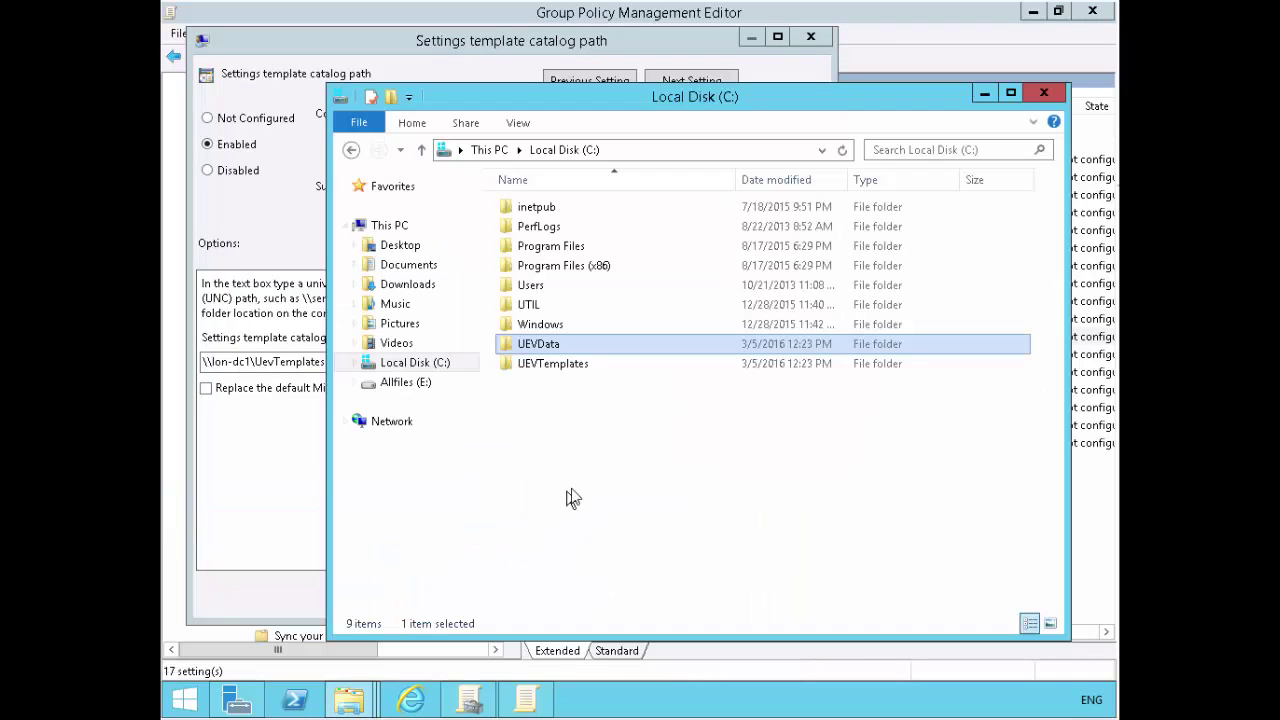
left_click(292, 472)
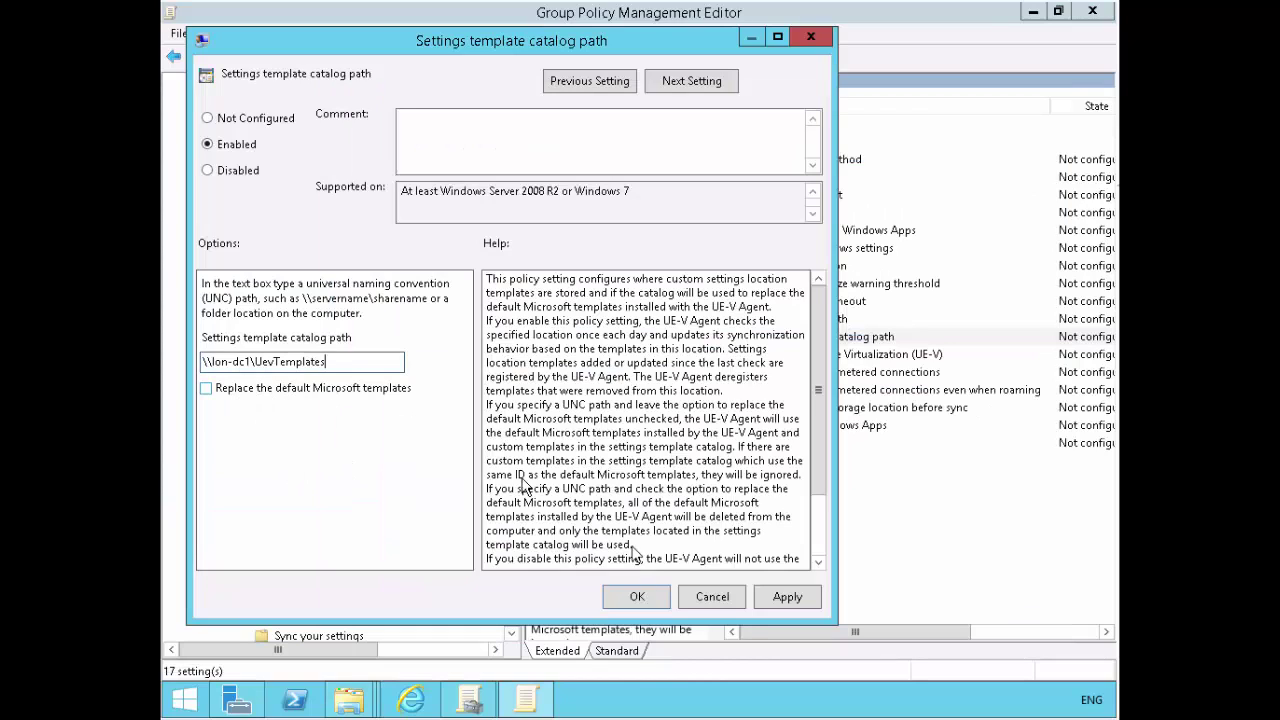
left_click(785, 604)
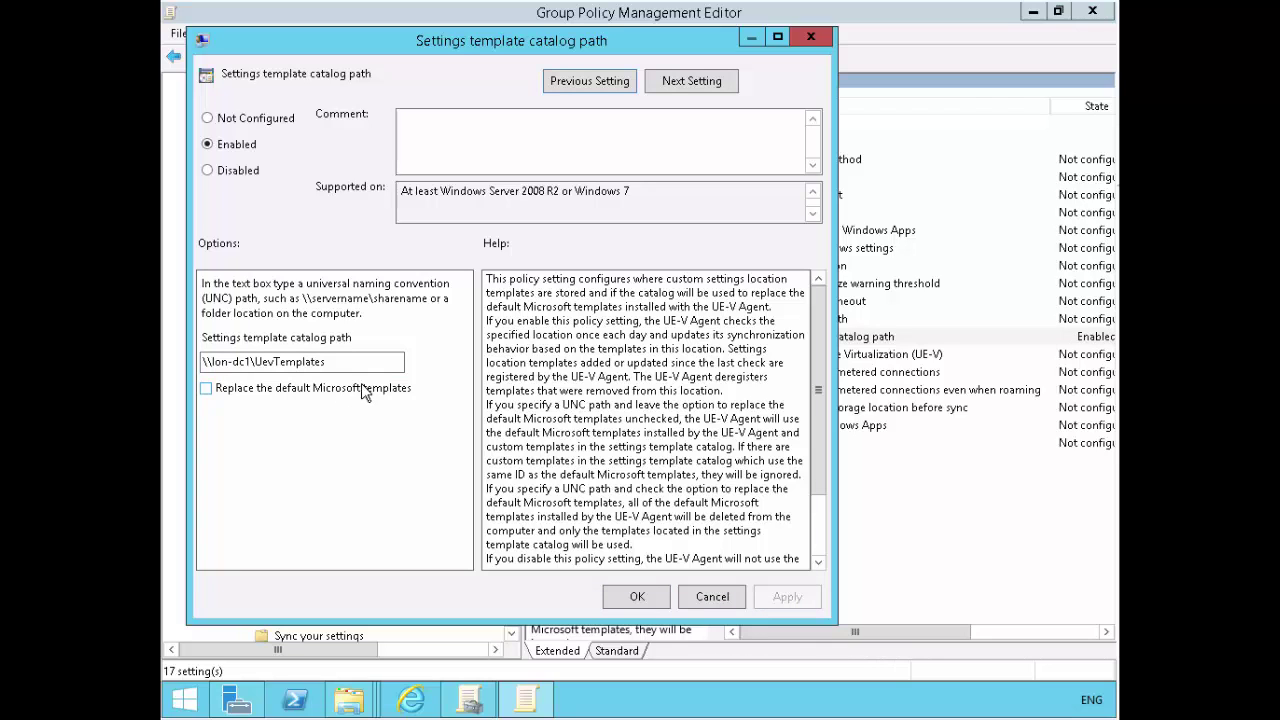
left_click(817, 506)
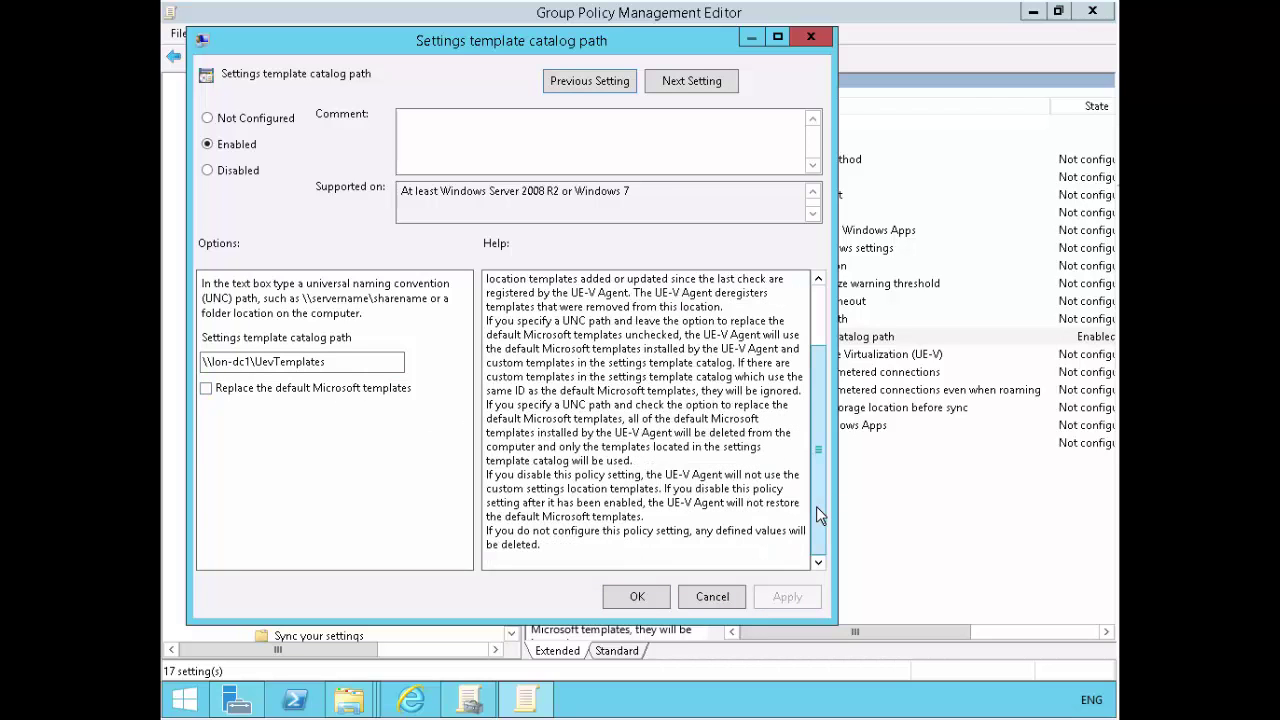
scroll(813, 460, "up", 2)
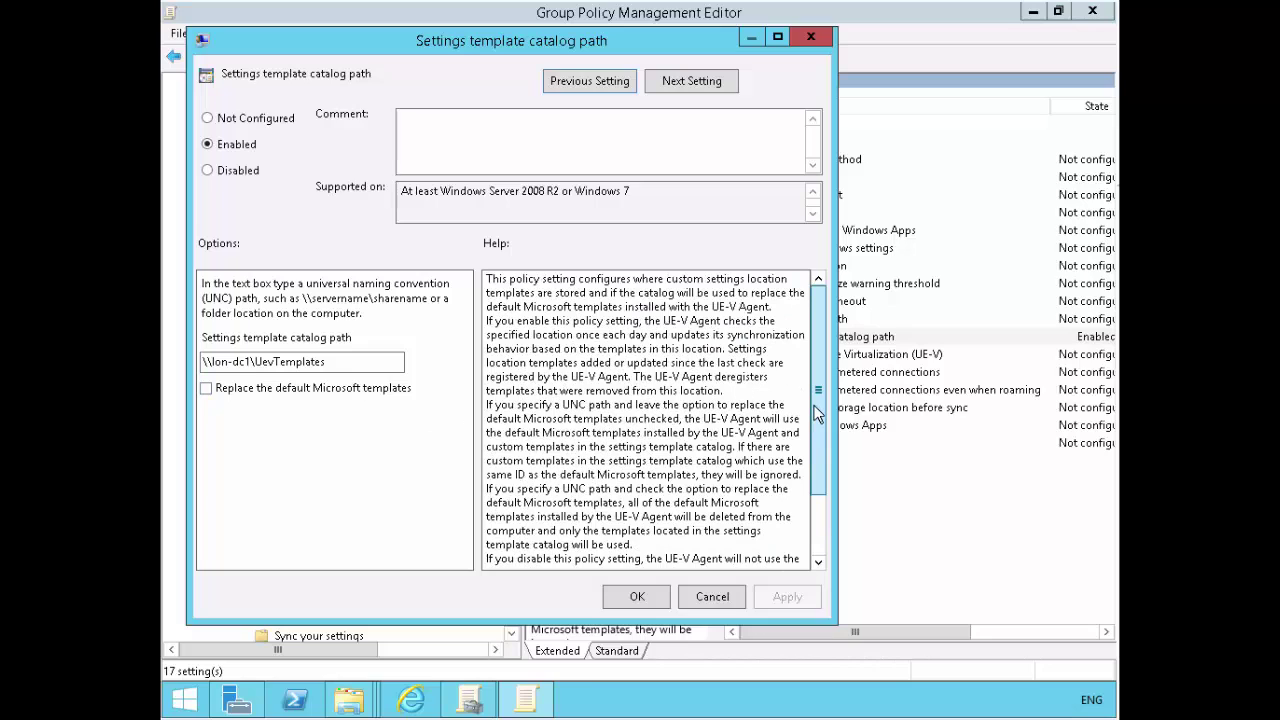
left_click(637, 597)
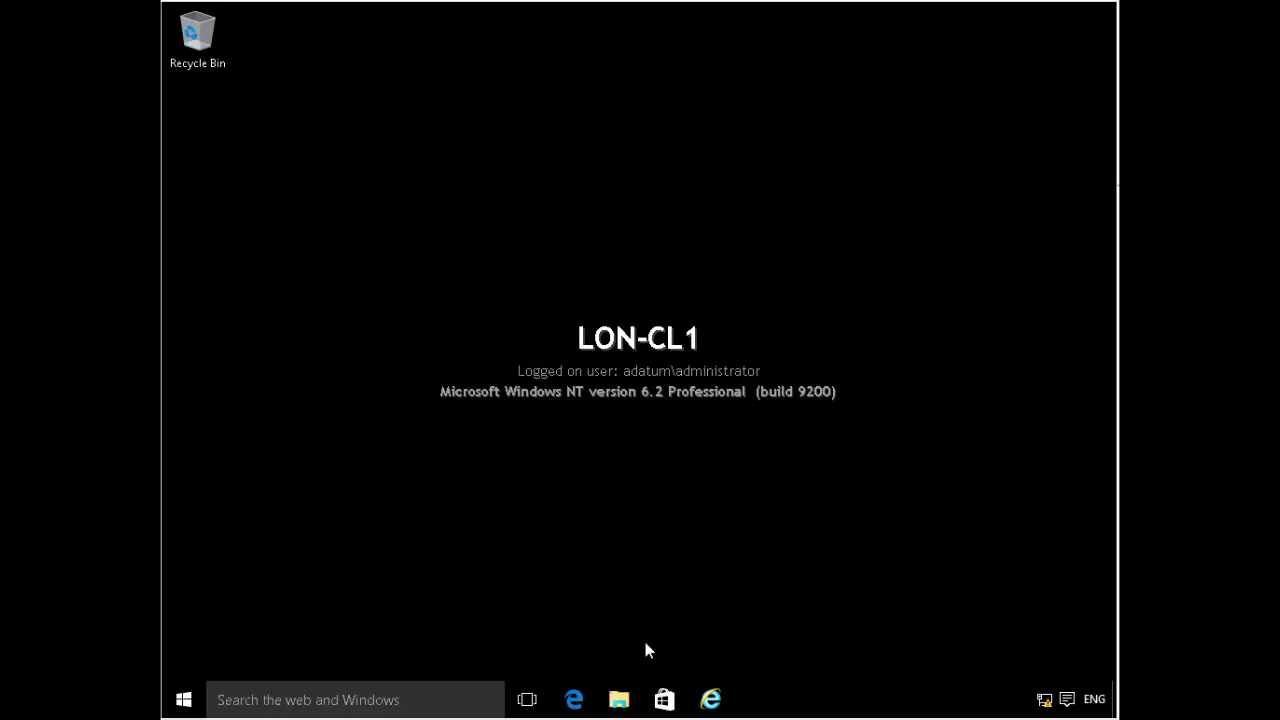
- Open File Explorer at Quick access on LON-CL1 with Win+E
key("super+e")
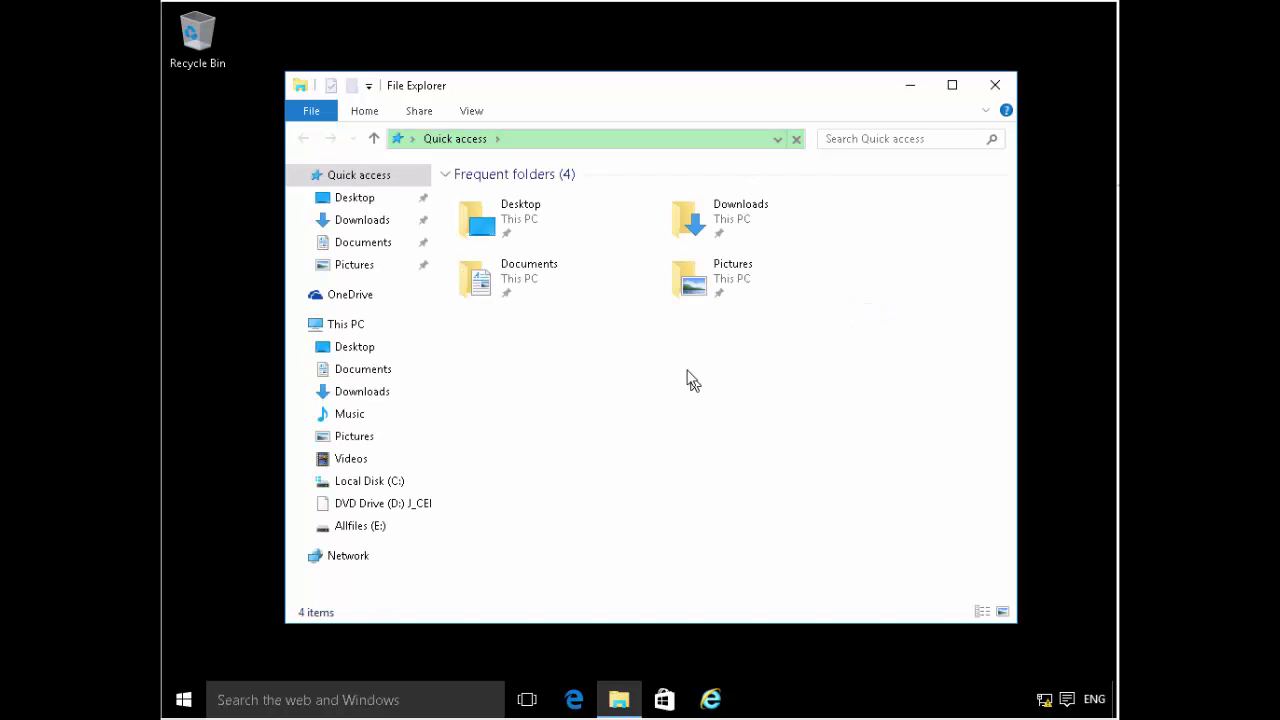
- Browse from This PC to the C:\Labfiles\Mod03\AnyCPU folder
left_click(362, 526)
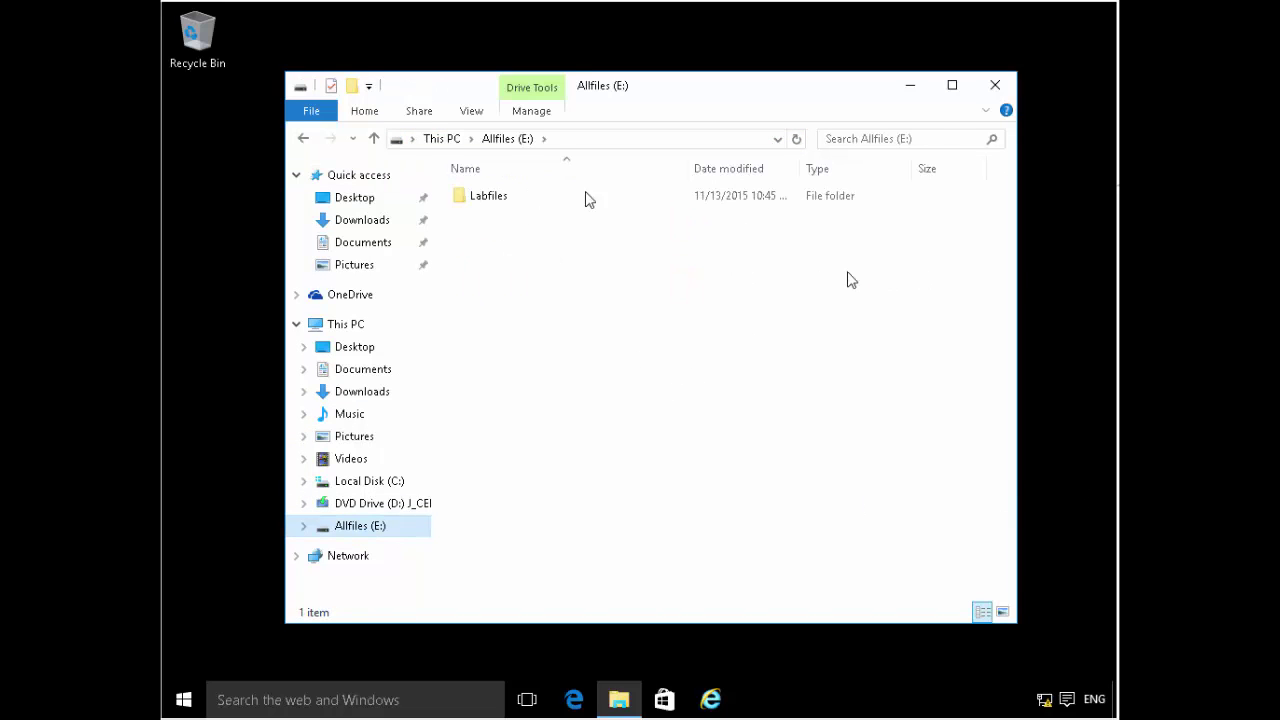
left_click(469, 140)
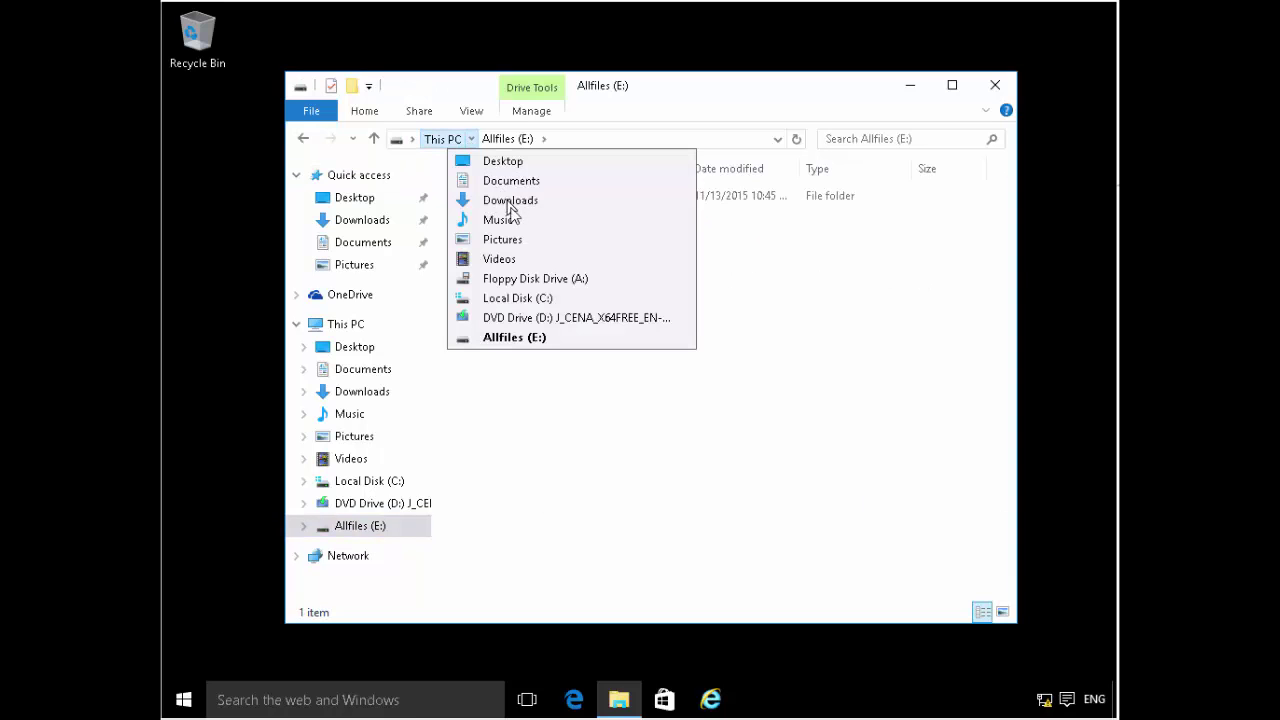
left_click(537, 298)
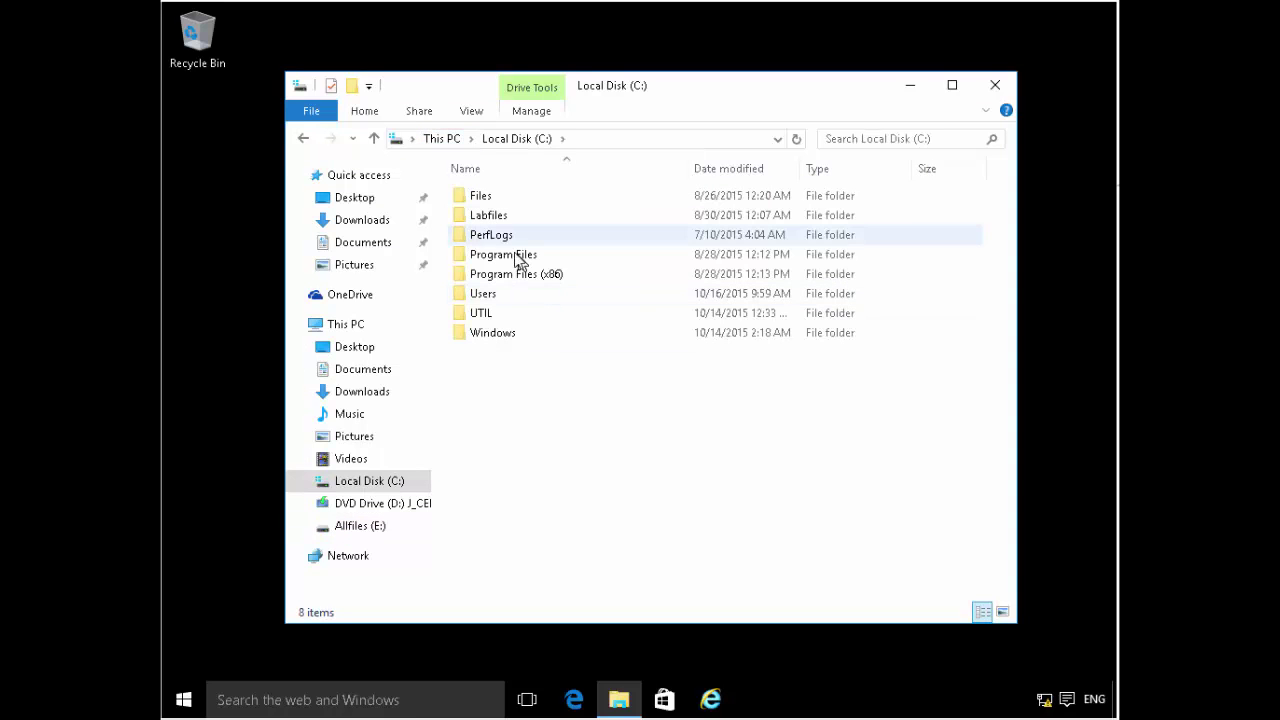
left_click(504, 216)
double_click(505, 222)
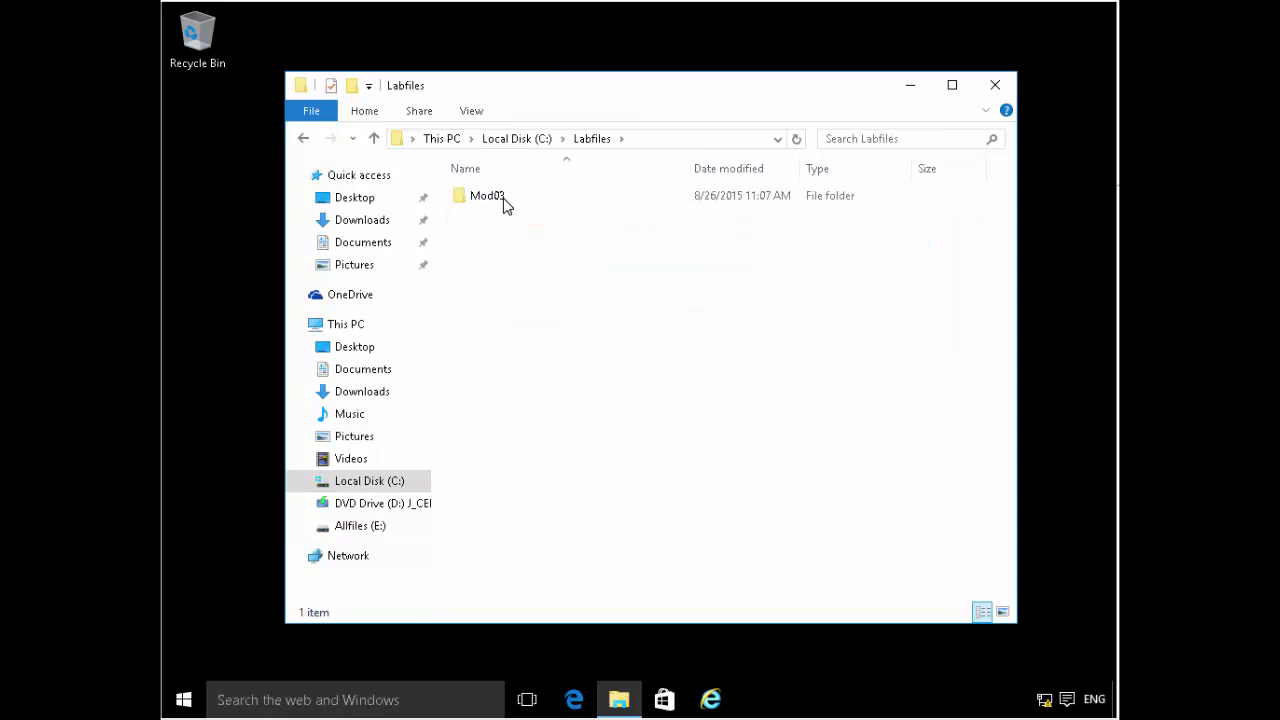
double_click(505, 202)
double_click(504, 204)
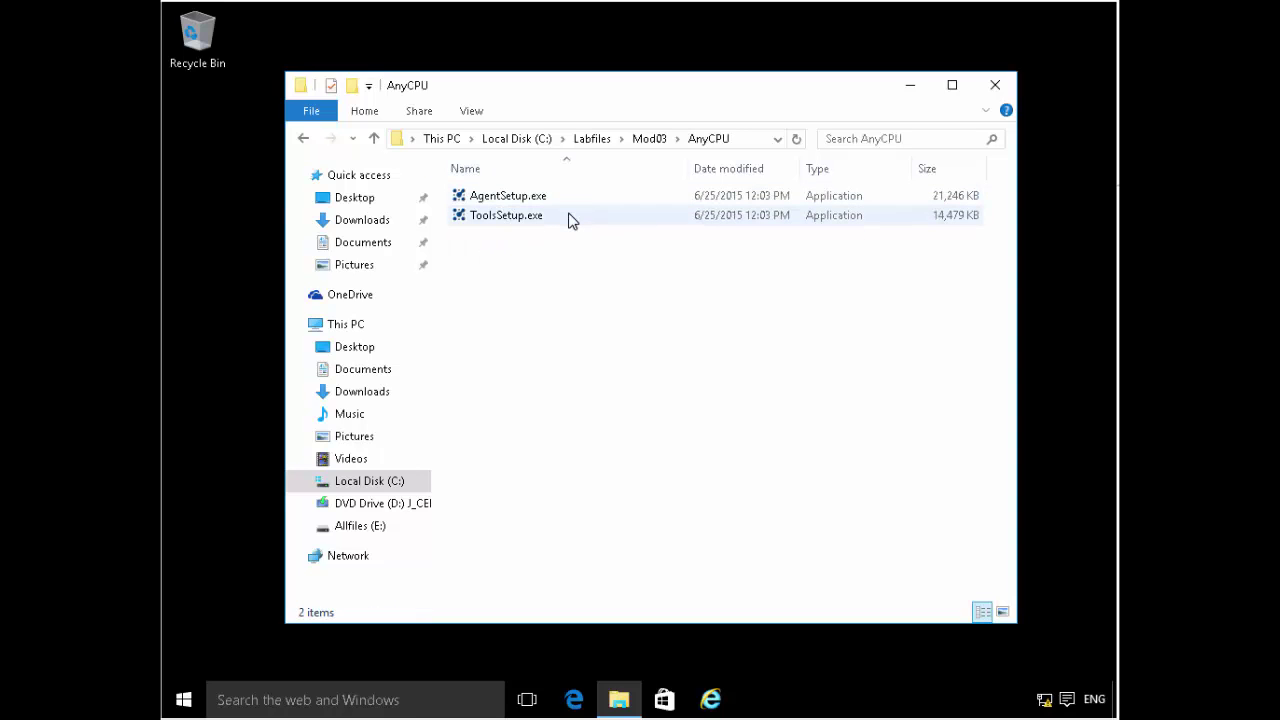
- Launch AgentSetup.exe from the AnyCPU folder
mouse_move(572, 220)
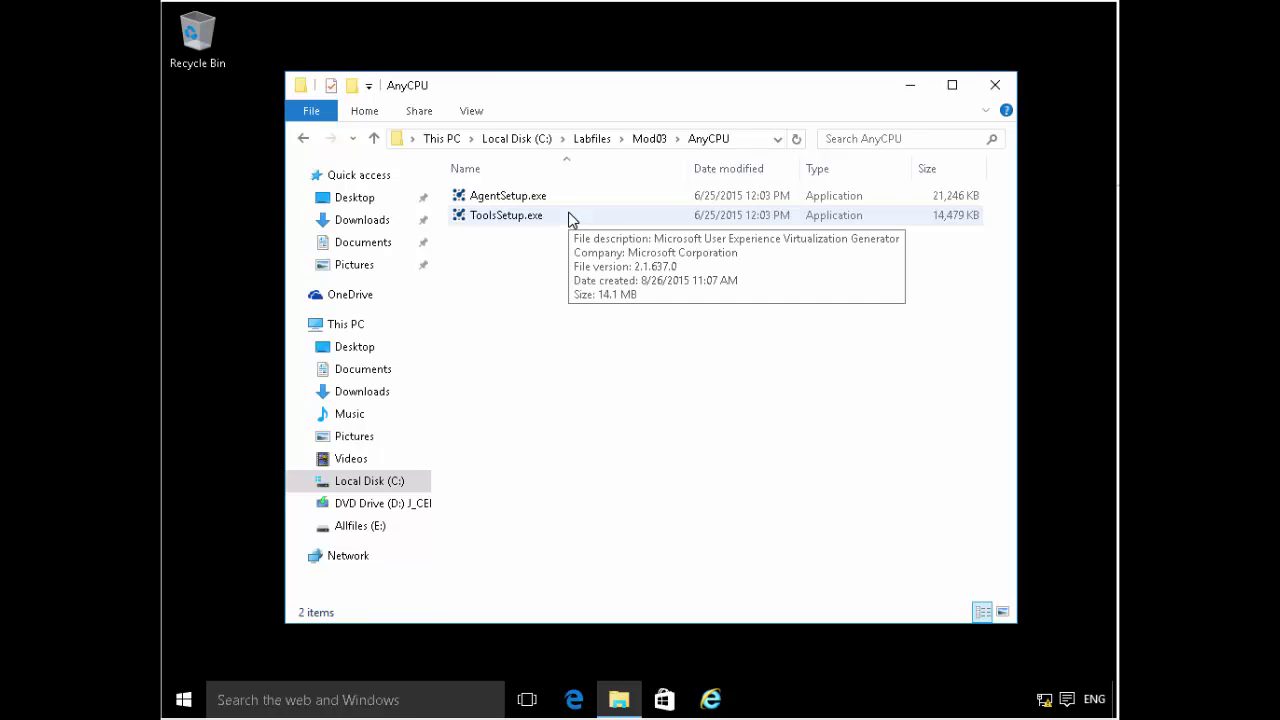
left_click(555, 200)
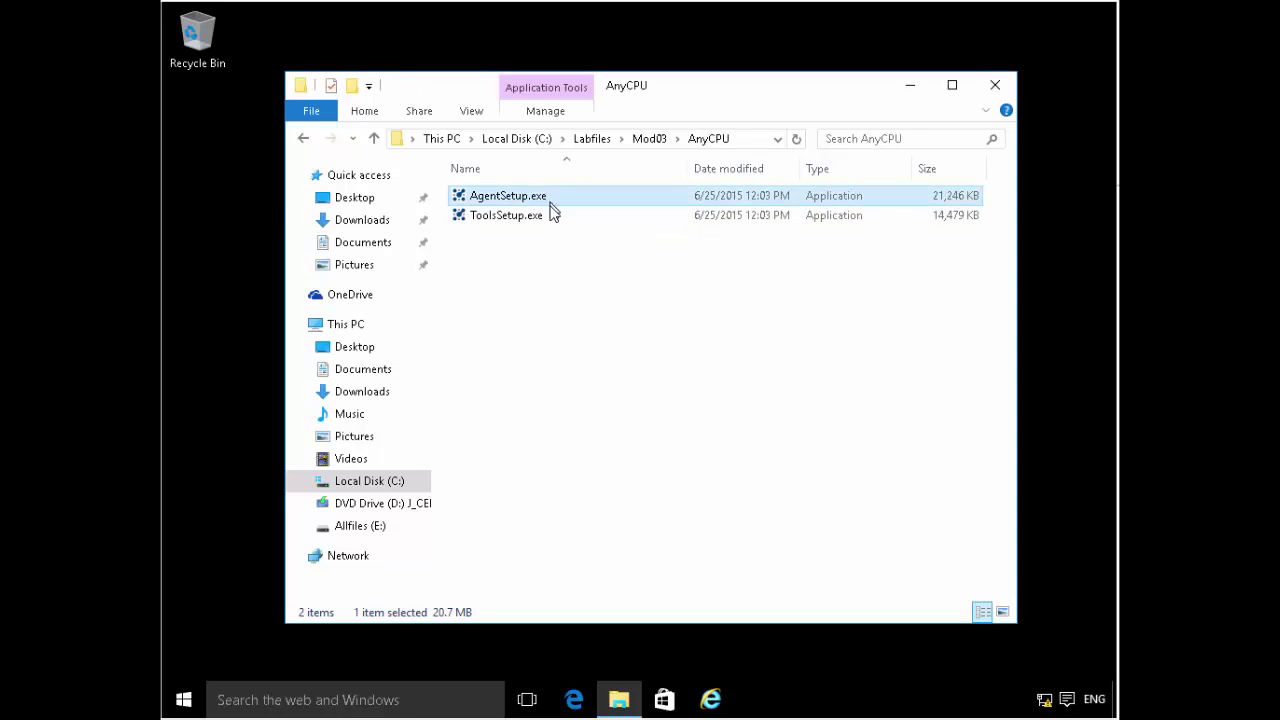
left_click(555, 220)
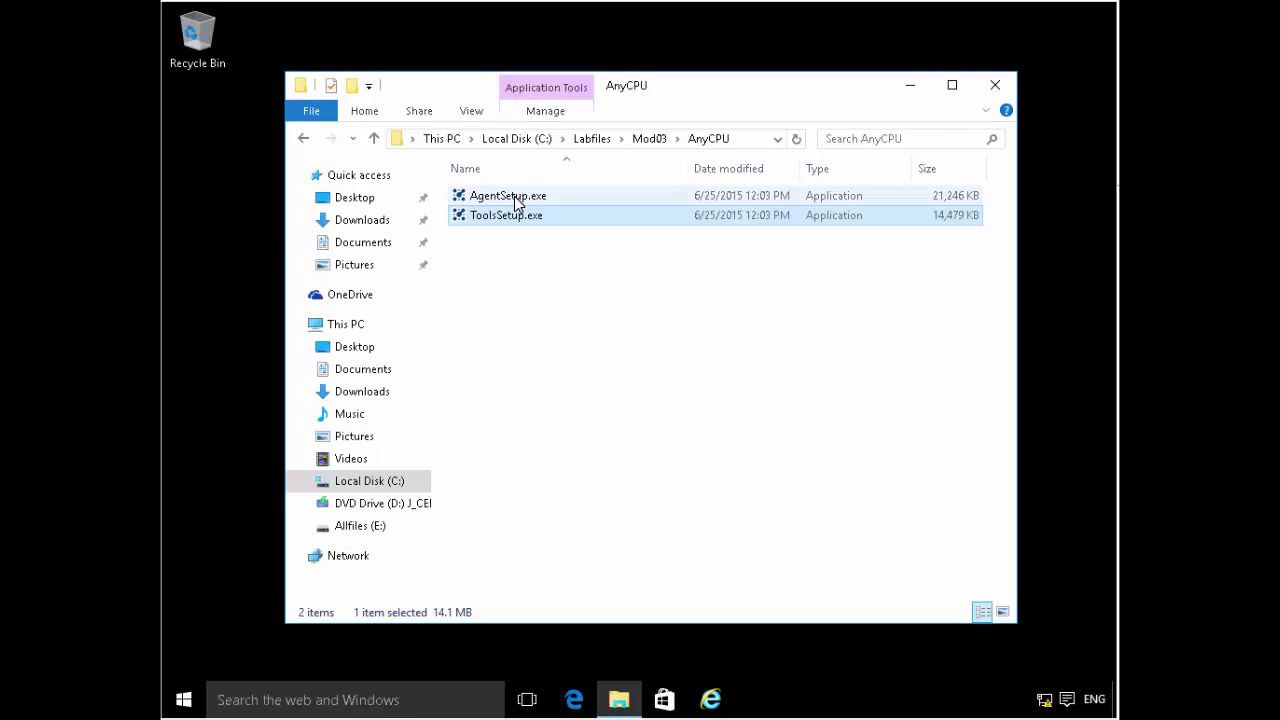
left_click(517, 203)
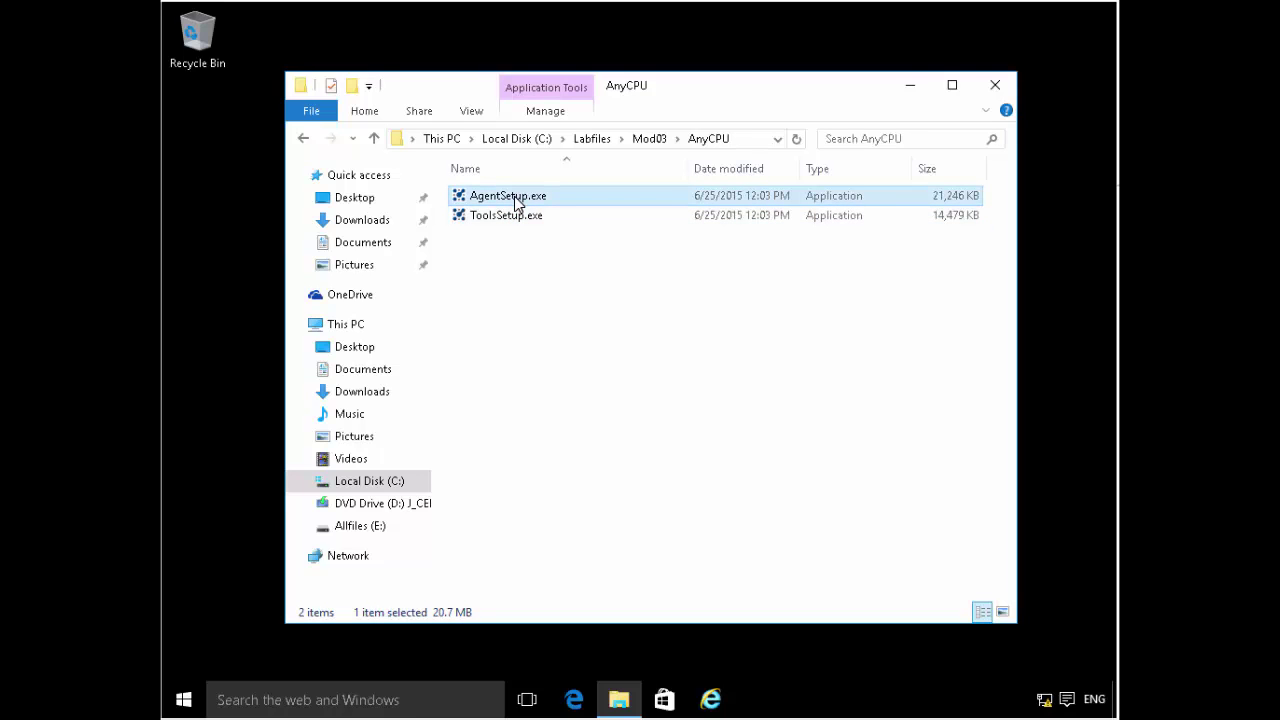
double_click(517, 199)
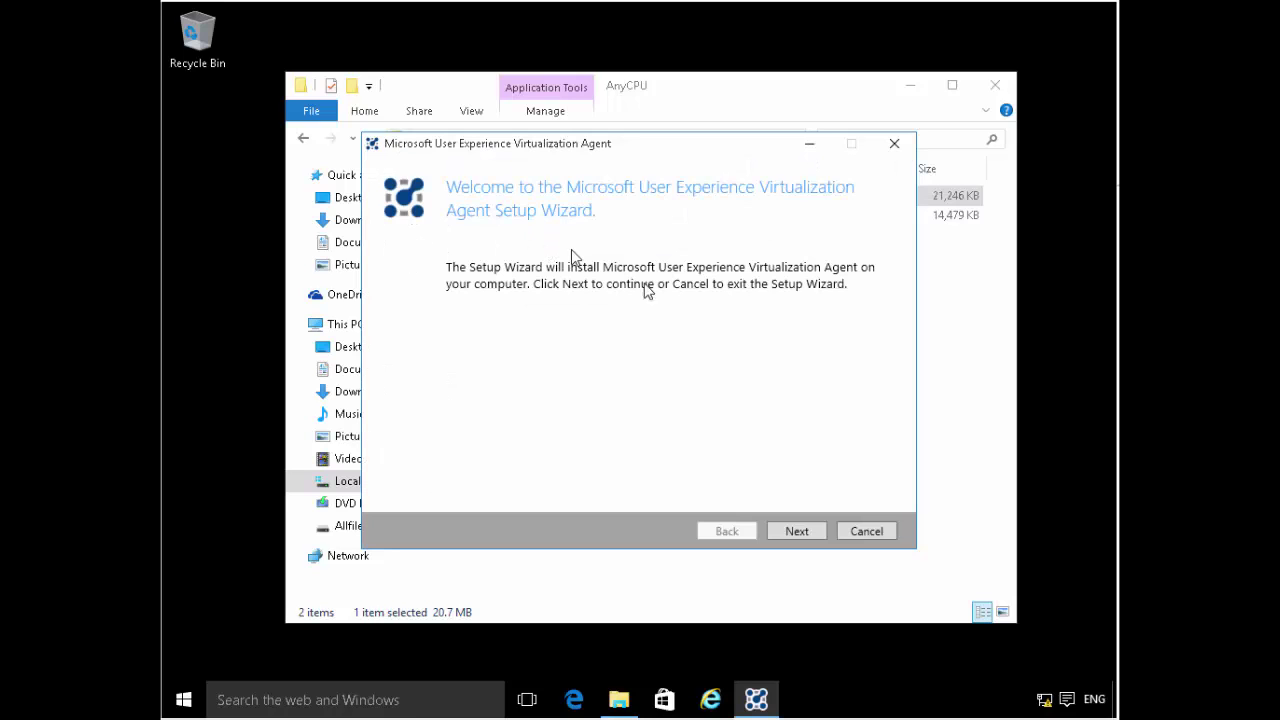
- Accept the licence, choose Do not use Microsoft Update and Do not join the program
left_click(800, 531)
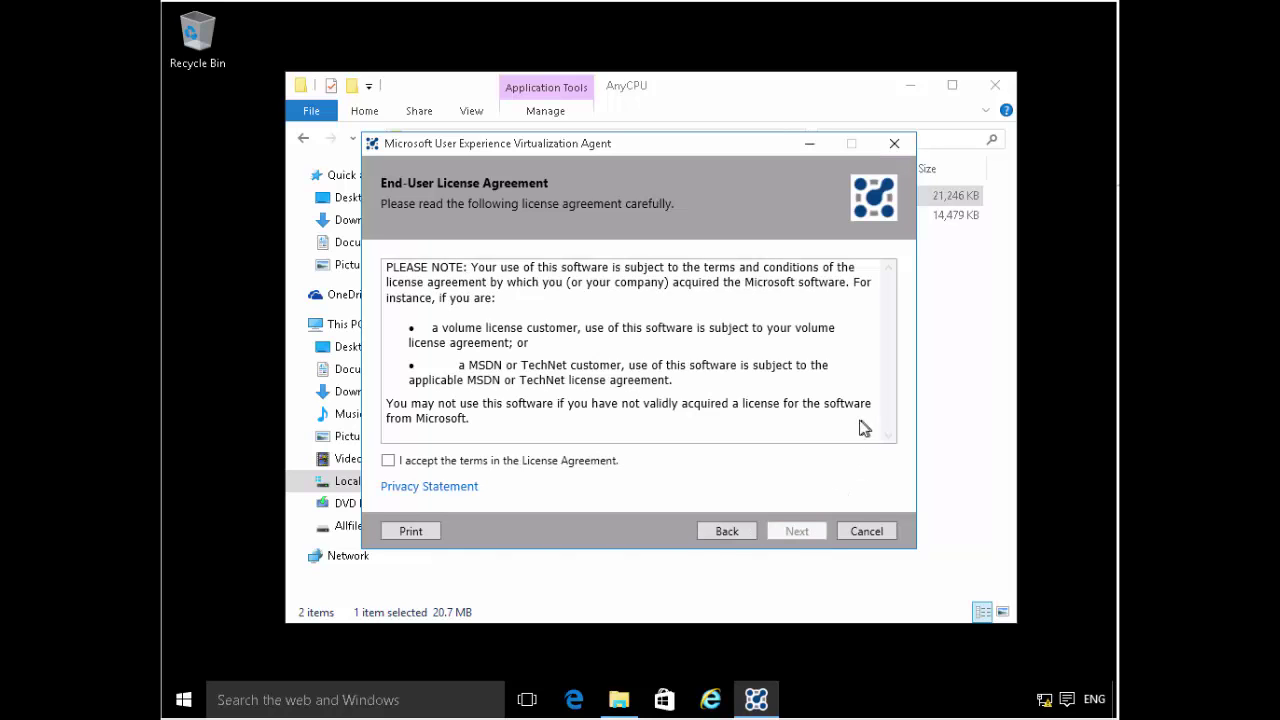
left_click(389, 465)
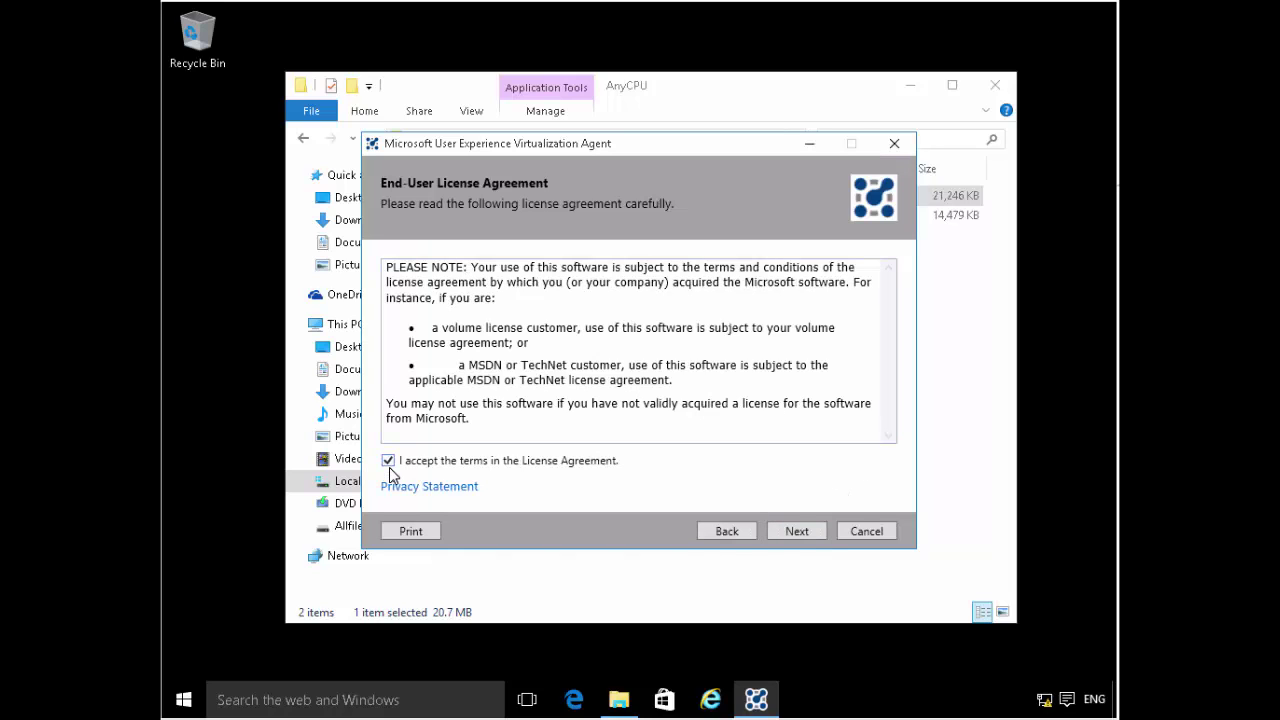
left_click(800, 531)
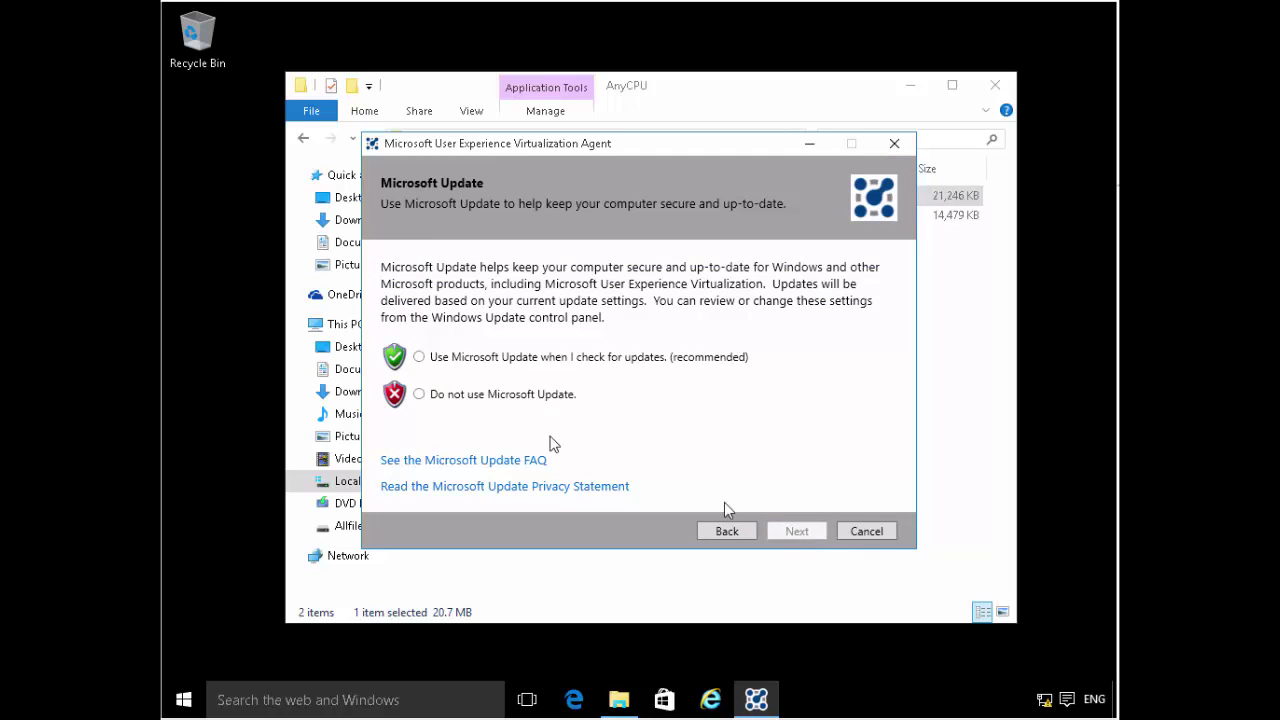
left_click(513, 395)
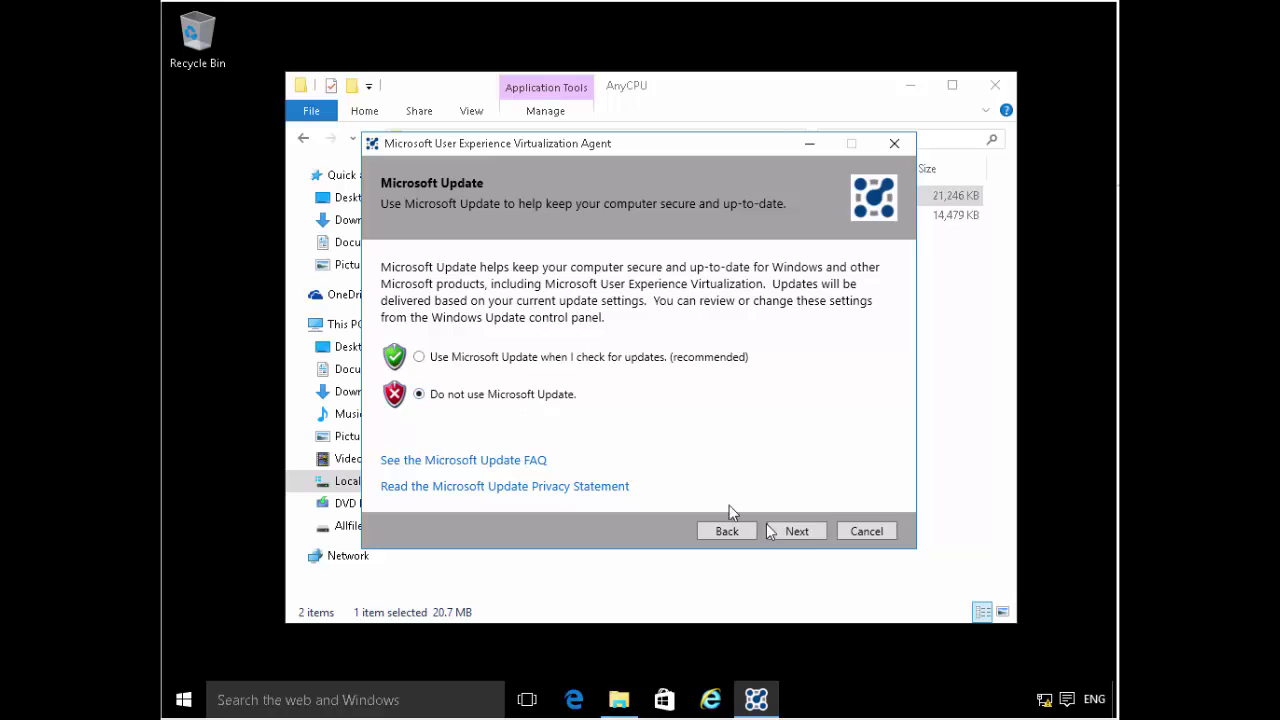
left_click(785, 531)
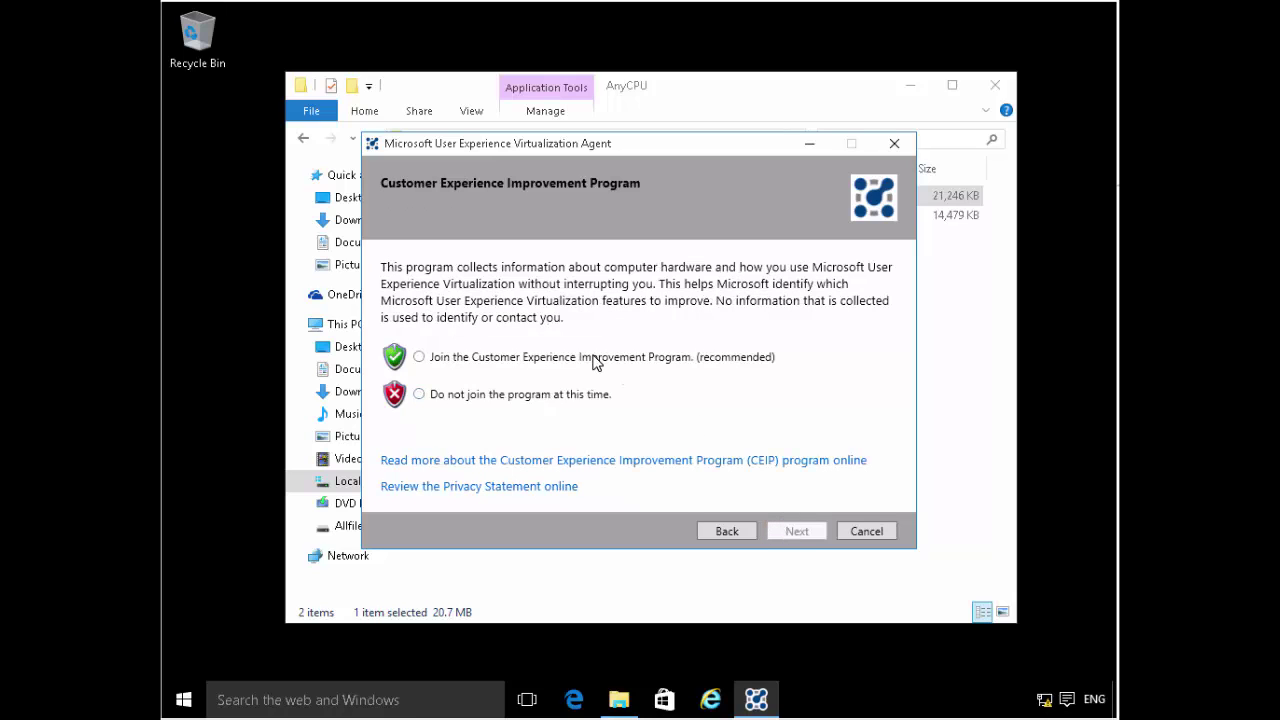
left_click(594, 395)
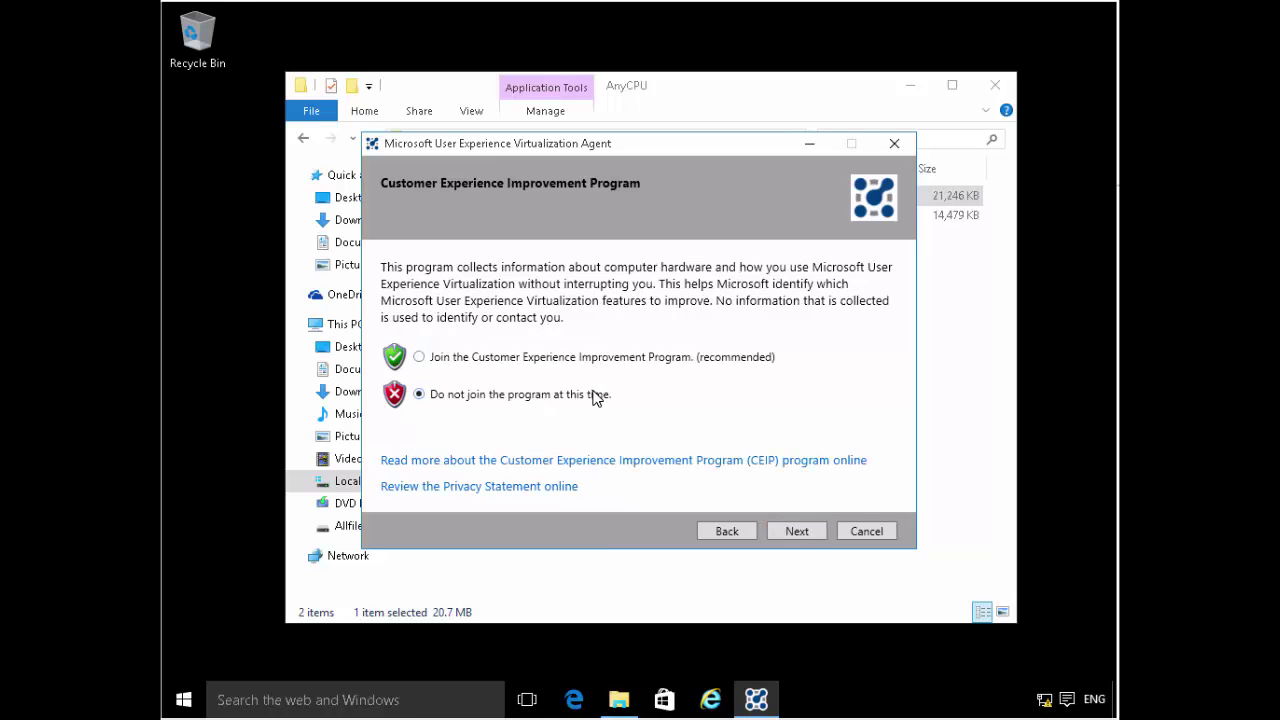
left_click(817, 535)
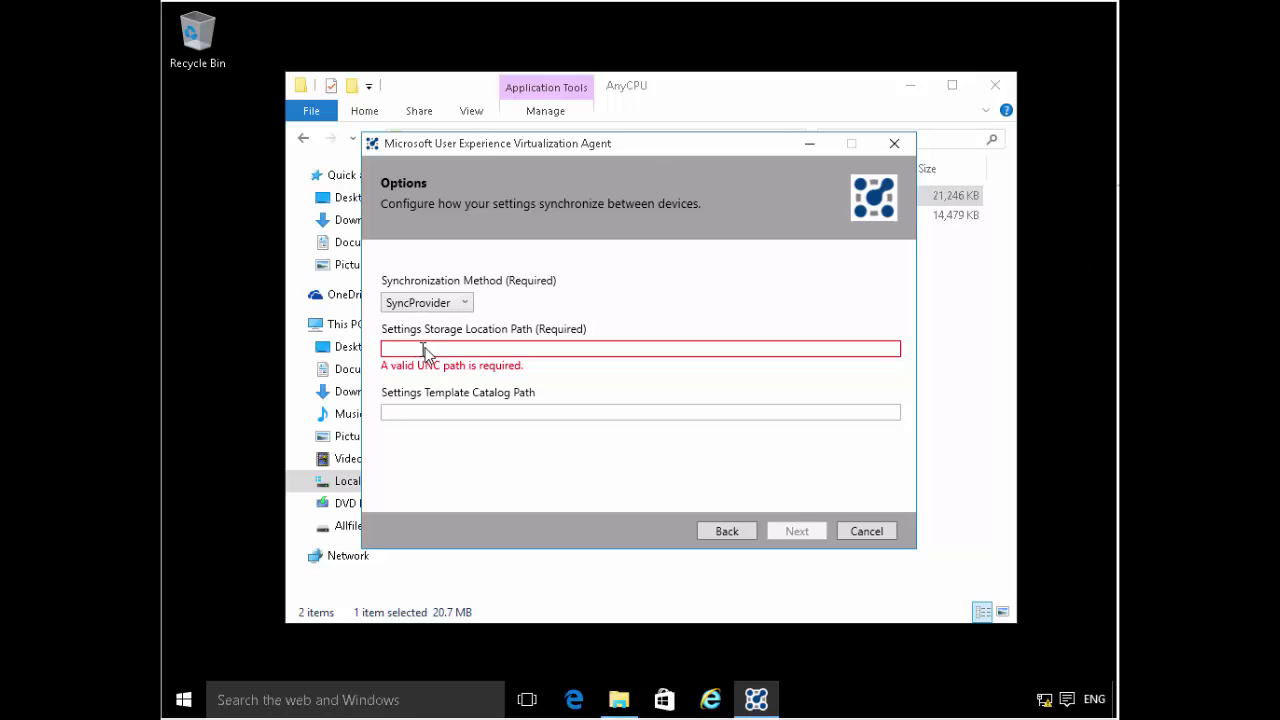
- Enter \\lon-dc1\settings as the Settings Storage Location Path and continue
type("\\\\lon-dc1")
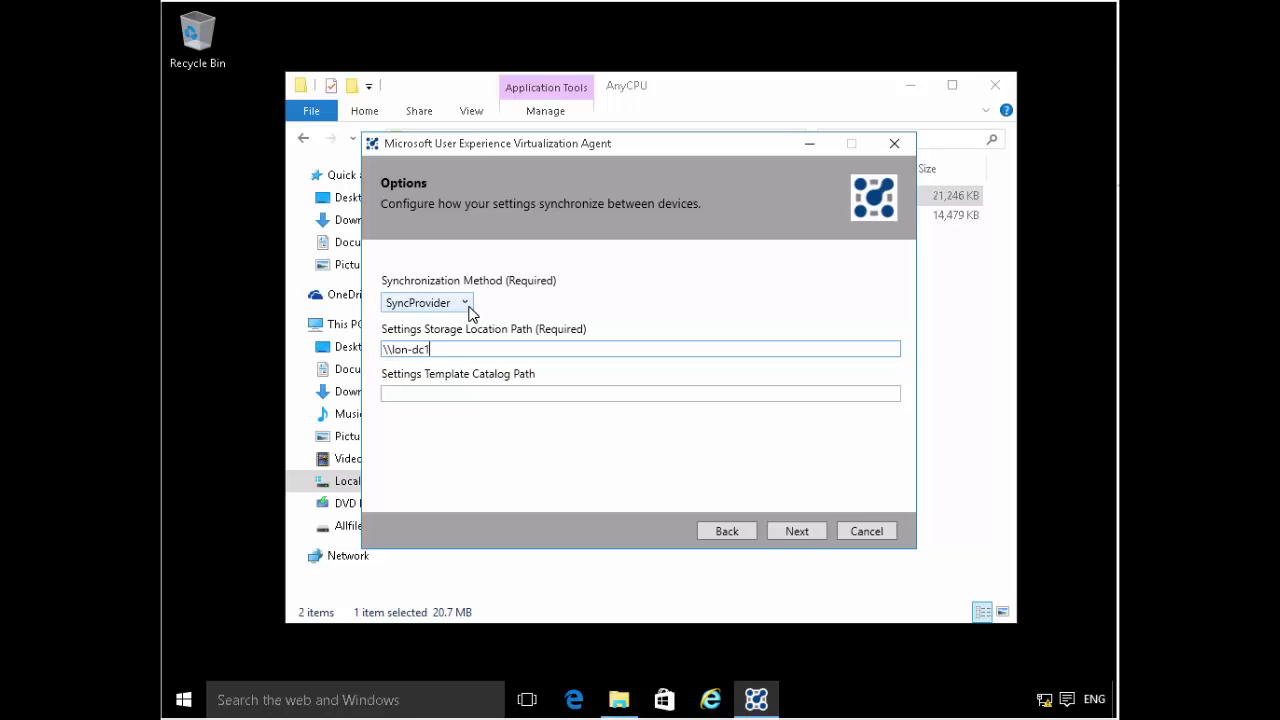
type("\\settings")
left_click(790, 531)
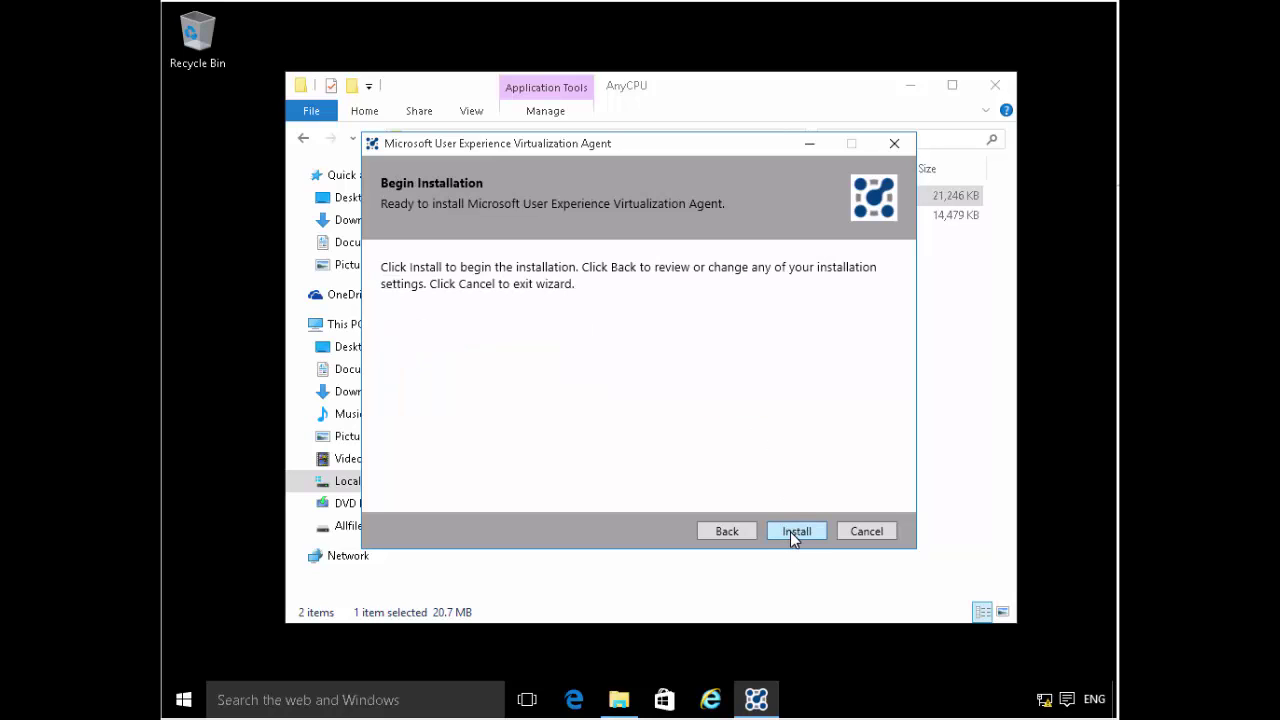
- Install the UE-V Agent, finish the wizard and dismiss the restart prompt
left_click(790, 531)
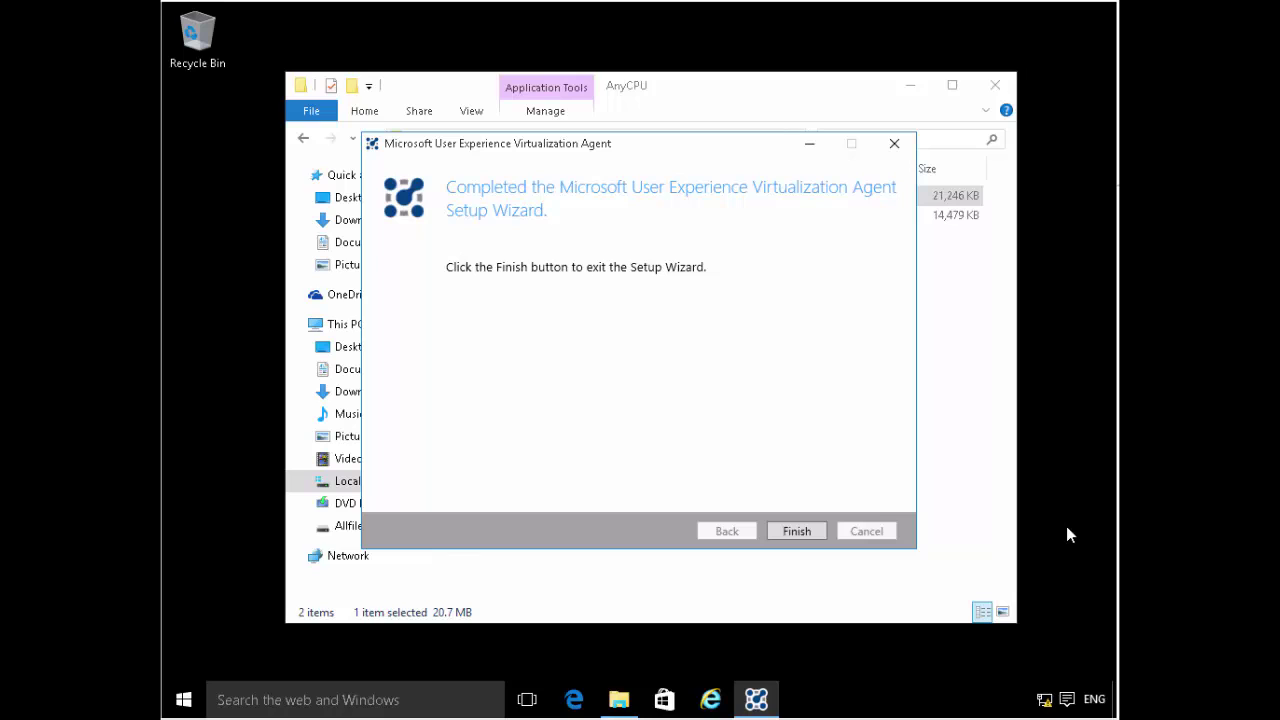
left_click(797, 531)
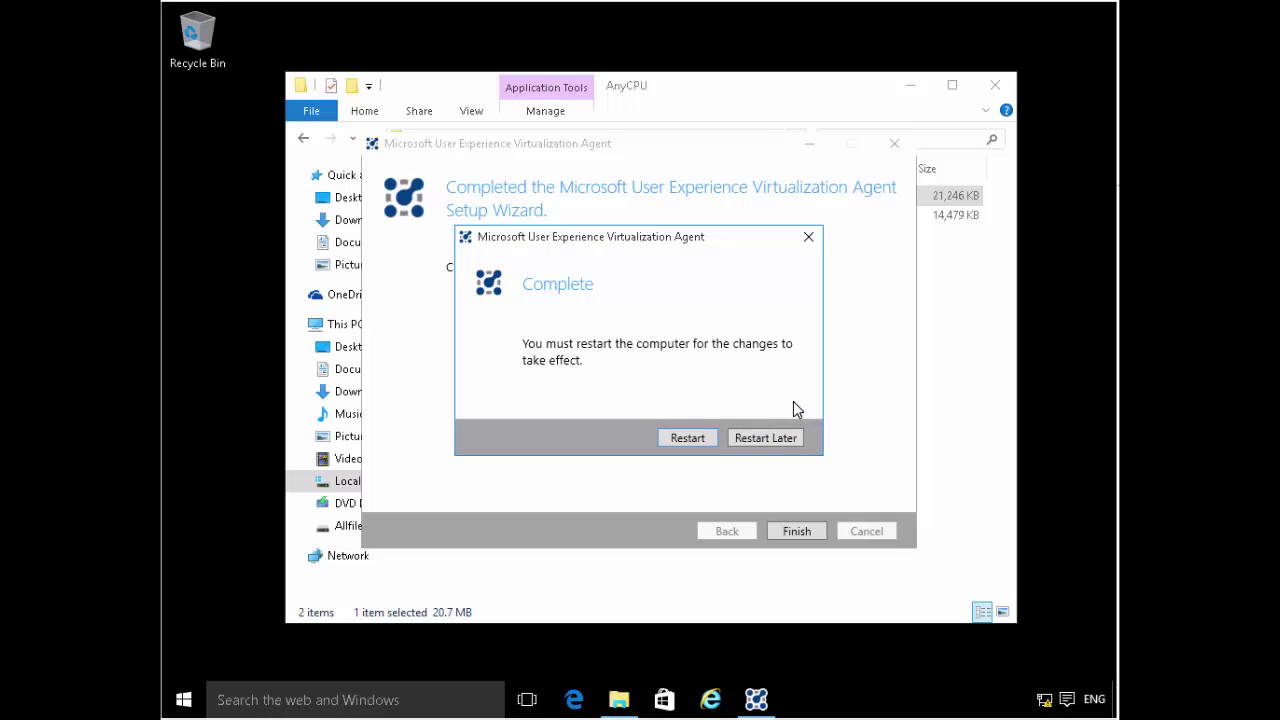
left_click(699, 437)
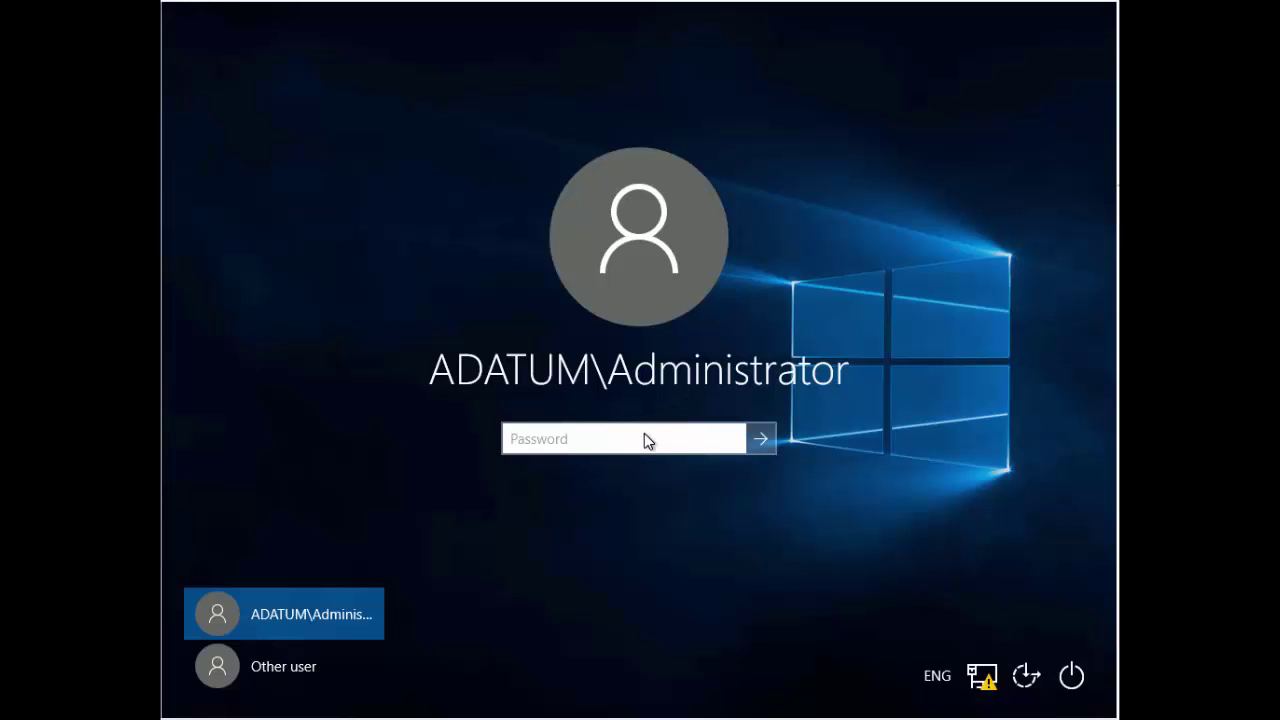
- Sign back in with the account password and select AgentSetup.exe in C:\Labfiles\Mod03\AnyCPU
type("Pa$$w0rd")
key("Return")
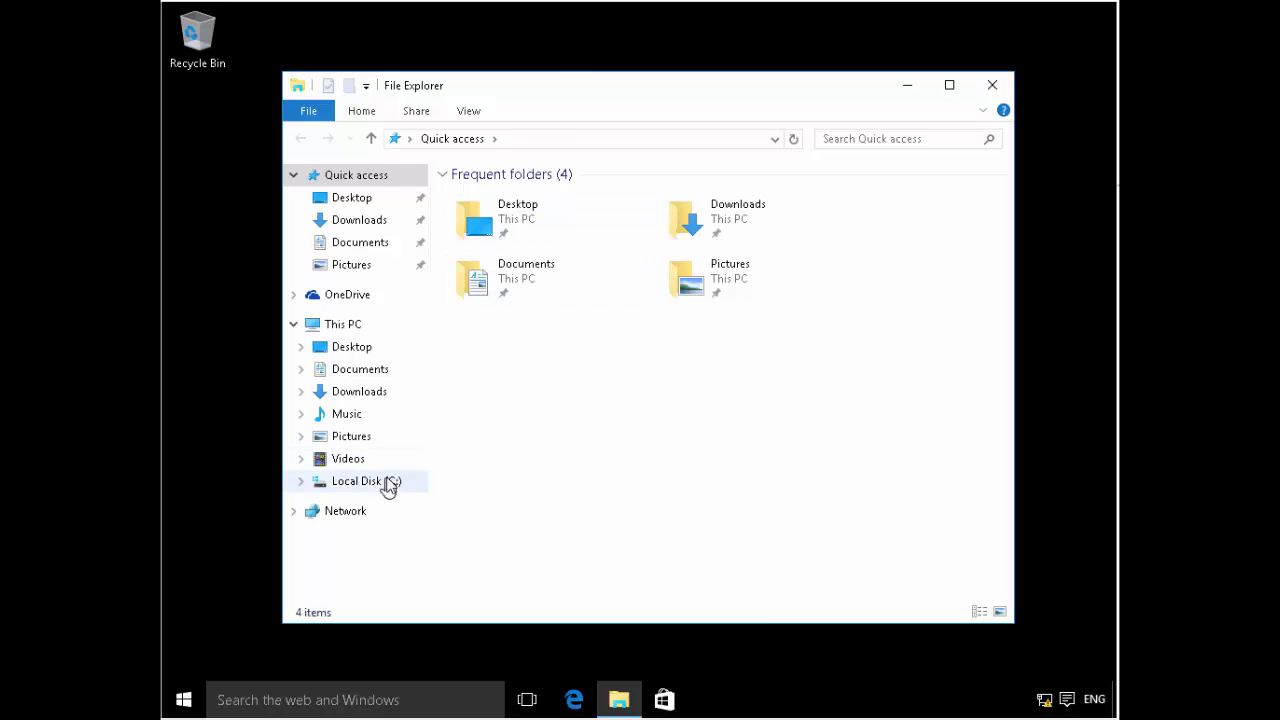
left_click(391, 480)
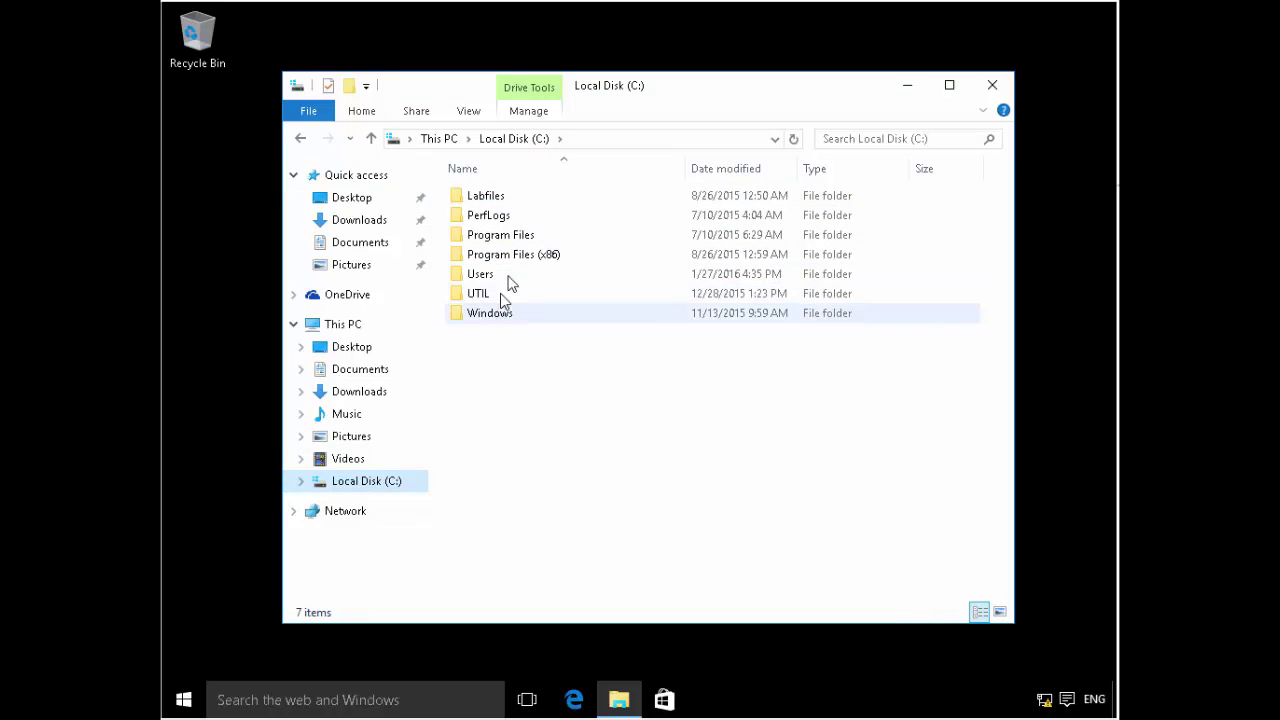
double_click(500, 196)
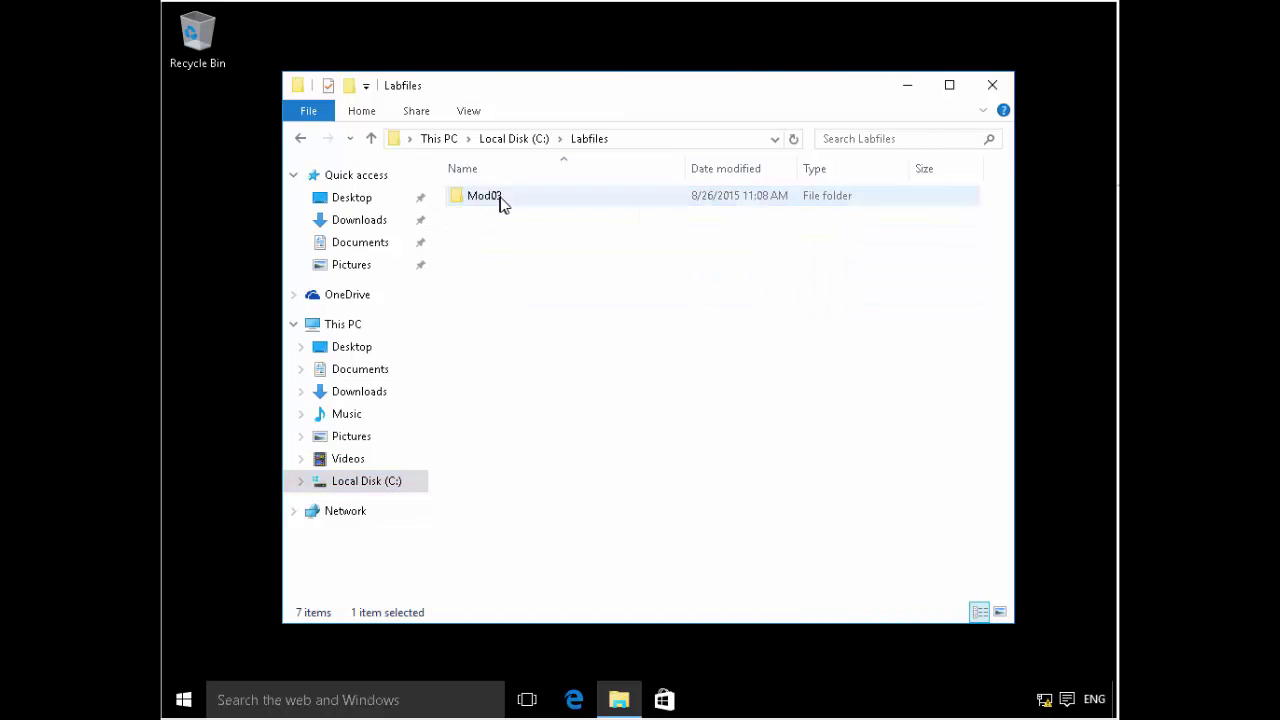
double_click(502, 197)
double_click(503, 199)
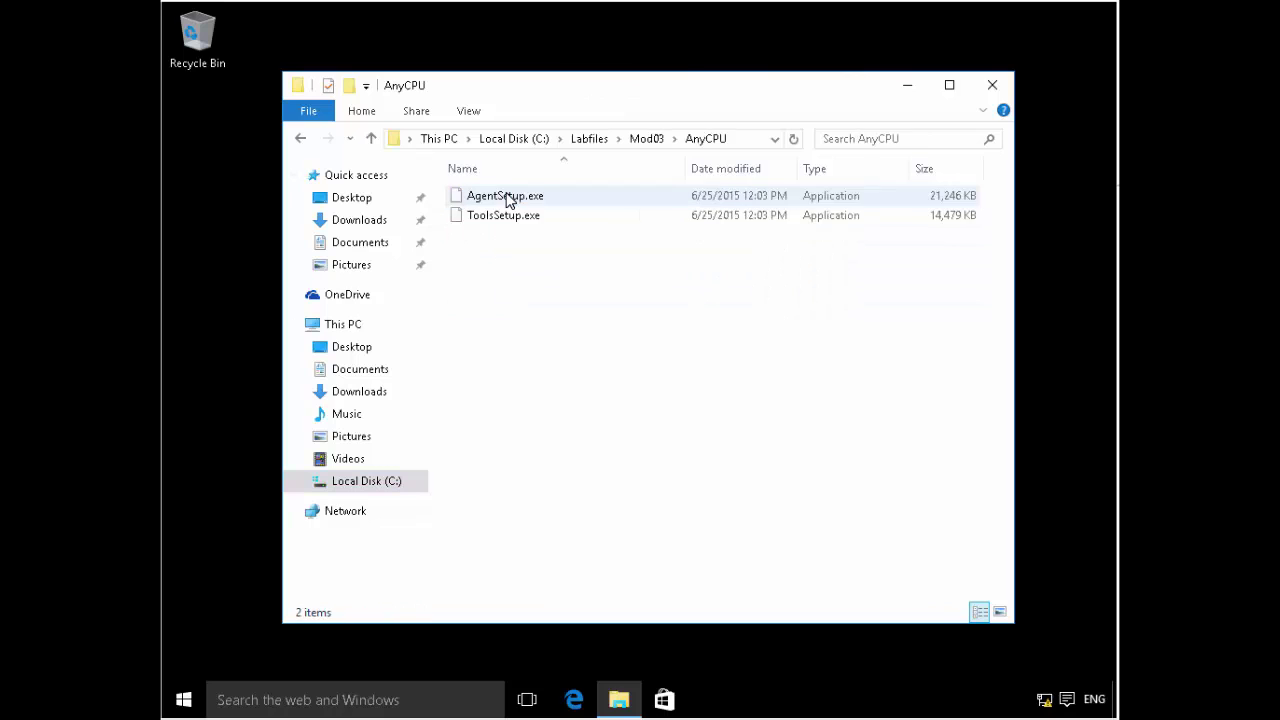
left_click(528, 199)
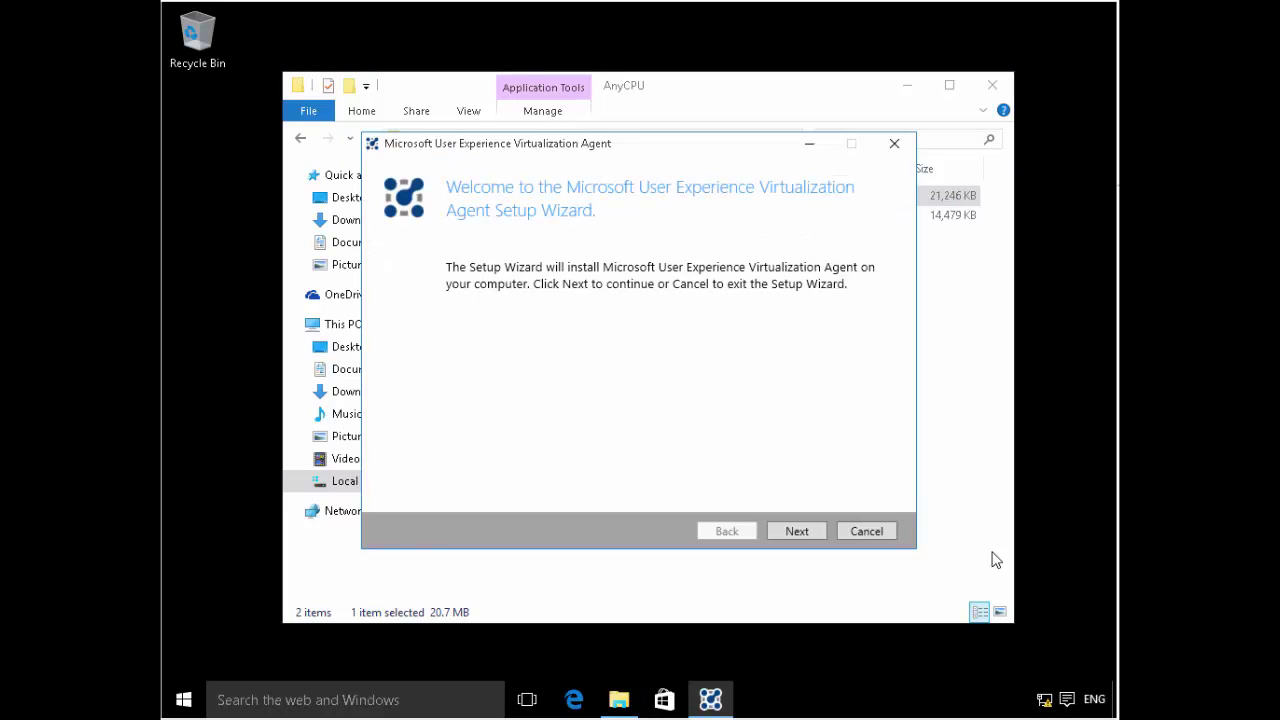
- Accept the licence and decline Microsoft Update and the improvement program
left_click(819, 537)
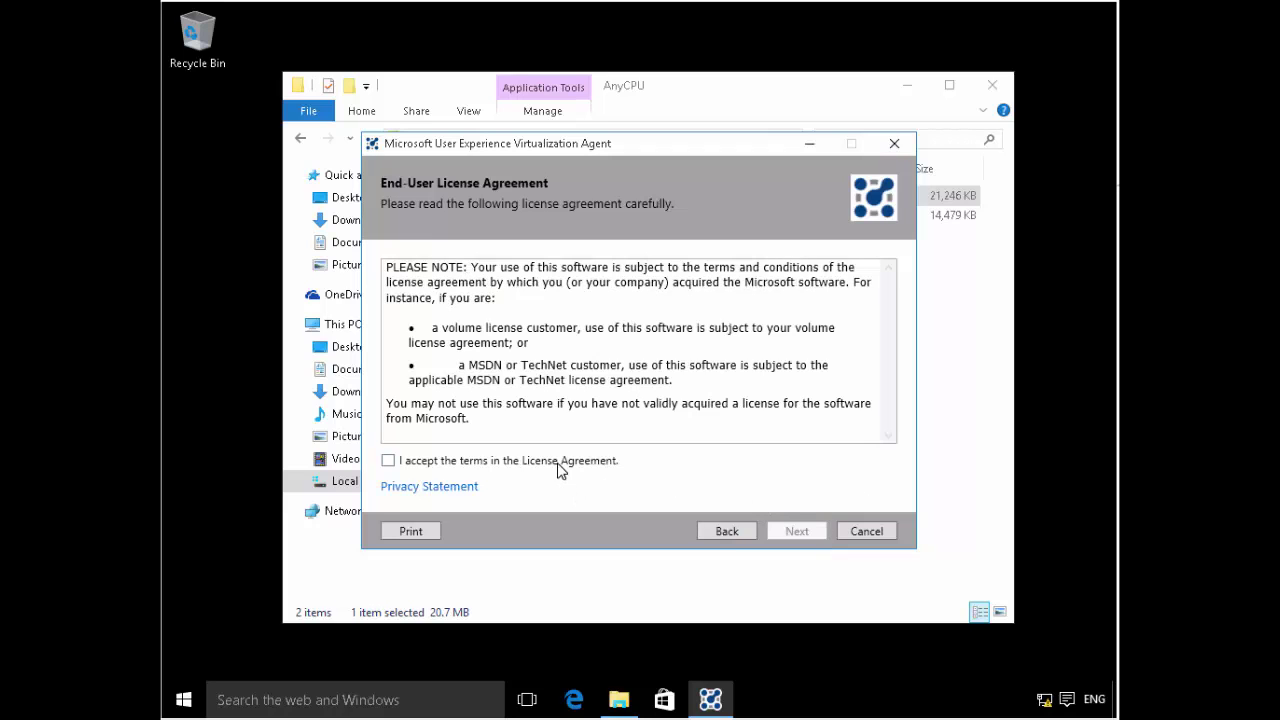
left_click(562, 461)
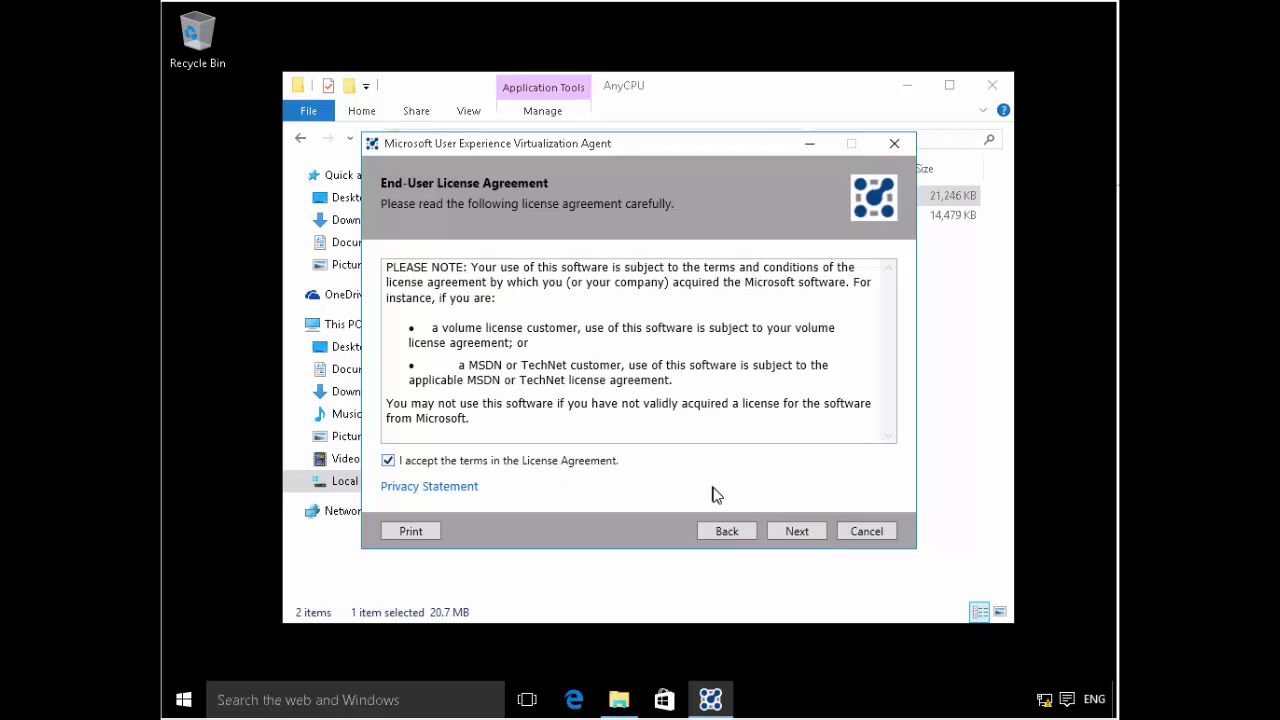
left_click(795, 530)
left_click(545, 396)
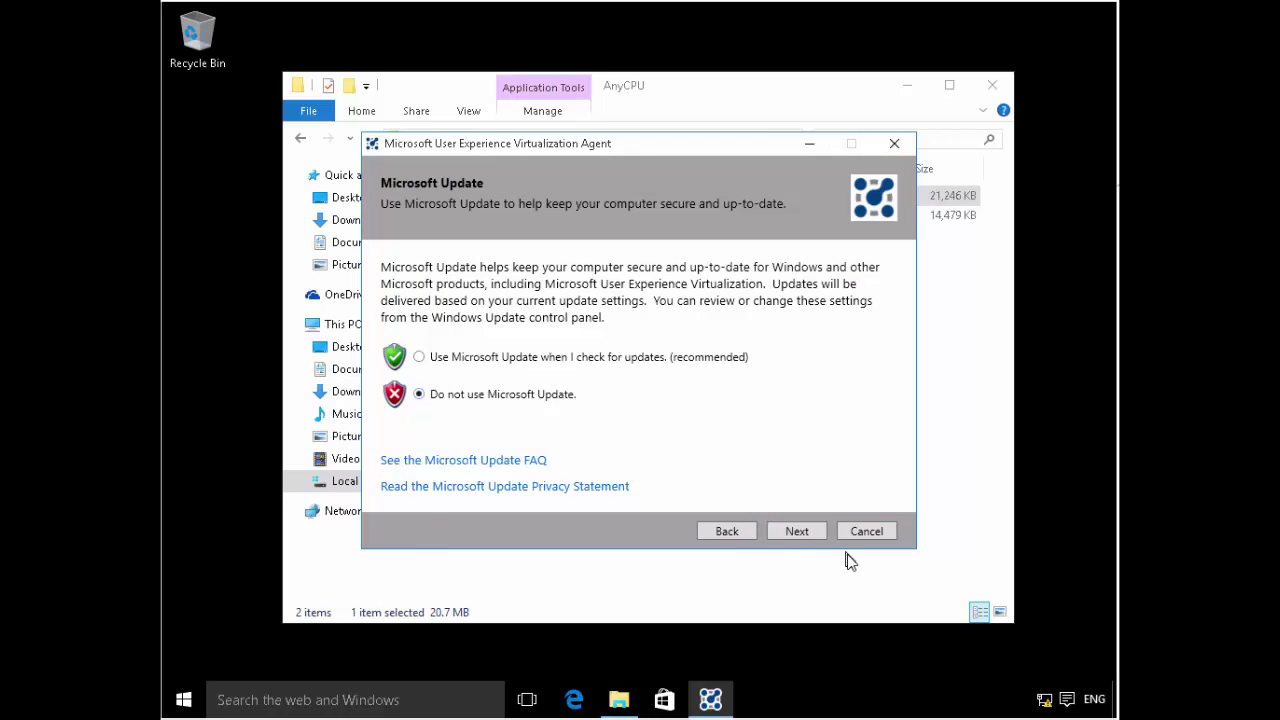
left_click(799, 532)
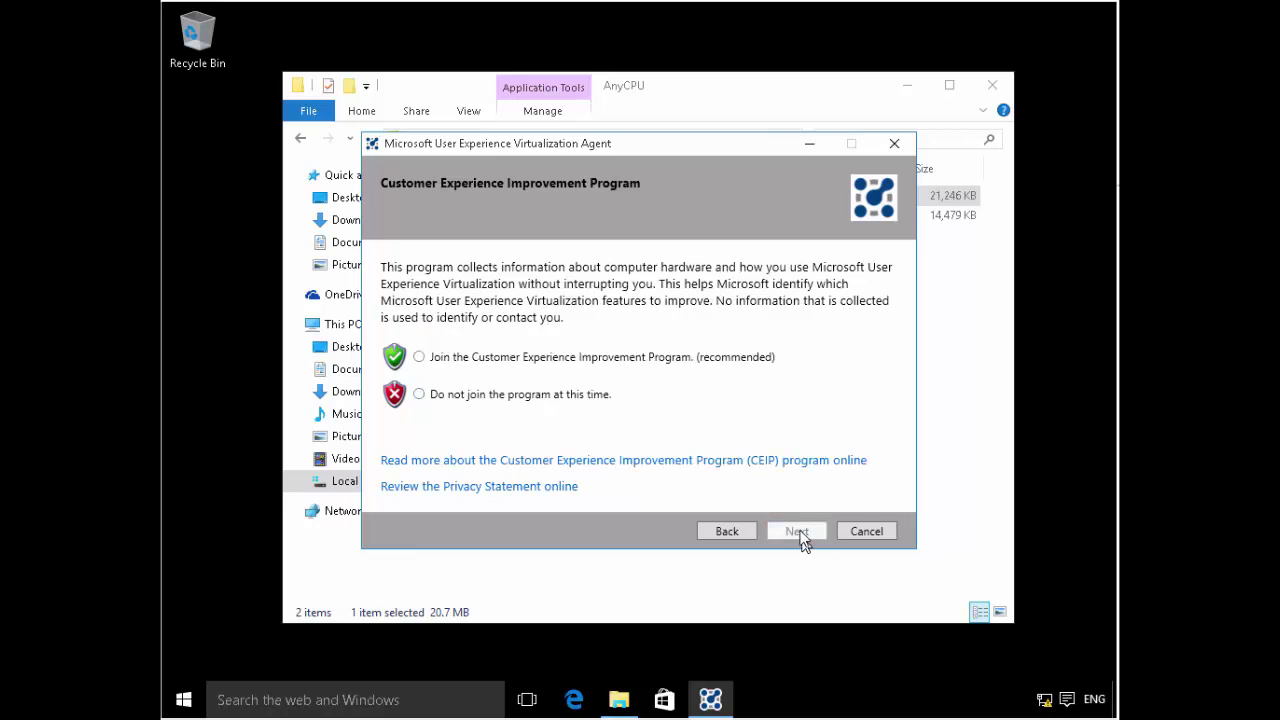
left_click(597, 396)
left_click(792, 531)
- Set the settings storage path to \\lon-dc1\share and the sync method to None
left_click(642, 352)
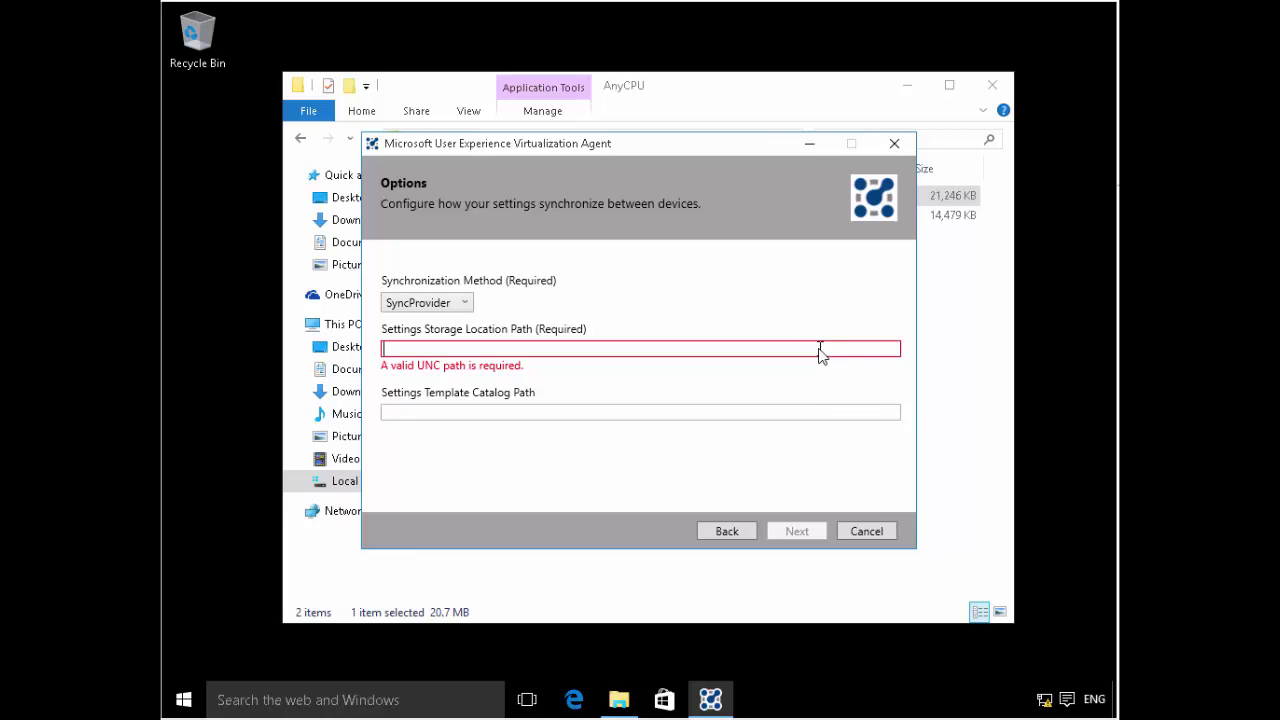
type("\\\\lon-")
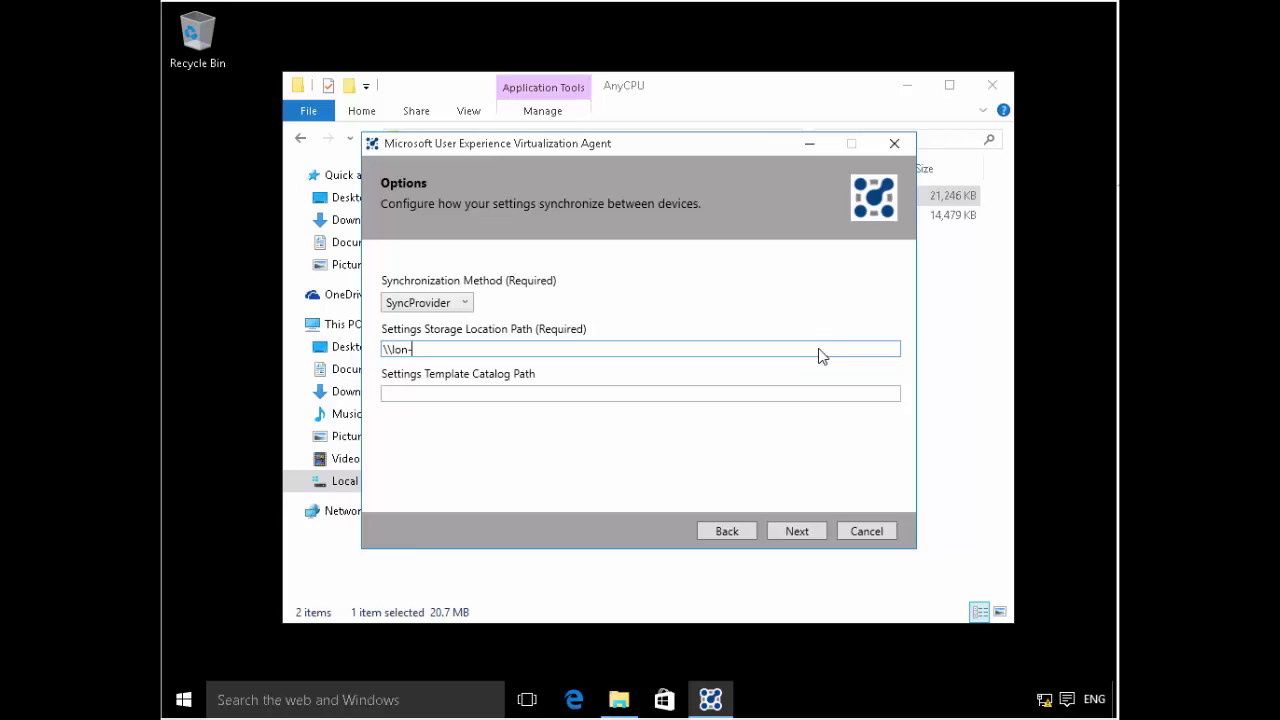
type("dc1\\share")
left_click(465, 303)
left_click(430, 343)
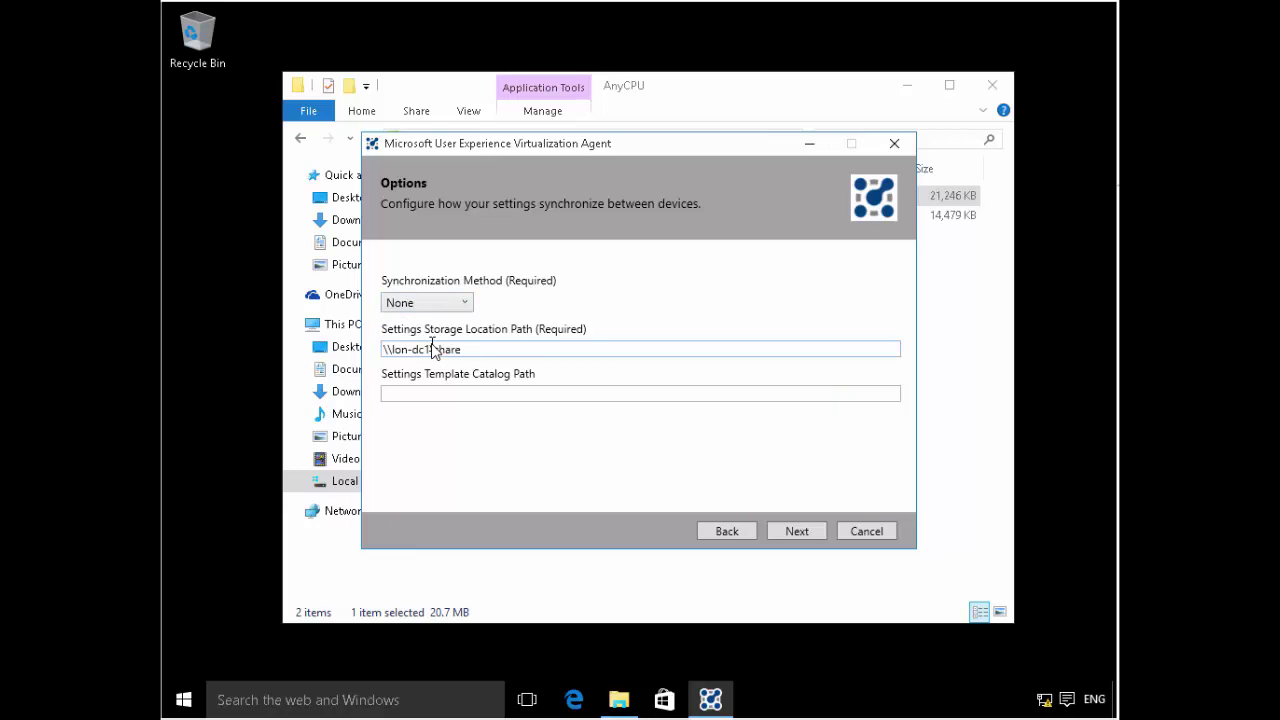
- Confirm sync method None, install the agent, finish, and restart the computer
left_click(787, 530)
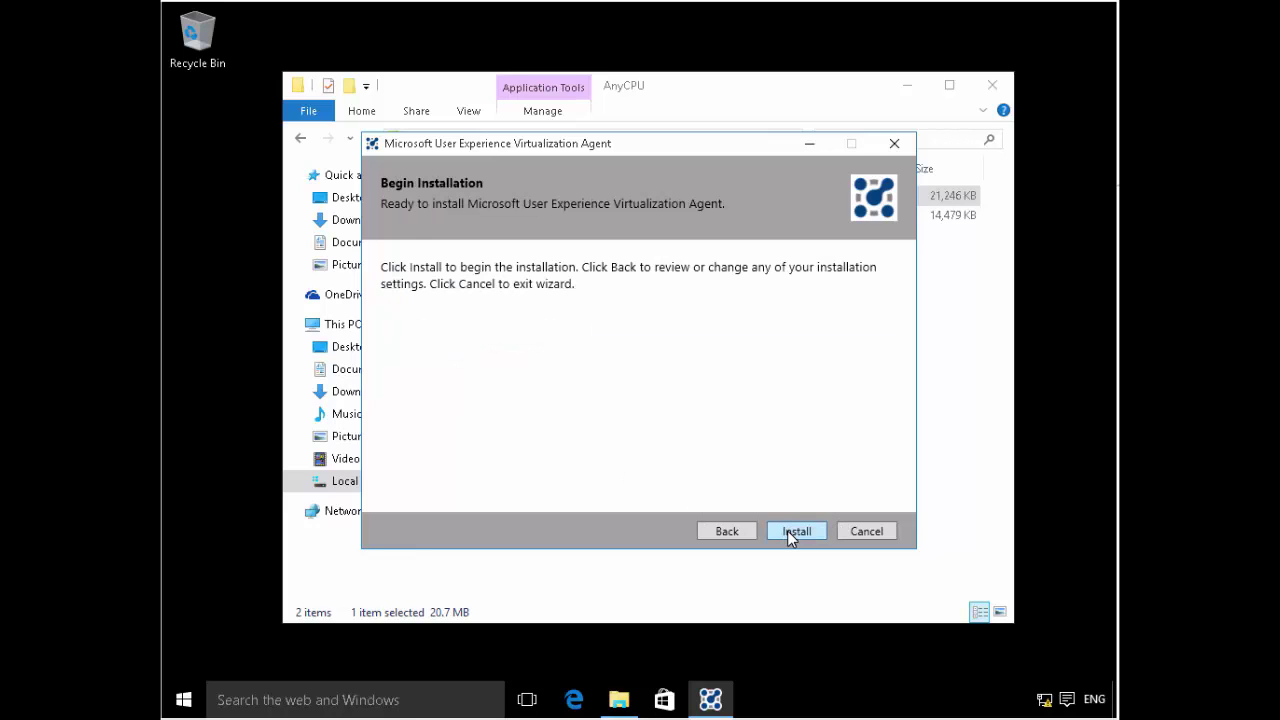
left_click(716, 530)
left_click(452, 304)
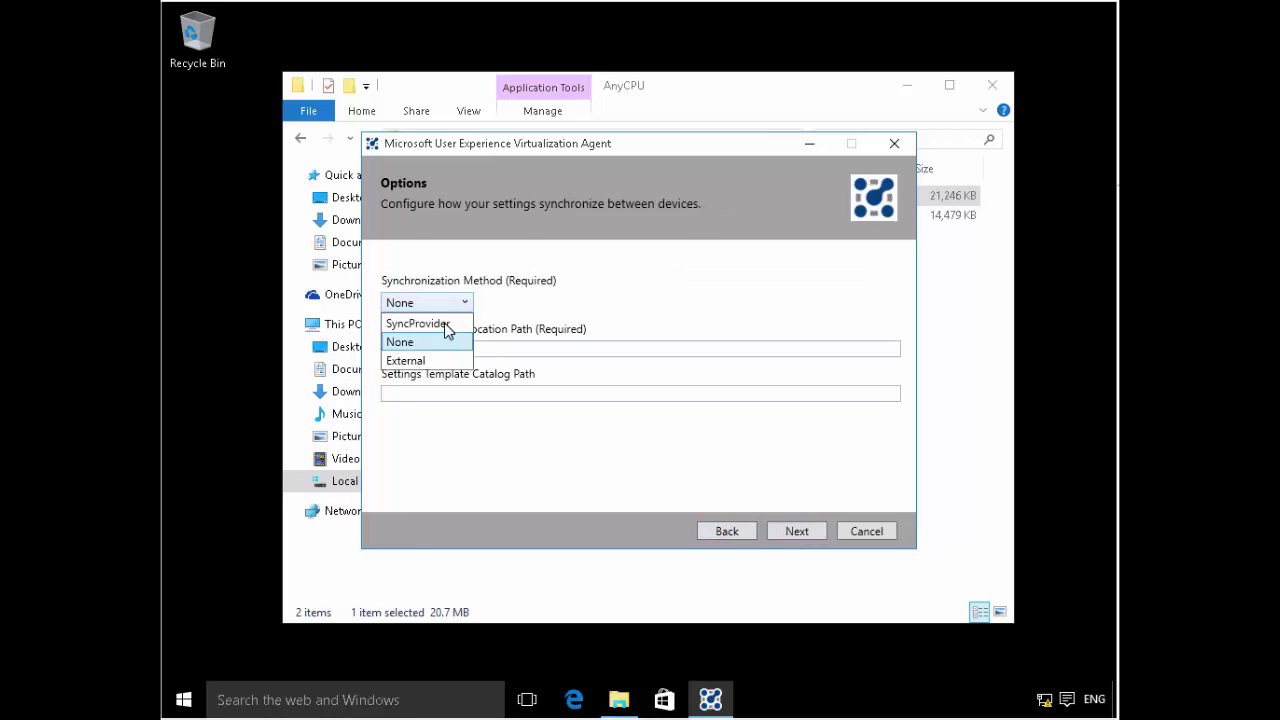
left_click(655, 329)
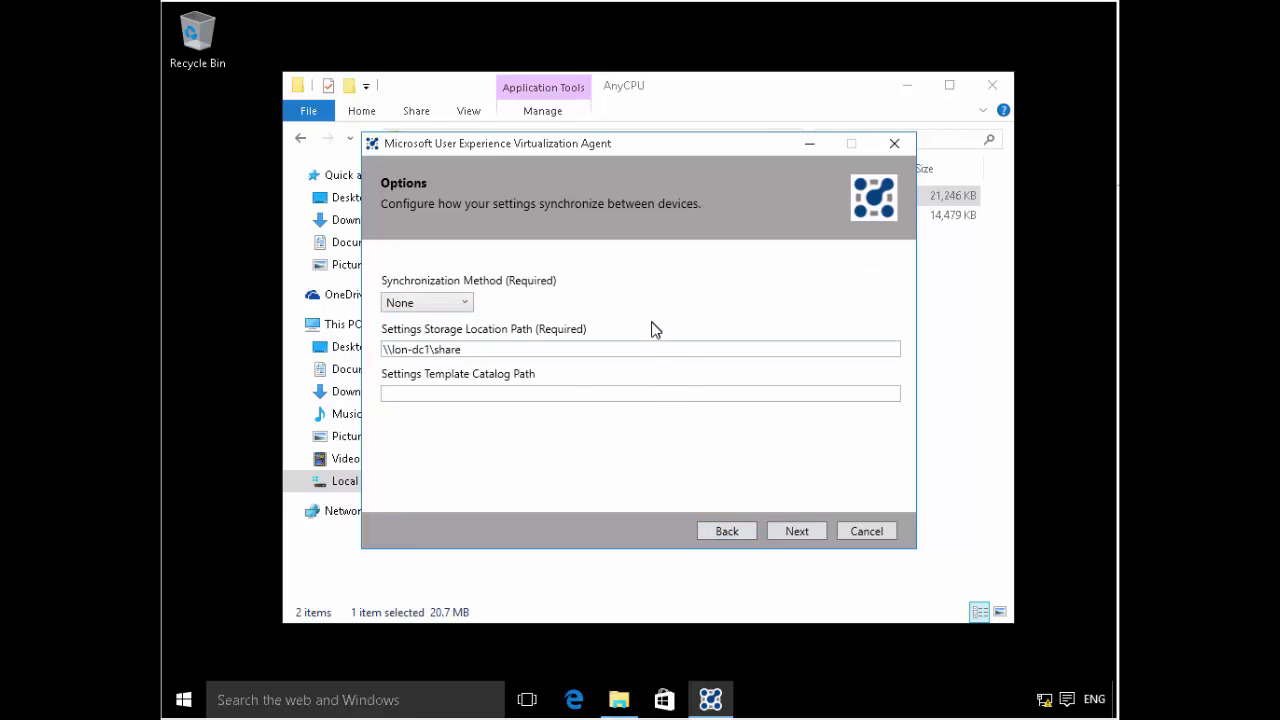
left_click(797, 531)
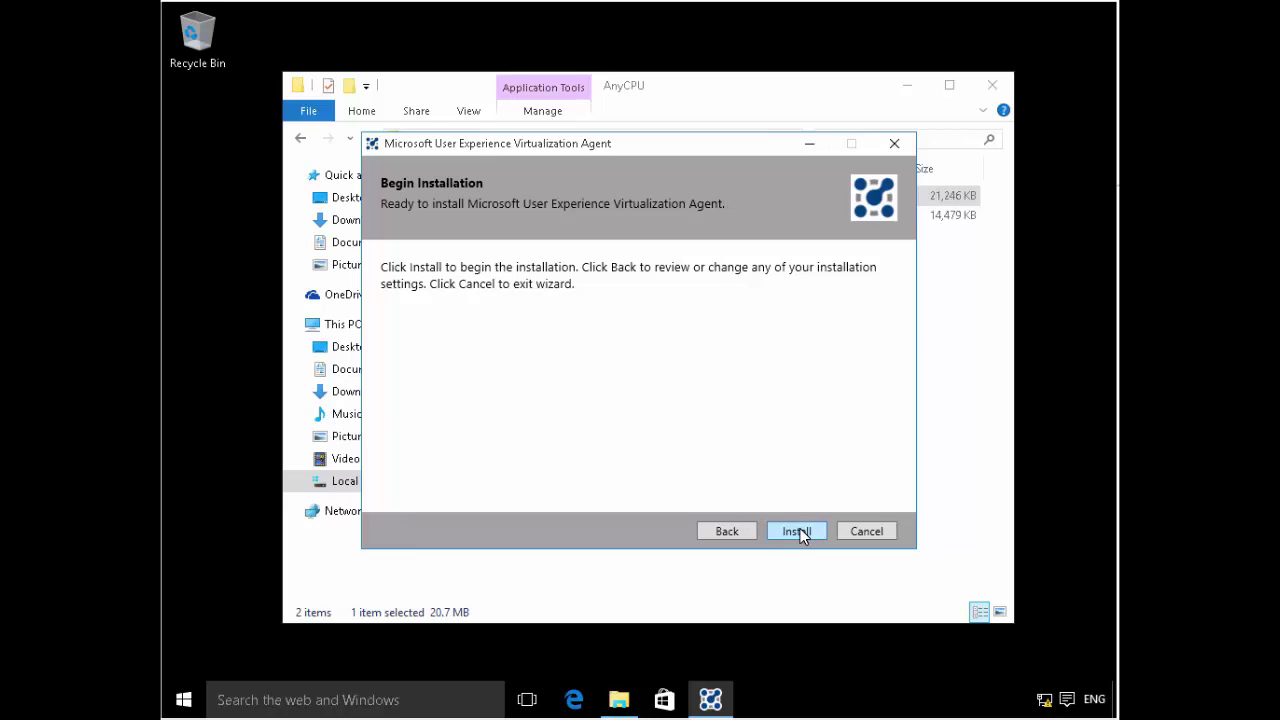
left_click(797, 531)
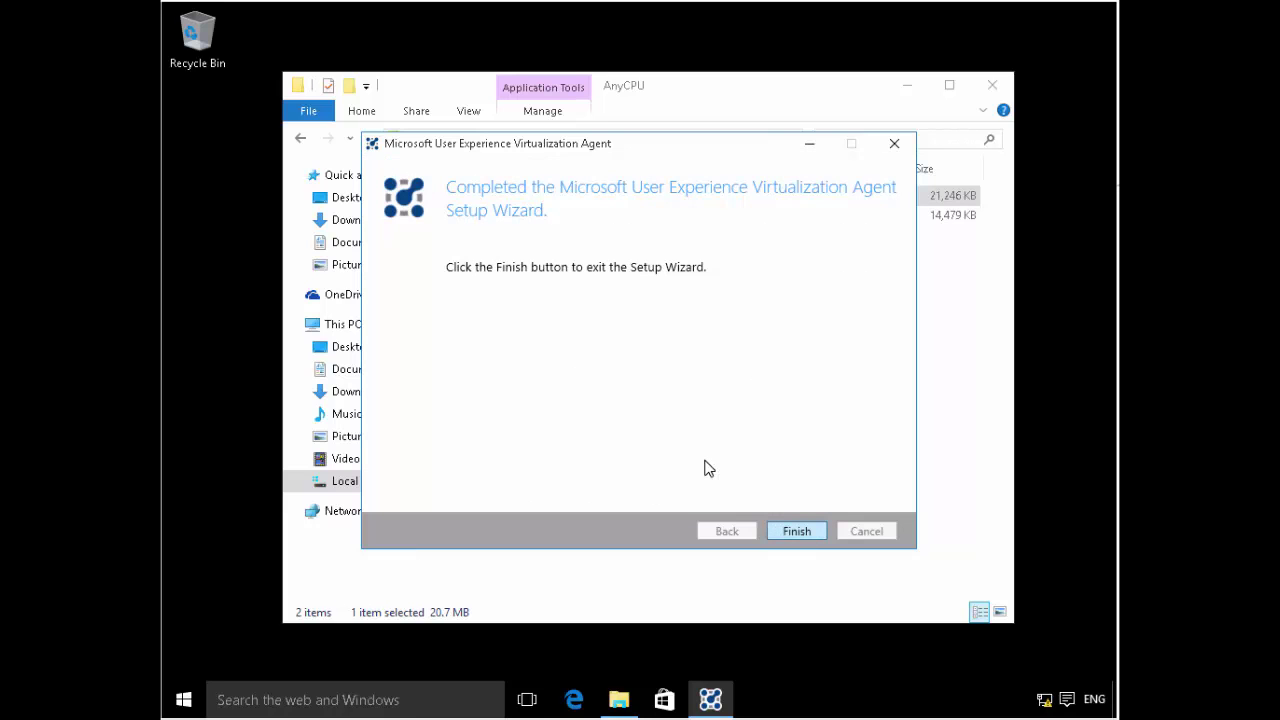
left_click(792, 531)
left_click(680, 440)
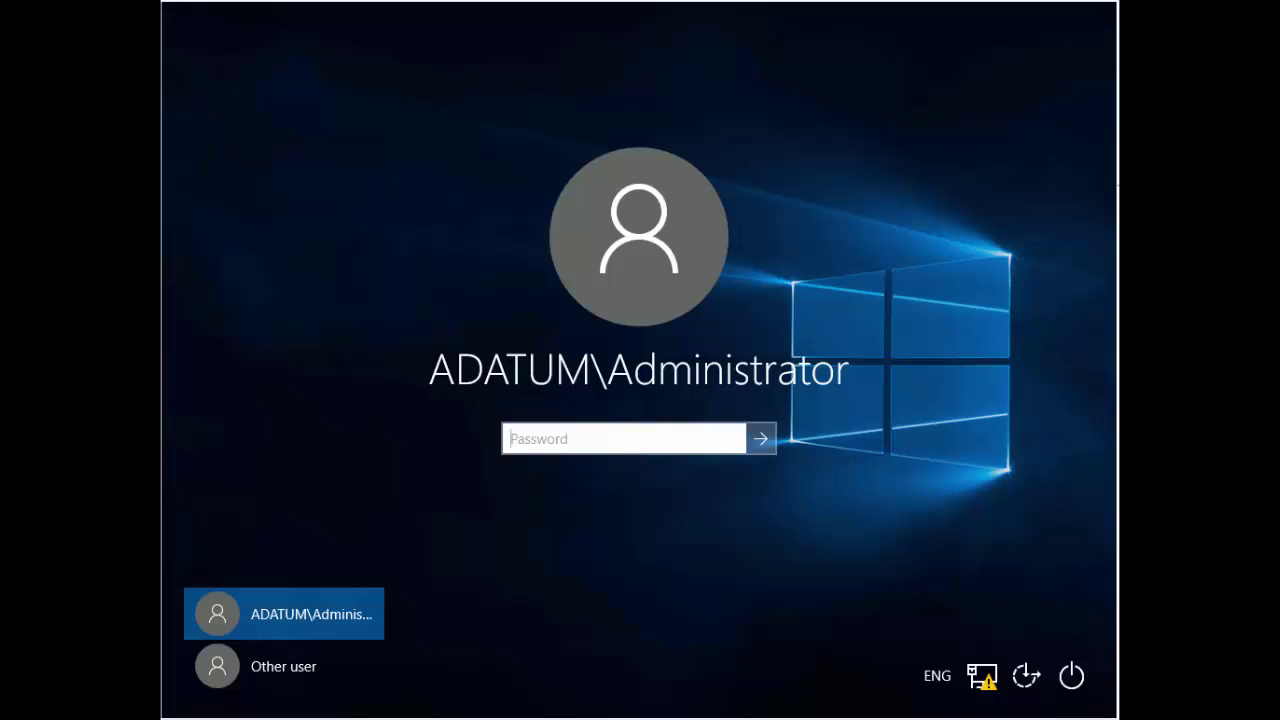
- Sign in as Other user with the domain user name and password
left_click(287, 666)
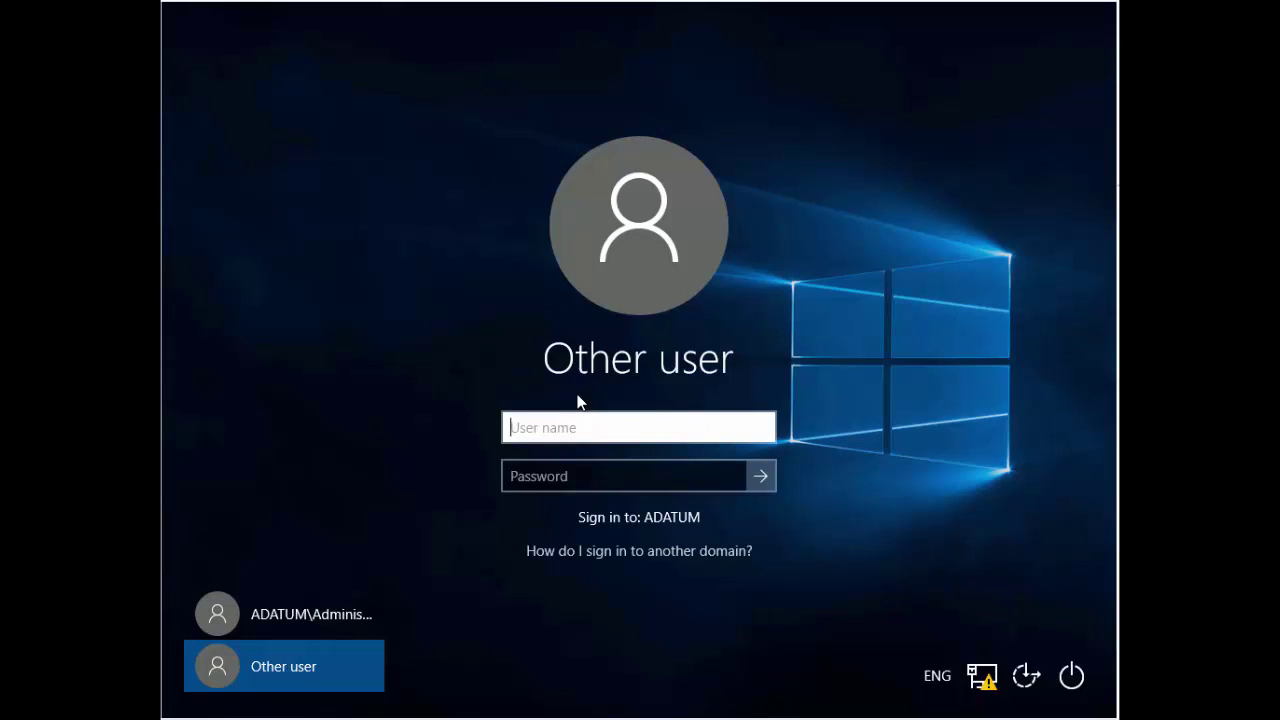
type("brad")
key("Tab")
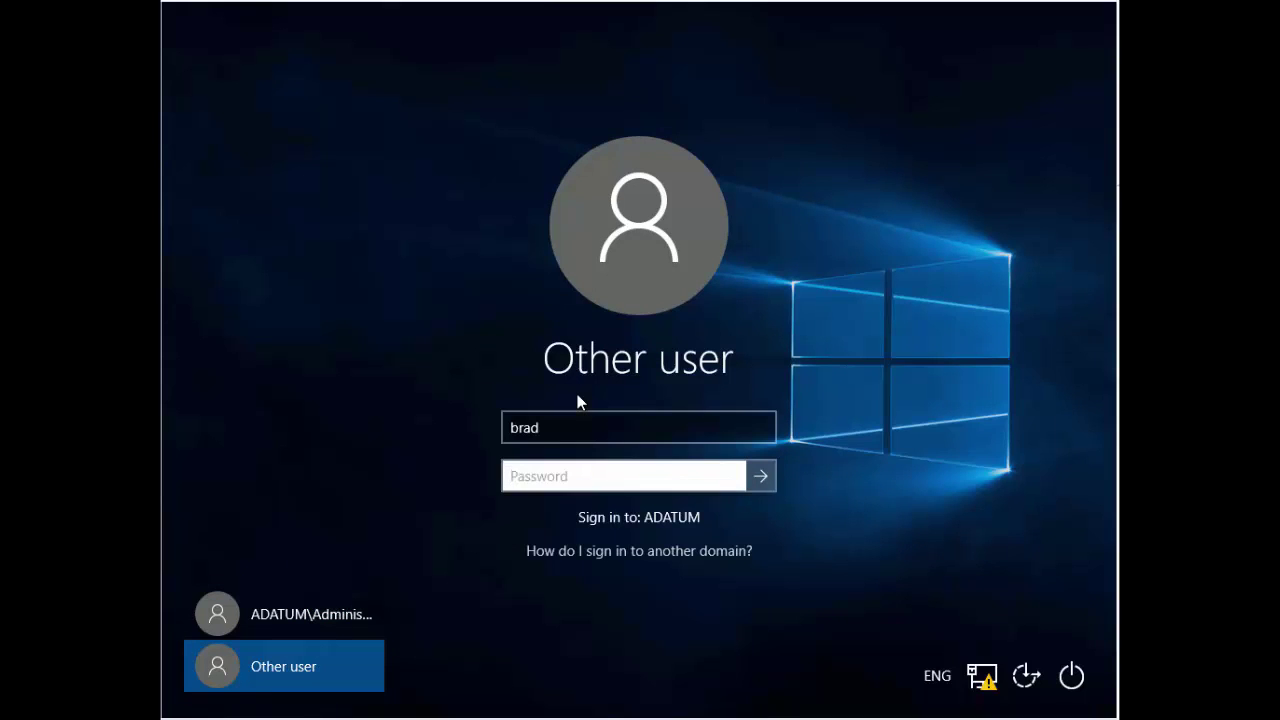
type("Pa55w.rd")
key("Return")
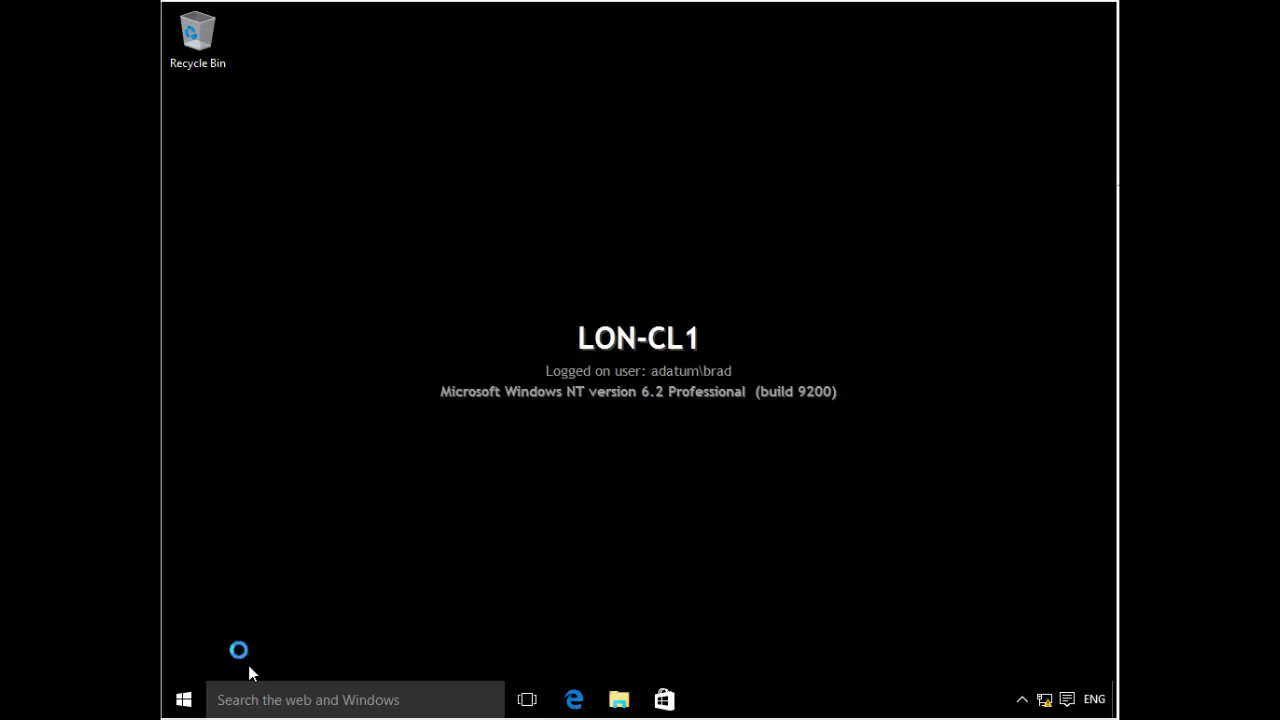
- Try Command Prompt (Admin) from the Start quick menu and cancel the UAC prompt
right_click(189, 699)
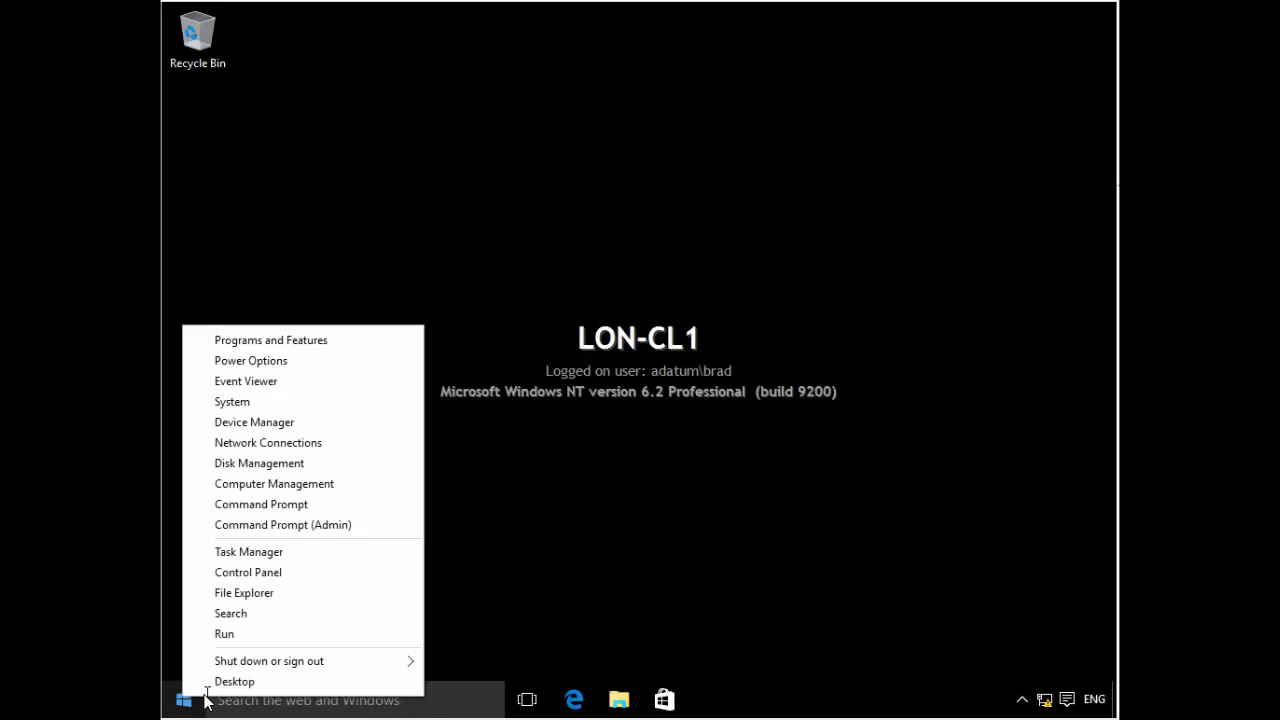
left_click(314, 525)
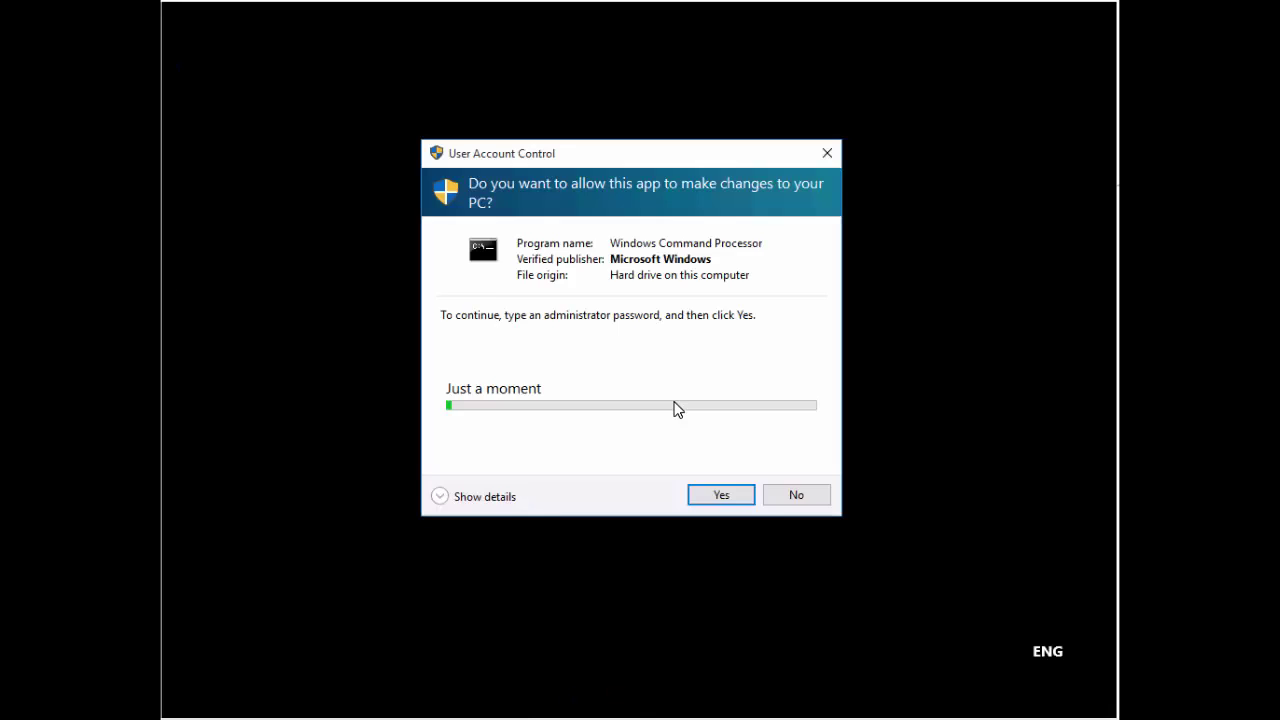
left_click(797, 514)
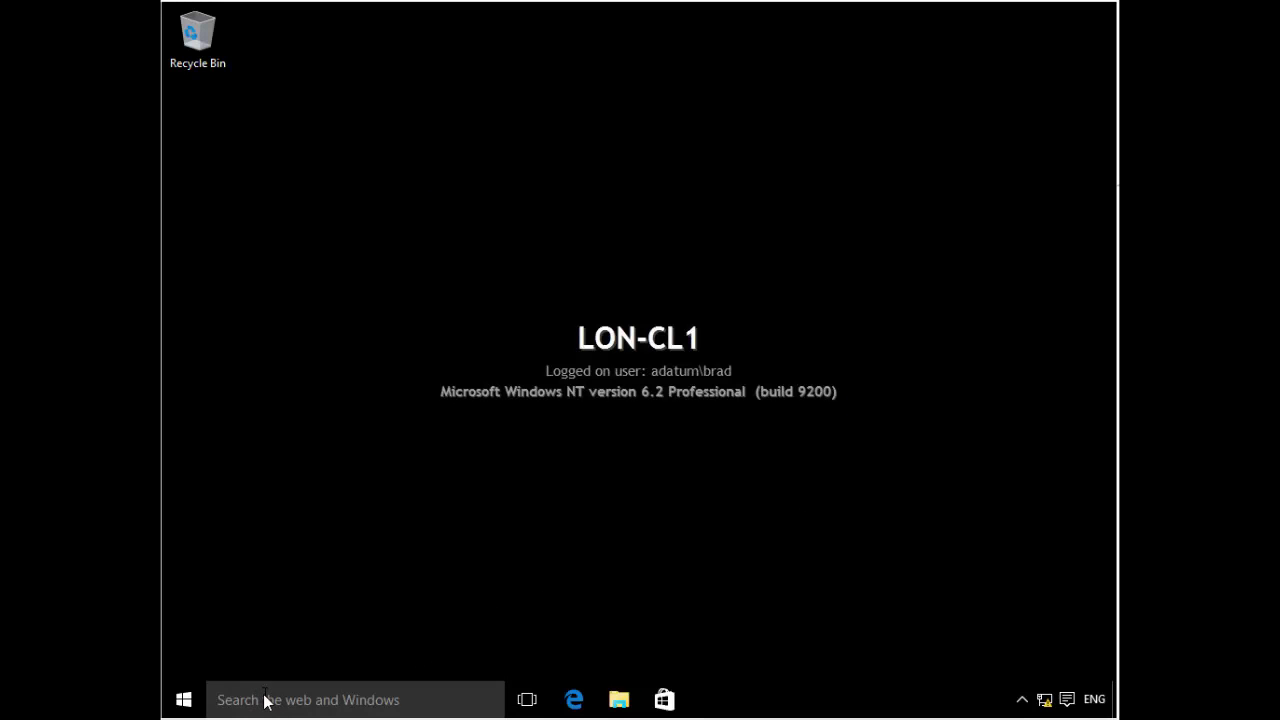
- Search for powershell, open Windows PowerShell and reposition its window
left_click(360, 702)
type("po")
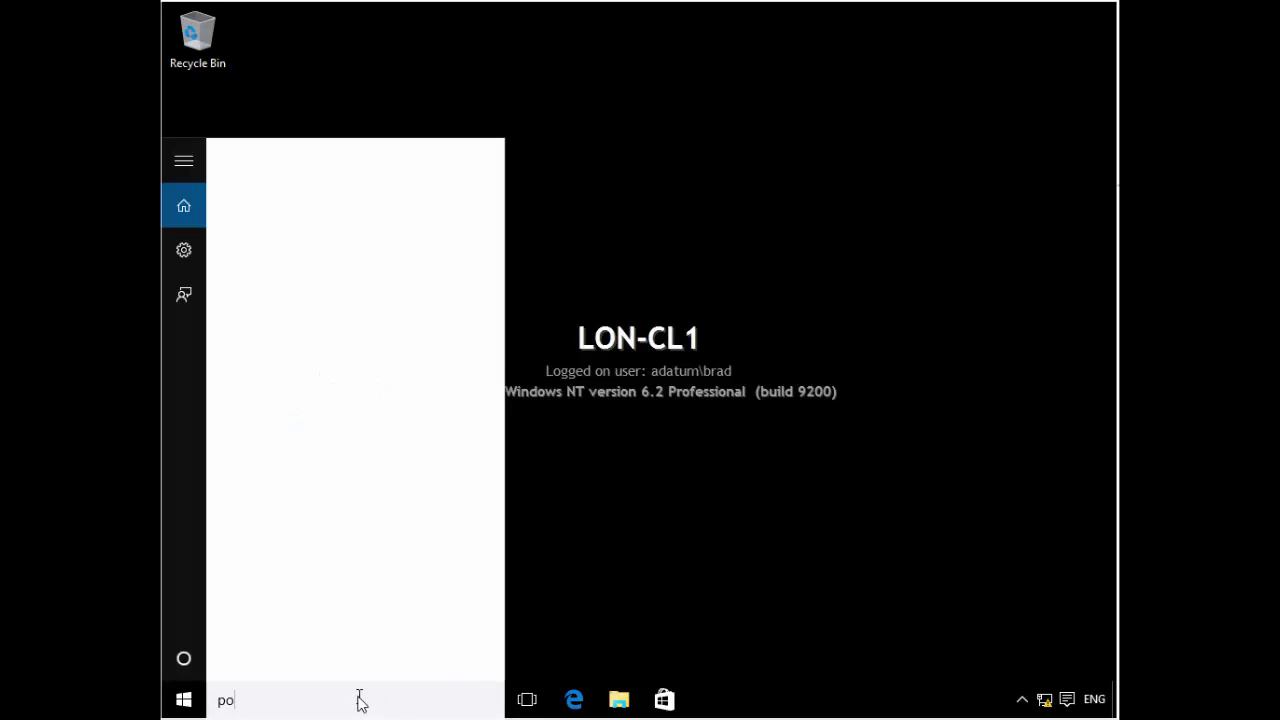
type("wershell")
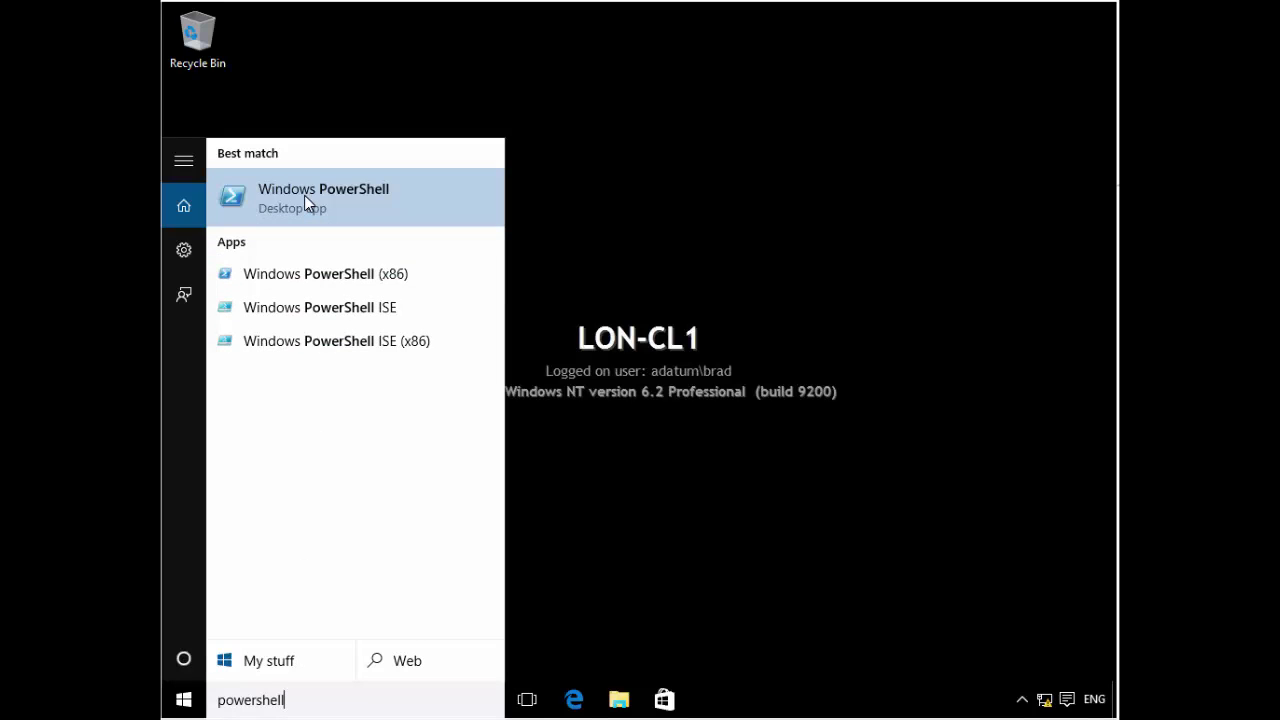
left_click(304, 197)
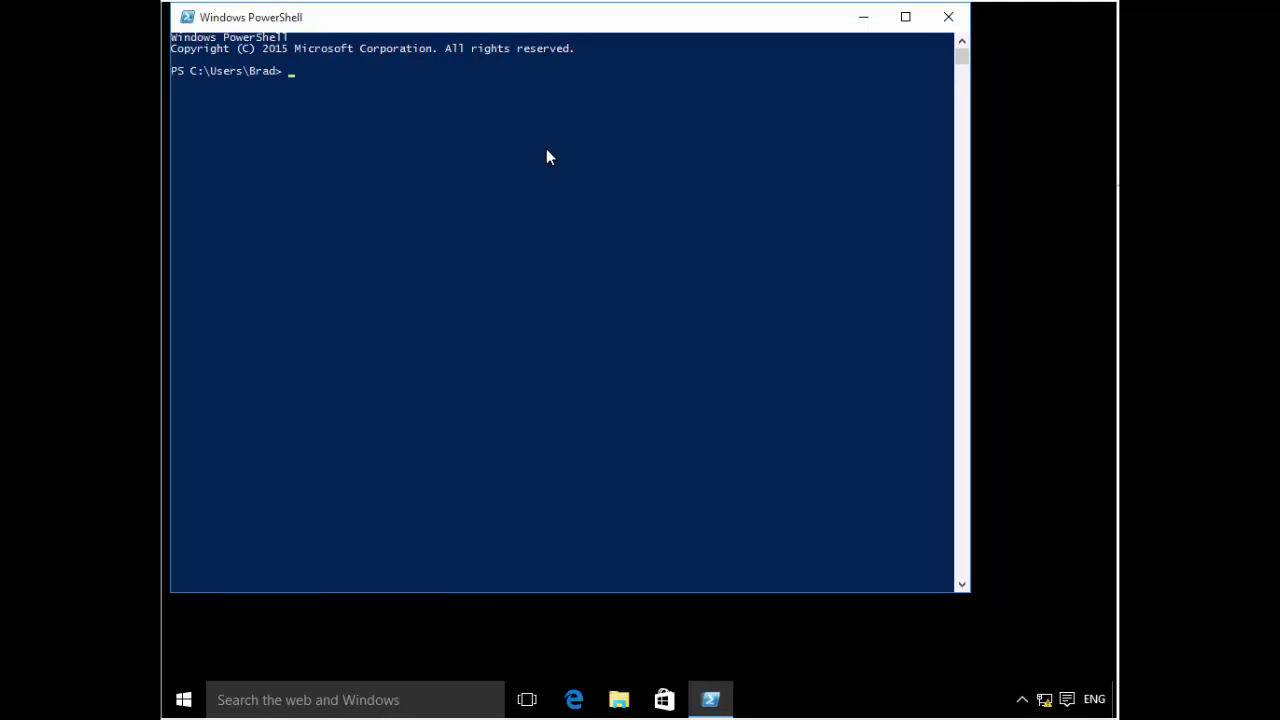
left_click_drag(280, 20, 354, 70)
left_click(330, 145)
key("Escape")
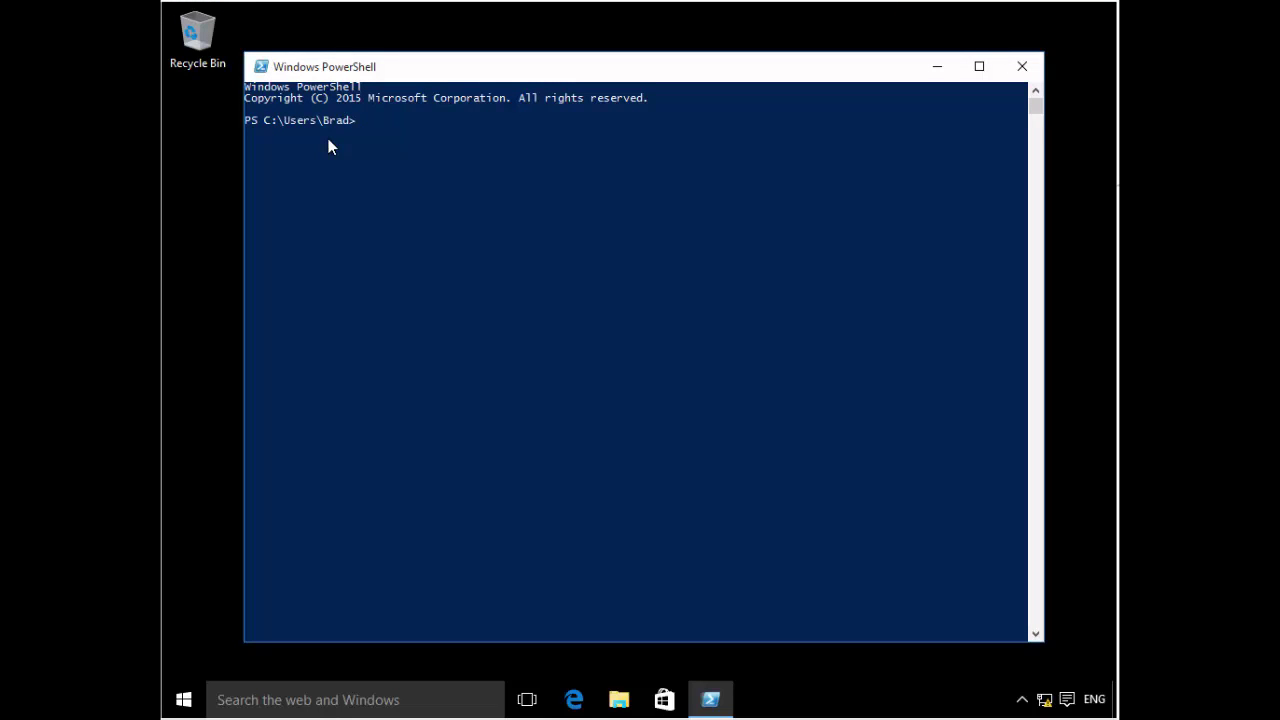
left_click(529, 183)
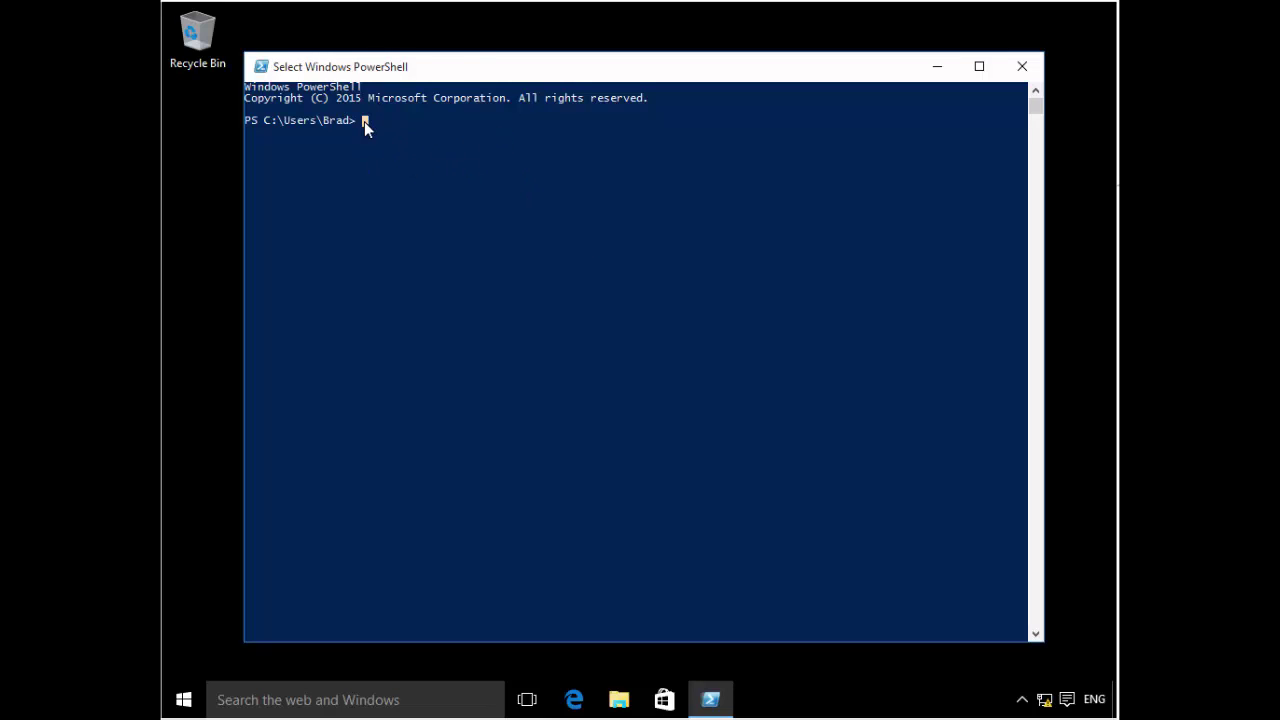
left_click_drag(477, 74, 463, 75)
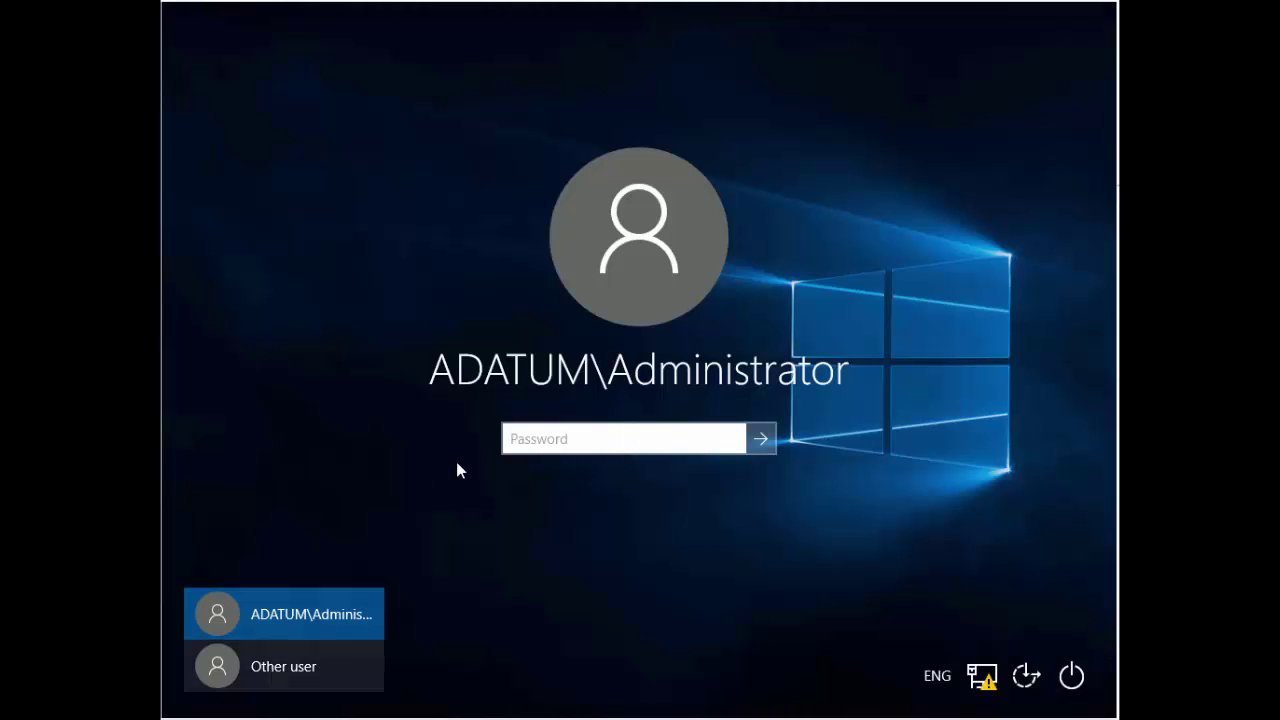
- Sign in again as Other user with the domain user name and password
left_click(286, 660)
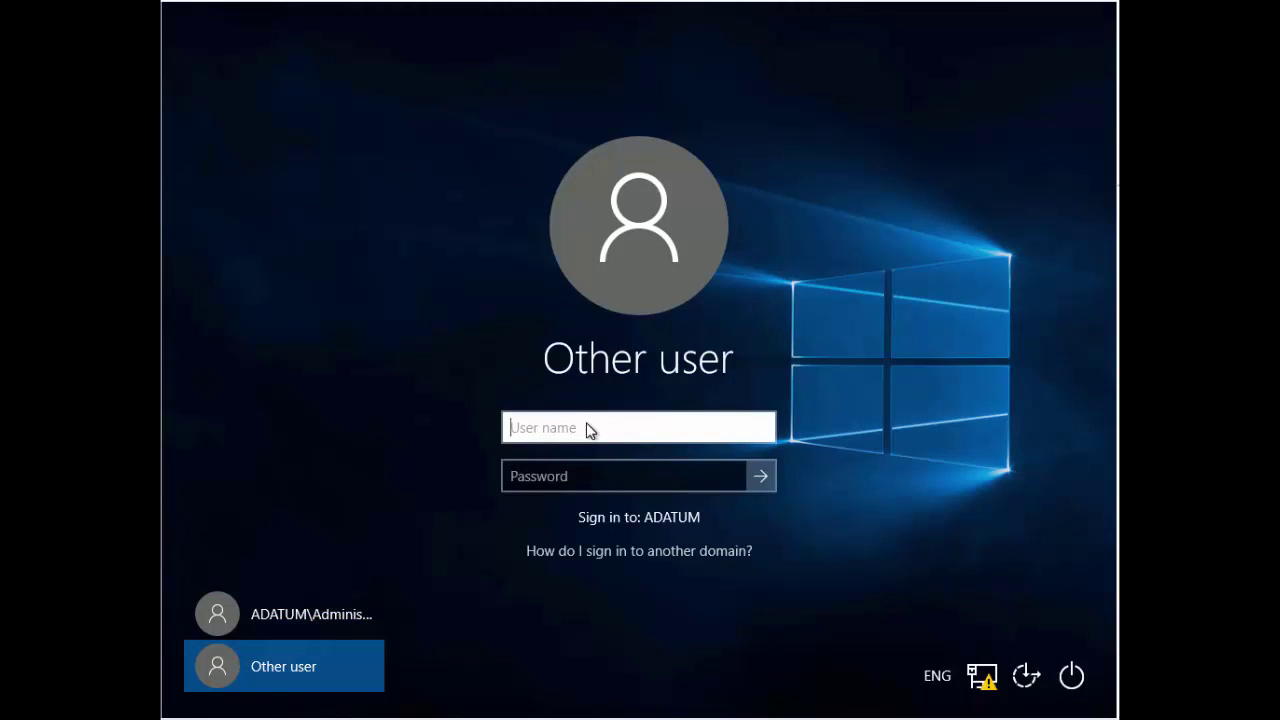
type("brad")
key("Tab")
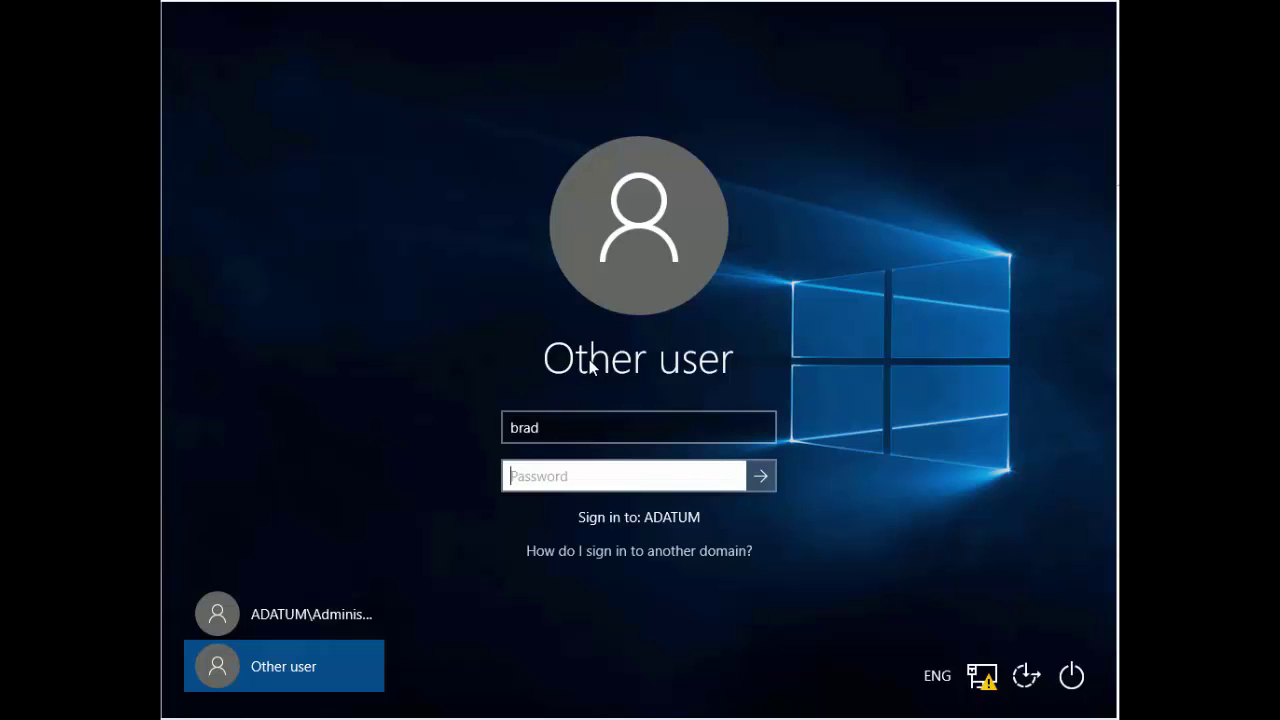
type("Pa$$w0rd")
key("Return")
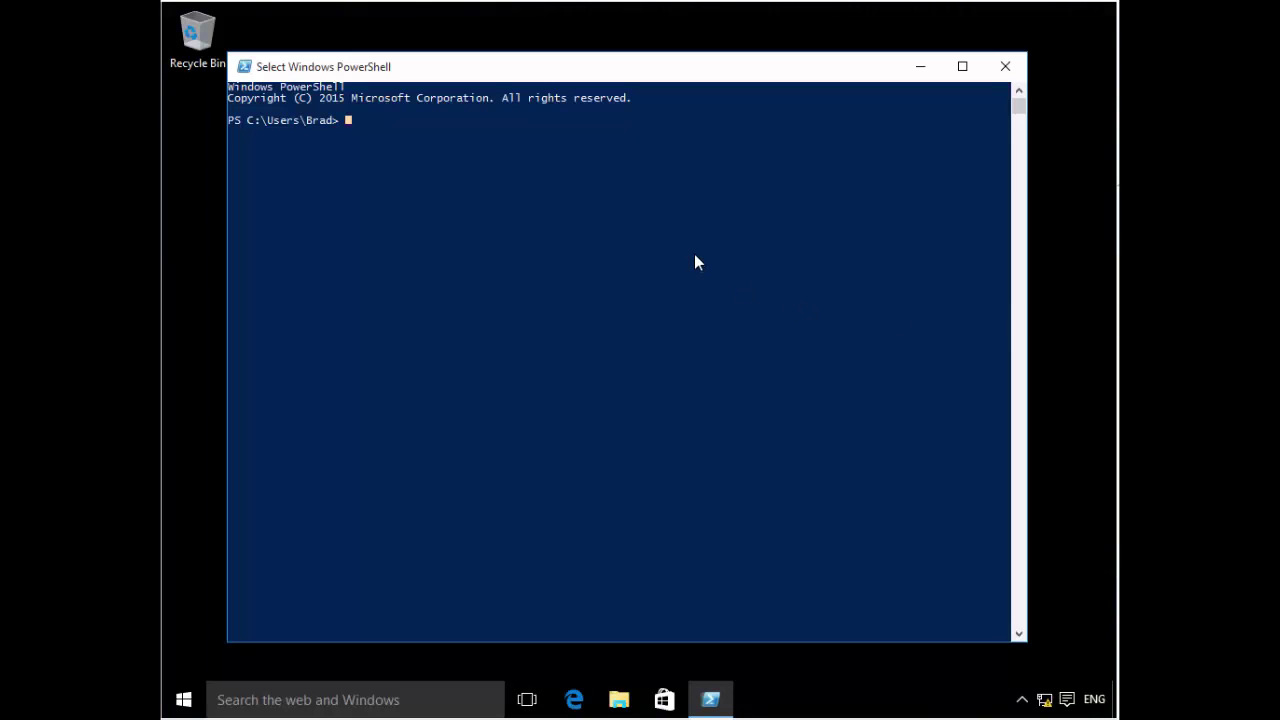
- Run Get-Command -Module Uev to list the UE-V cmdlets
left_click(697, 252)
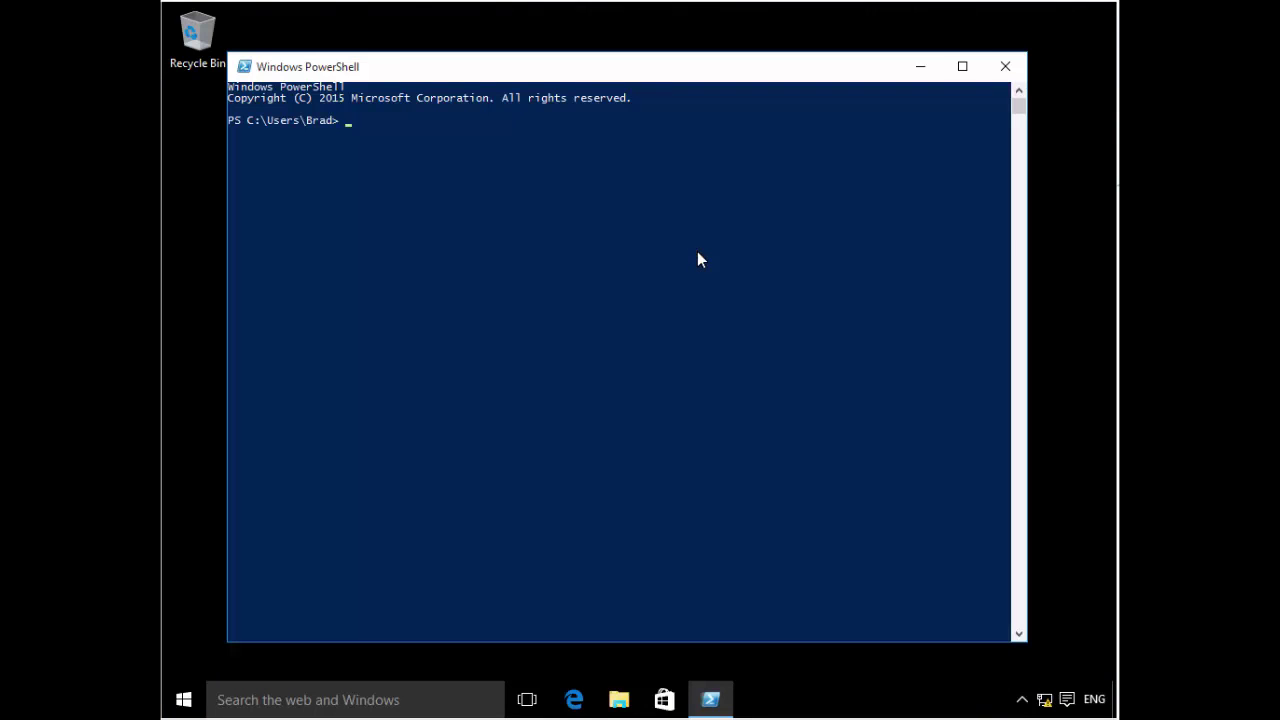
type("Get-Command -ModuleGet-Ue")
key("BackSpace")
key("BackSpace")
key("BackSpace")
key("BackSpace")
key("BackSpace")
key("BackSpace")
type("Uev")
key("Return")
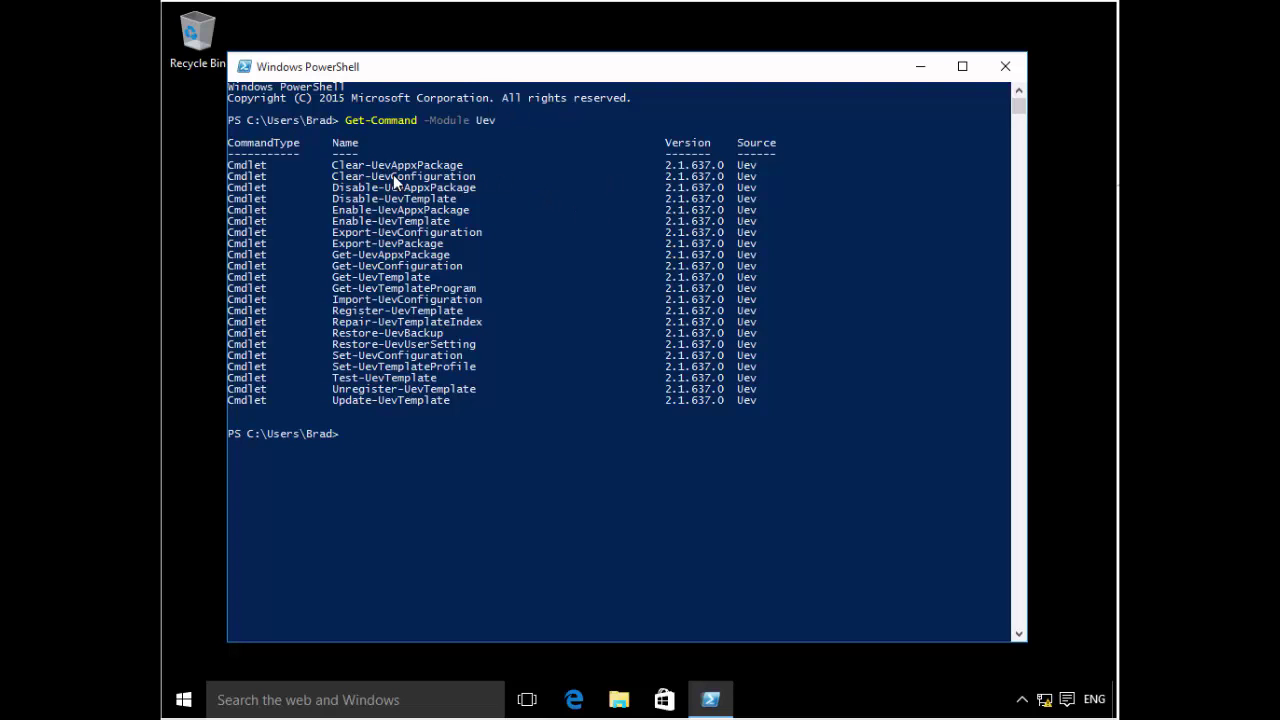
- Copy Get-UevConfiguration from the output and paste it at the prompt
left_click(336, 165)
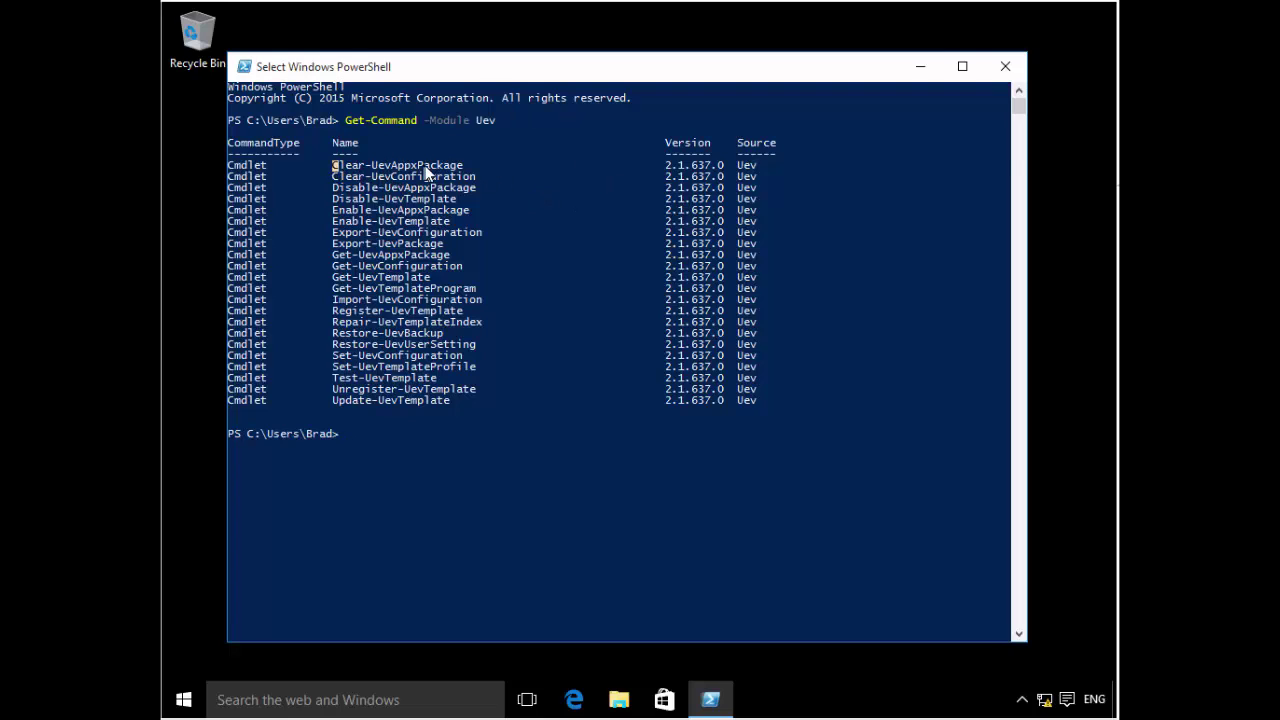
double_click(425, 168)
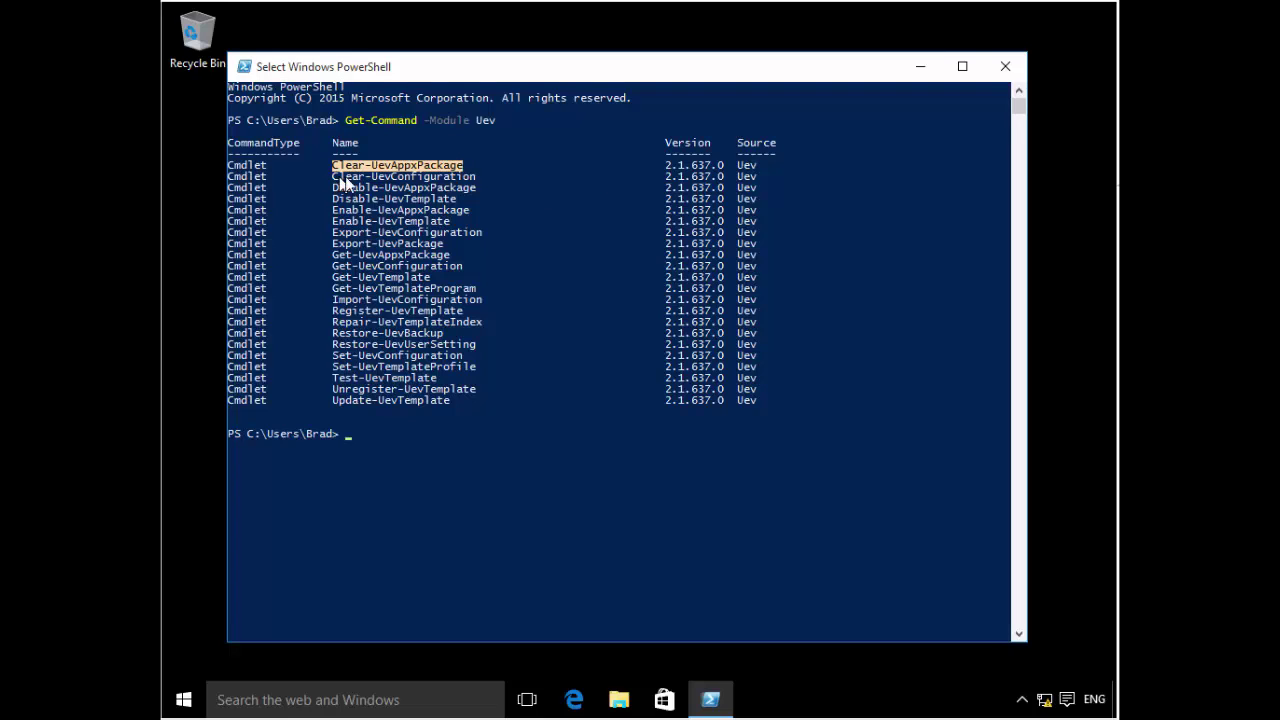
left_click_drag(336, 176, 474, 178)
left_click(339, 188)
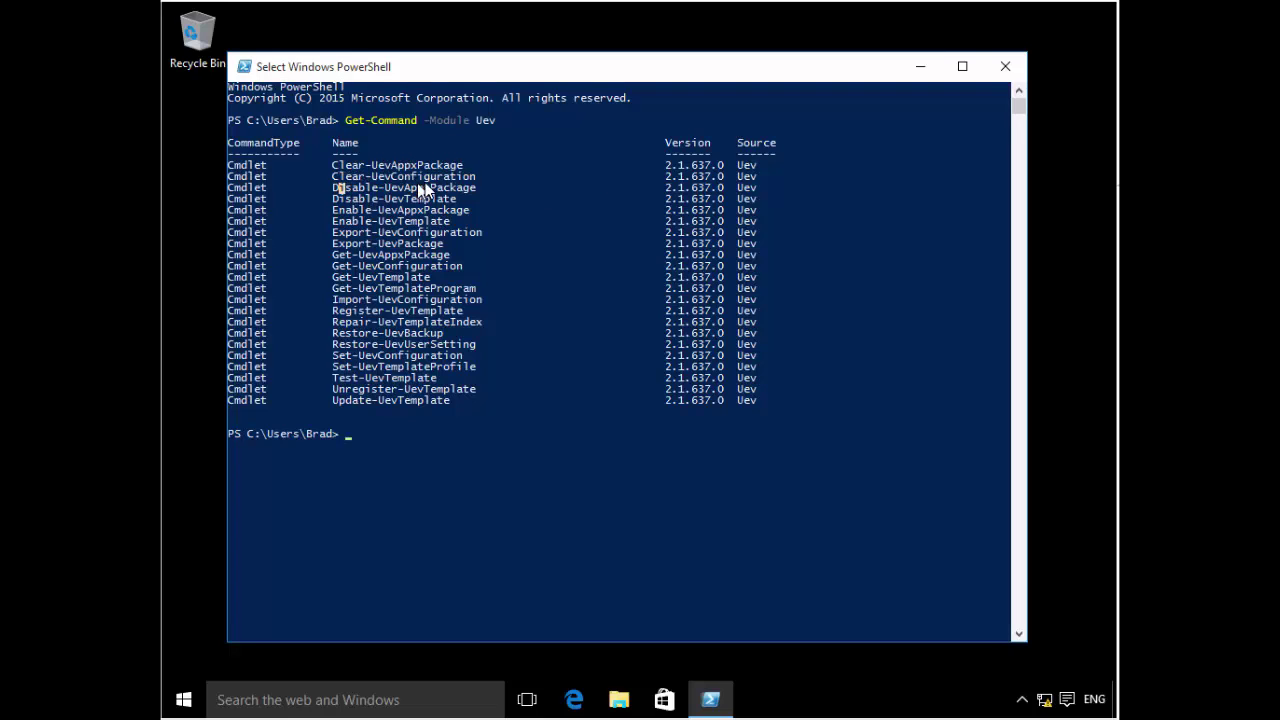
double_click(422, 190)
left_click(412, 256)
left_click(545, 268)
left_click(486, 368)
left_click_drag(334, 262, 459, 268)
key("super+c")
right_click(460, 268)
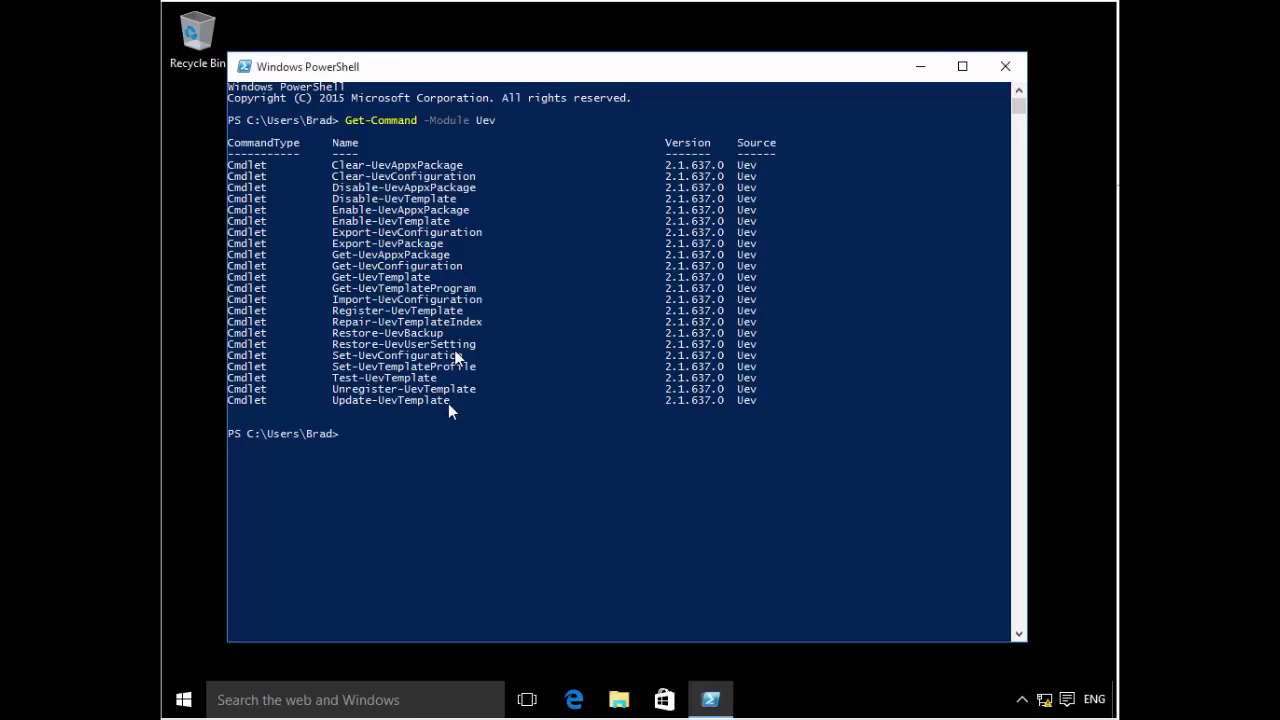
right_click(447, 424)
- Run Get-UevConfiguration, check SettingsStoragePath \\lon-dc1\UevData\%username%, then close PowerShell
key("Return")
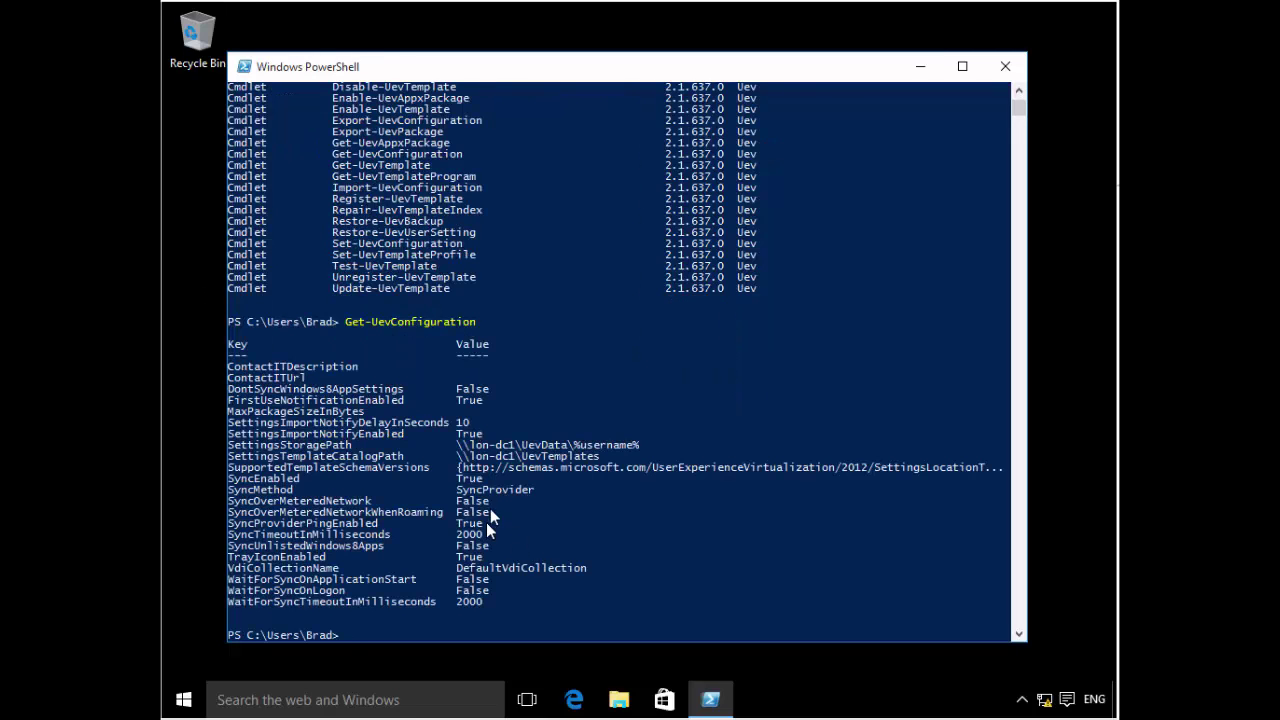
scroll(486, 509, "down", 1)
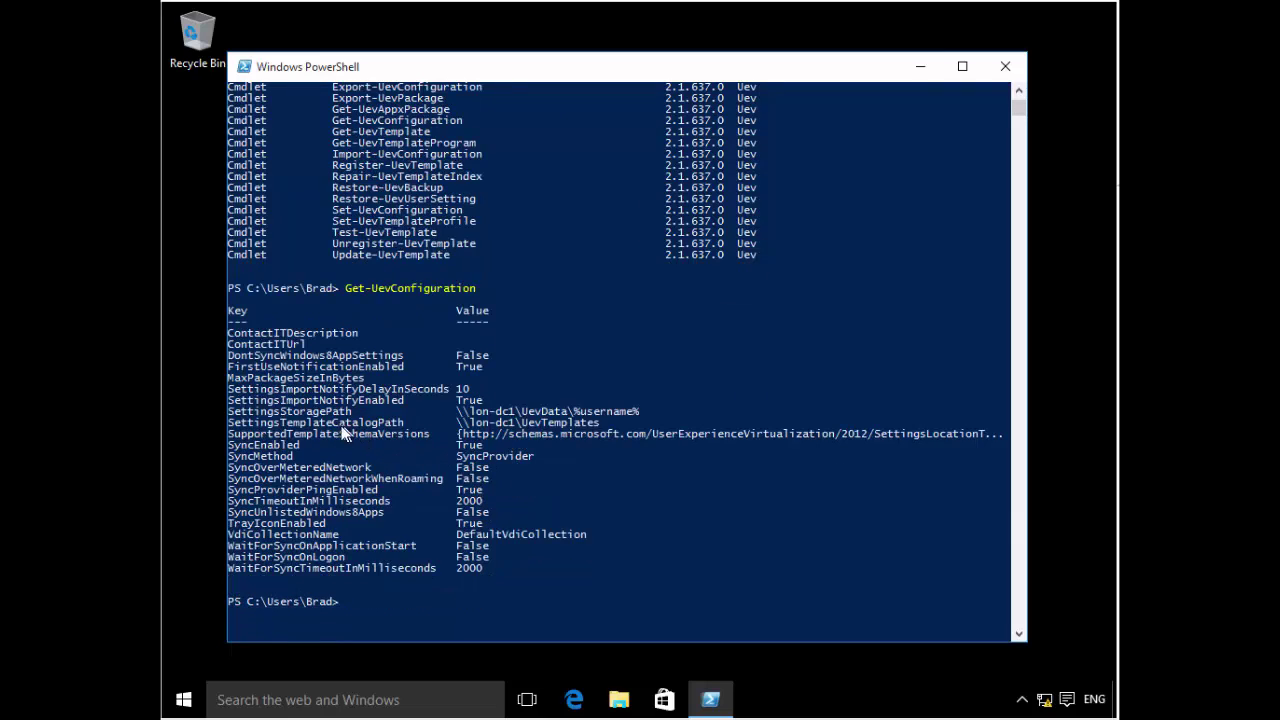
left_click_drag(258, 415, 631, 420)
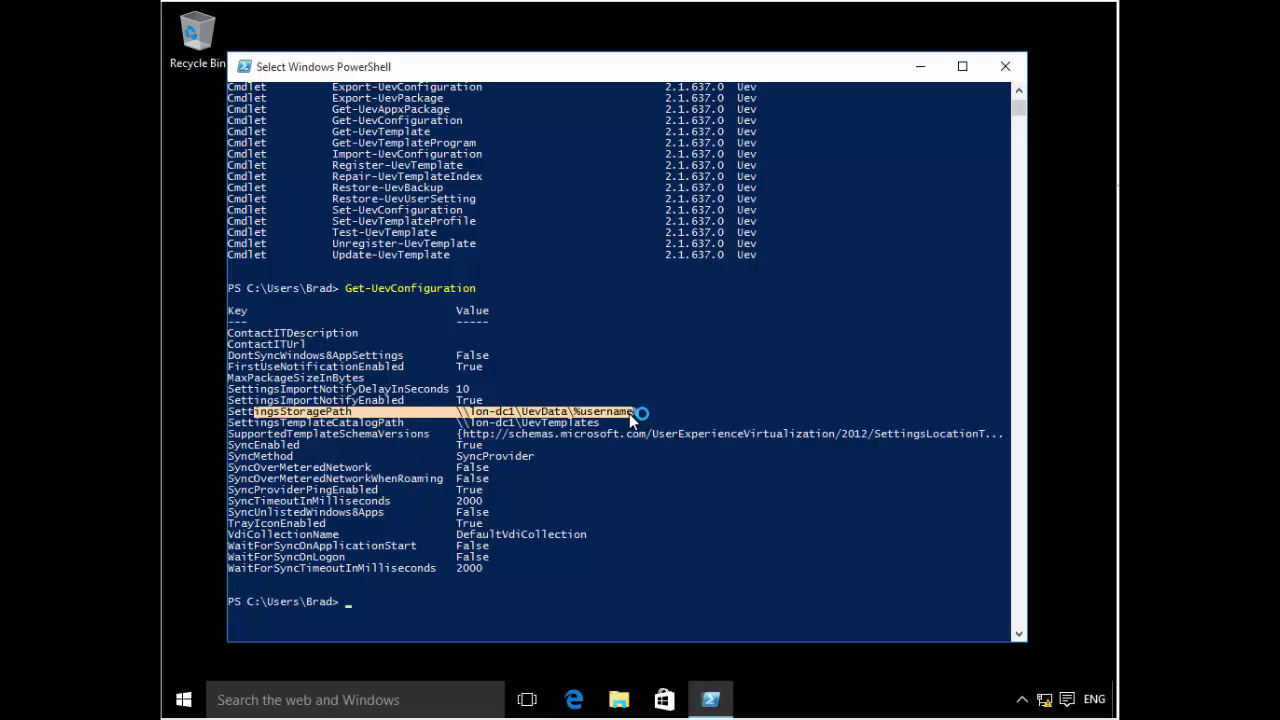
left_click(605, 511)
scroll(605, 511, "down", 2)
scroll(605, 511, "down", 1)
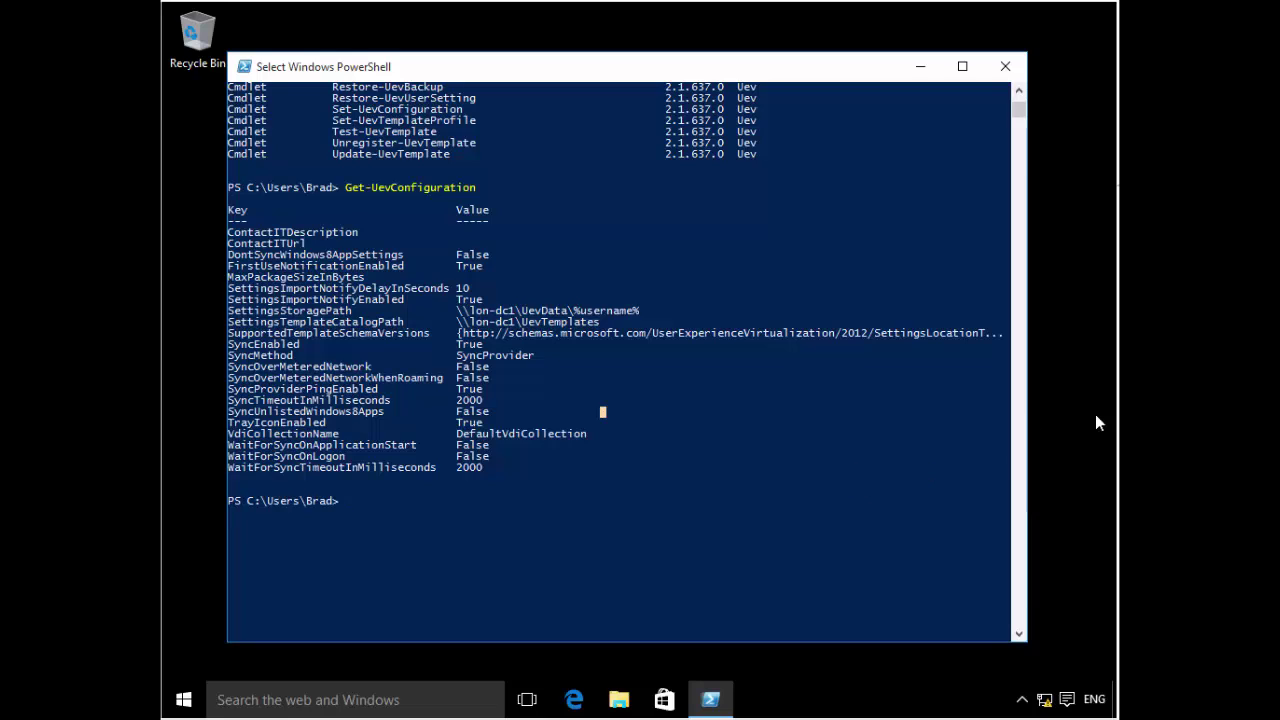
key("alt+F4")
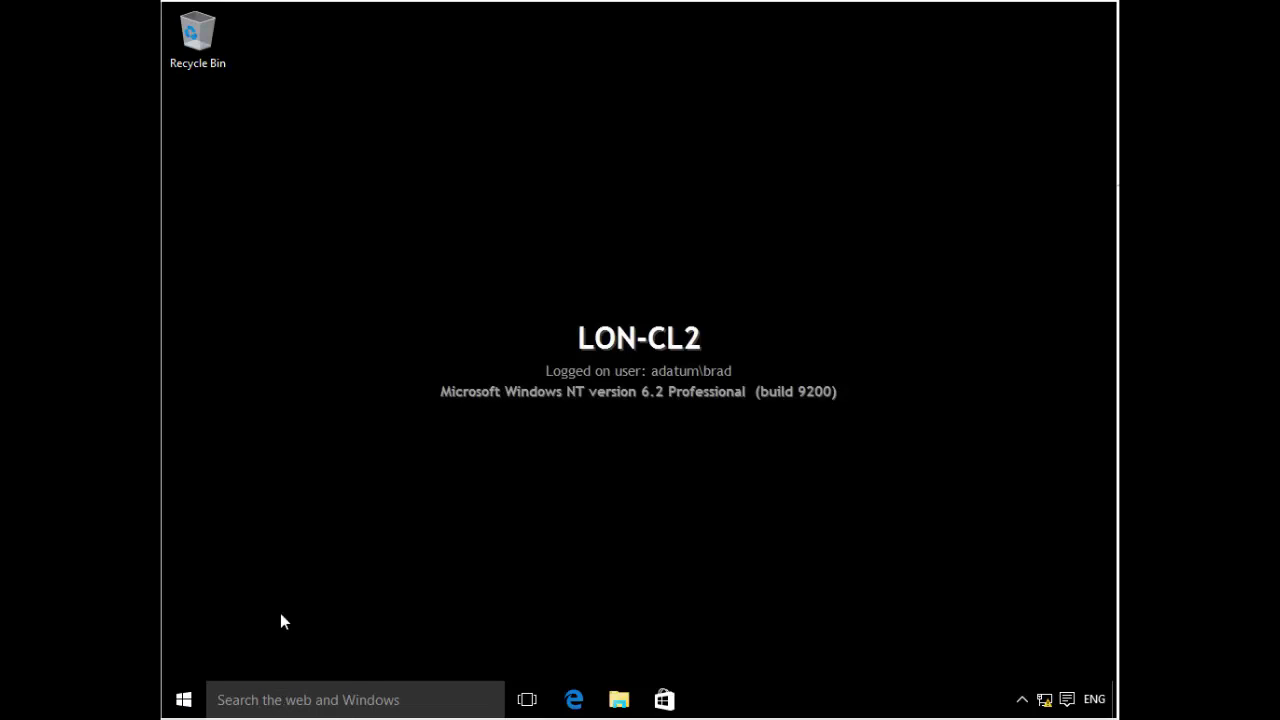
- Launch a blank Notepad from taskbar search, then switch back to the server's File Explorer windows
left_click(302, 705)
type("notepad")
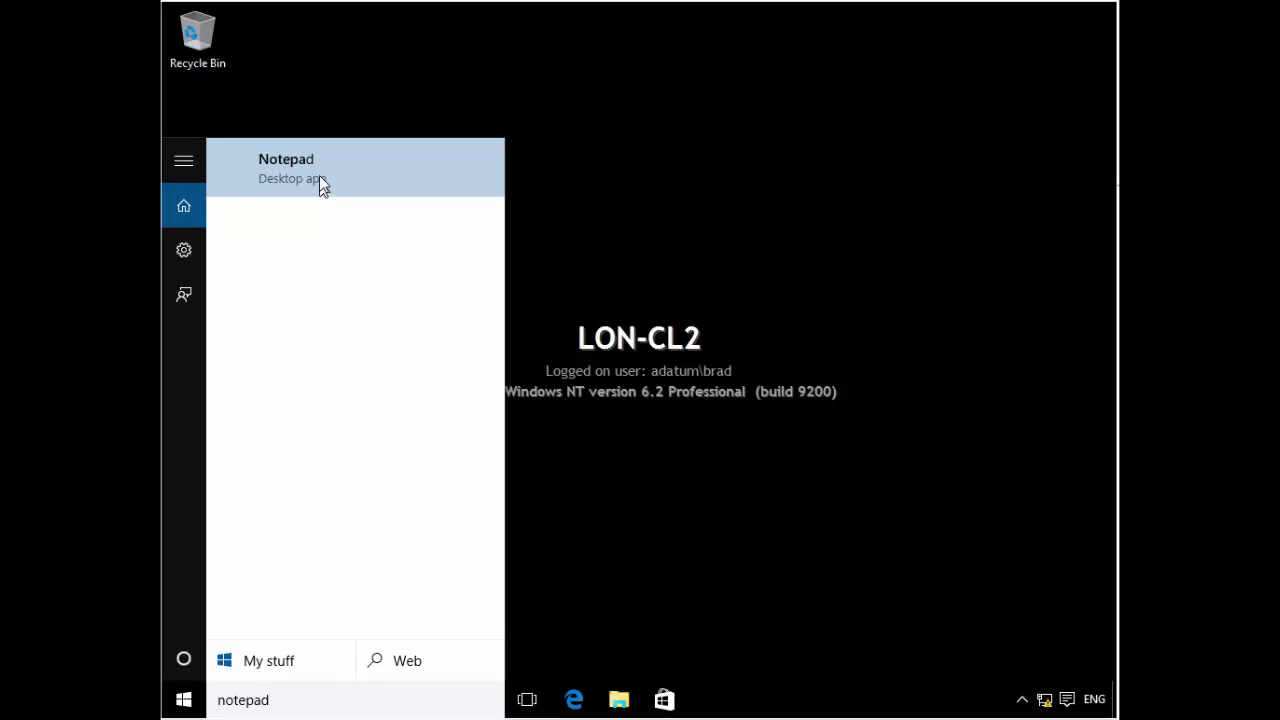
left_click(319, 178)
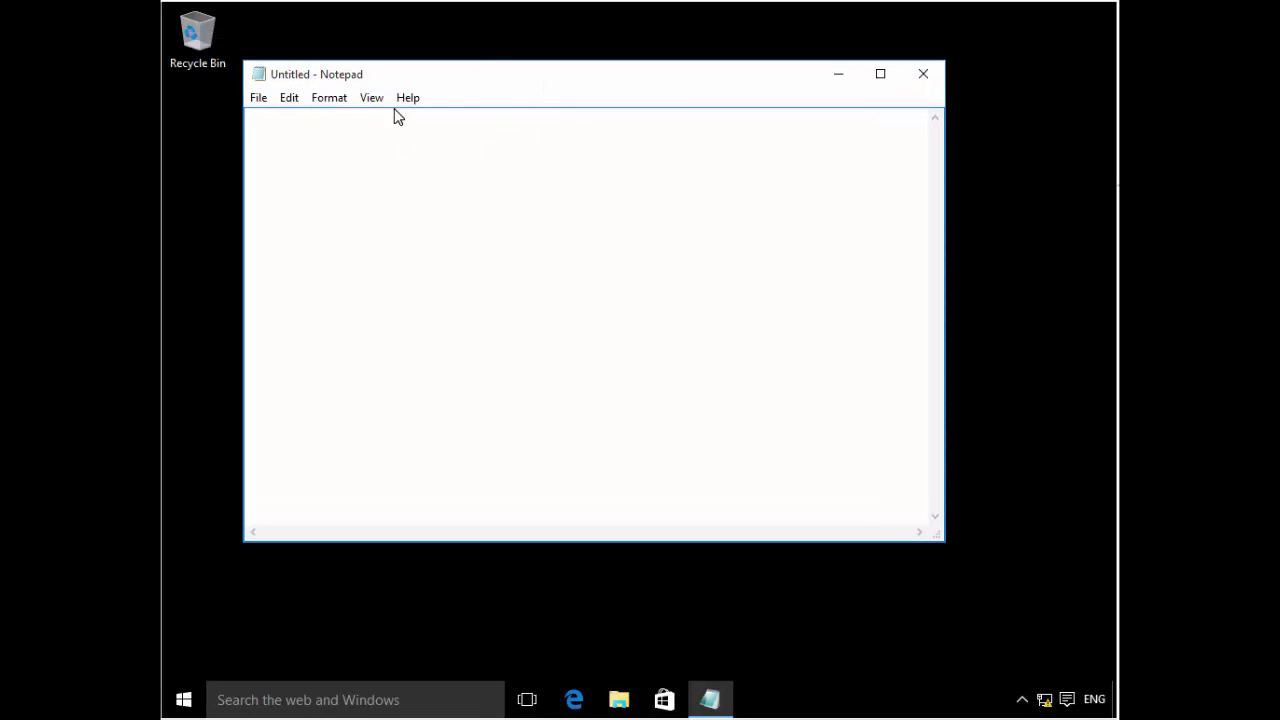
left_click(1110, 710)
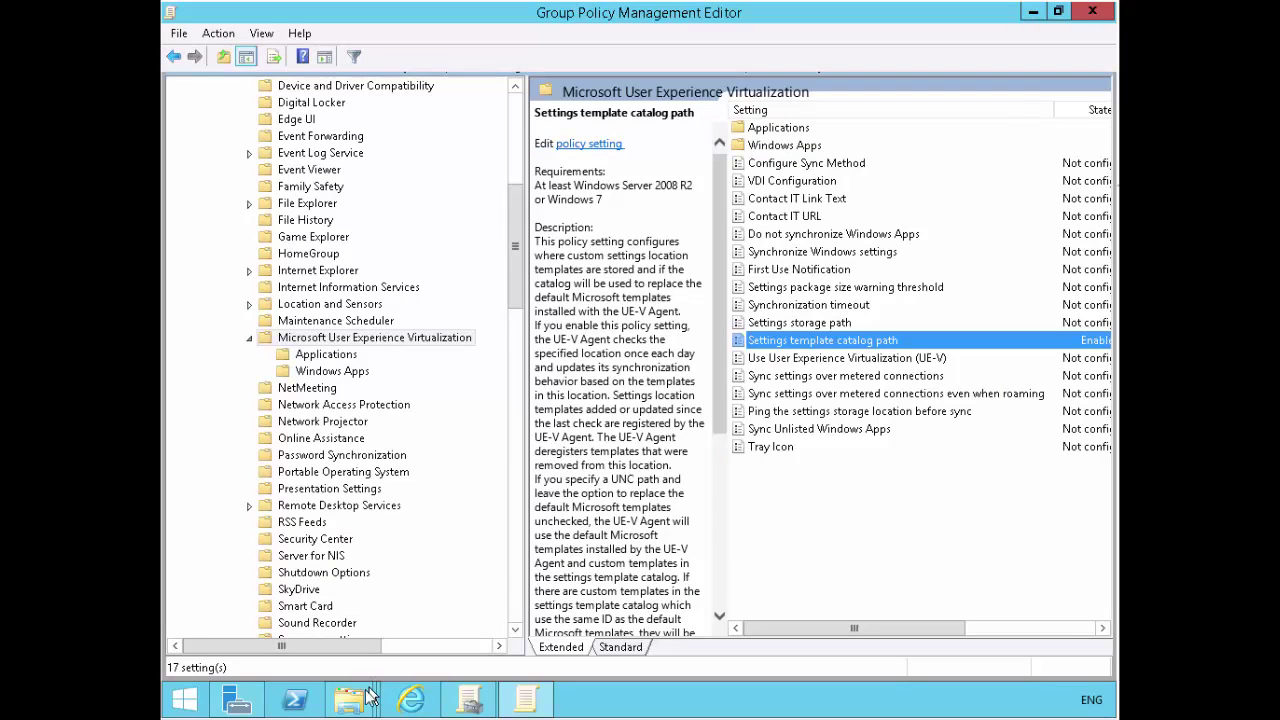
left_click(358, 691)
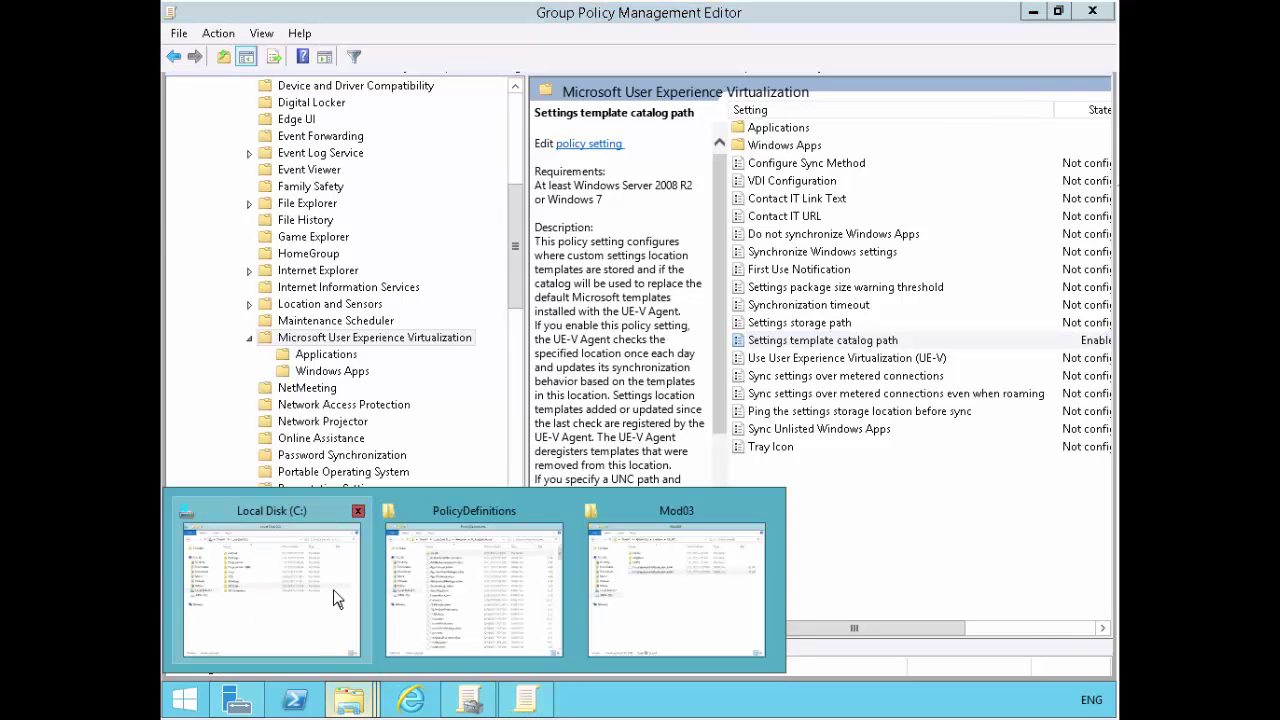
- Open the user's folder under C:\UEVData and turn on showing hidden items
left_click(333, 588)
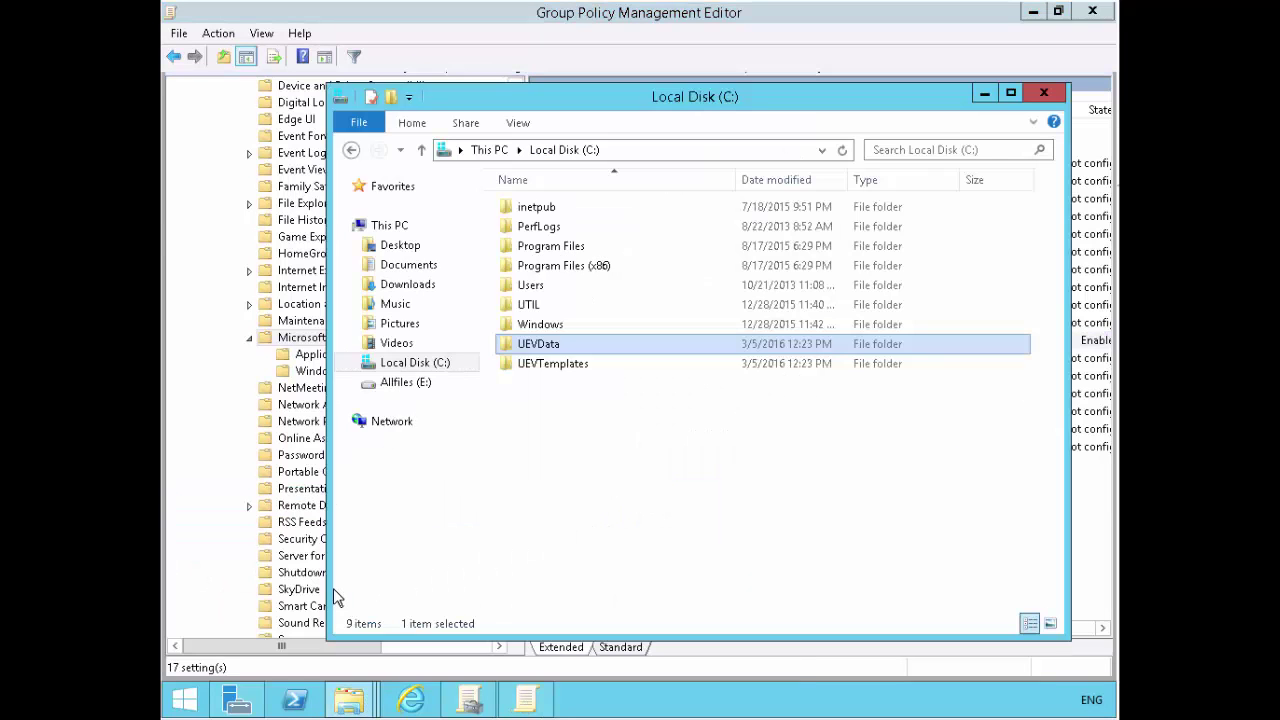
double_click(545, 344)
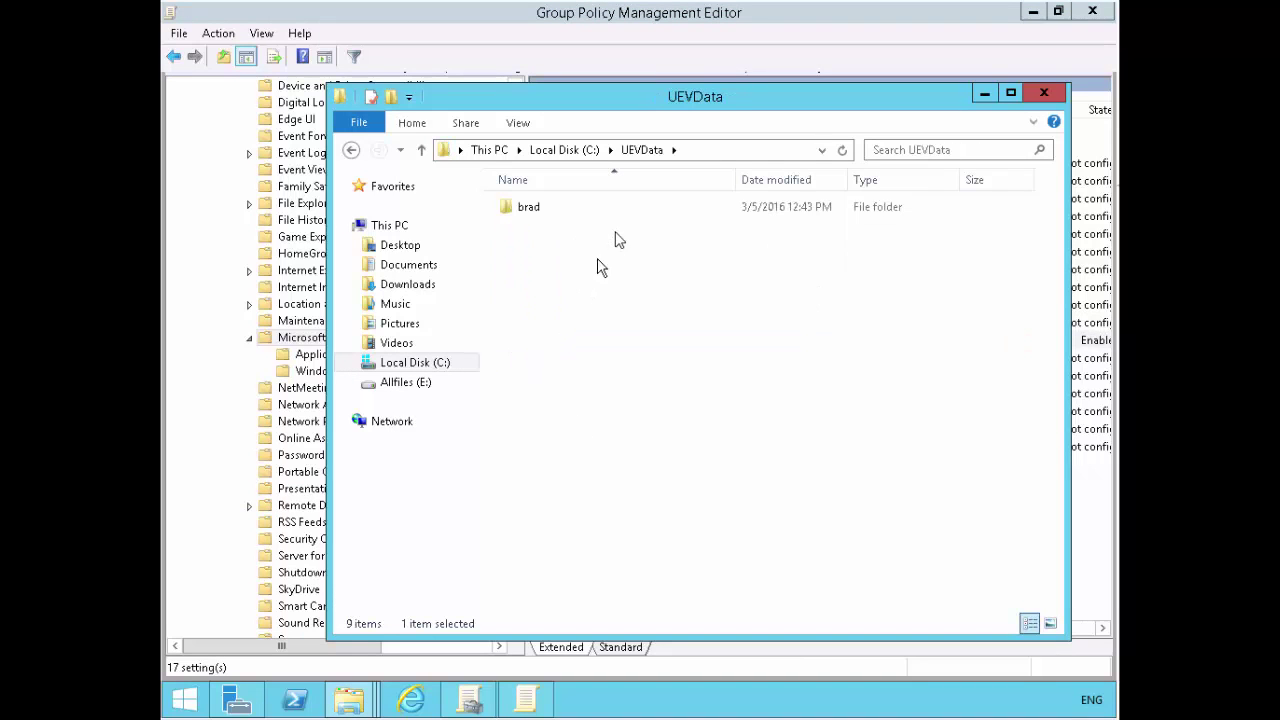
double_click(527, 207)
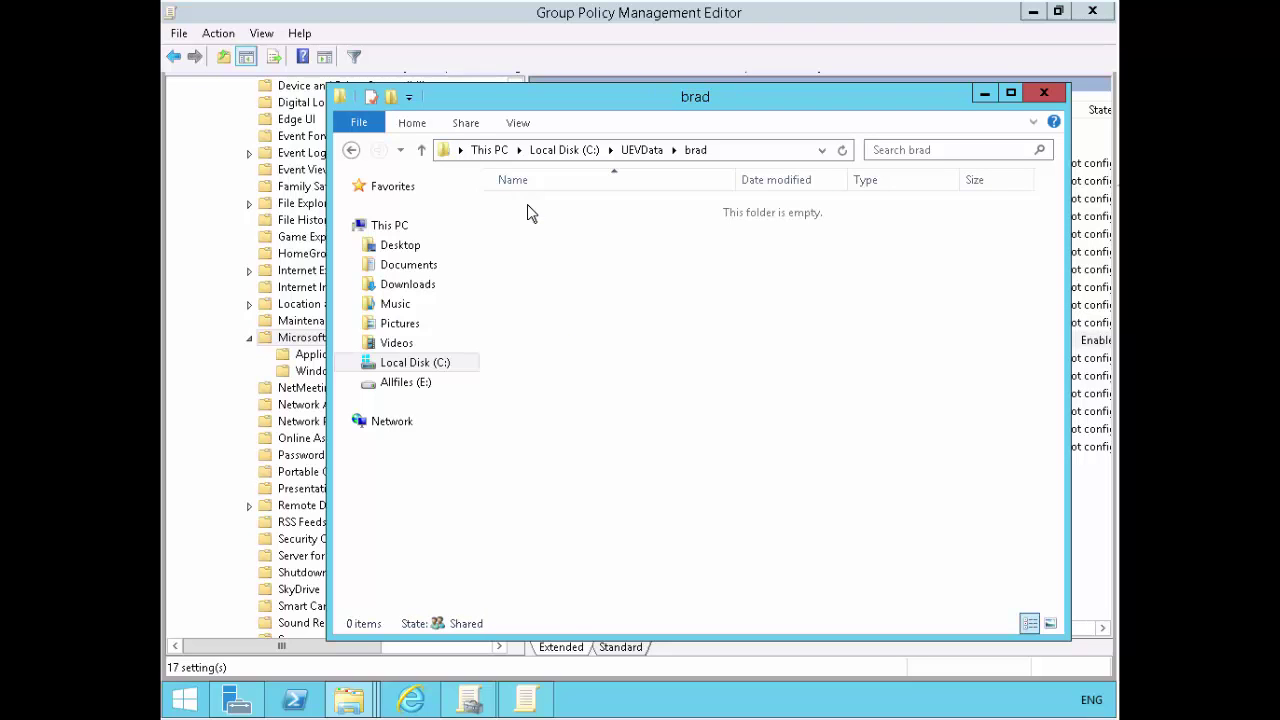
left_click(414, 126)
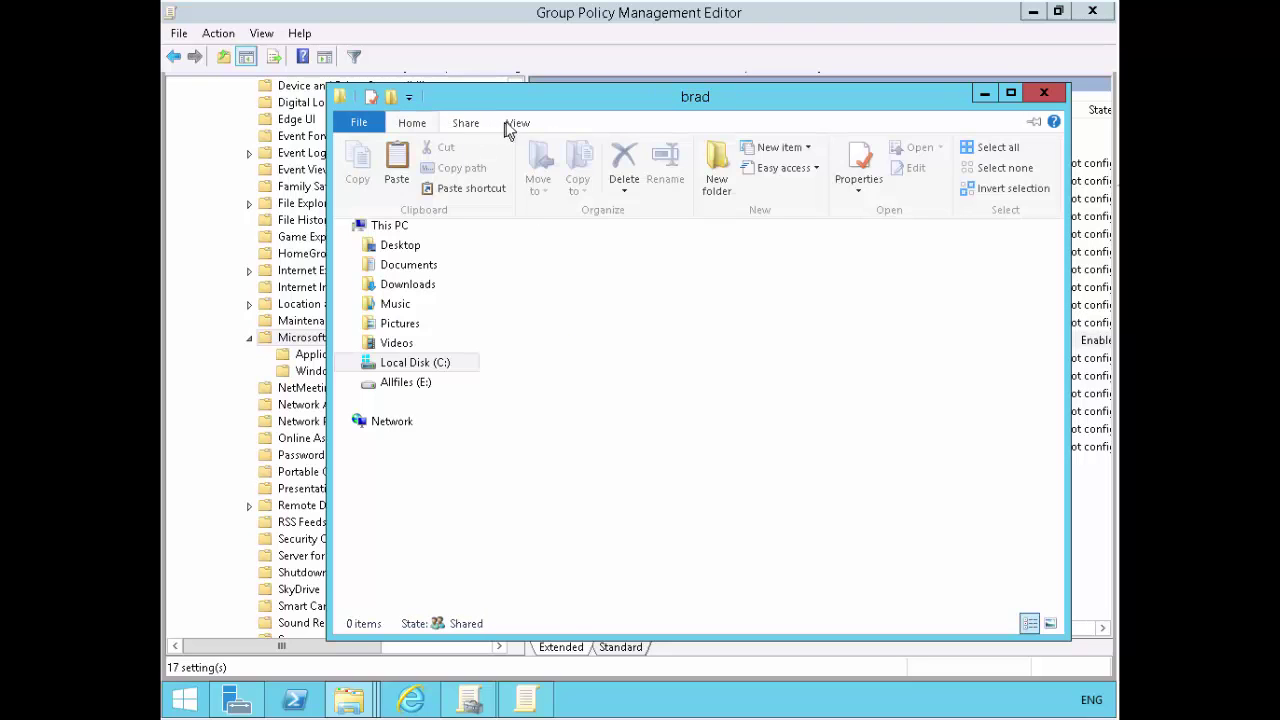
left_click(512, 126)
left_click(511, 122)
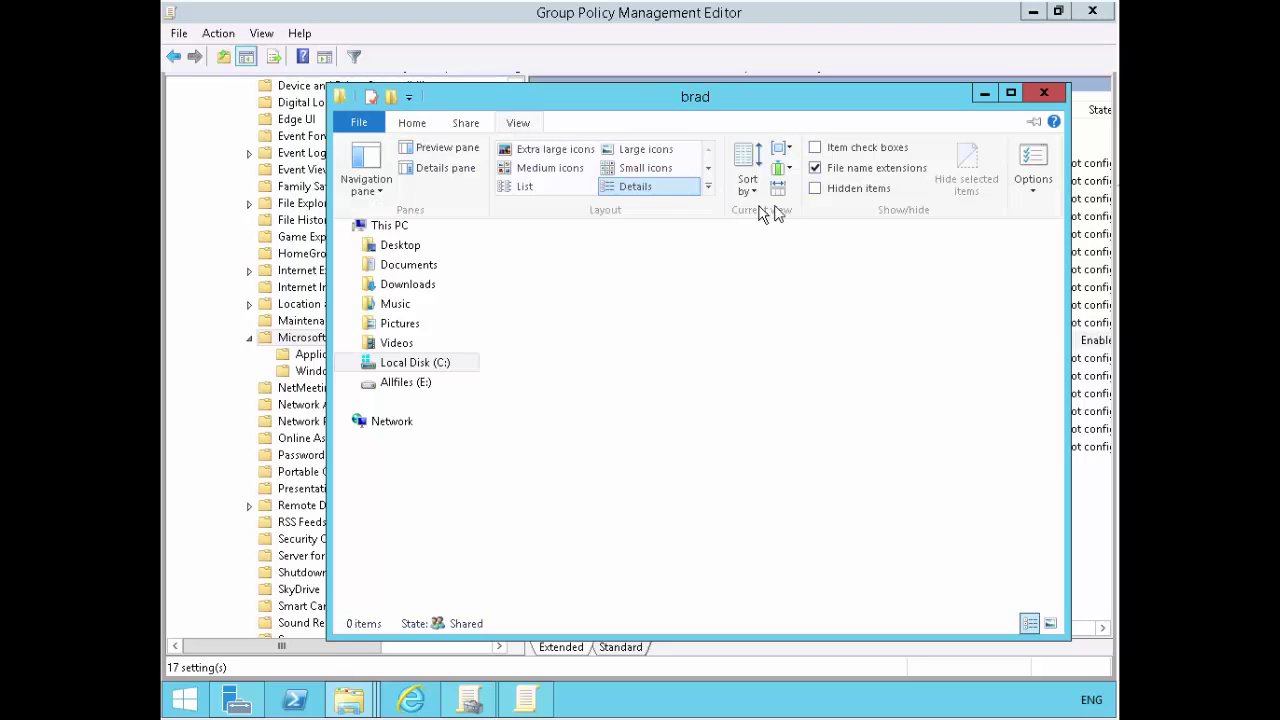
left_click(813, 190)
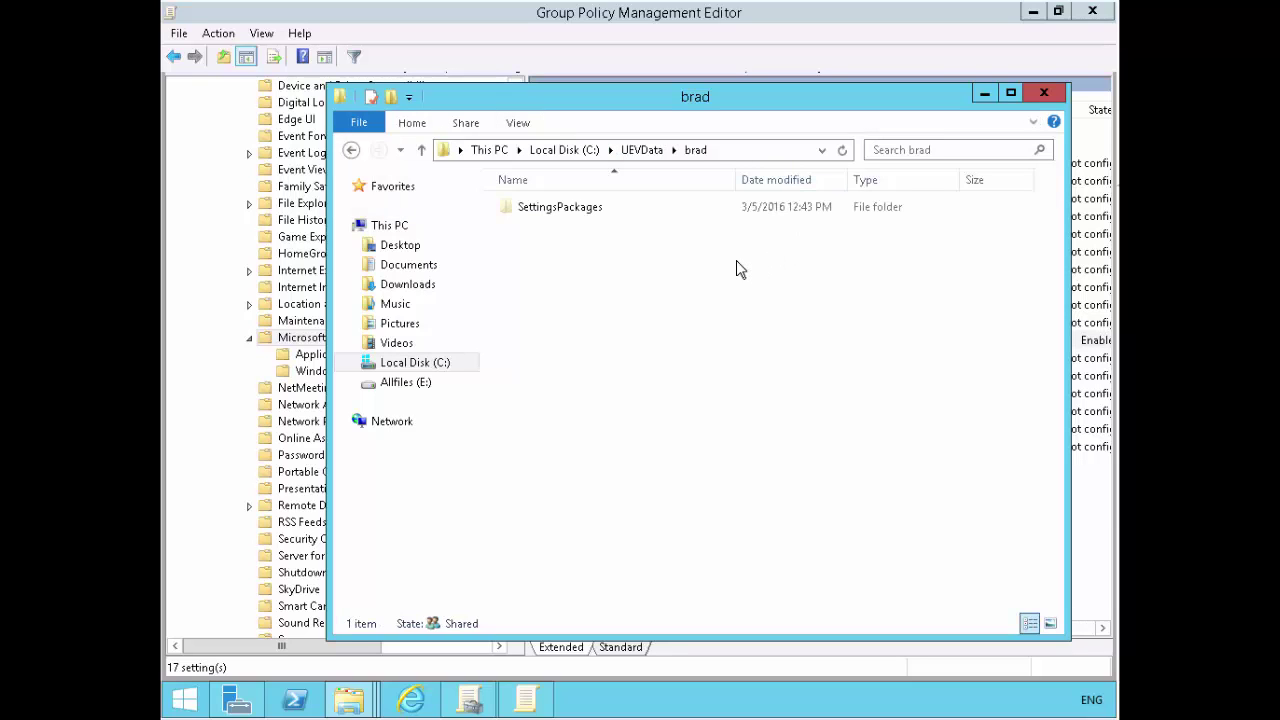
- Browse SettingsPackages into EaseOfAccessSettings.common, then go back up to the user's UEVData folder
double_click(546, 209)
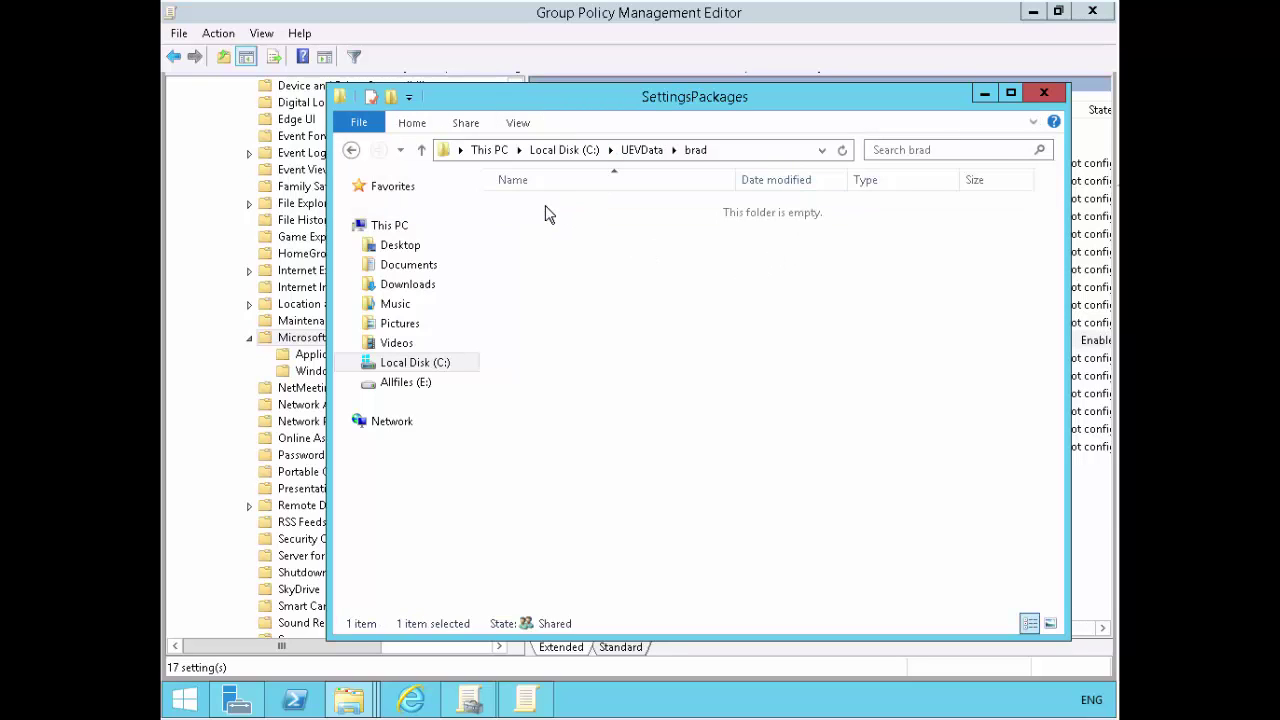
double_click(546, 209)
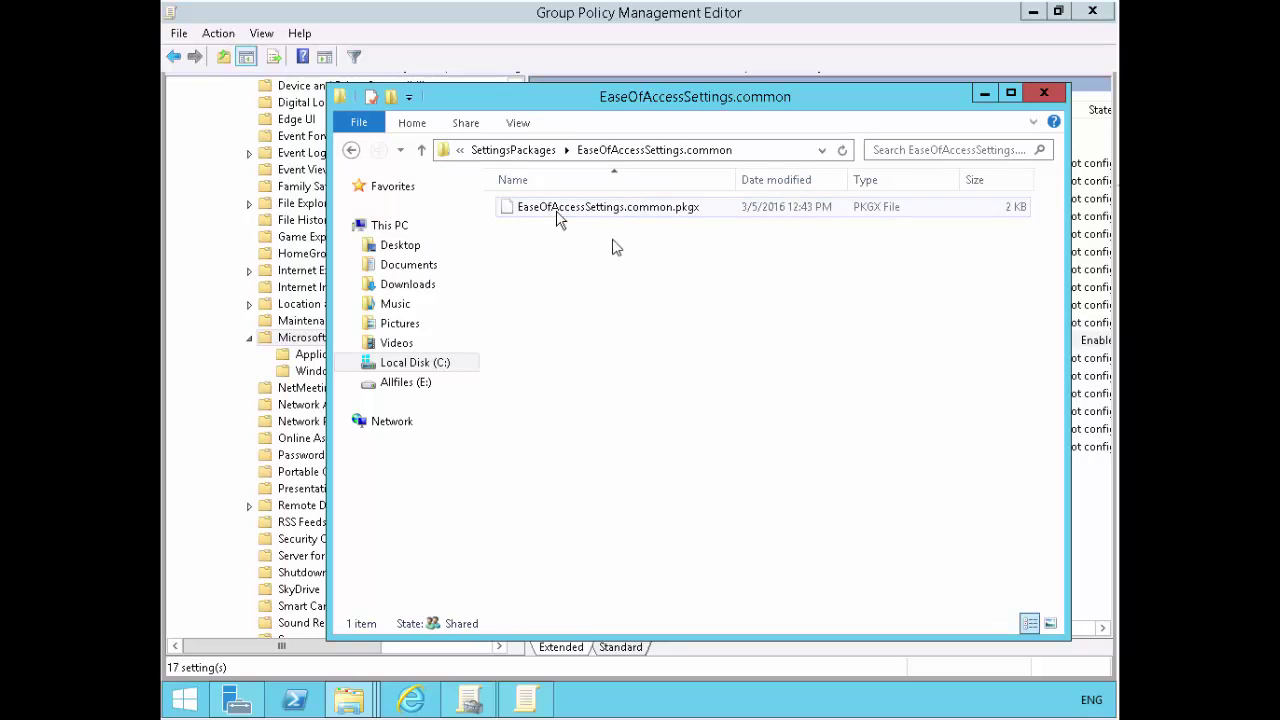
left_click(540, 152)
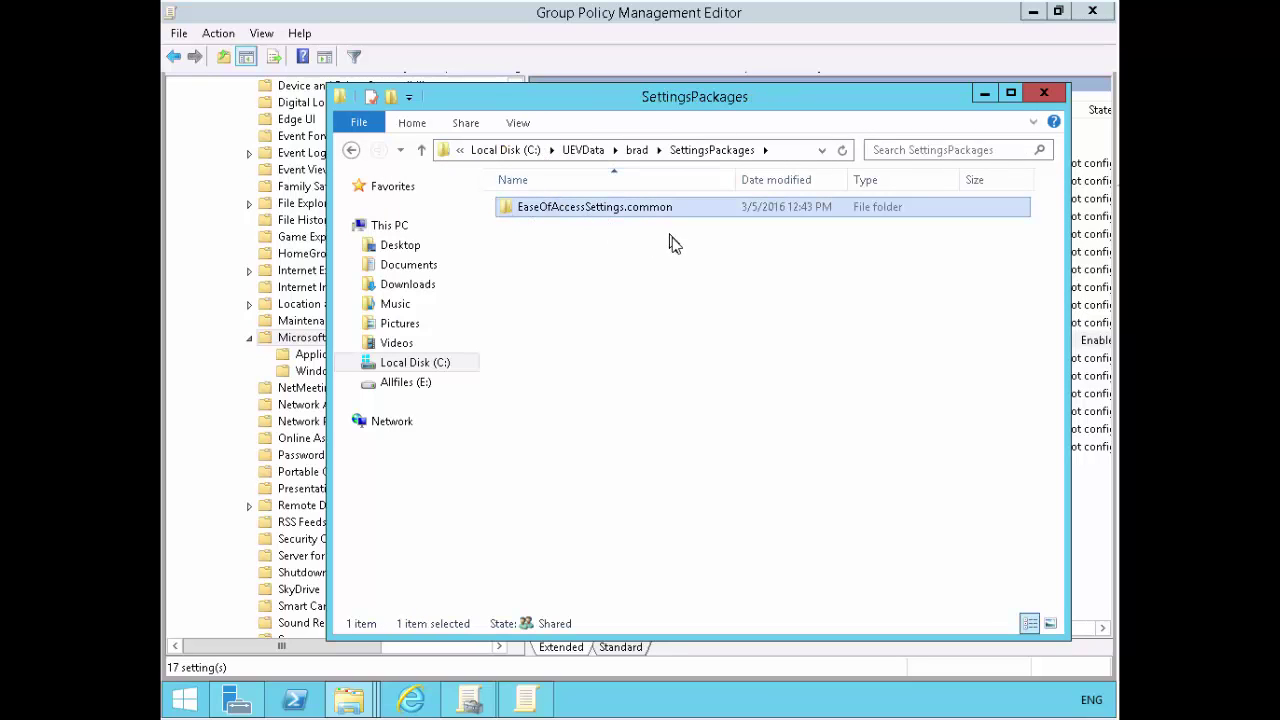
left_click(690, 272)
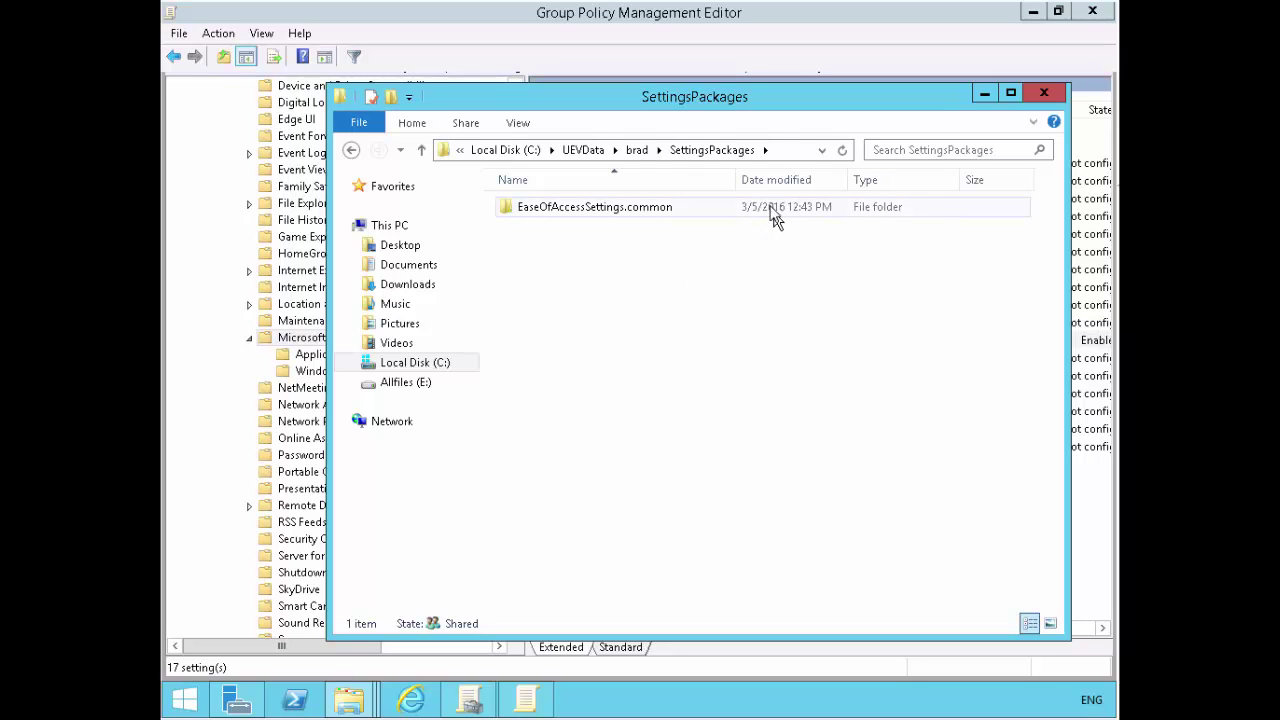
left_click(640, 152)
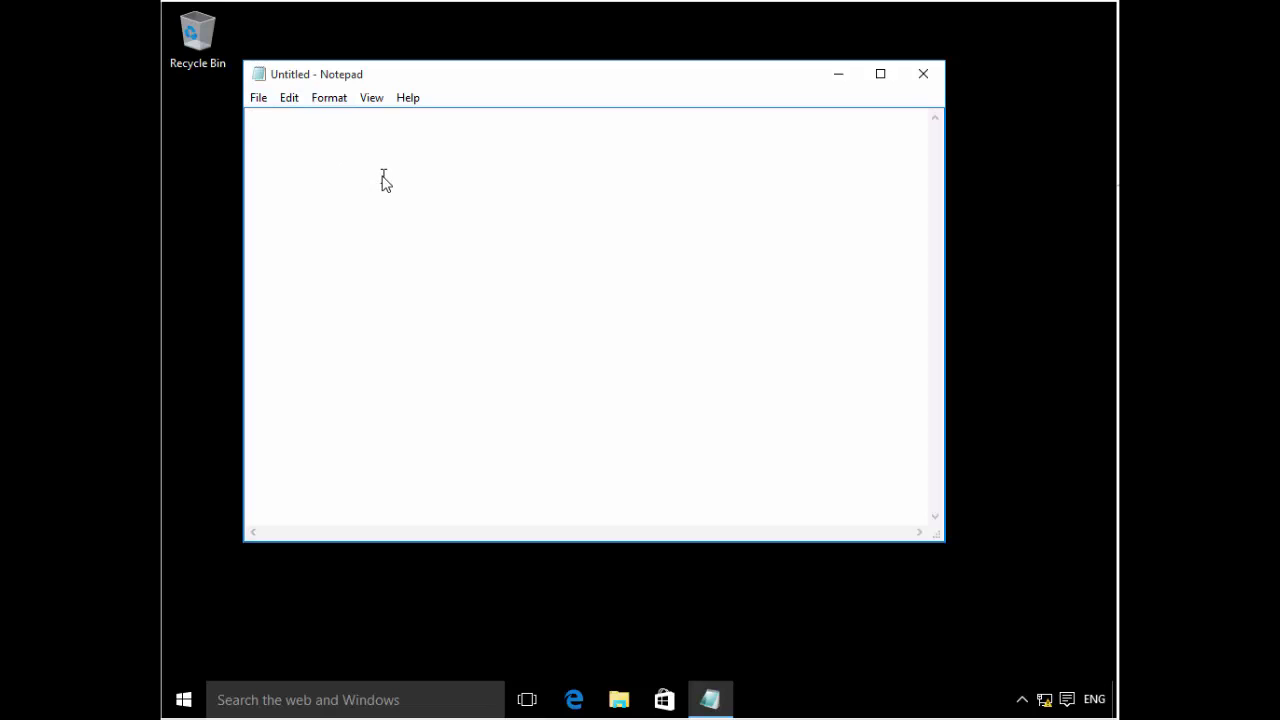
- Type a name on the first line, select it, and open Format > Font
type("David O")
mouse_move(250, 119)
left_mouse_down()
mouse_move(306, 128)
mouse_move(234, 124)
left_mouse_up()
left_click(306, 128)
left_click(333, 101)
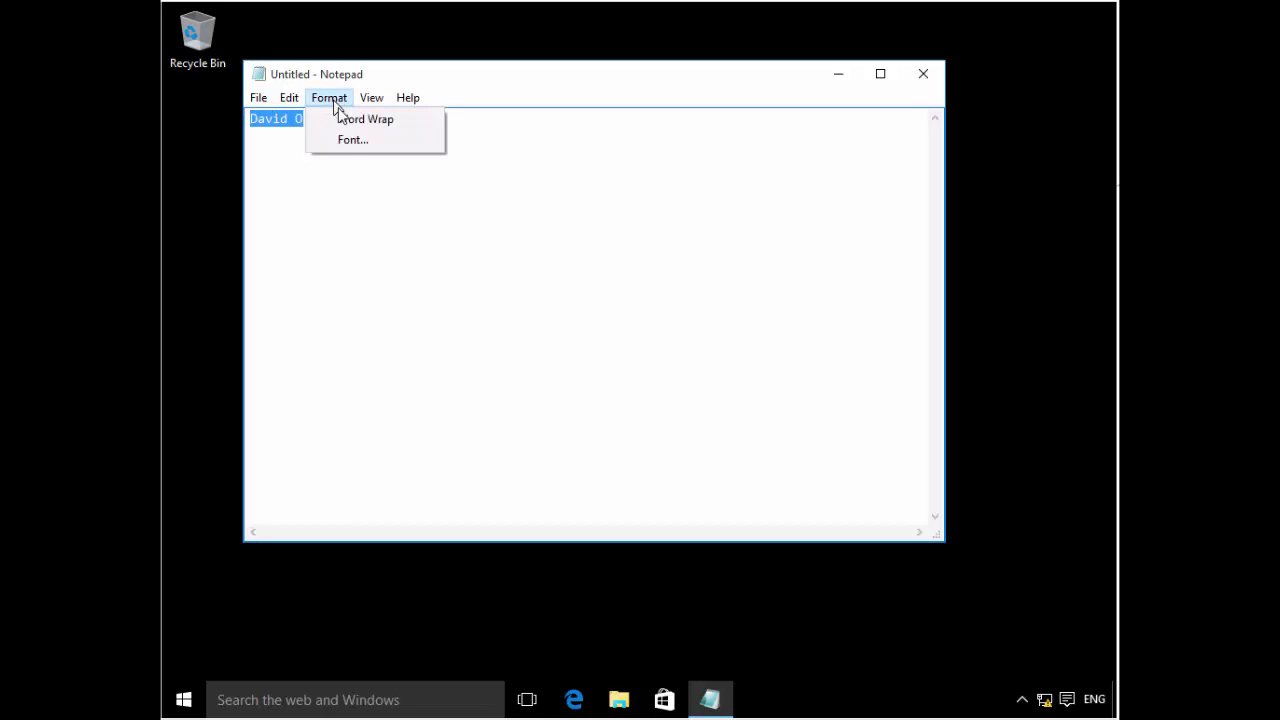
left_click(350, 141)
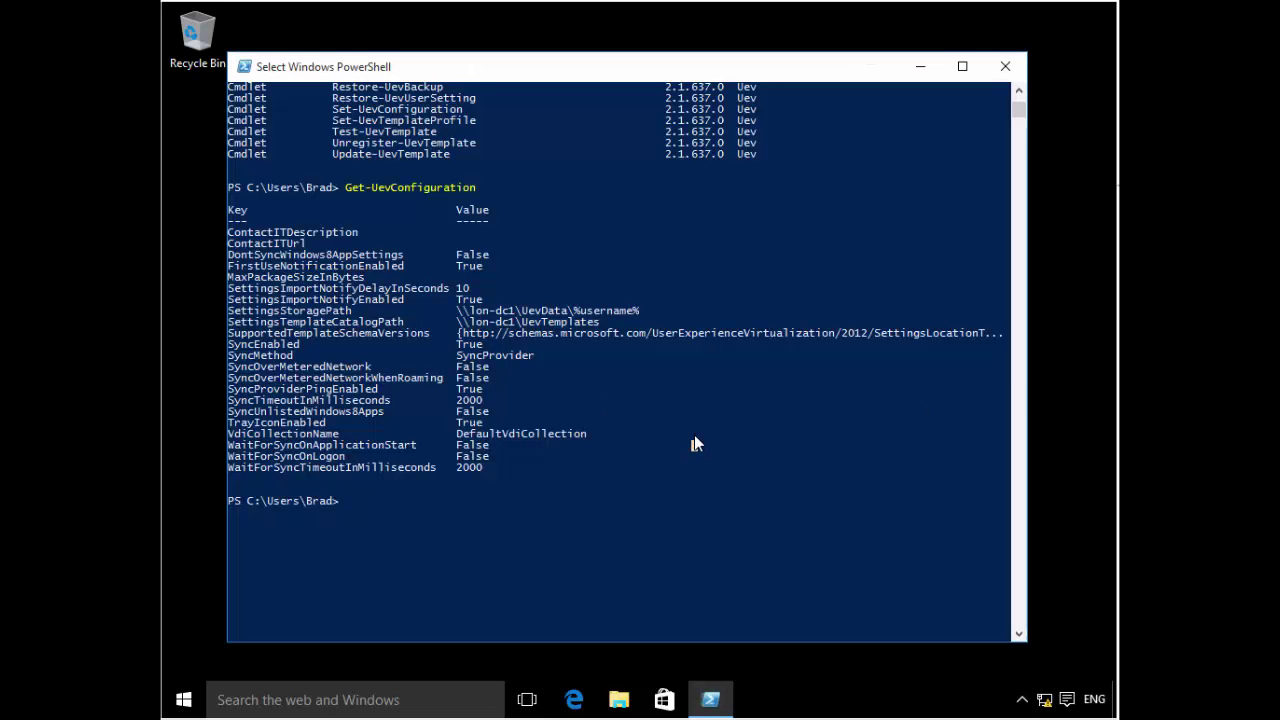
- Launch Notepad from the console, type scratch text 'ddffghh', and close it without saving
type("note")
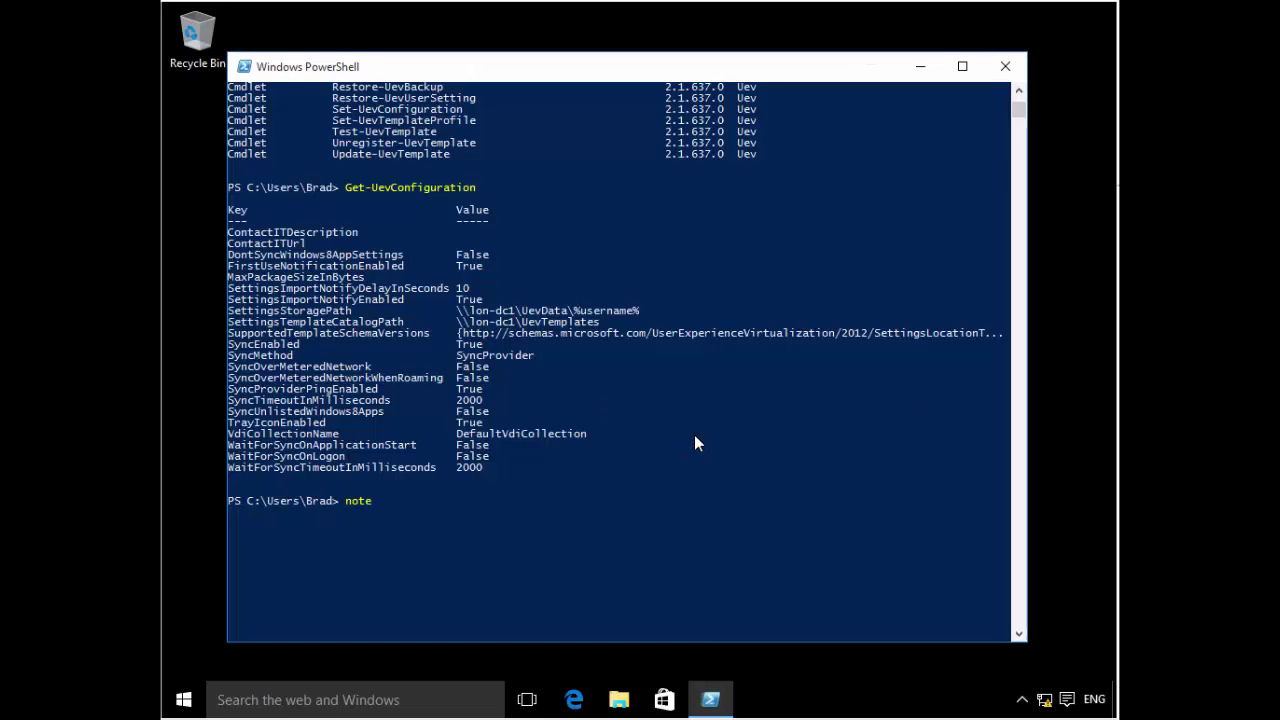
type("pad")
key("Return")
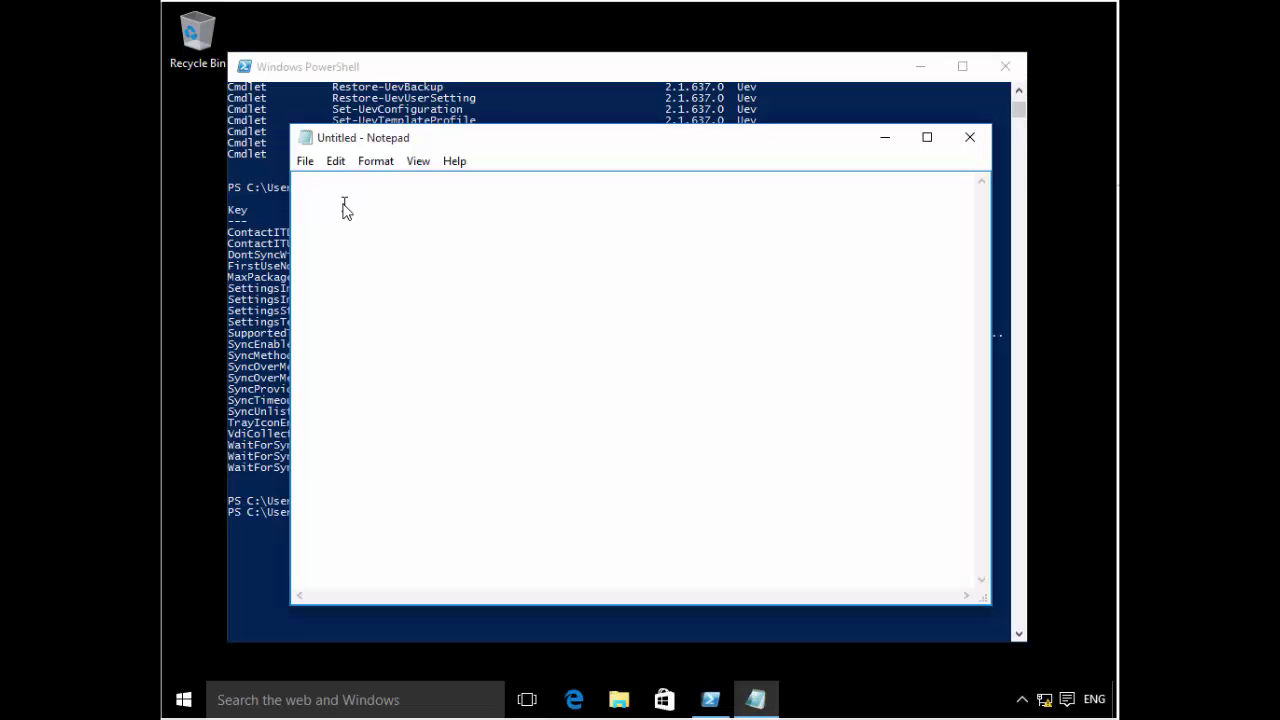
type("ddffghh")
left_click(967, 140)
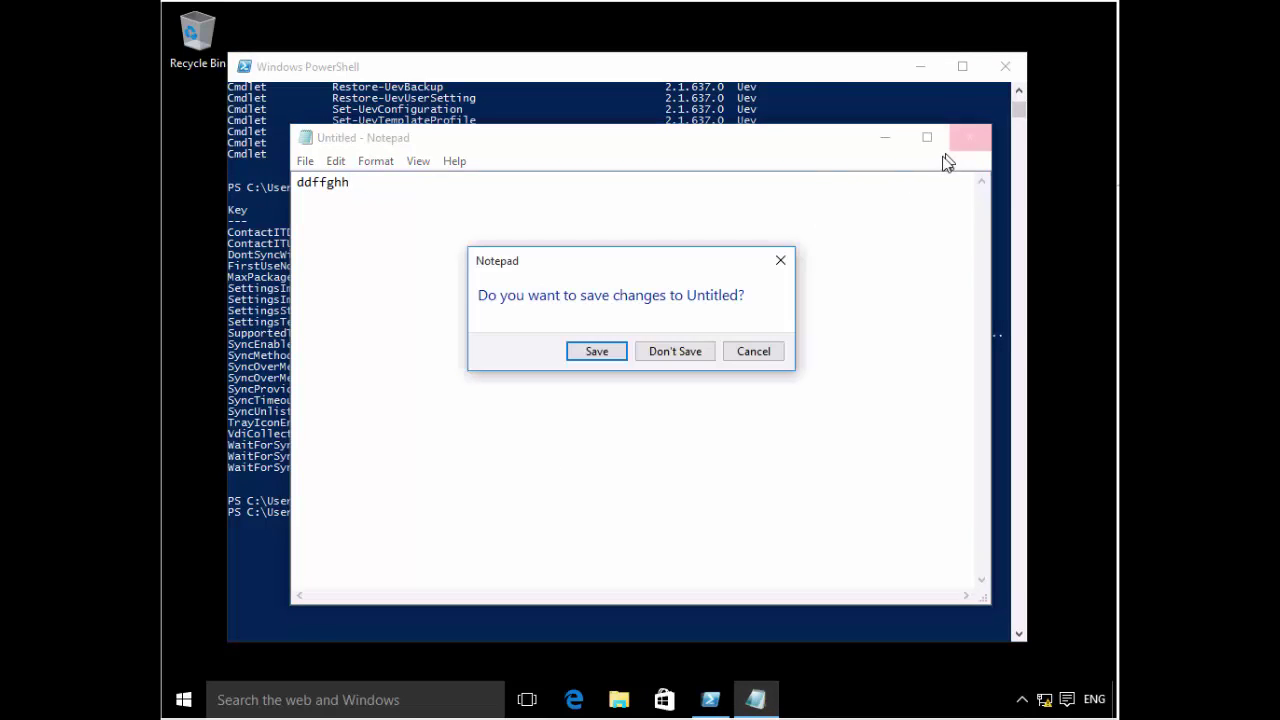
left_click(713, 355)
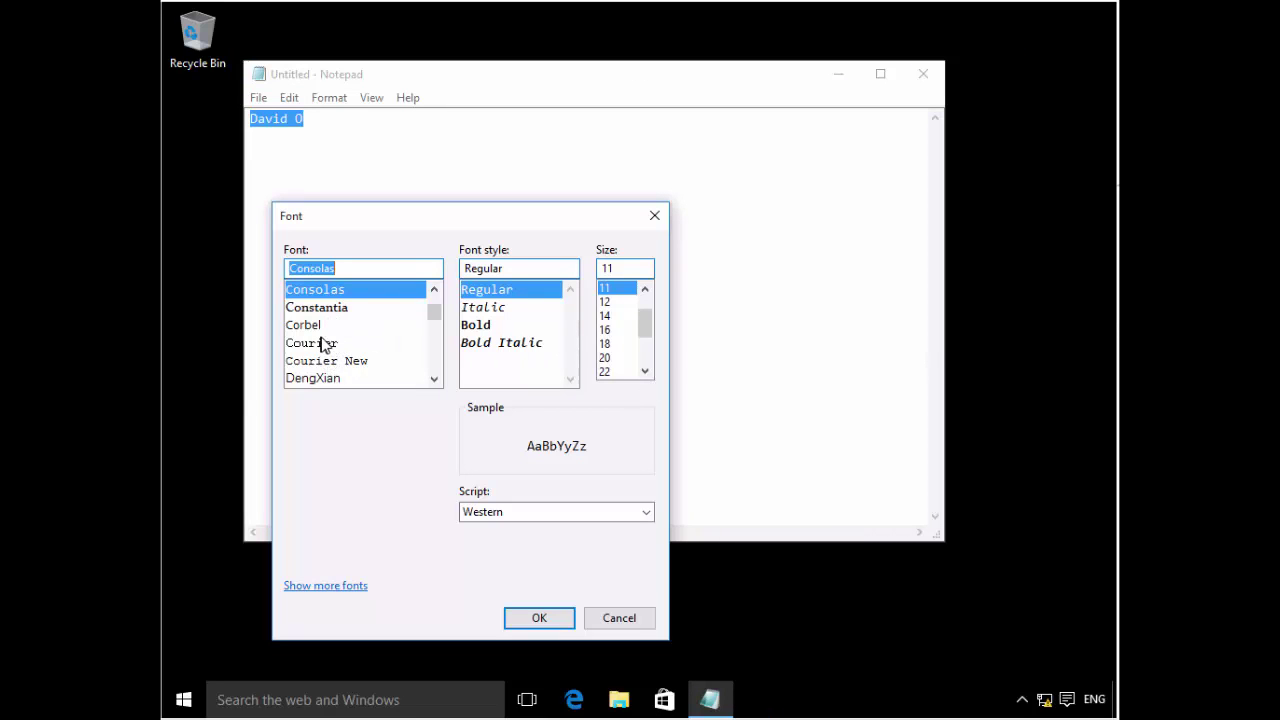
- Set the selected name's font to Cambria at size 72 and apply it
left_click(324, 343)
scroll(329, 343, "down", 1)
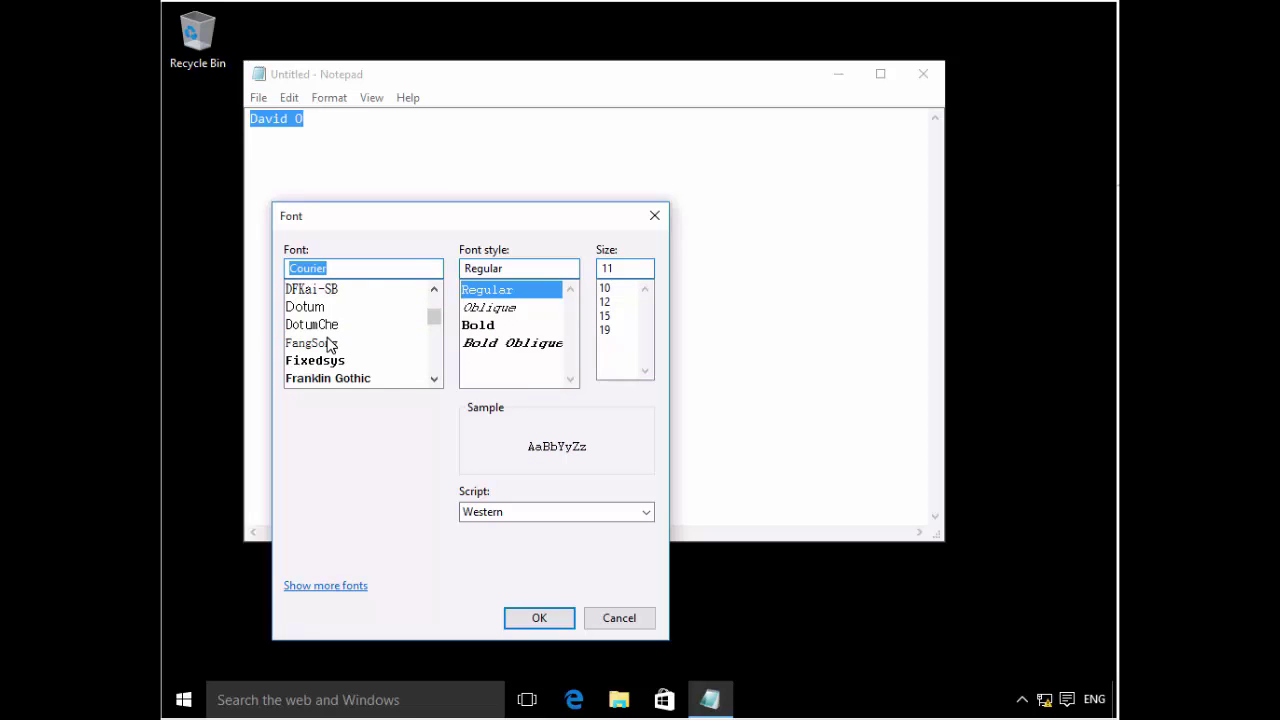
scroll(330, 344, "up", 2)
scroll(333, 343, "up", 1)
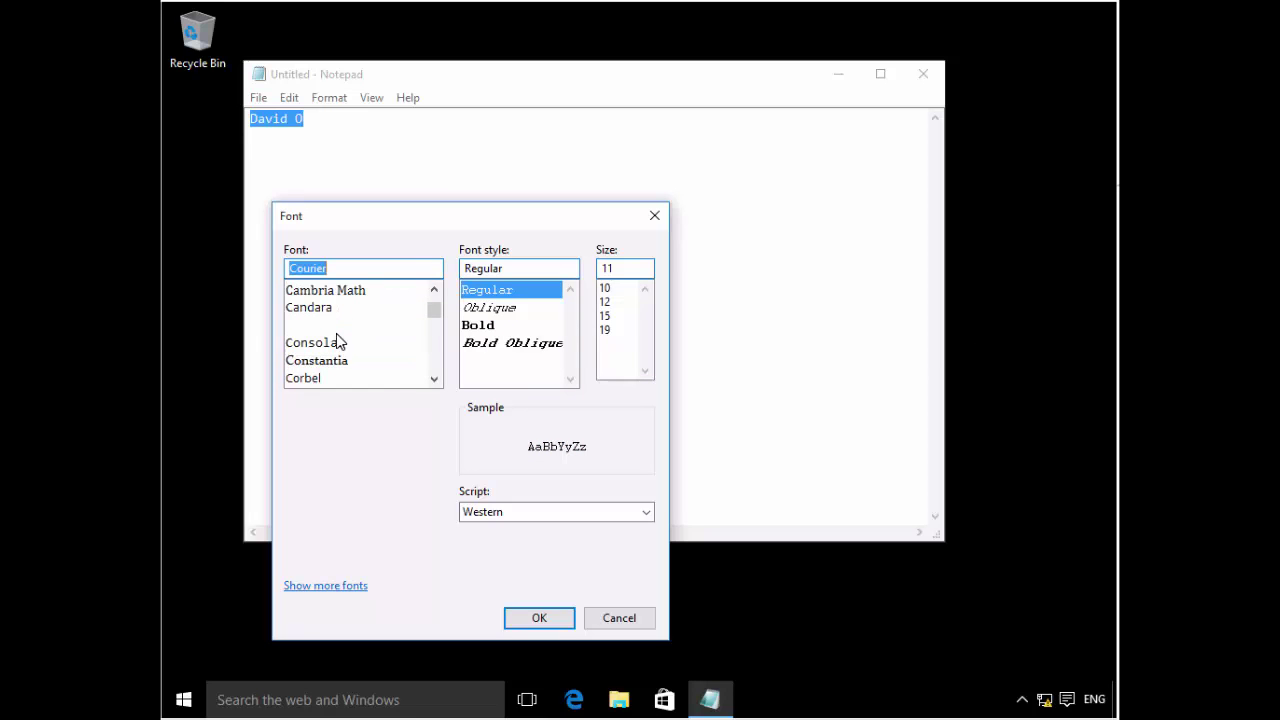
scroll(337, 340, "up", 1)
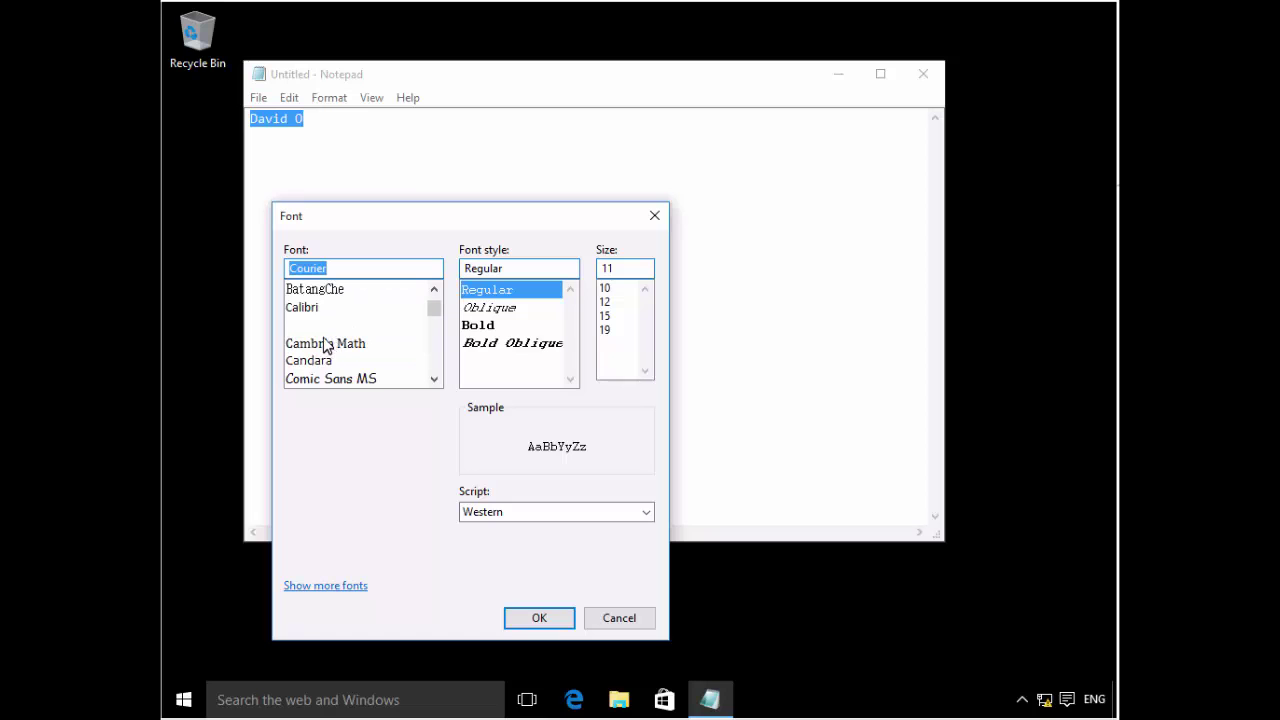
left_click(320, 329)
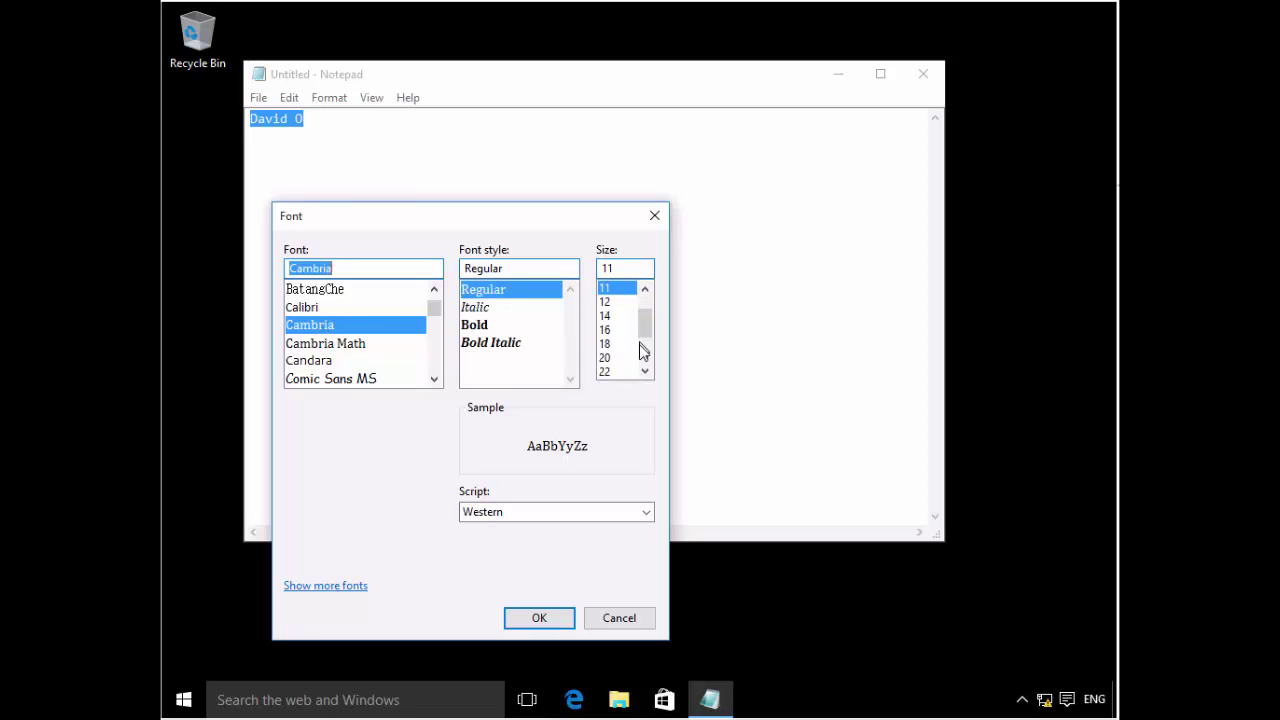
left_click(645, 362)
left_click(605, 358)
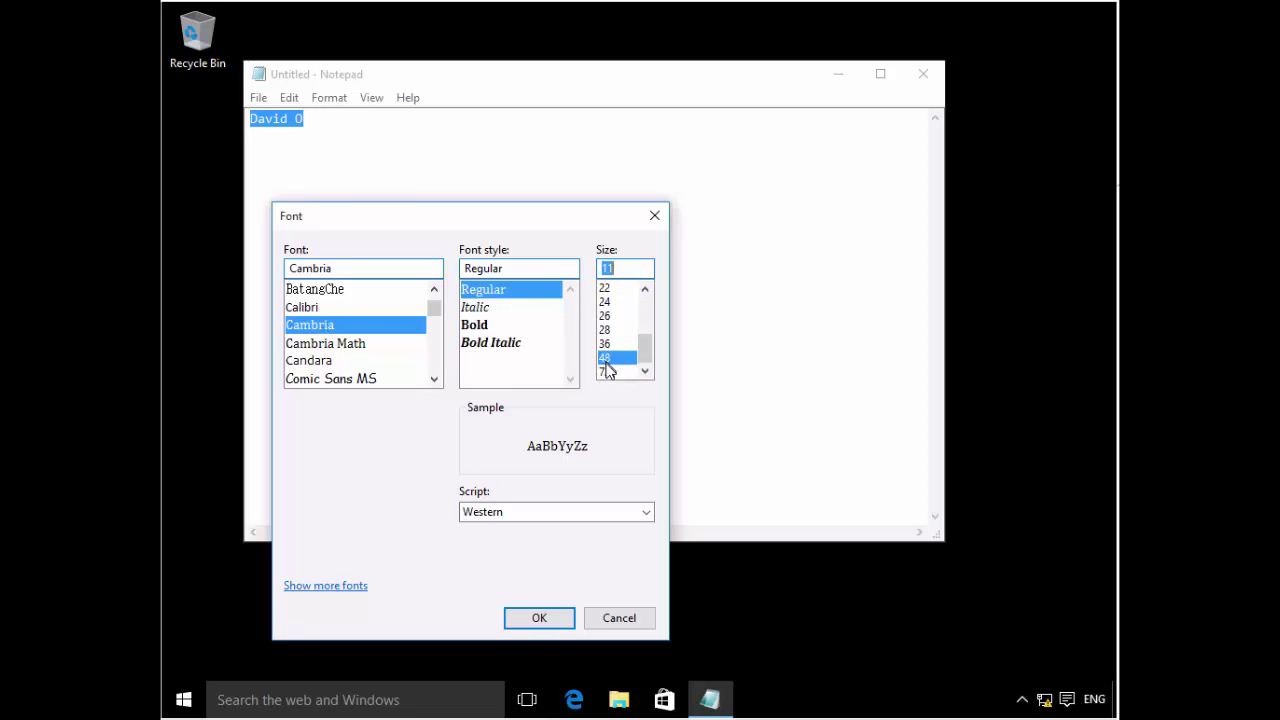
left_click(605, 372)
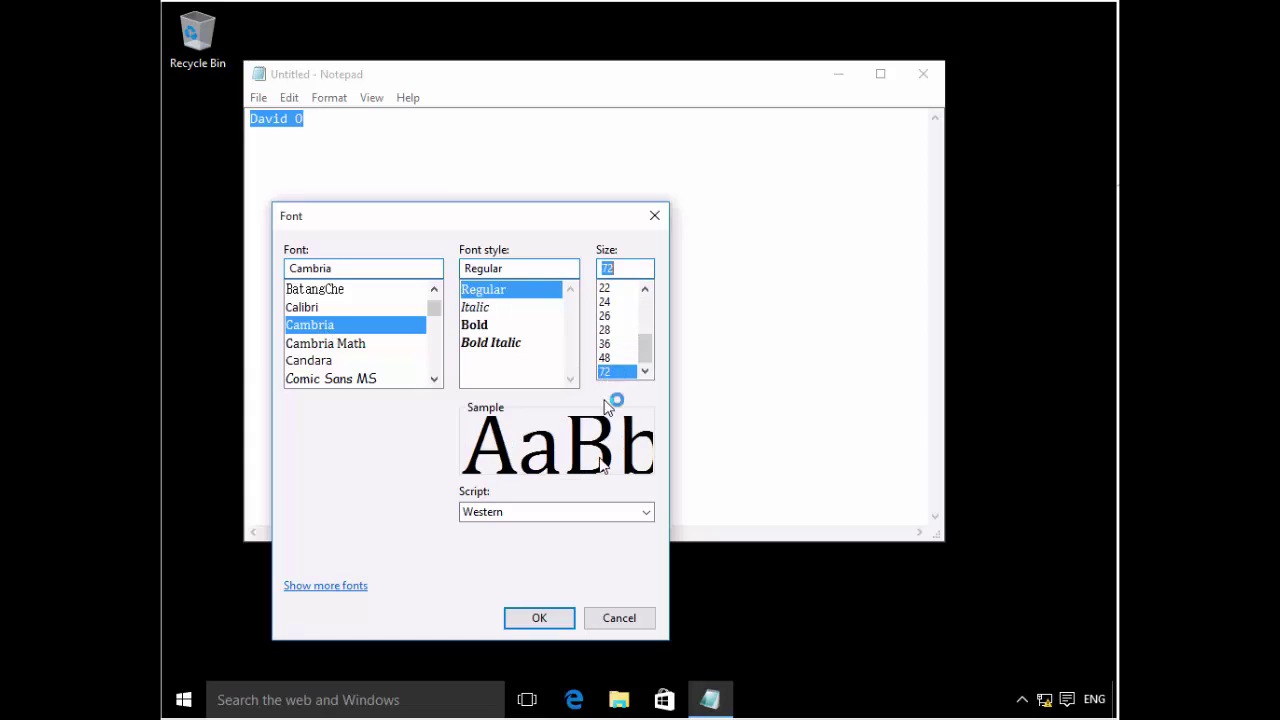
left_click(558, 619)
- Check the enlarged text, then close Notepad choosing Don't Save
left_click(574, 172)
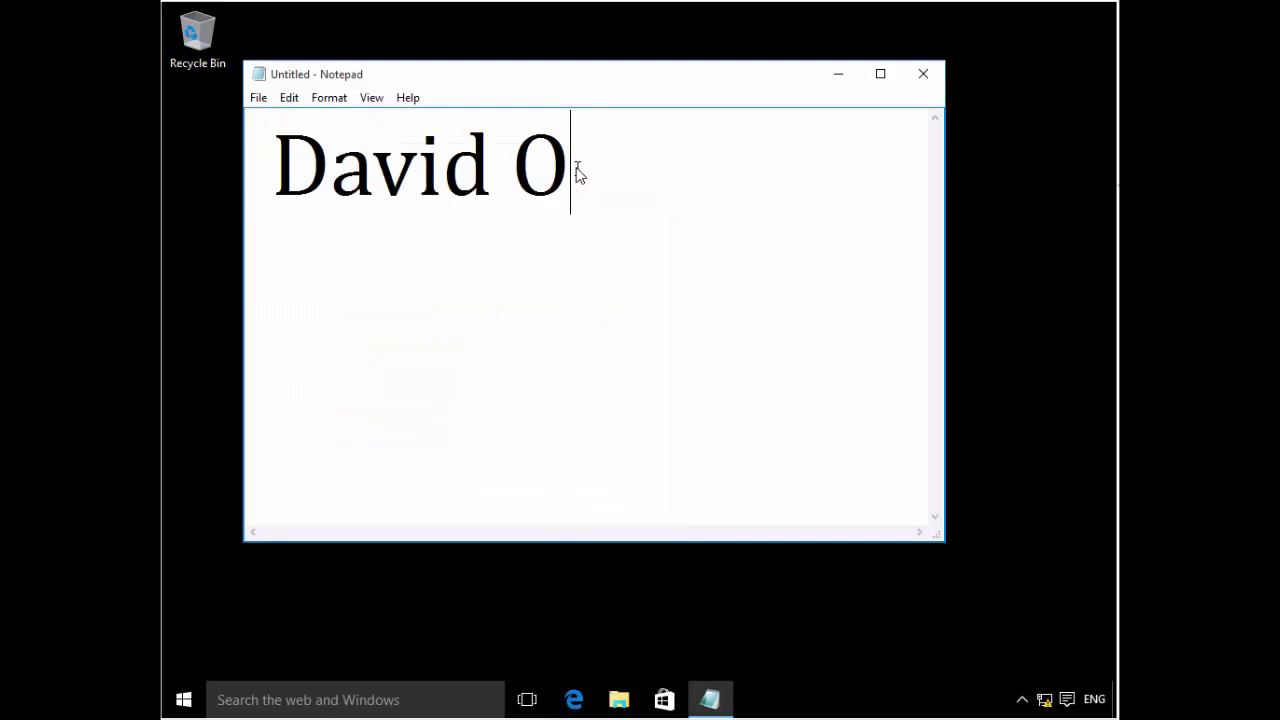
left_click(275, 176)
left_click(730, 287)
left_click(922, 80)
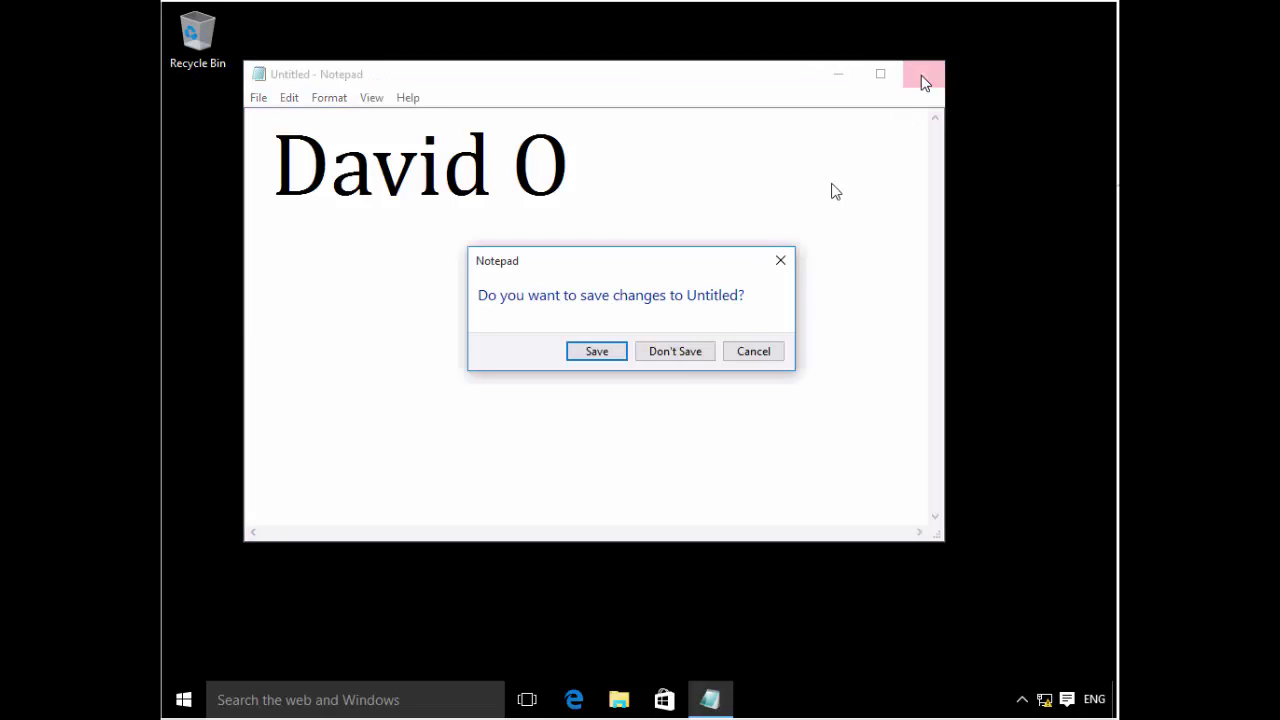
left_click(682, 355)
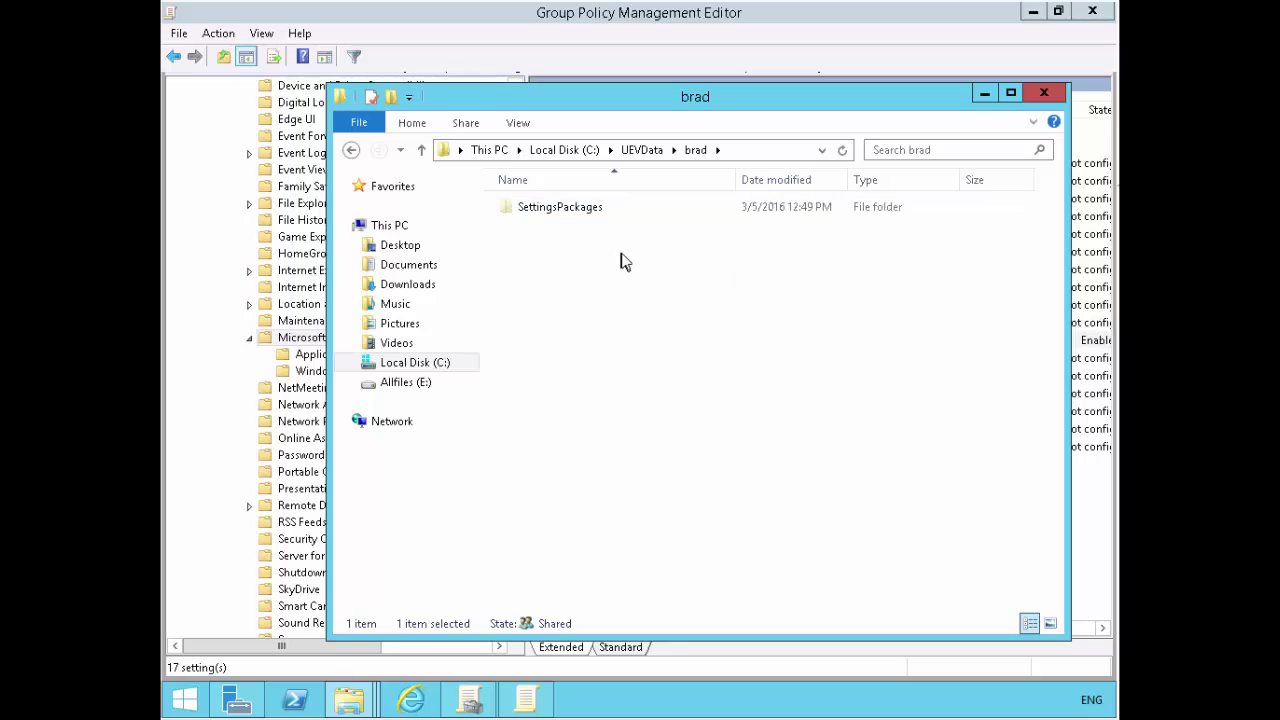
- Refresh the listing and confirm SettingsPackages\MicrosoftNotepad6 holds MicrosoftNotepad6.pkgx
right_click(620, 258)
left_click(669, 330)
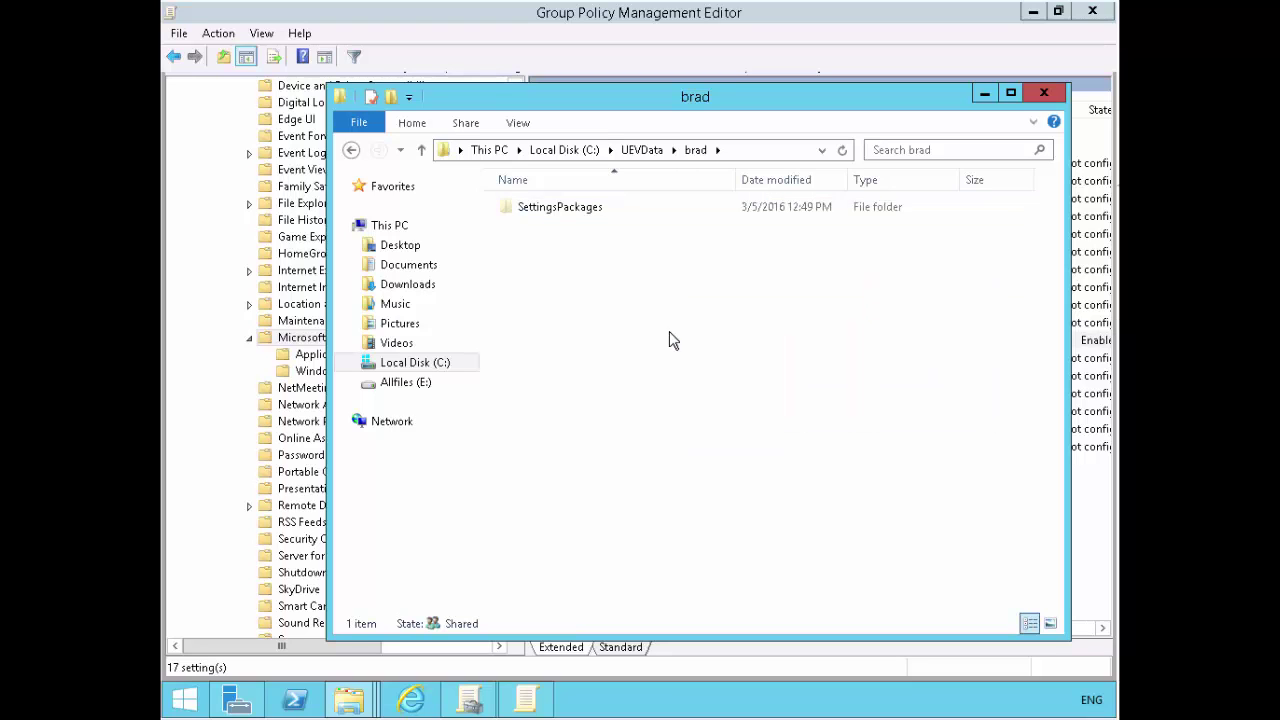
double_click(600, 212)
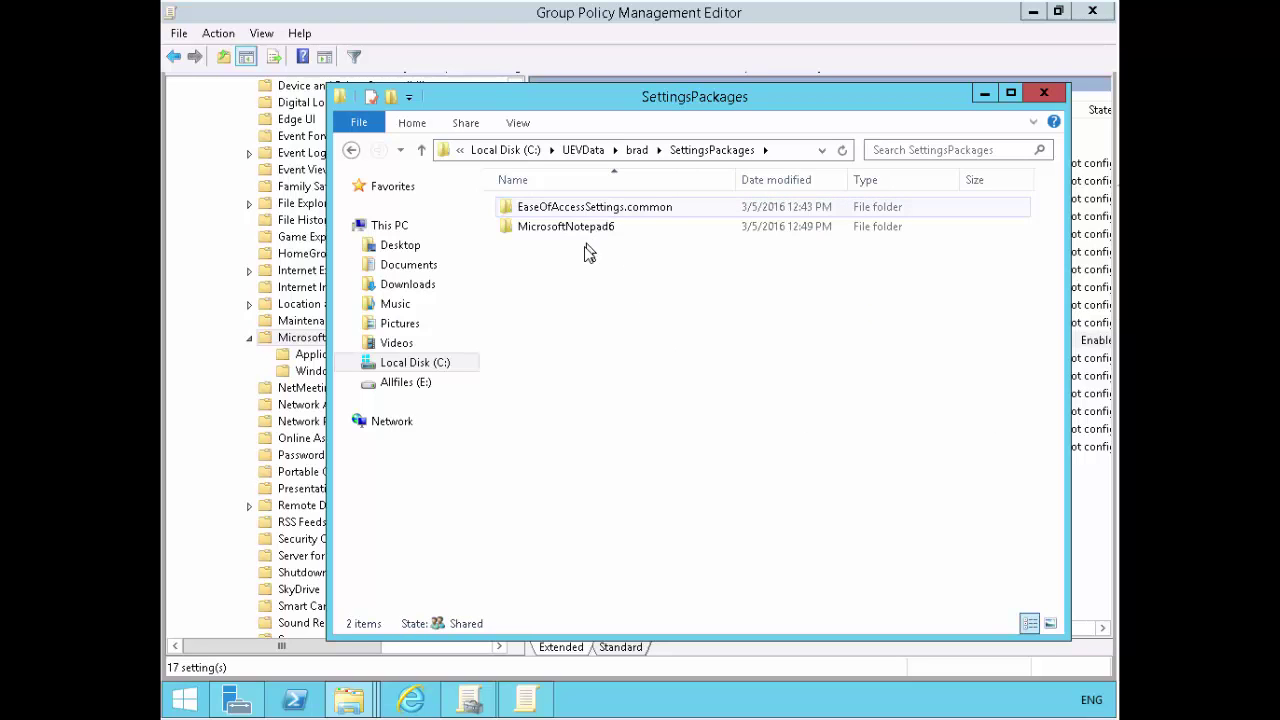
mouse_move(570, 232)
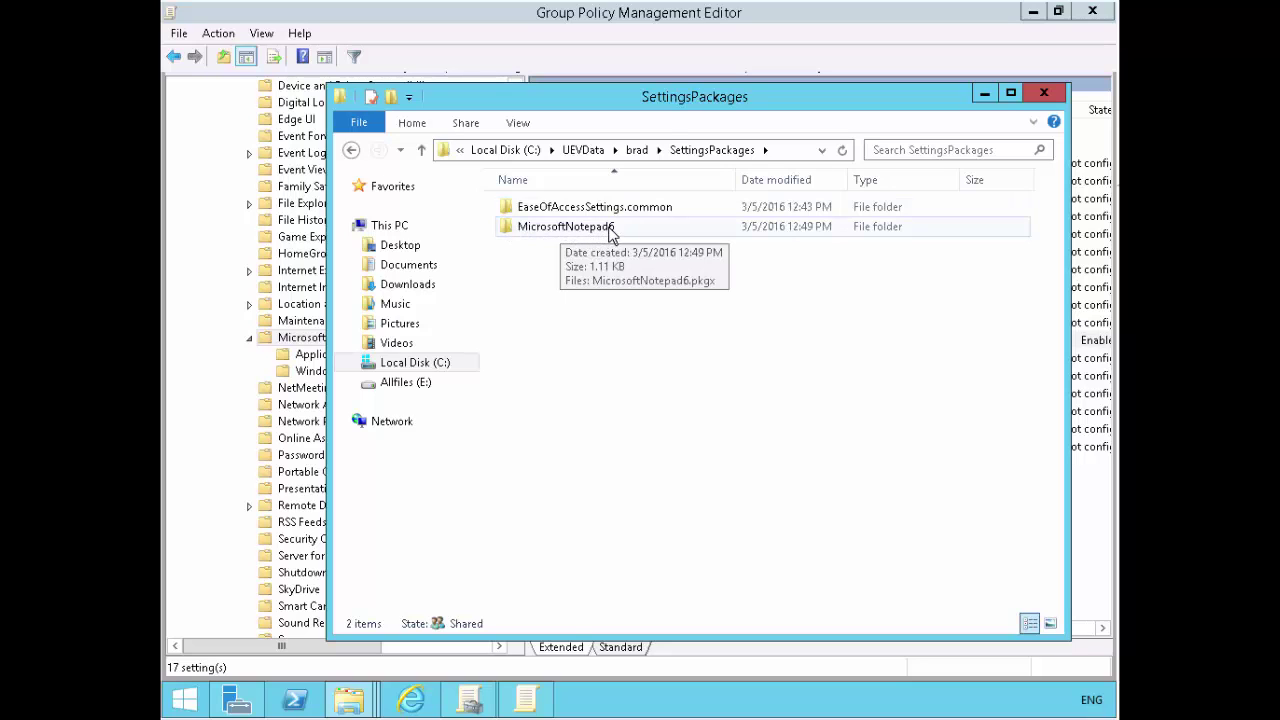
double_click(612, 230)
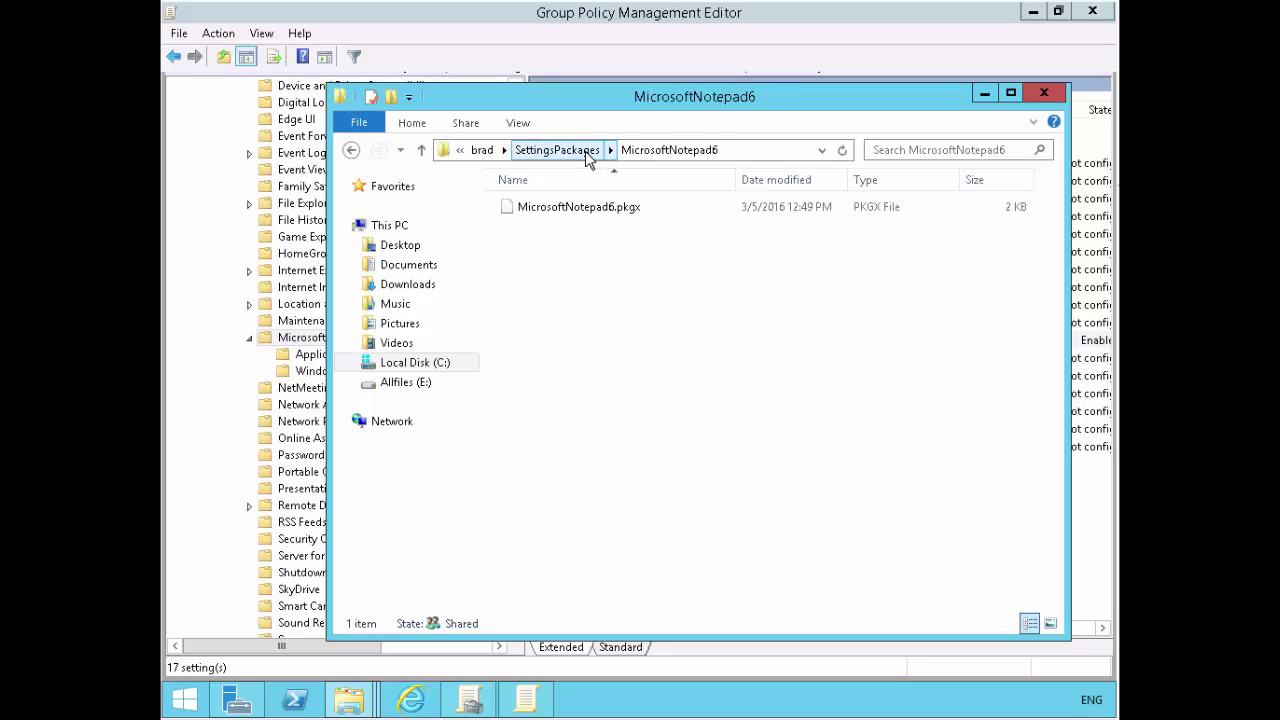
left_click(585, 151)
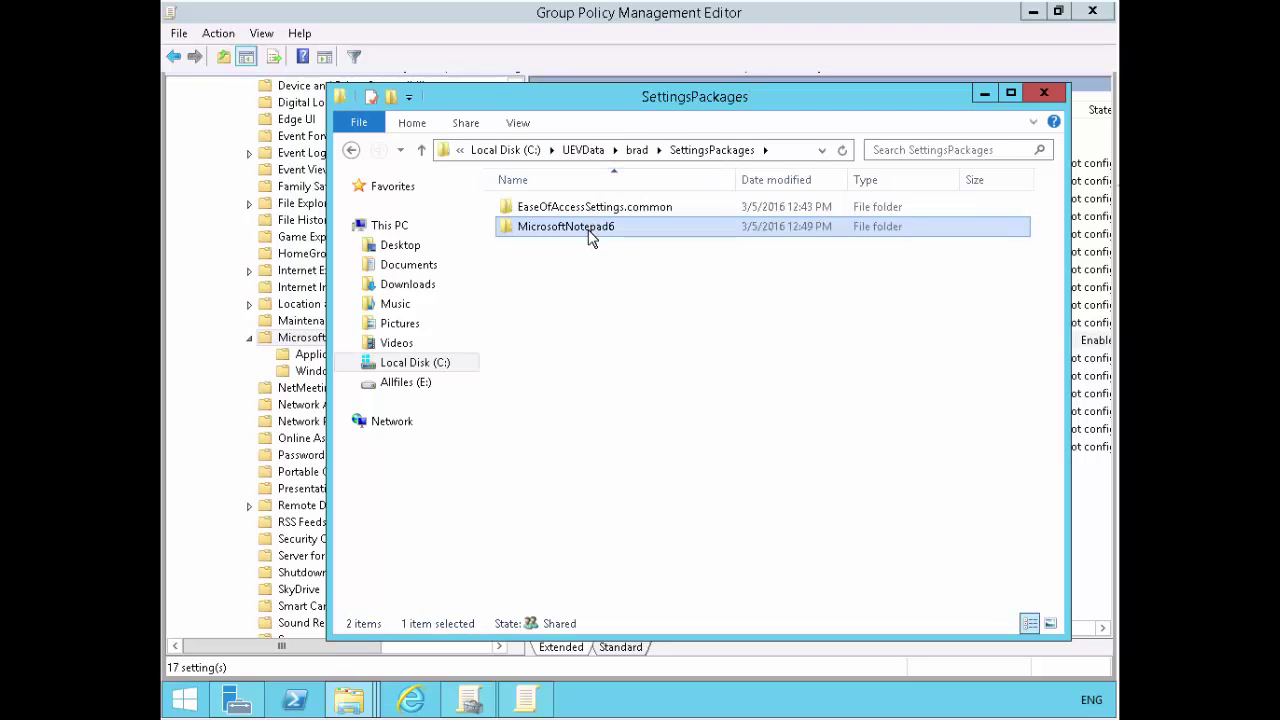
double_click(590, 228)
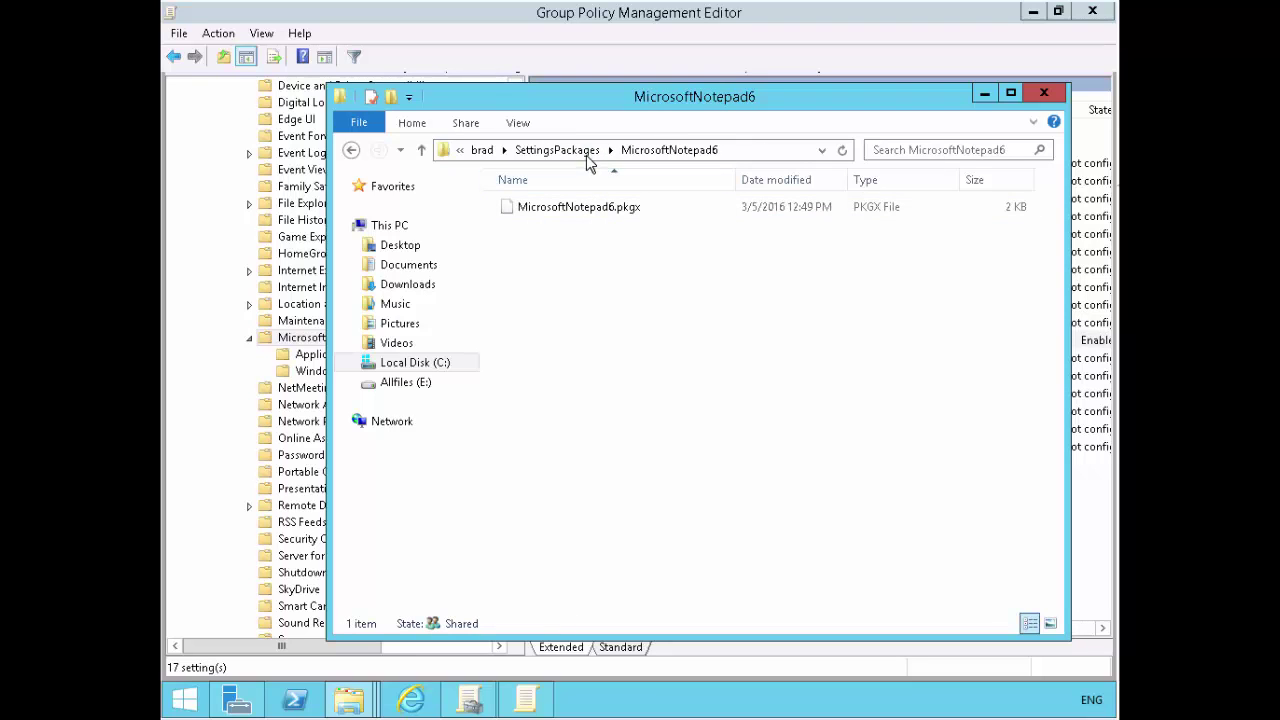
left_click(586, 152)
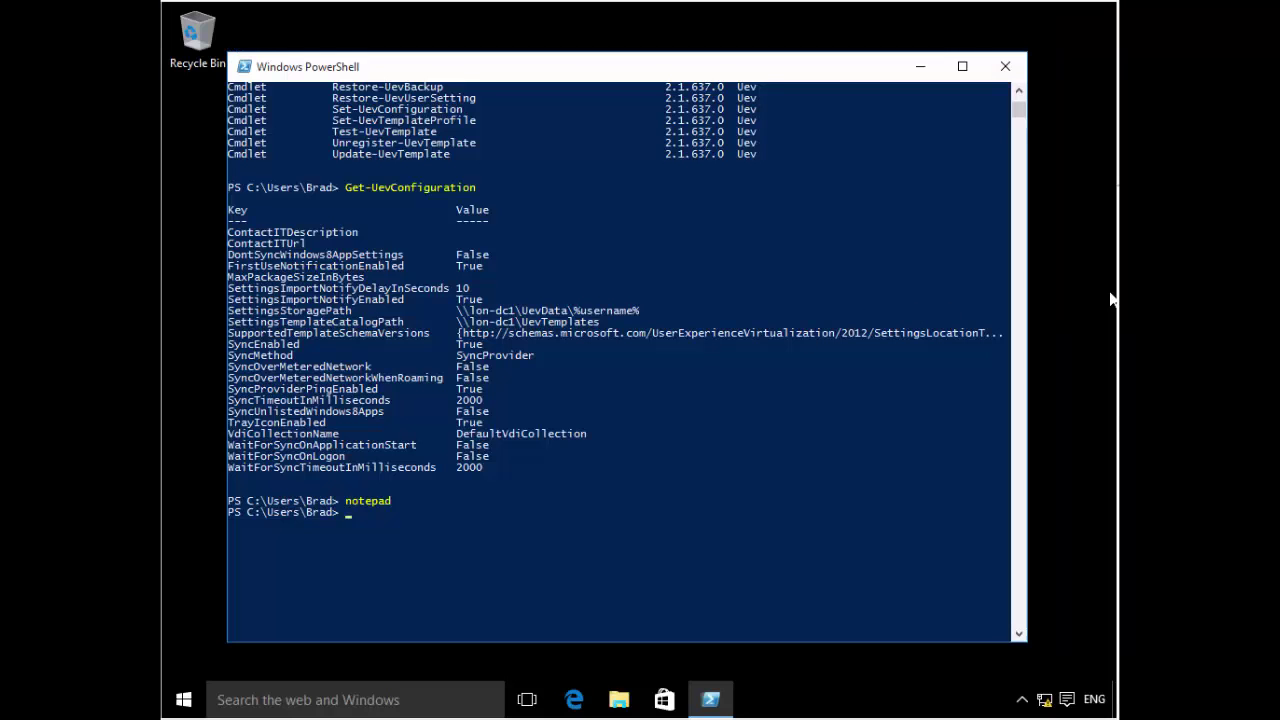
- Rerun the previous notepad command in PowerShell and close the new Notepad window
left_click(715, 410)
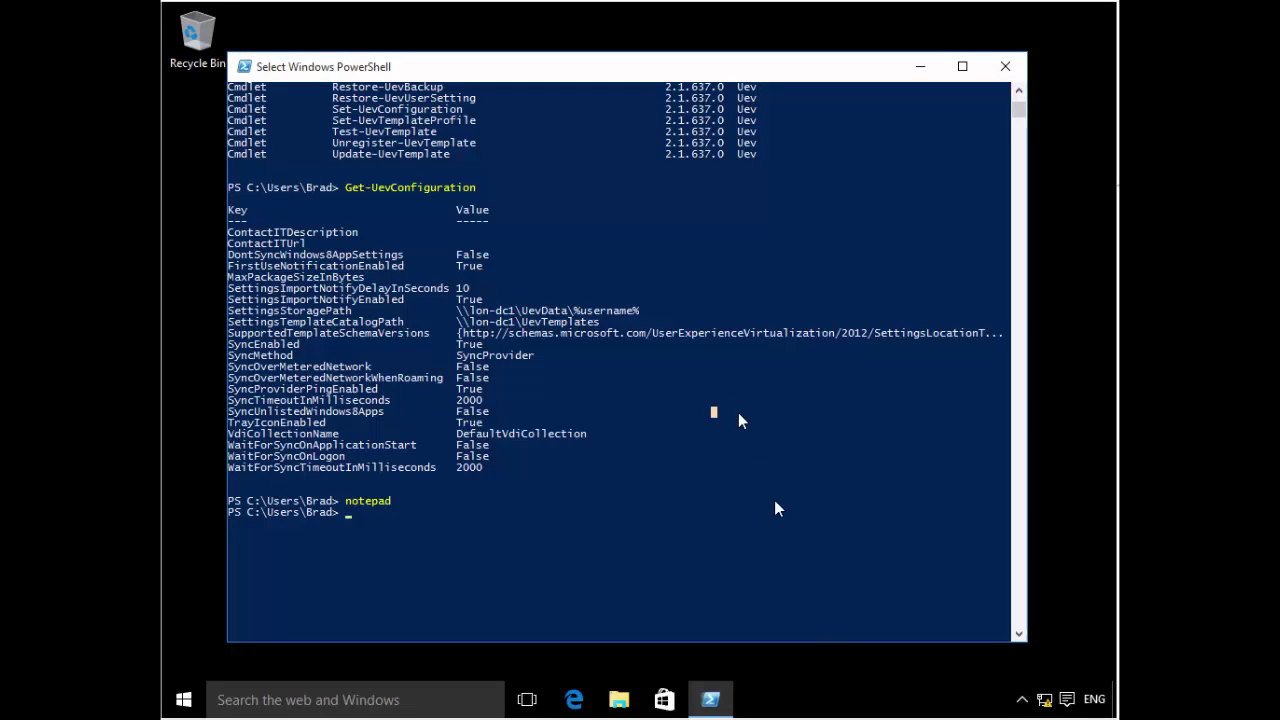
left_click(1023, 700)
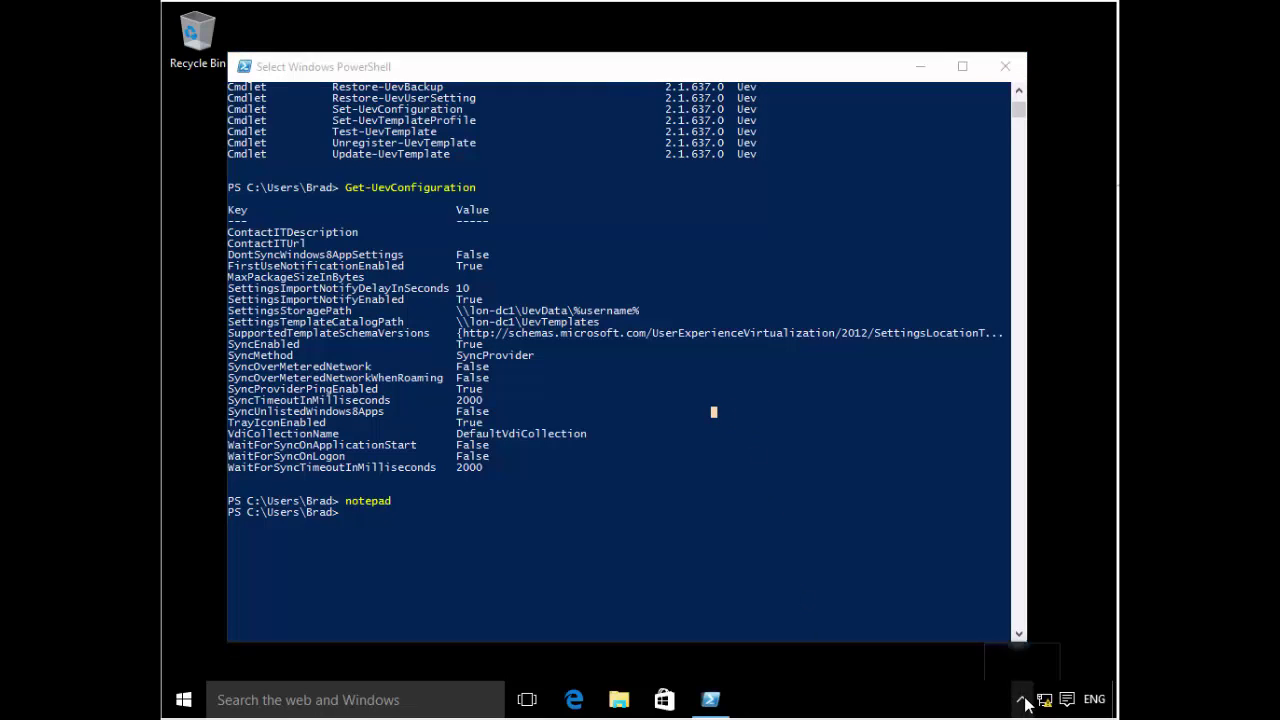
left_click(912, 676)
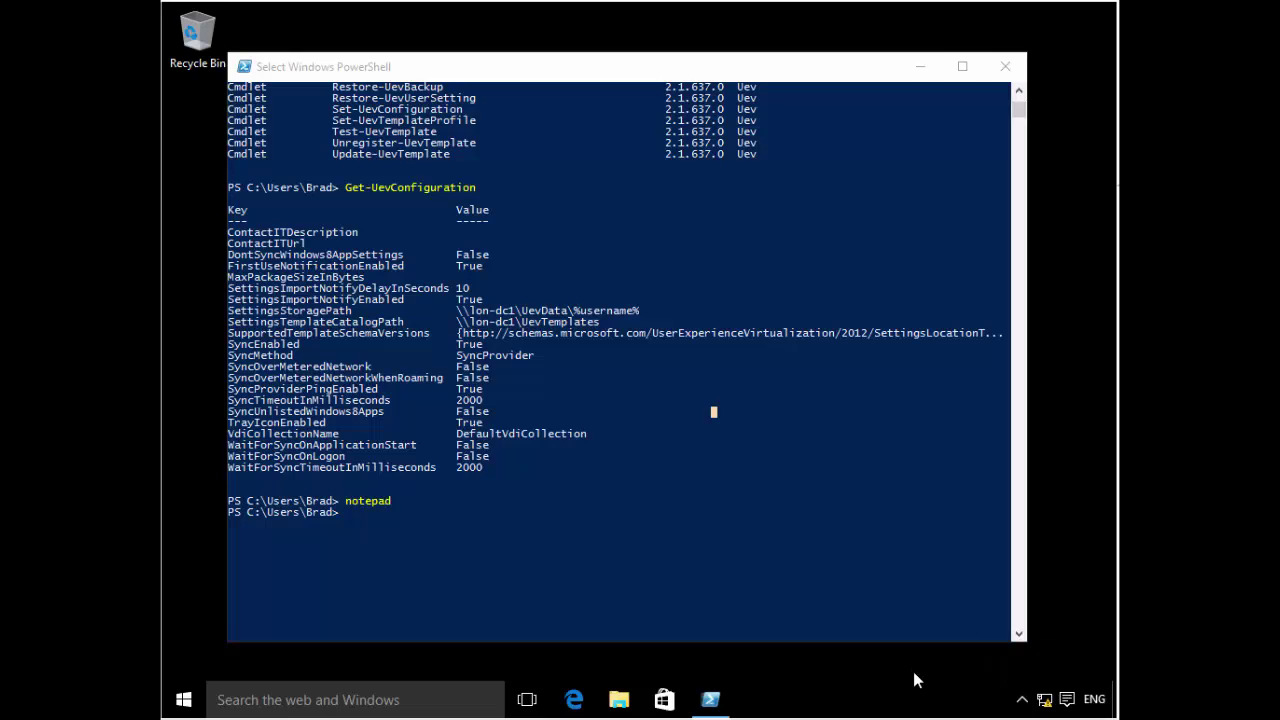
left_click(578, 431)
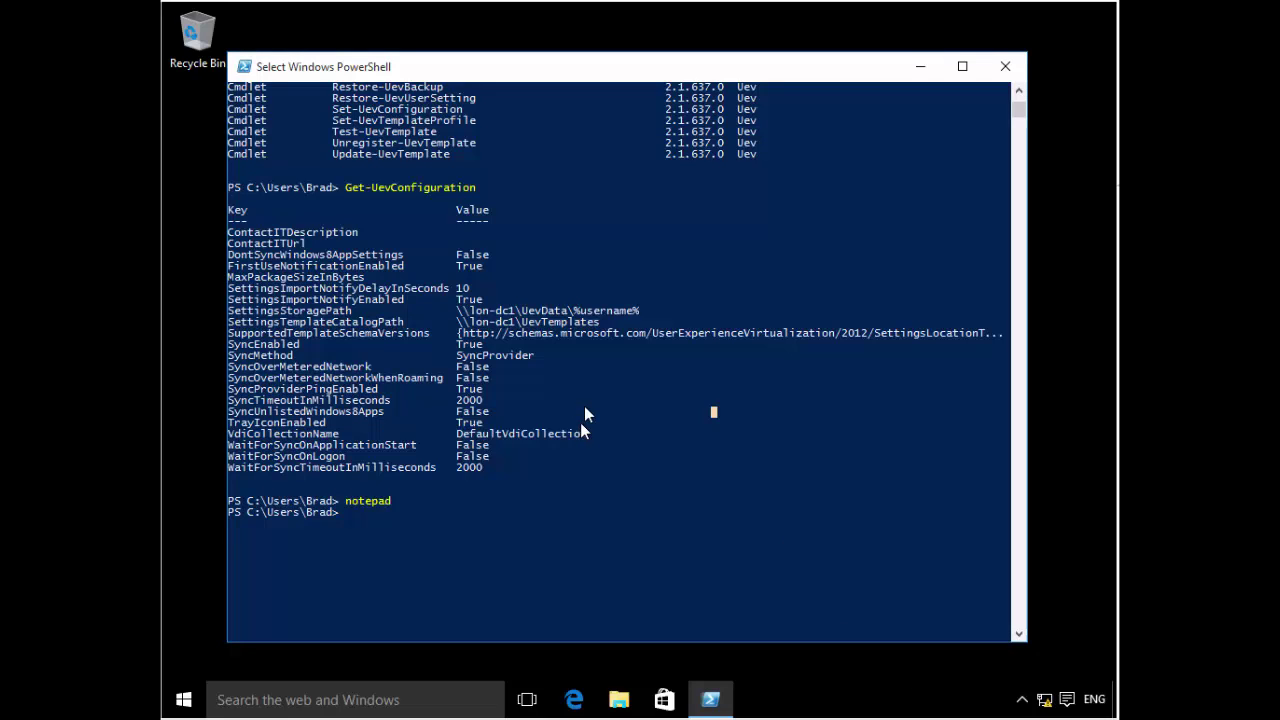
key("Up")
key("Return")
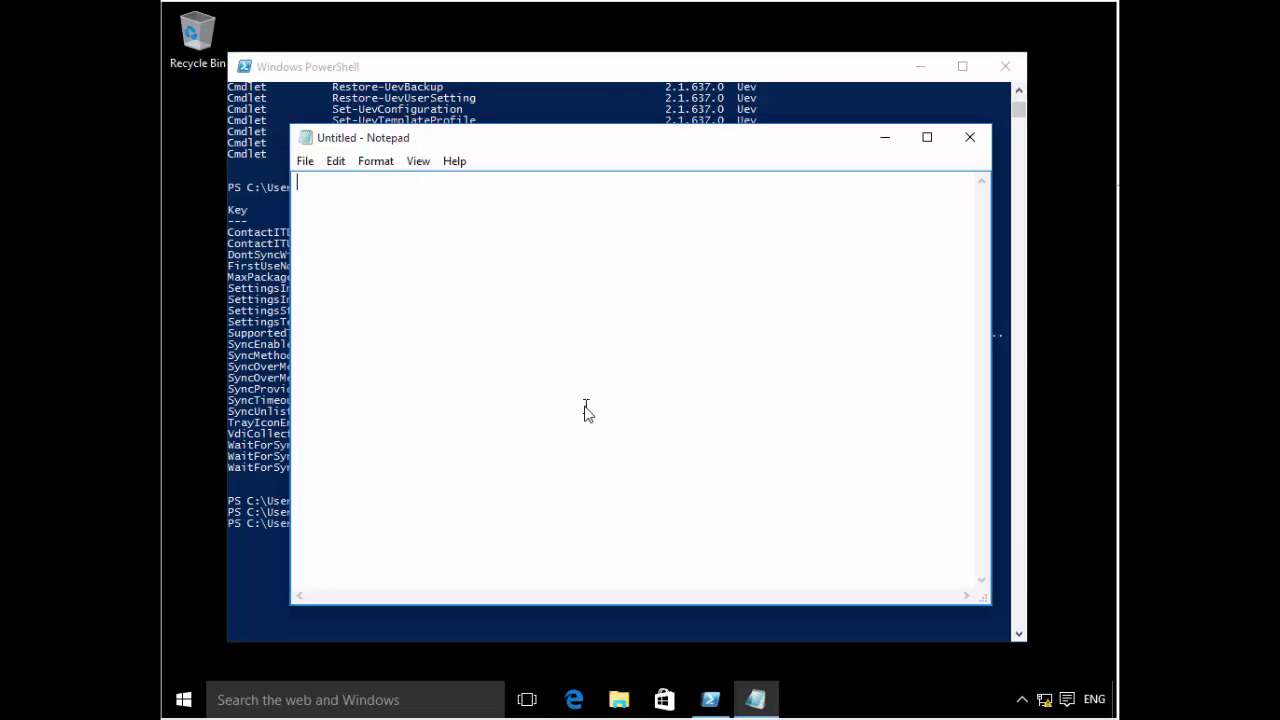
left_click(969, 137)
- Open Company Settings Center from the UE-V tray icon and dismiss the sync-enabled notice
left_click(1021, 699)
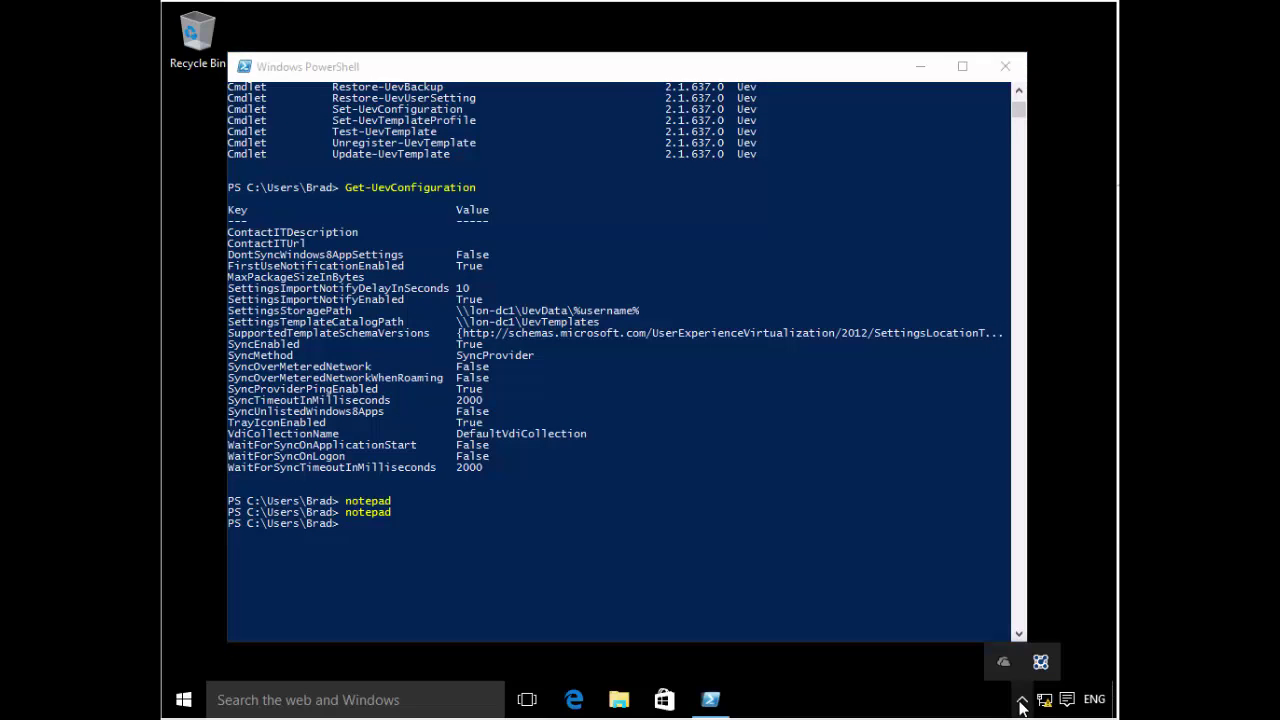
right_click(1038, 672)
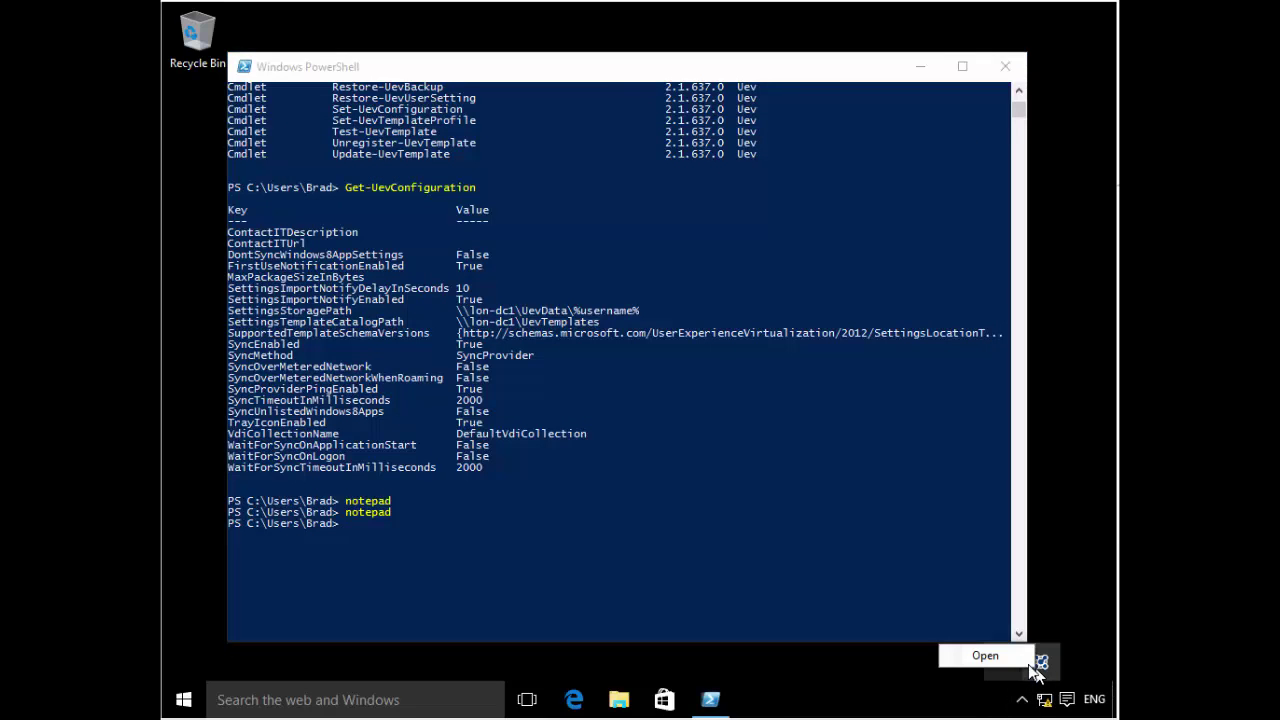
left_click(990, 656)
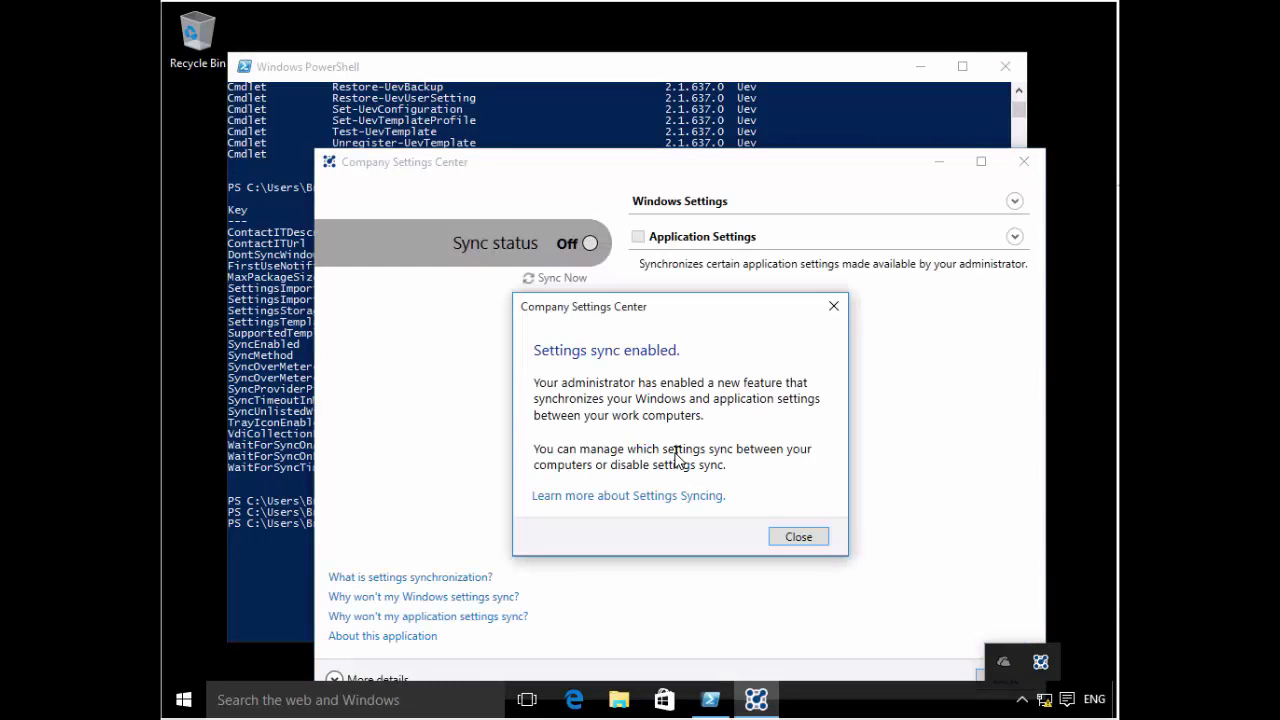
left_click(798, 537)
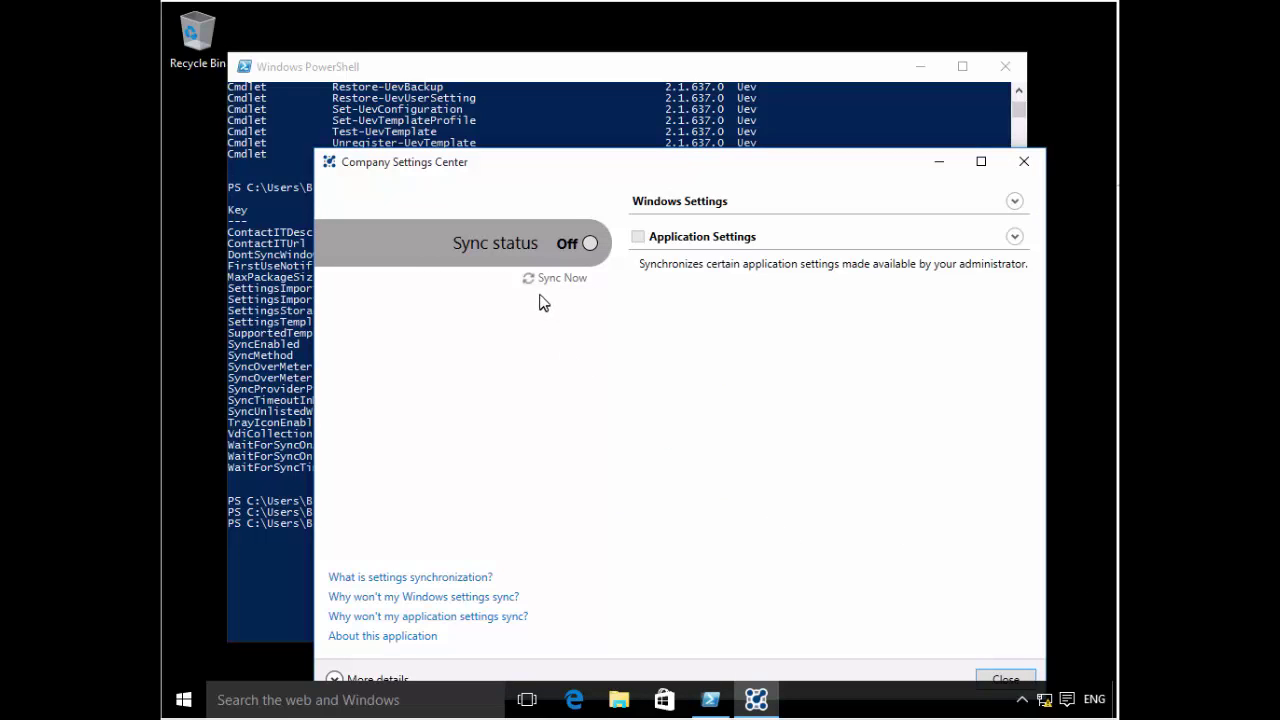
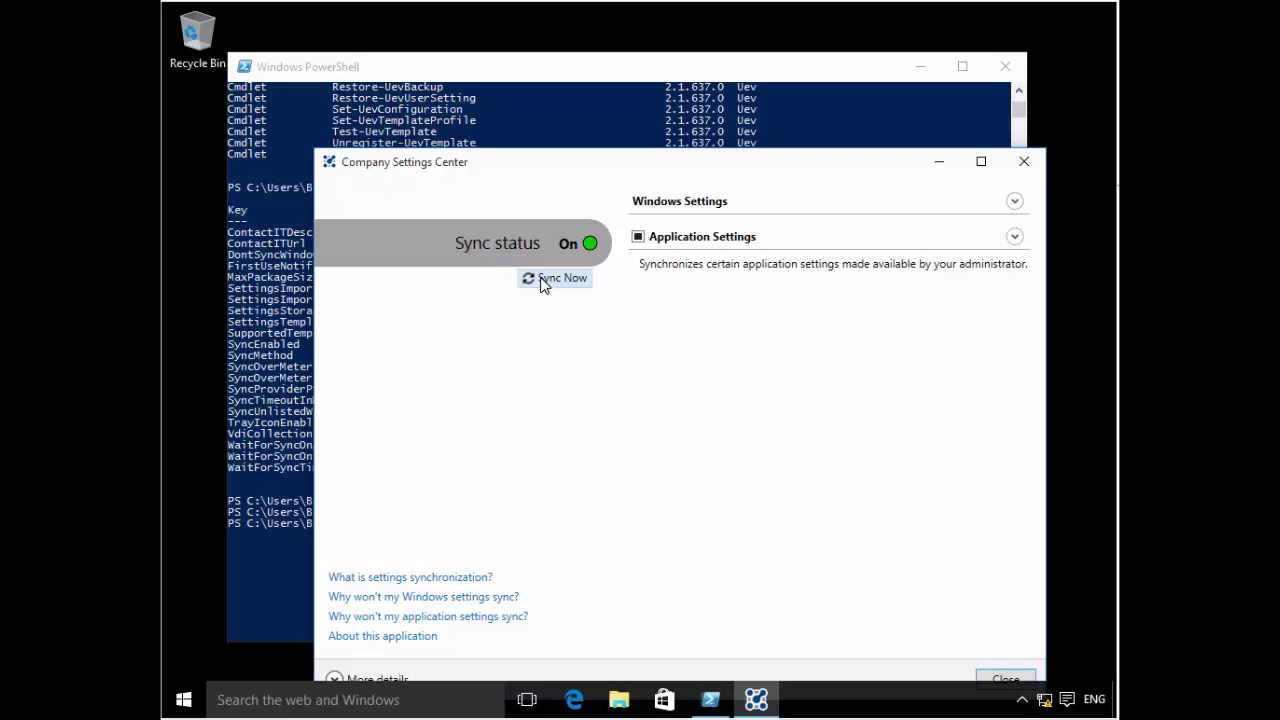
- Run Sync Now in Company Settings Center, then return to the PowerShell window
left_click(543, 283)
left_click(537, 283)
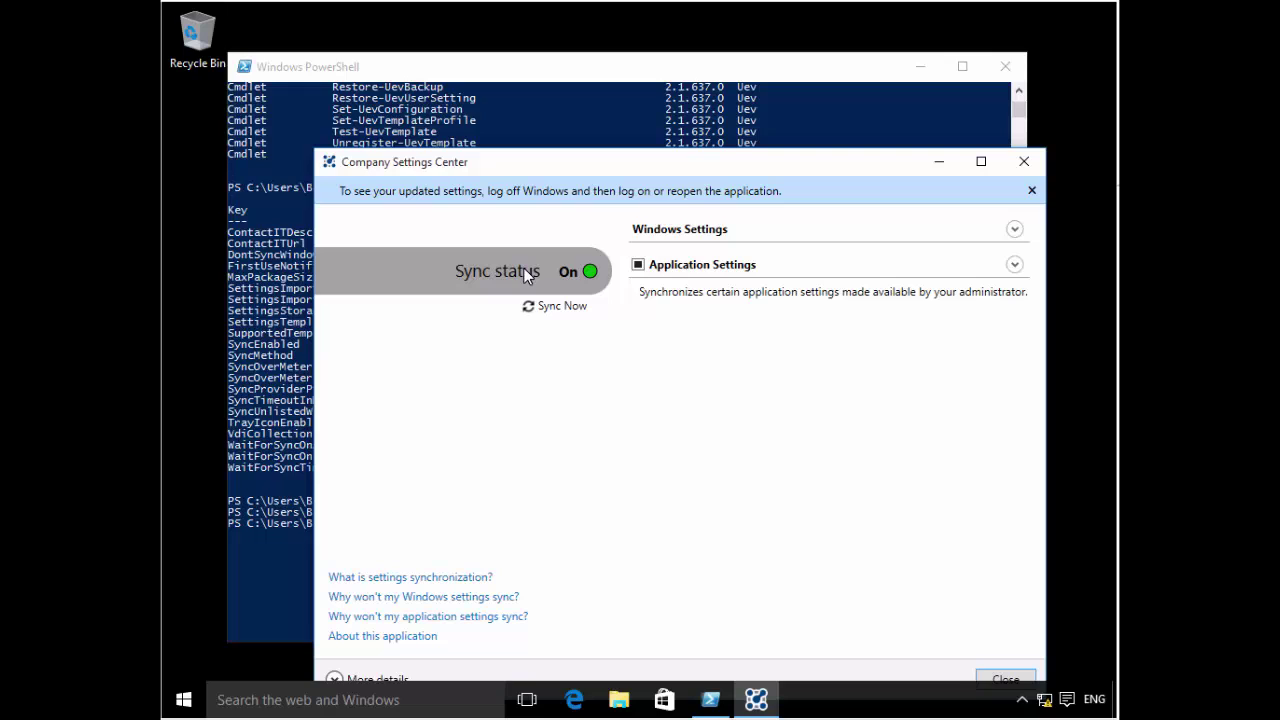
left_click(256, 325)
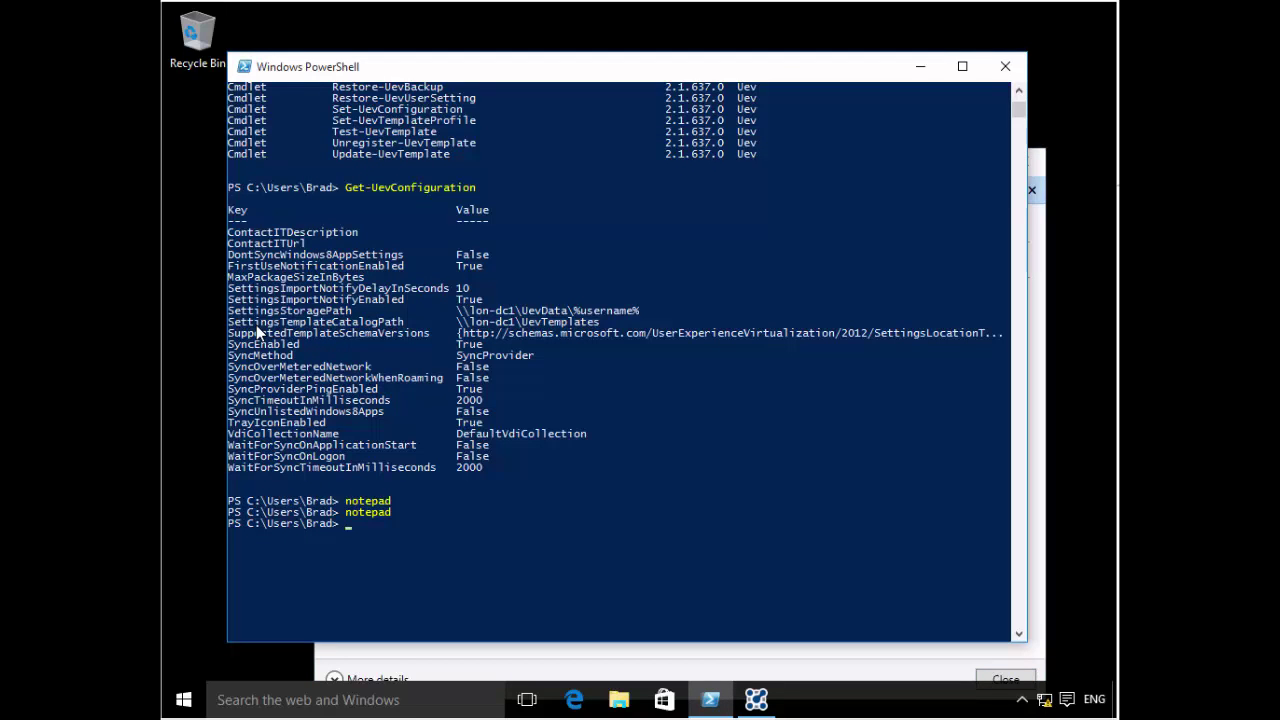
- Rerun the previous notepad command and close the new Notepad window
key("Up")
key("Return")
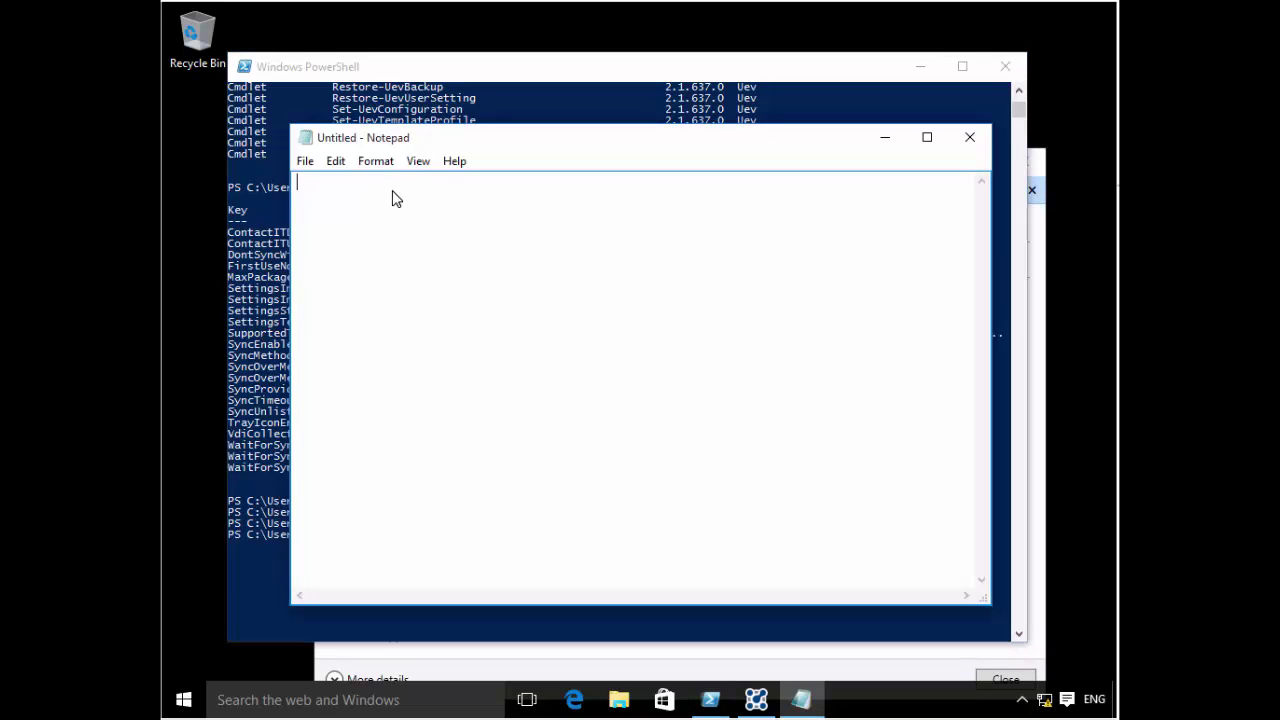
left_click(975, 140)
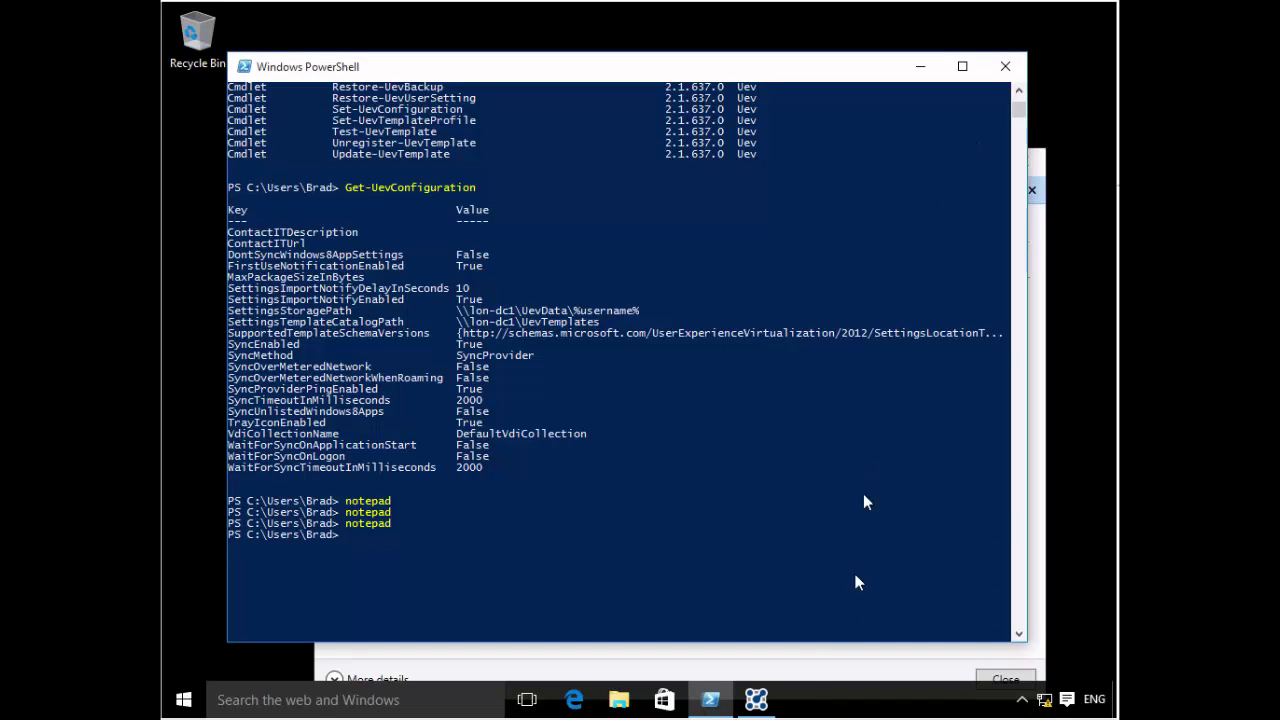
- Sign the user out of Windows with the logoff command in PowerShell
left_click(756, 700)
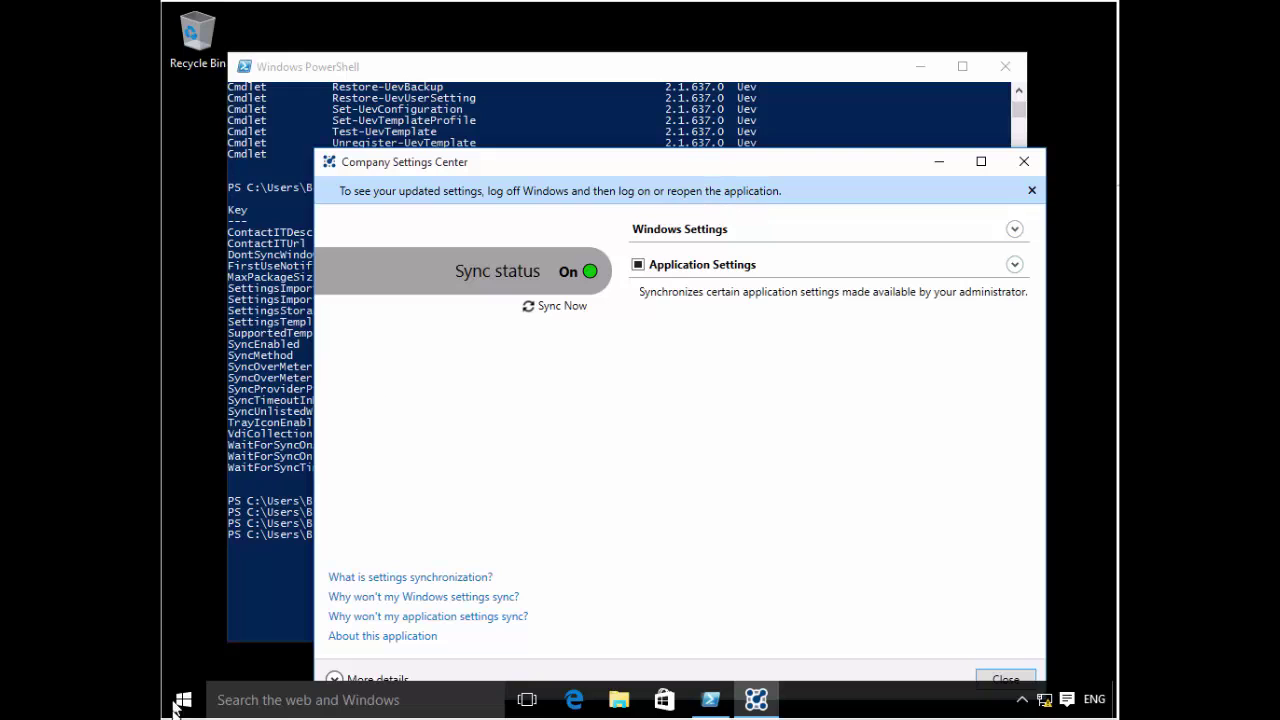
left_click(300, 525)
left_click(419, 480)
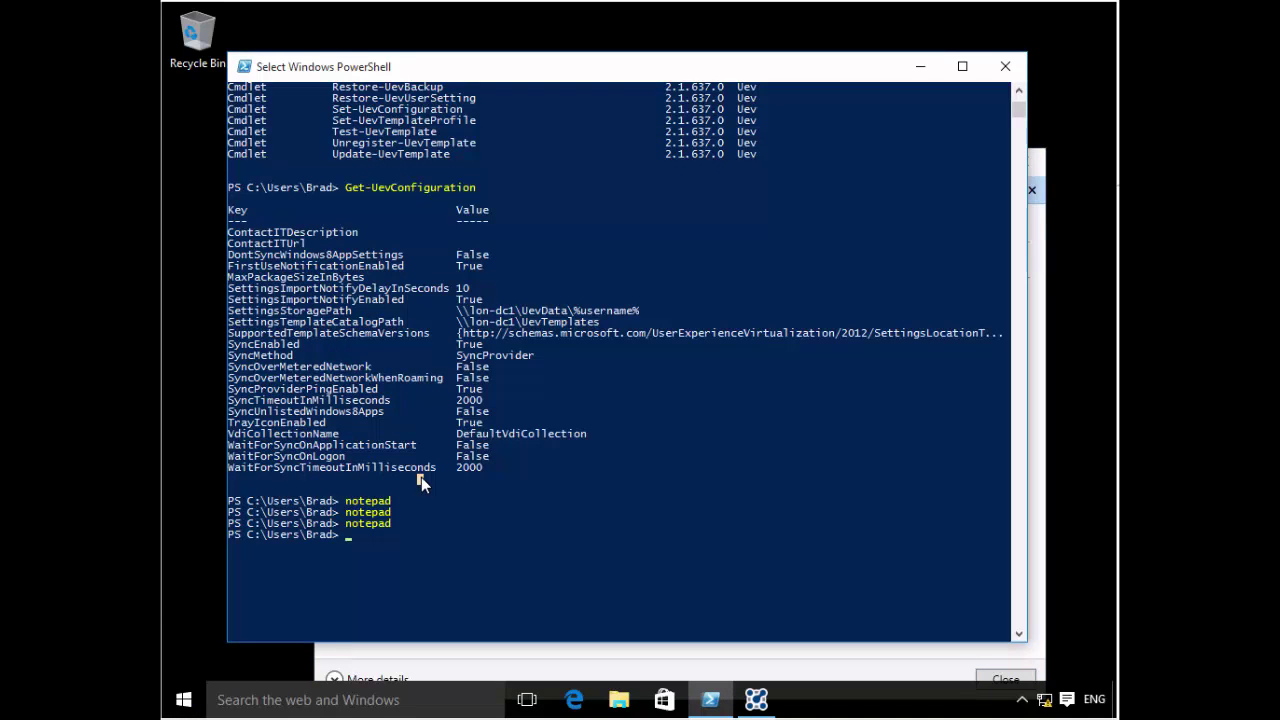
key("Escape")
type("logoff")
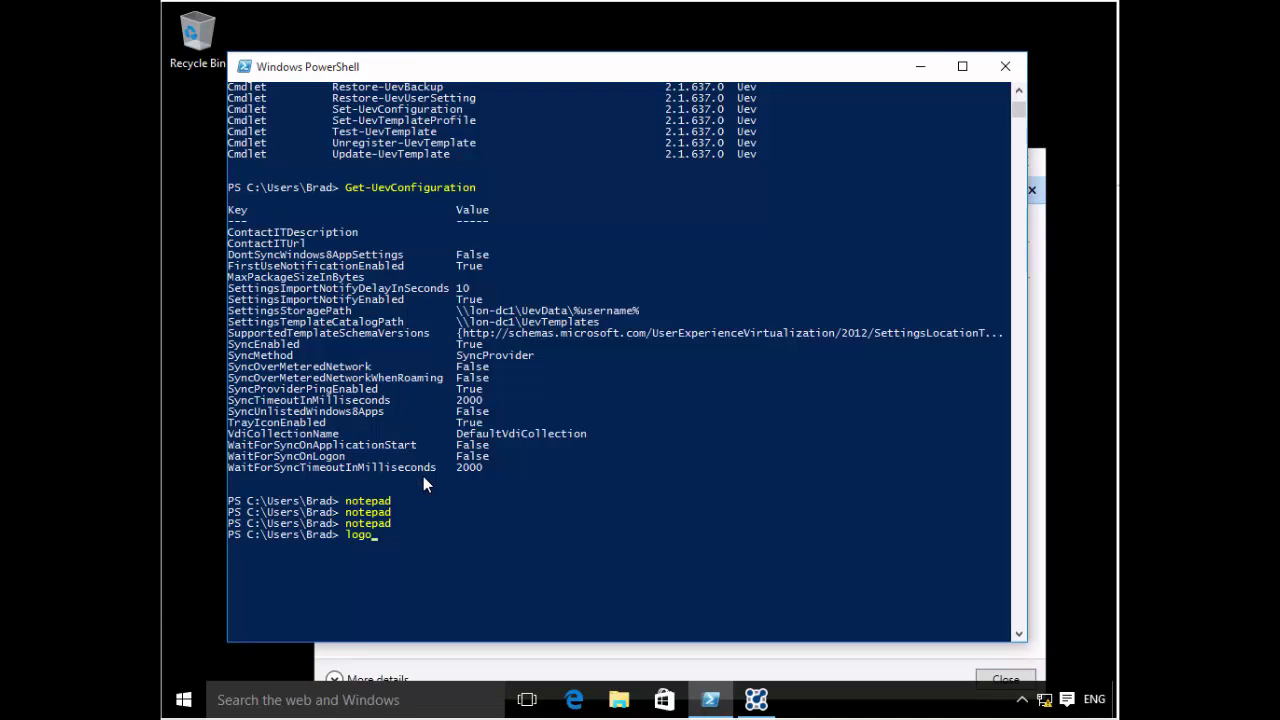
key("Return")
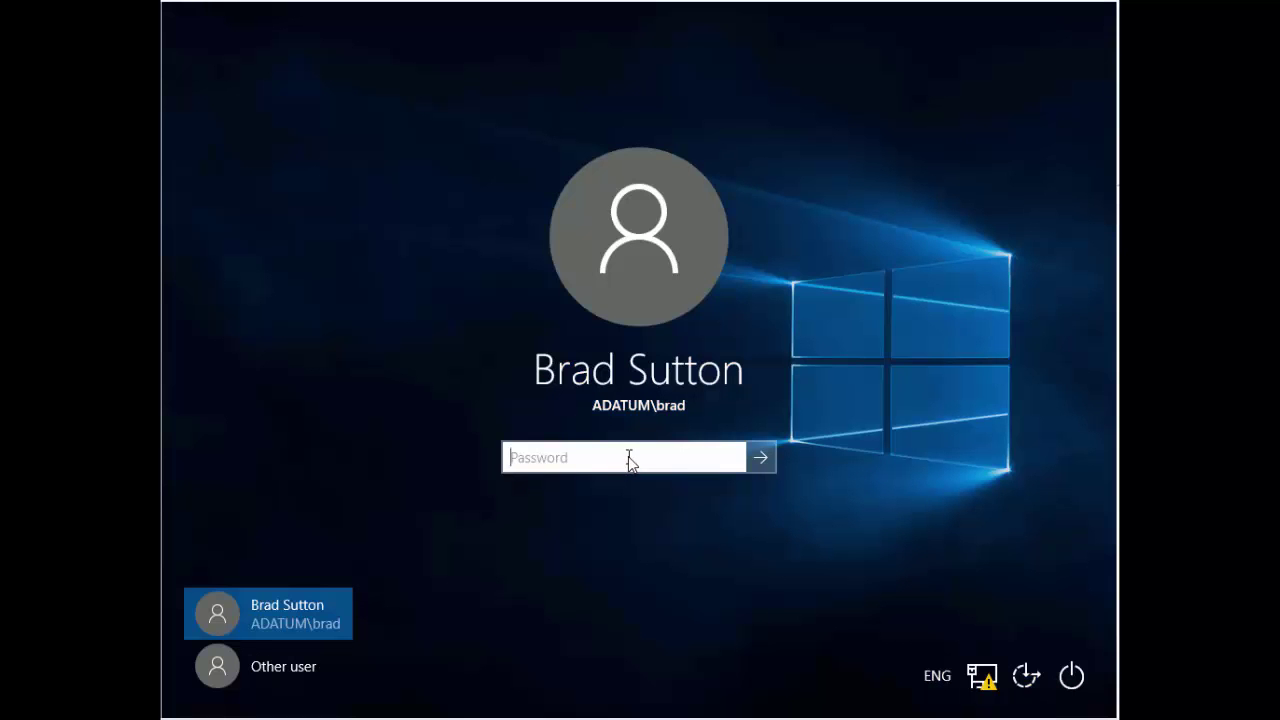
- Enter the account password at the sign-in screen to sign back in to LON-CL1
type("Pa$$w0rd")
key("Return")
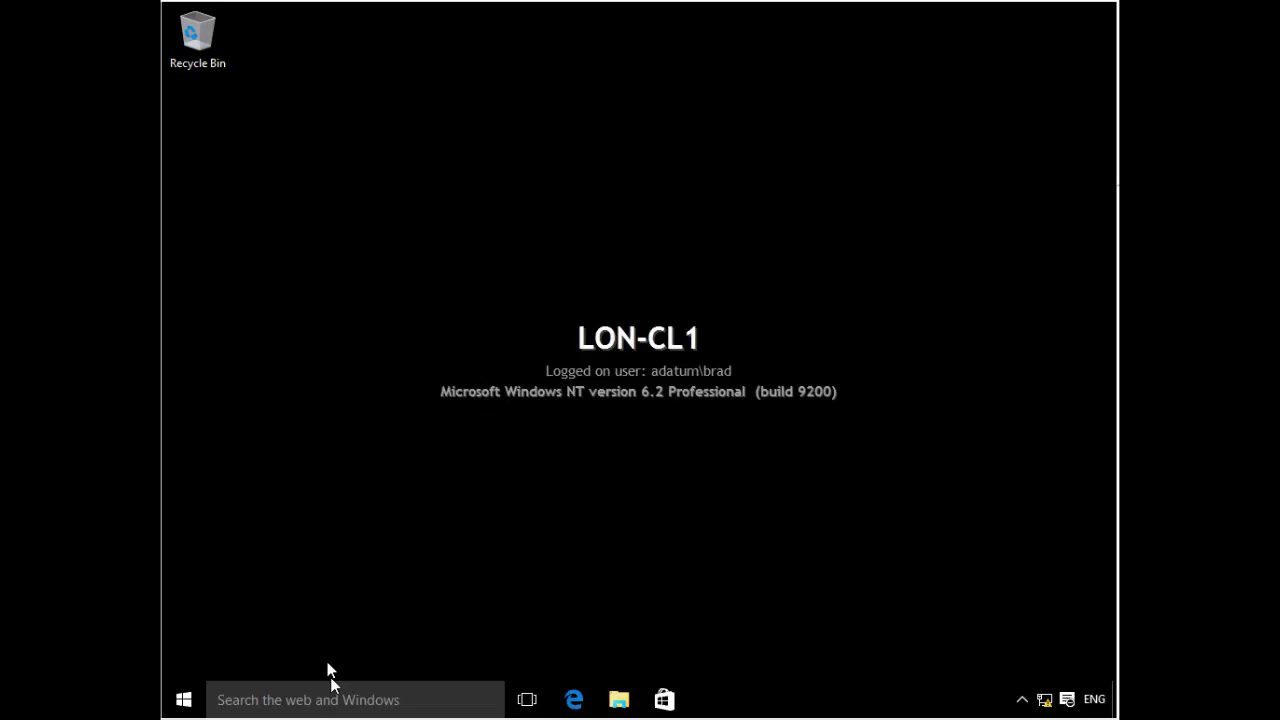
- Launch Notepad from Windows search on LON-CL1 and close it
left_click(315, 702)
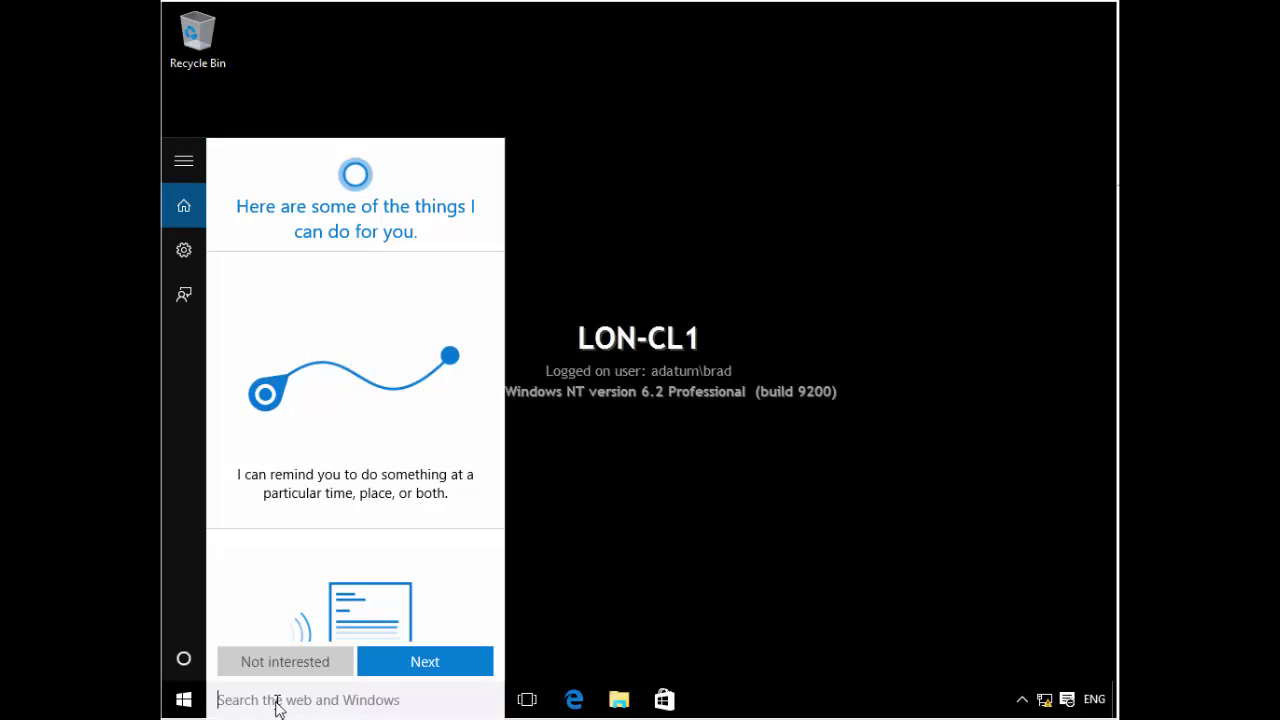
type("notepad")
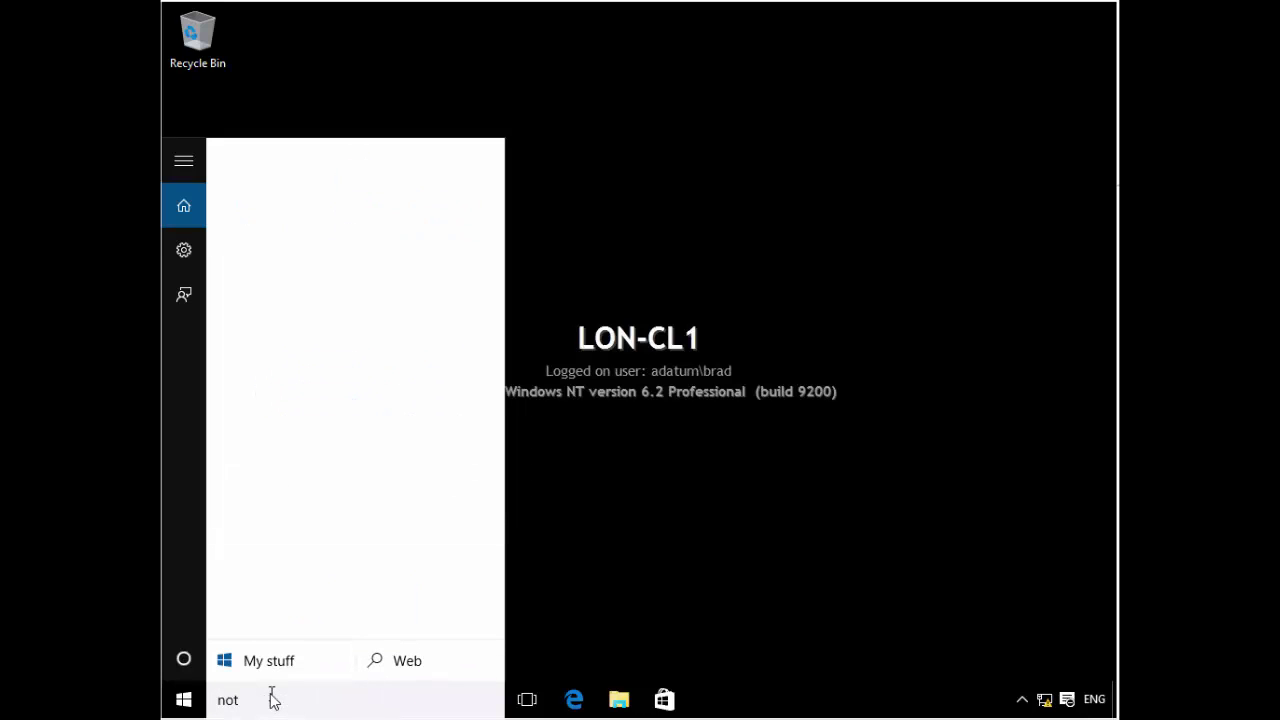
key("Return")
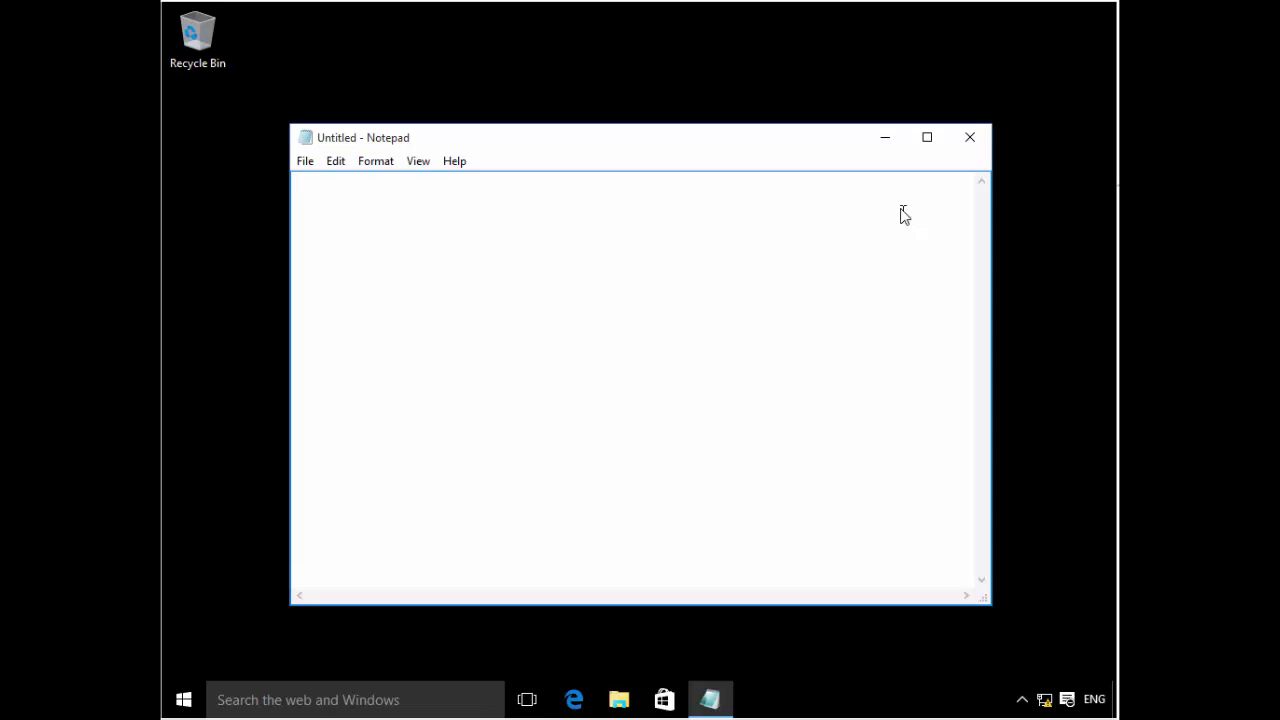
left_click(970, 138)
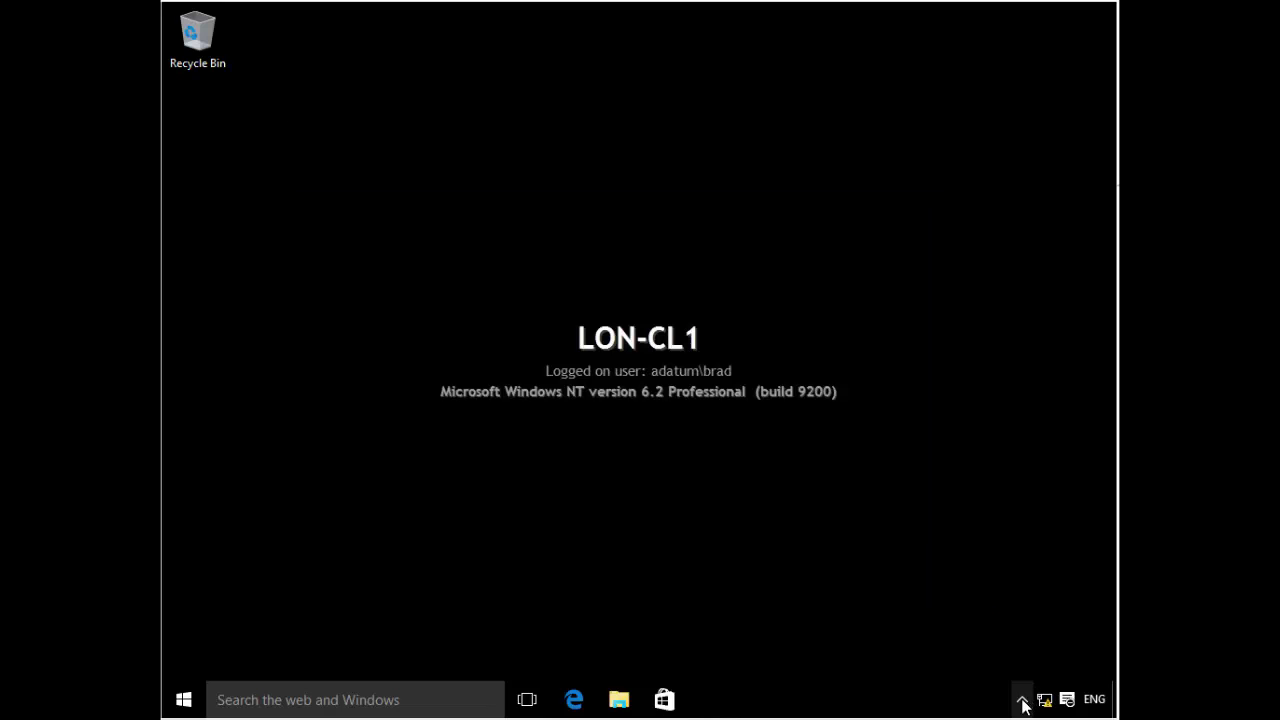
- Open Company Settings Center from the tray's sync icon and run Sync Now
left_click(1022, 699)
right_click(1040, 661)
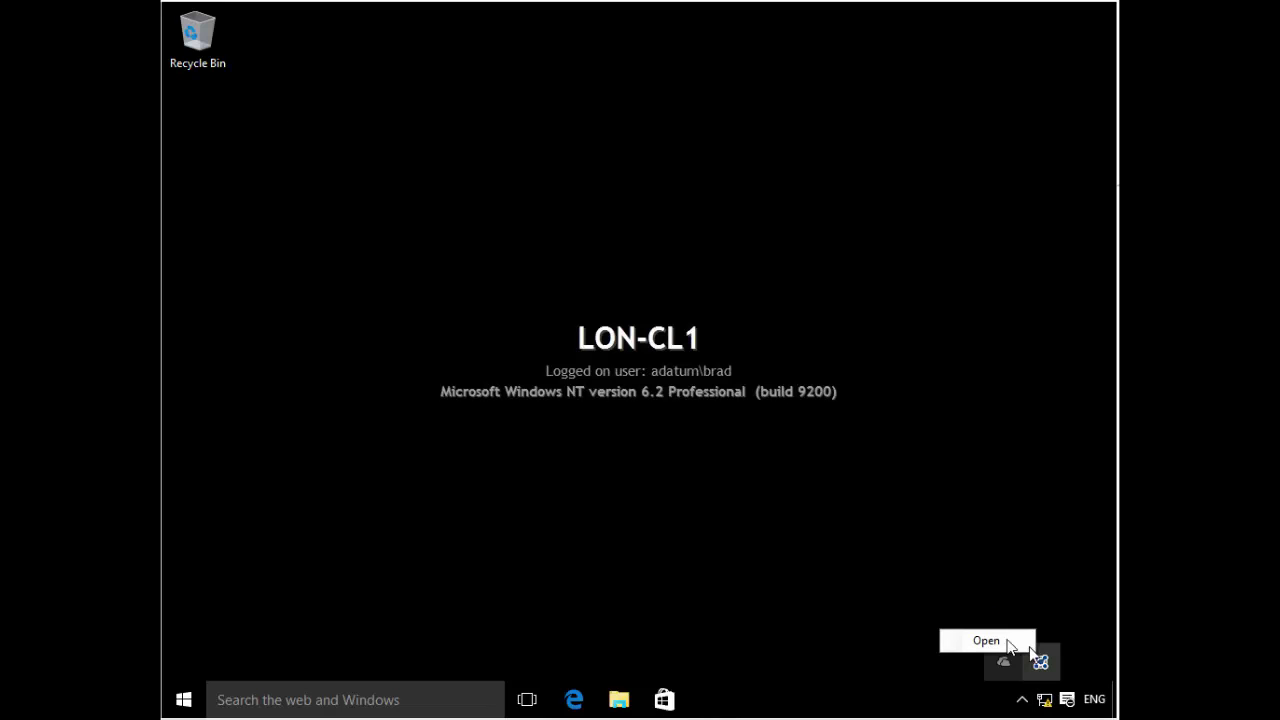
left_click(996, 636)
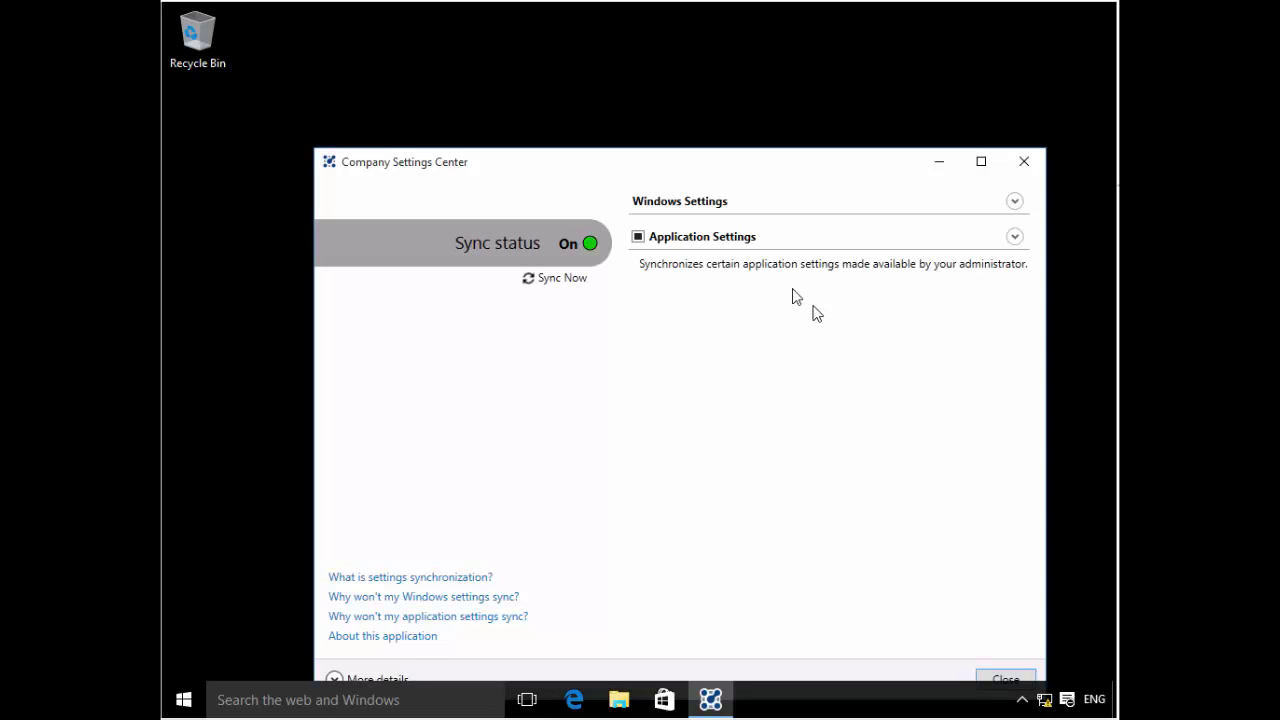
left_click(578, 284)
- Relaunch Notepad from Windows search
left_click(305, 700)
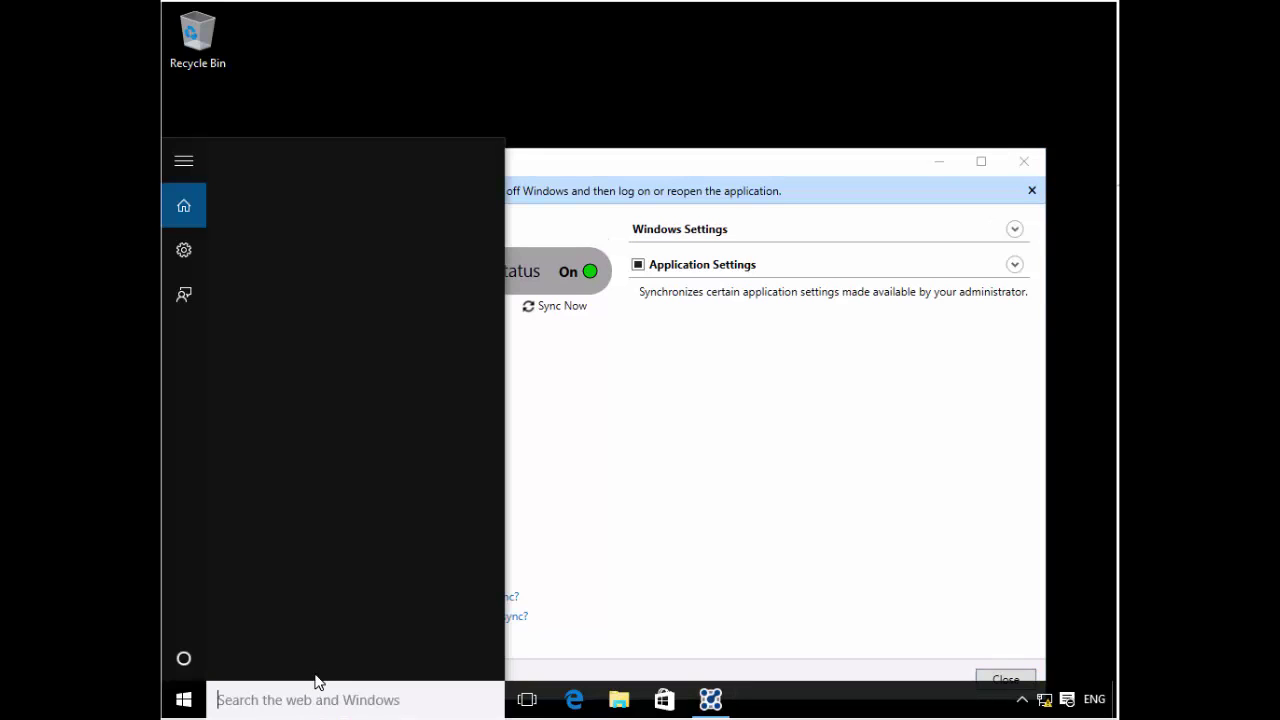
type("notepad")
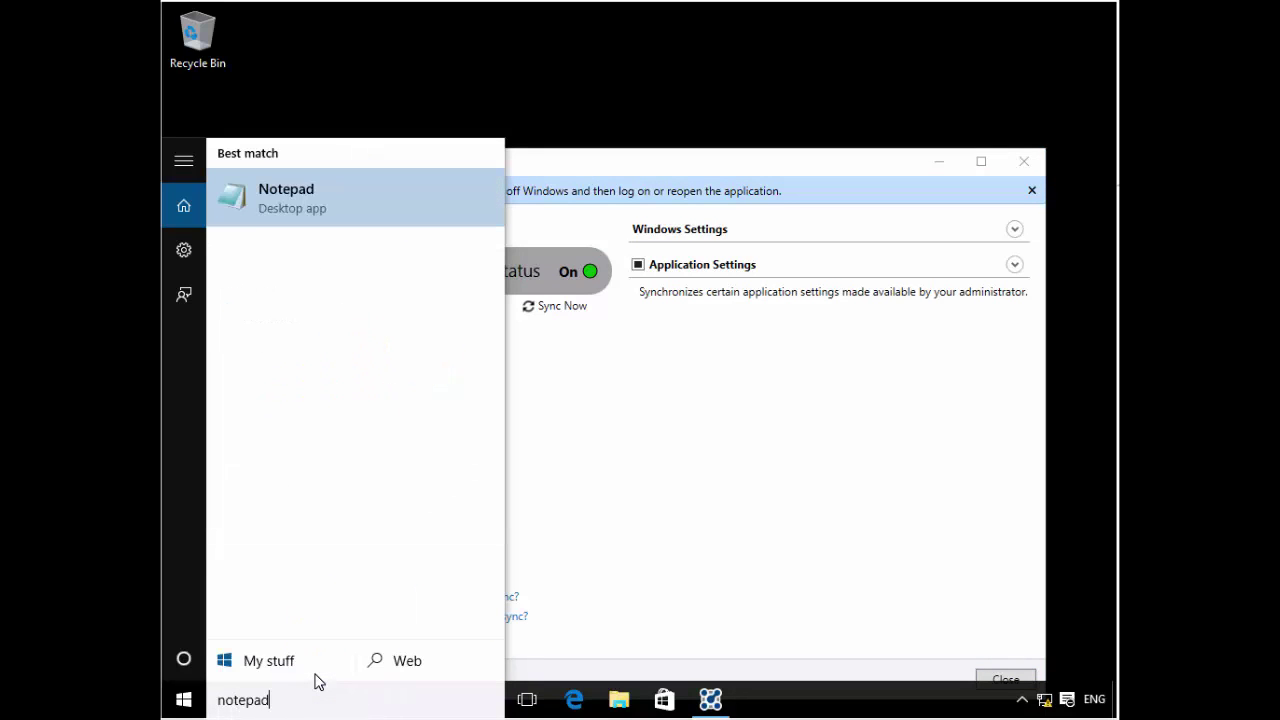
key("Return")
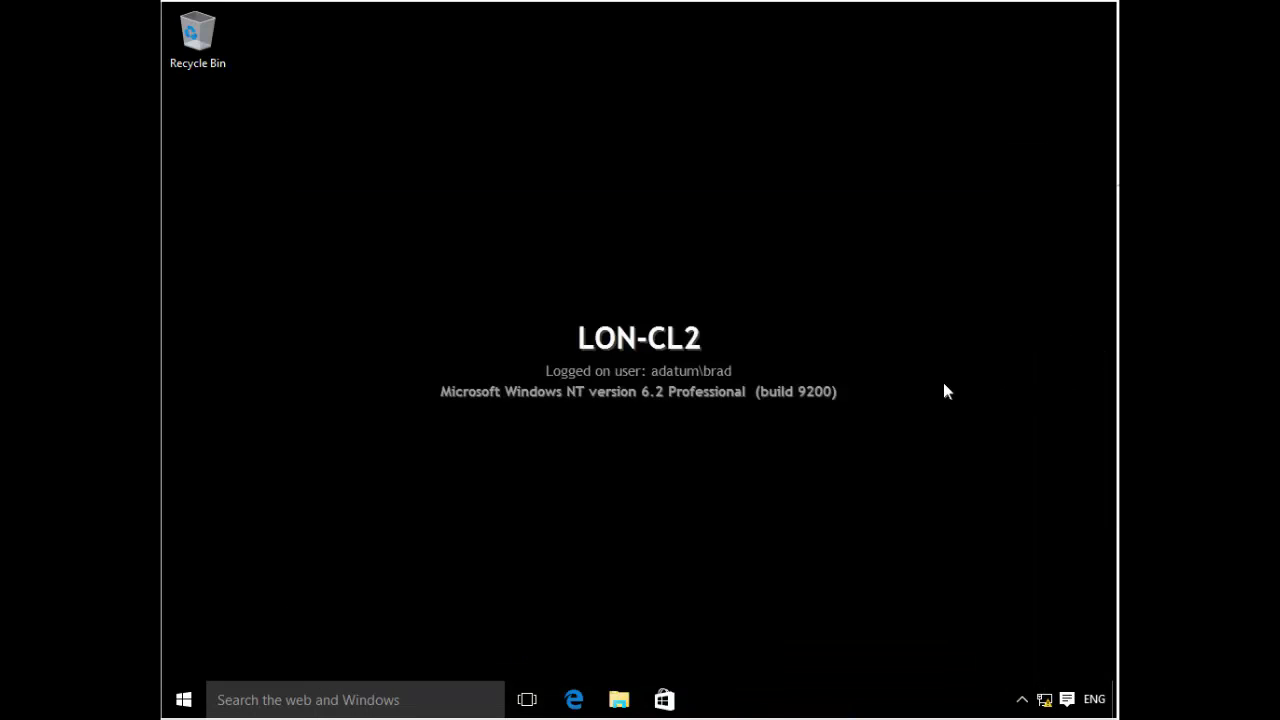
- Open and close Notepad on LON-CL2, then sync the settings now in Company Settings Center
left_click(296, 697)
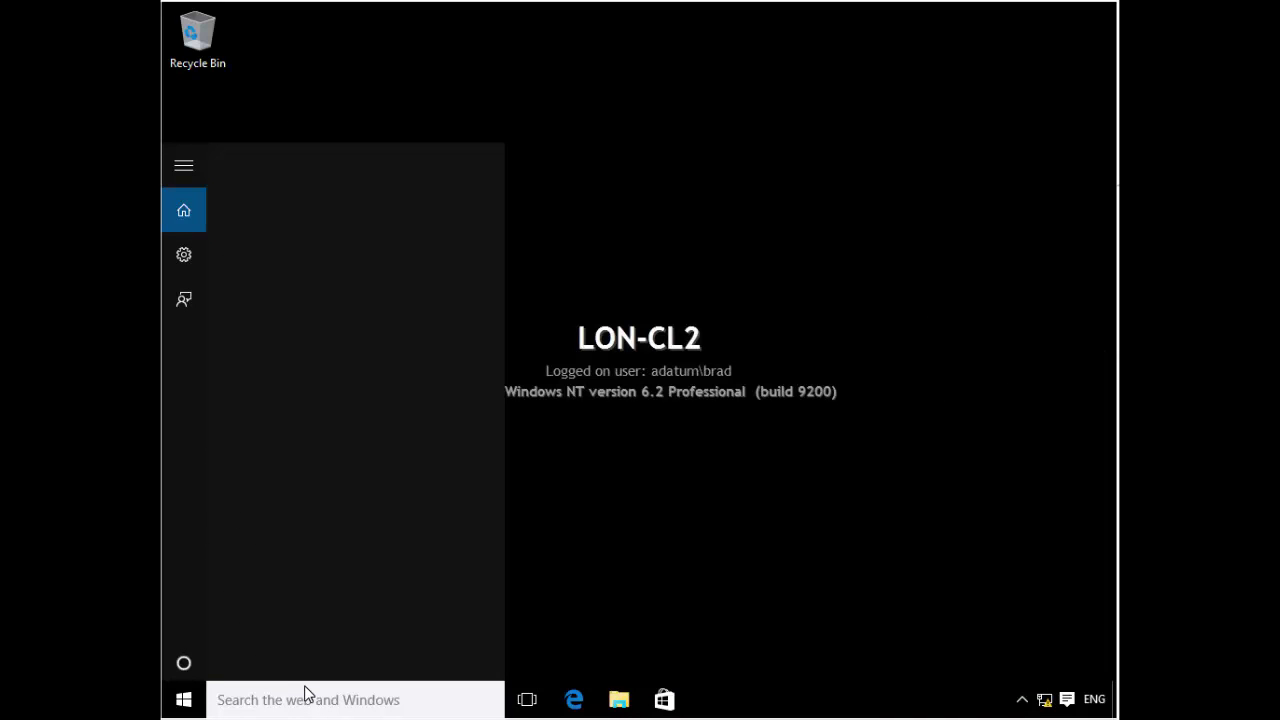
type("notepad")
key("Return")
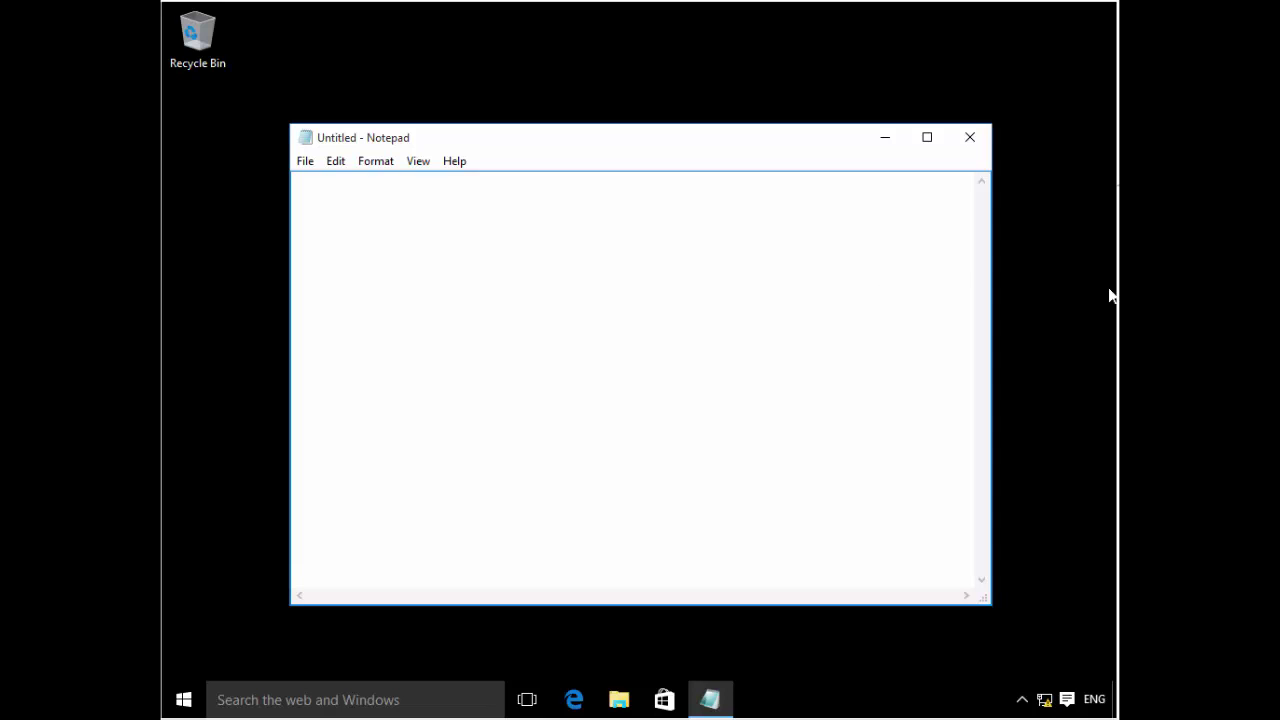
left_click(962, 145)
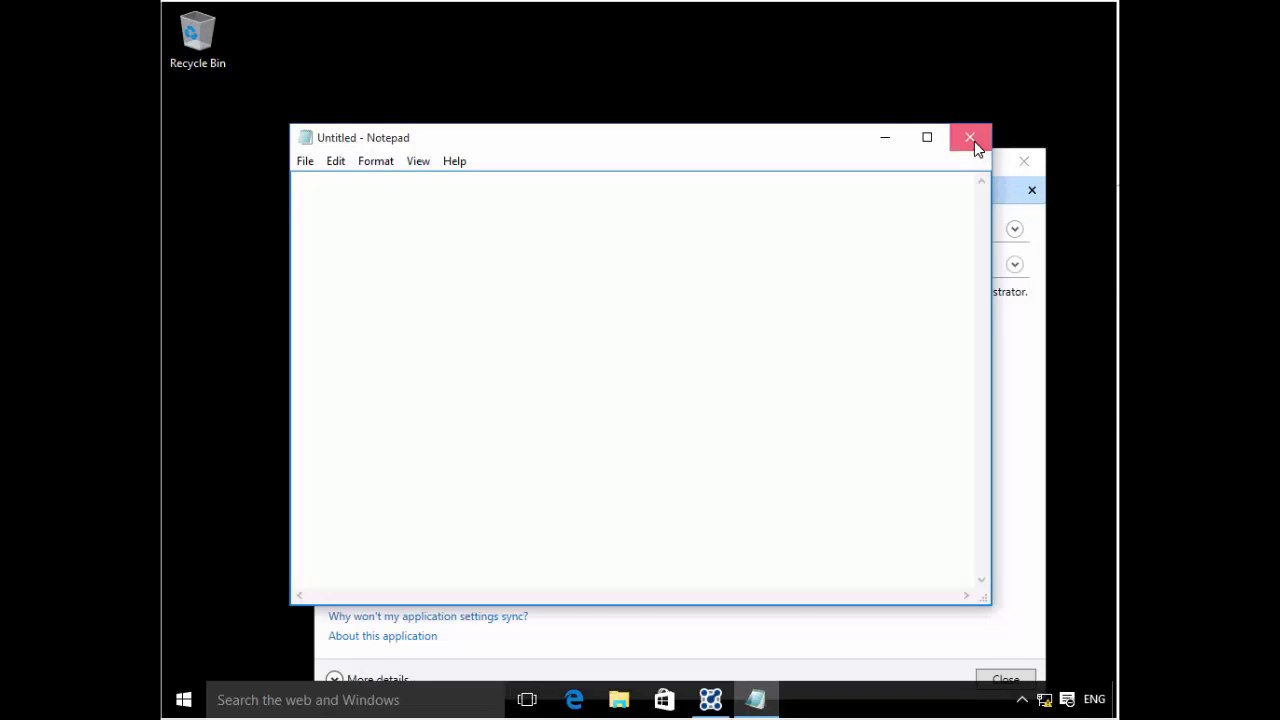
left_click(972, 140)
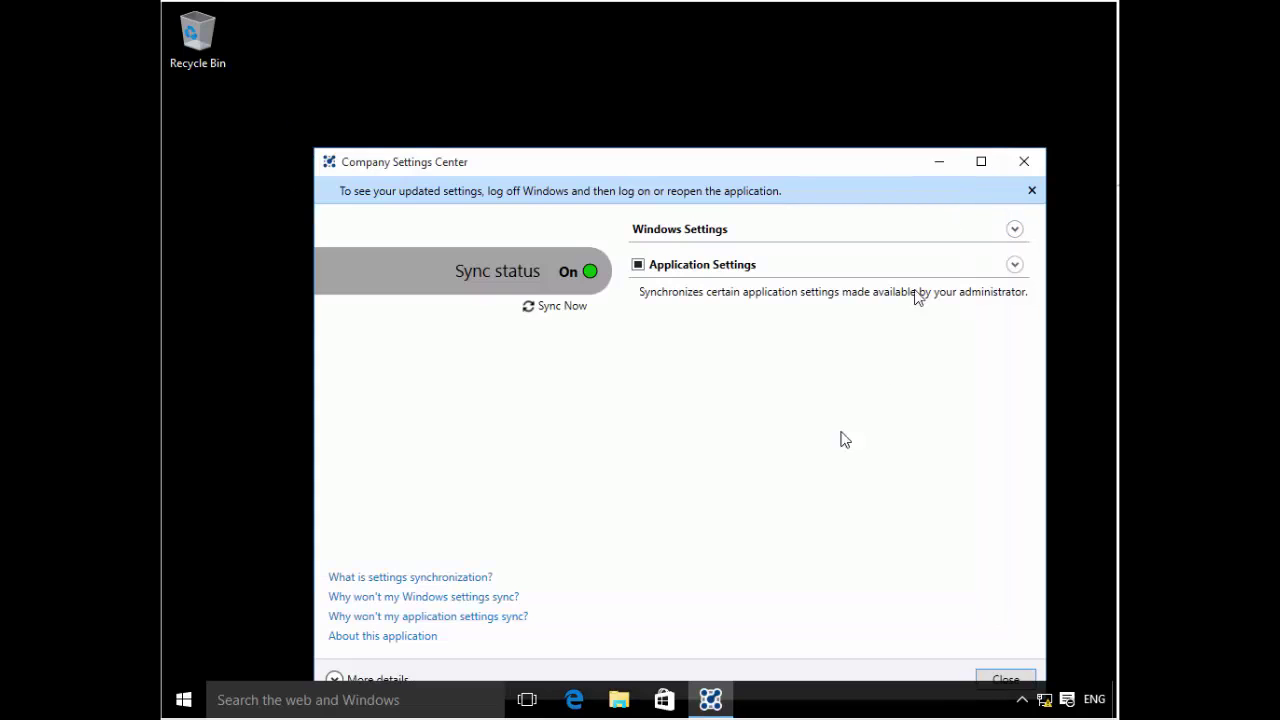
left_click(577, 314)
- Reopen Notepad from search and reposition its window, minimising Company Settings Center
left_click(393, 700)
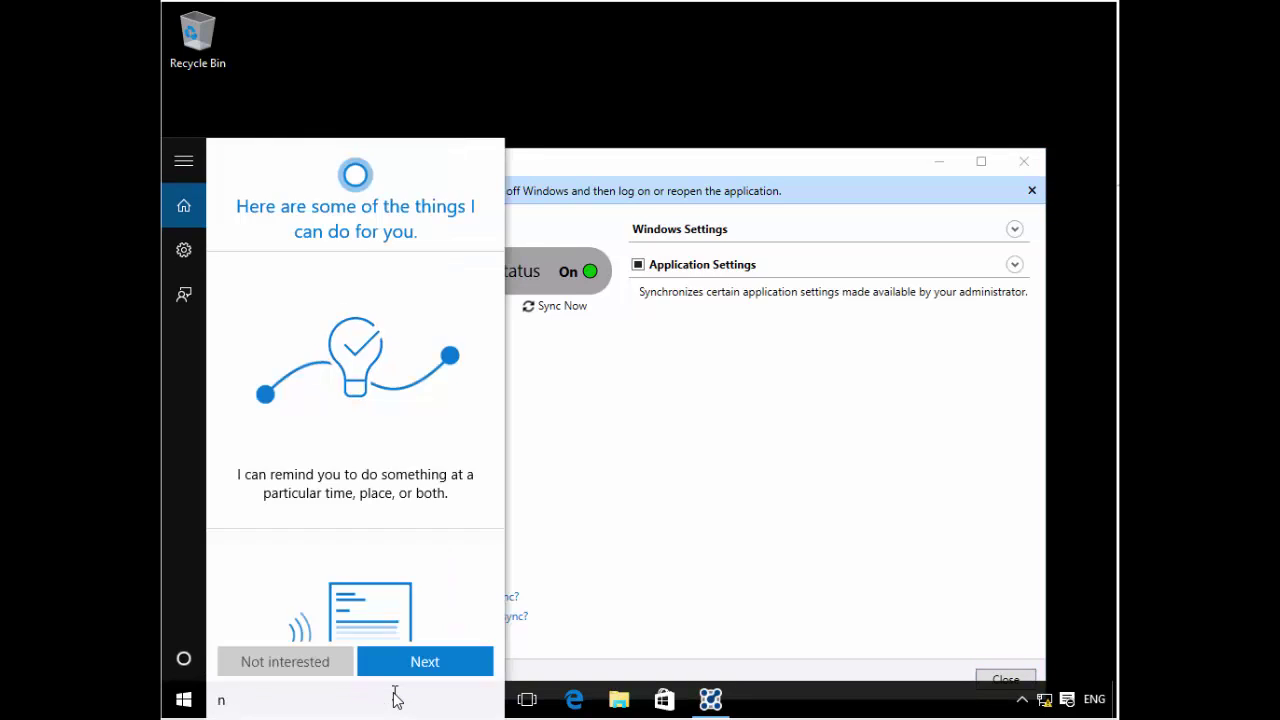
type("notepad")
key("Return")
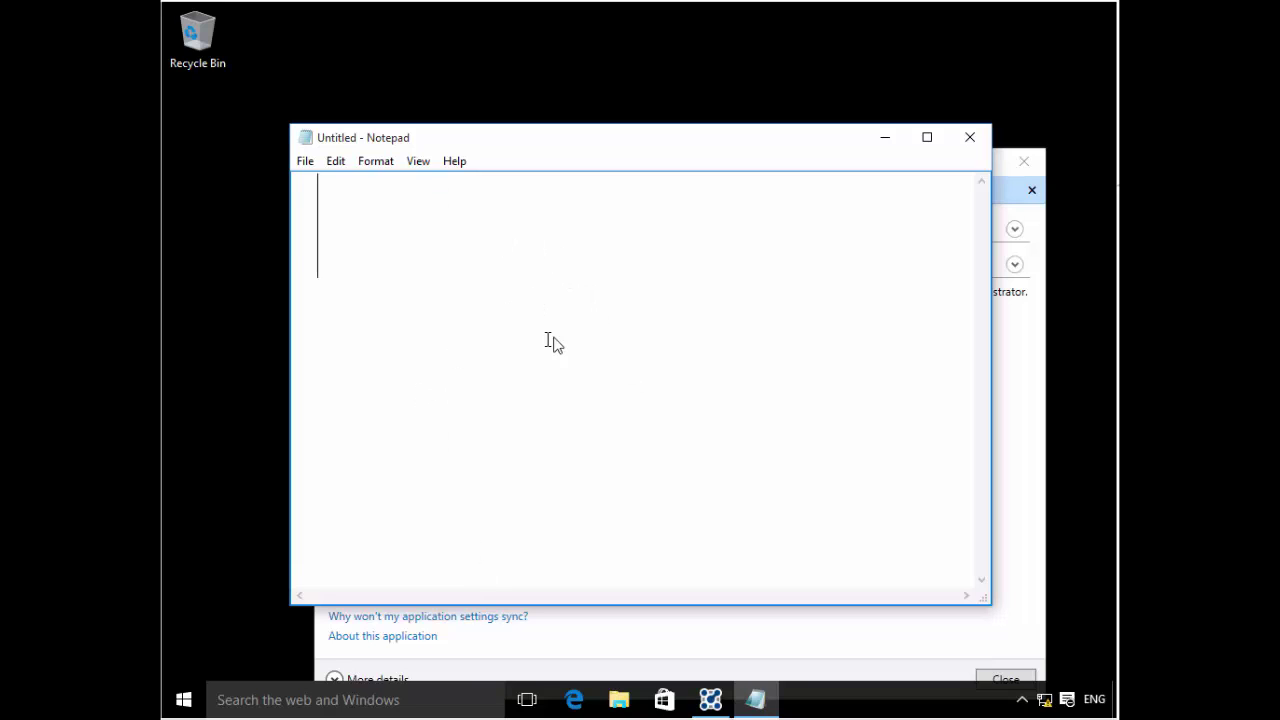
left_click_drag(638, 144, 622, 58)
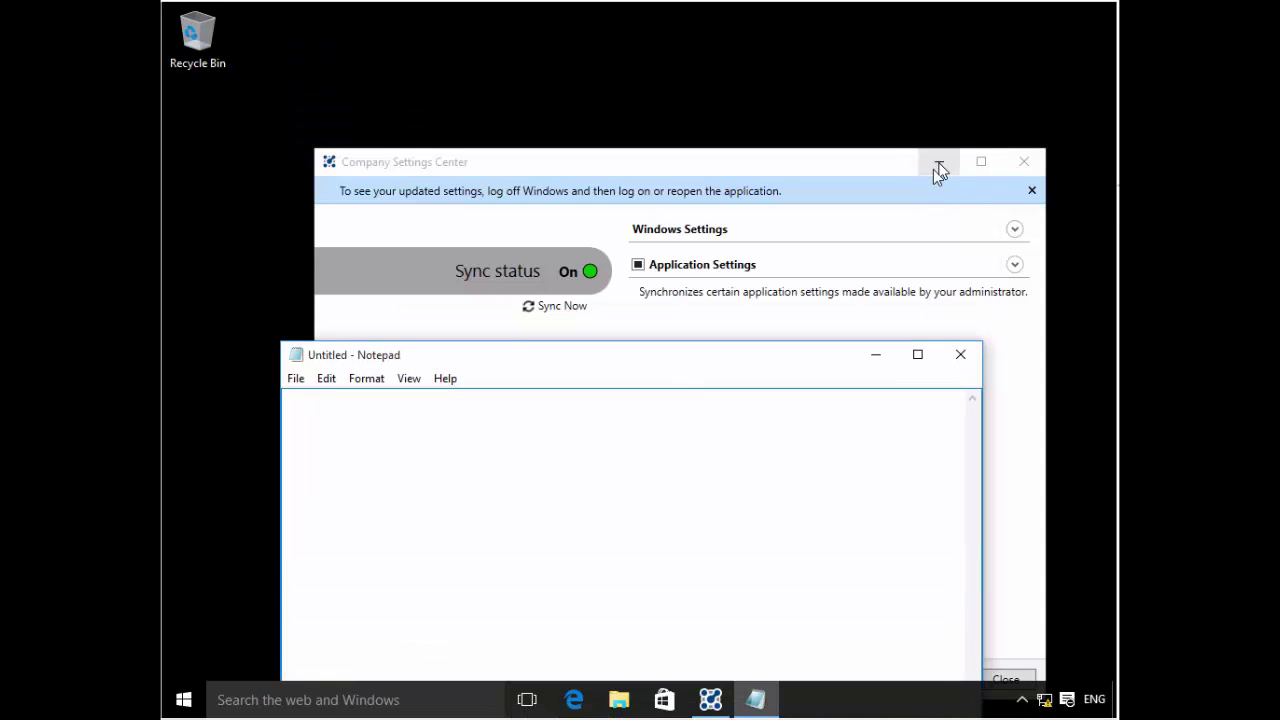
left_click(937, 162)
left_click_drag(681, 400, 709, 143)
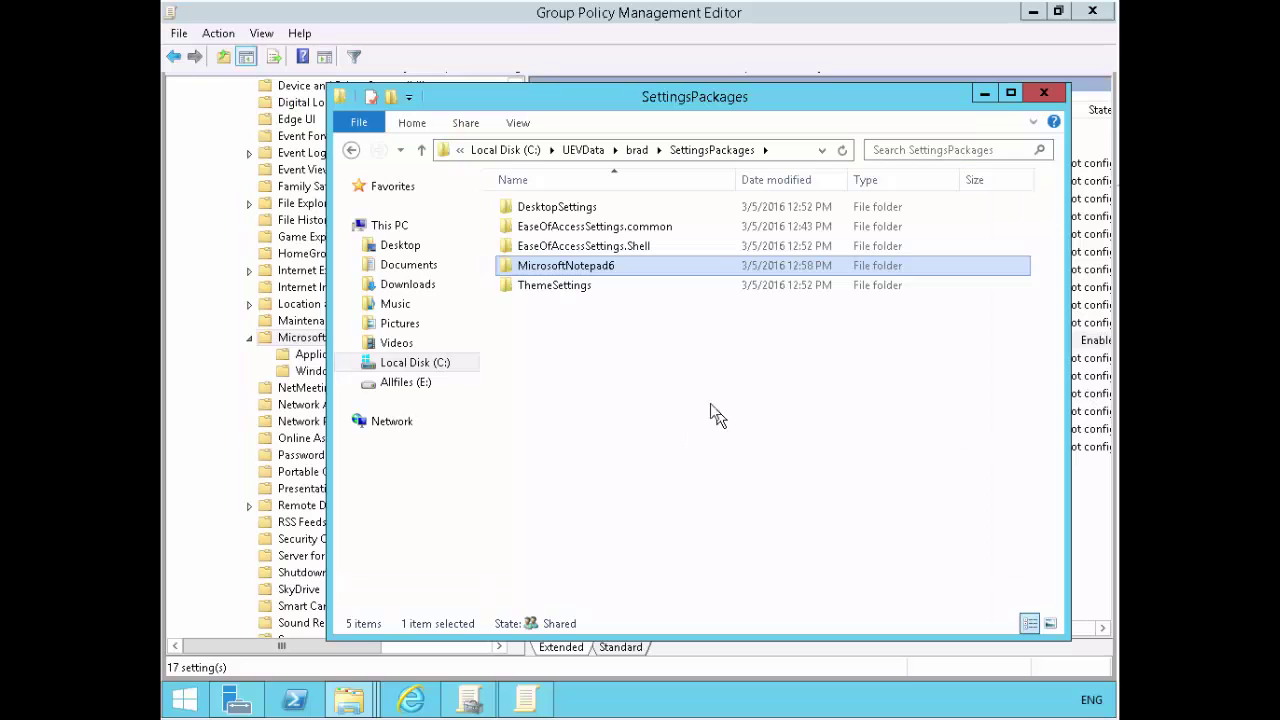
left_click(600, 330)
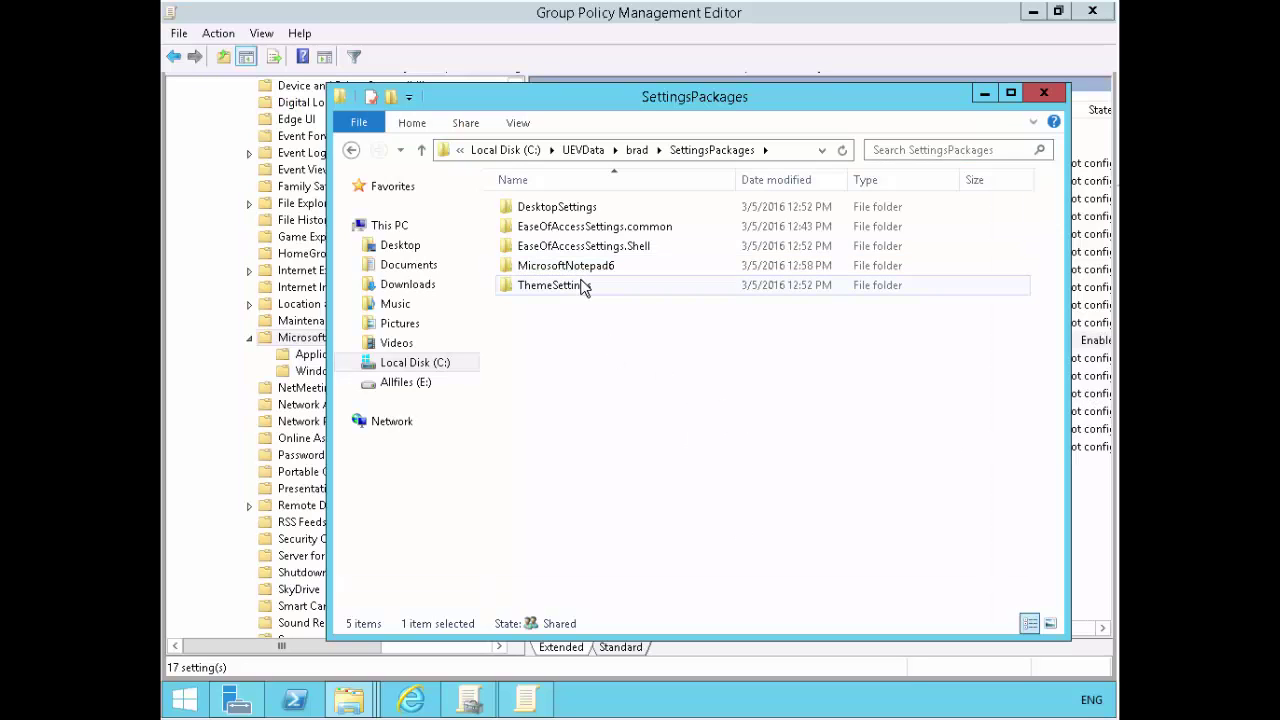
left_click(588, 267)
left_click(600, 247)
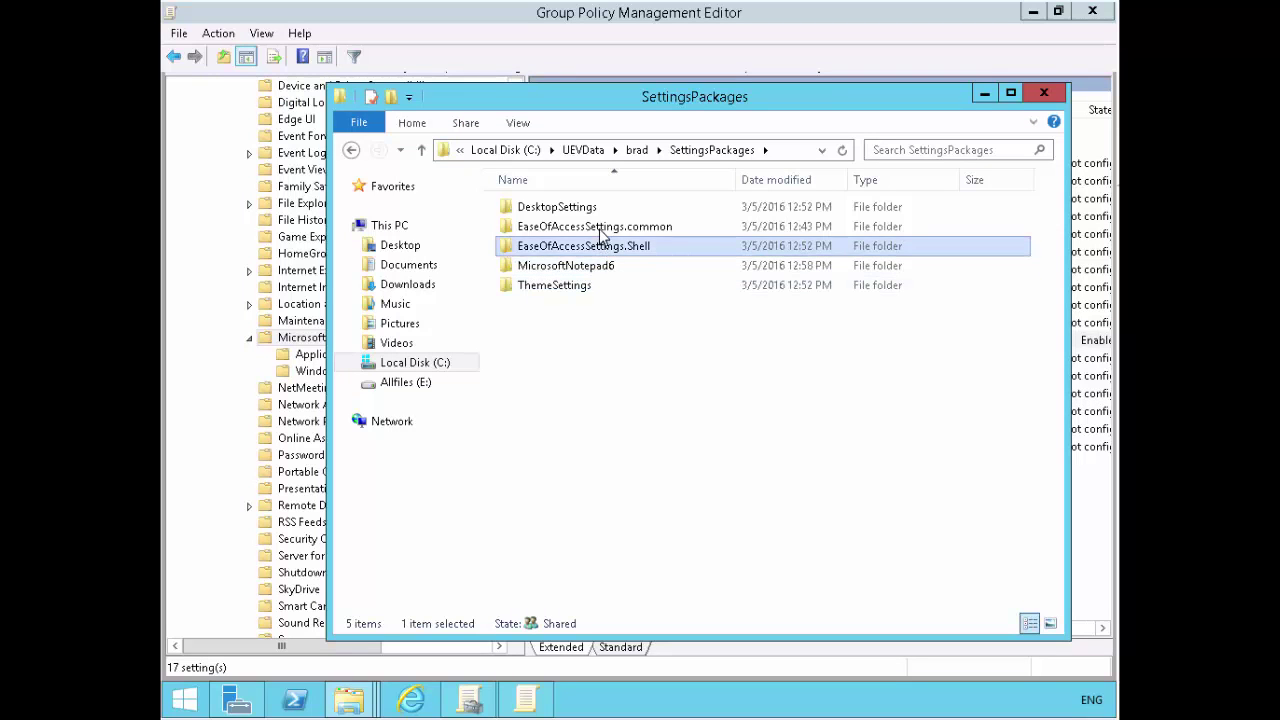
left_click(598, 222)
left_click(598, 210)
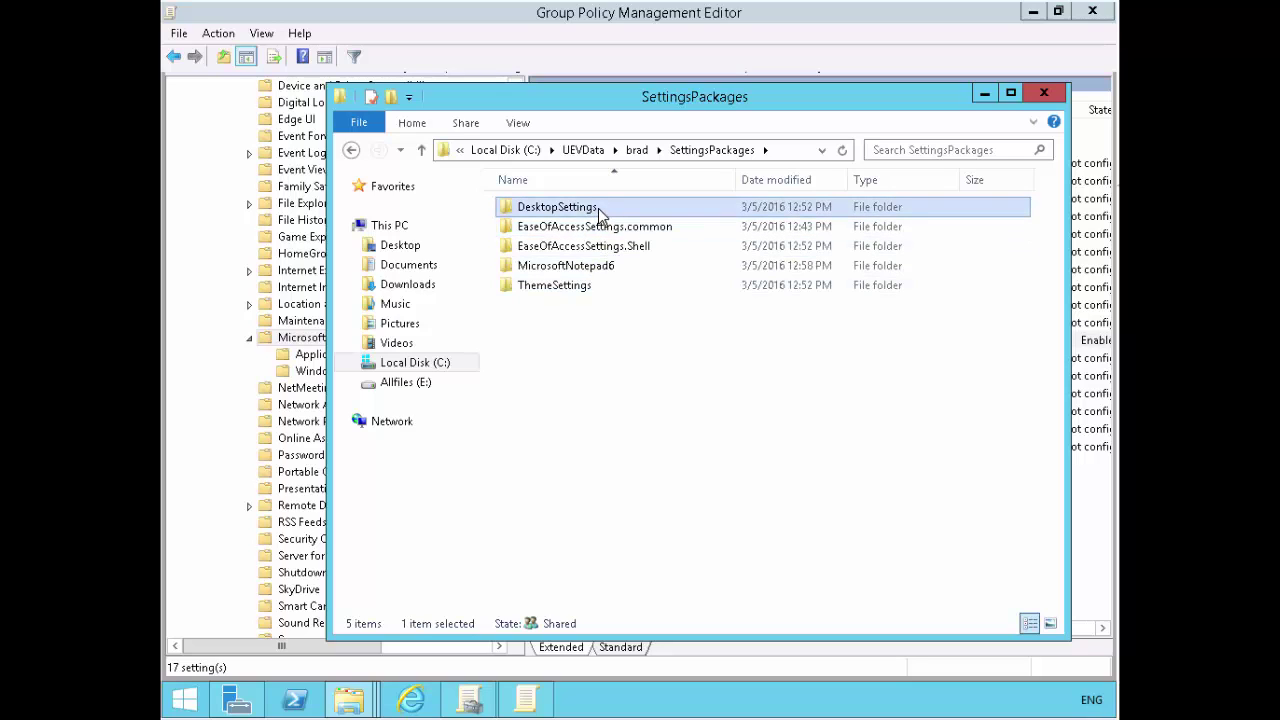